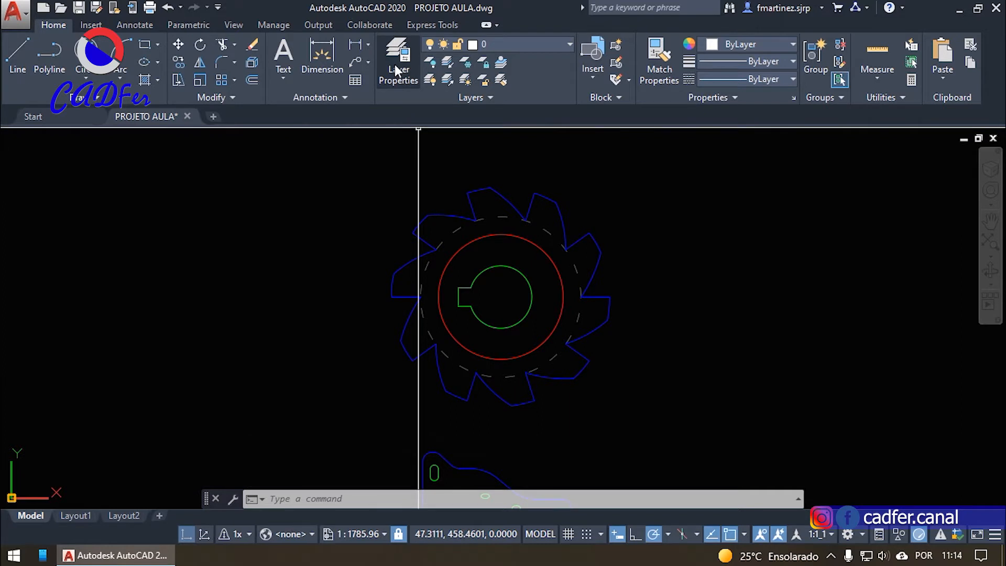
# - Open and enlarge the Layer Properties Manager, list all layers instead of only the CAD filter, and maximize all columns
pyautogui.click(396, 66)
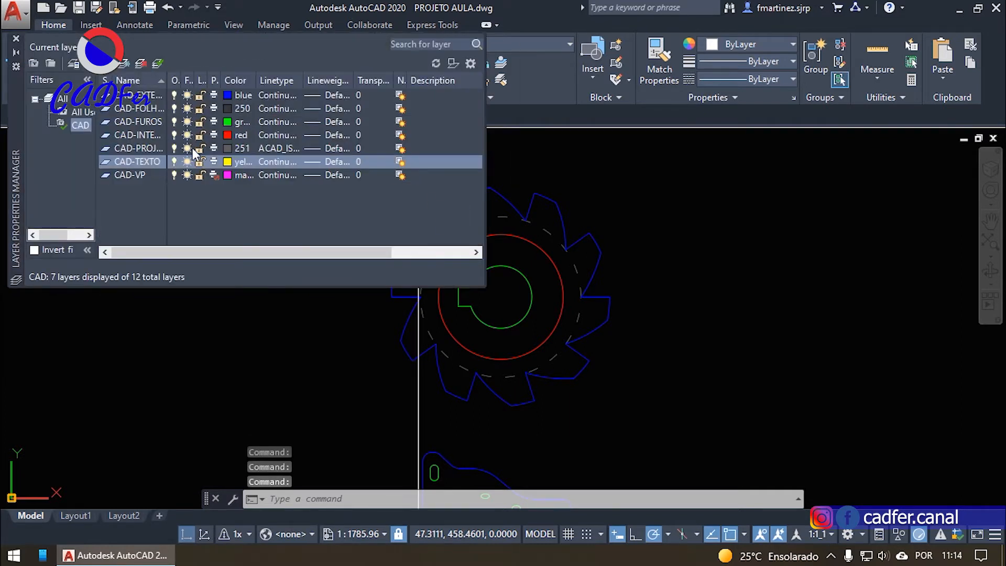
pyautogui.click(488, 280)
pyautogui.moveTo(487, 283)
pyautogui.mouseDown()
pyautogui.moveTo(853, 382)
pyautogui.moveTo(863, 397)
pyautogui.mouseUp()
pyautogui.press('Escape')
pyautogui.press('Escape')
pyautogui.click(56, 99)
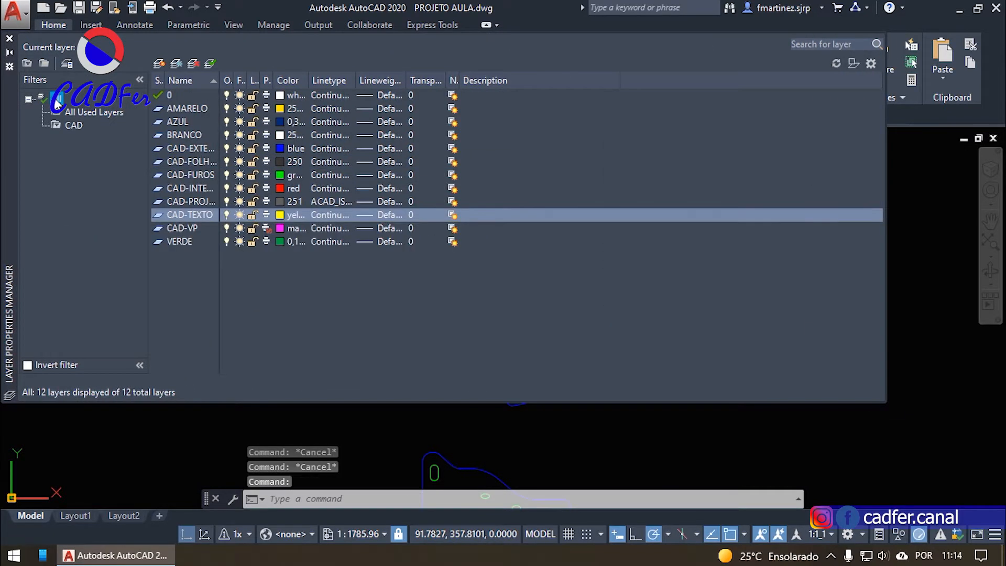
pyautogui.rightClick(186, 82)
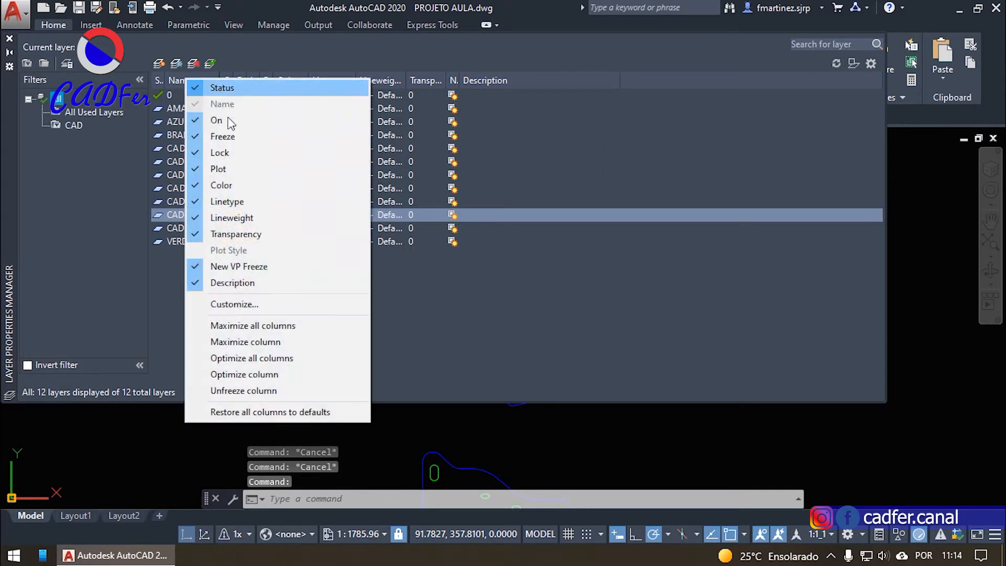
pyautogui.click(254, 325)
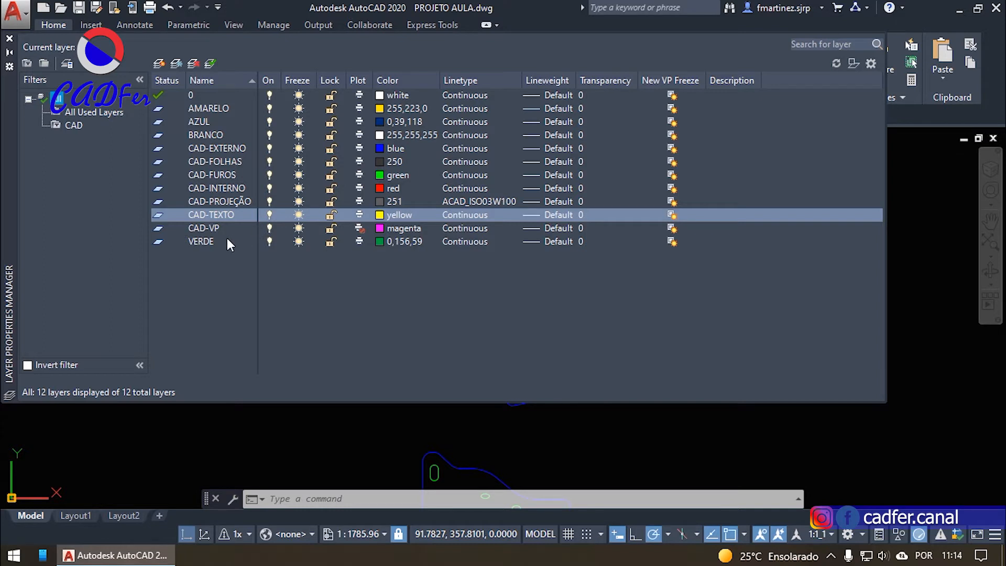
# - Create a layer named CAD-COTAS with the color red and make it the current layer
pyautogui.click(159, 64)
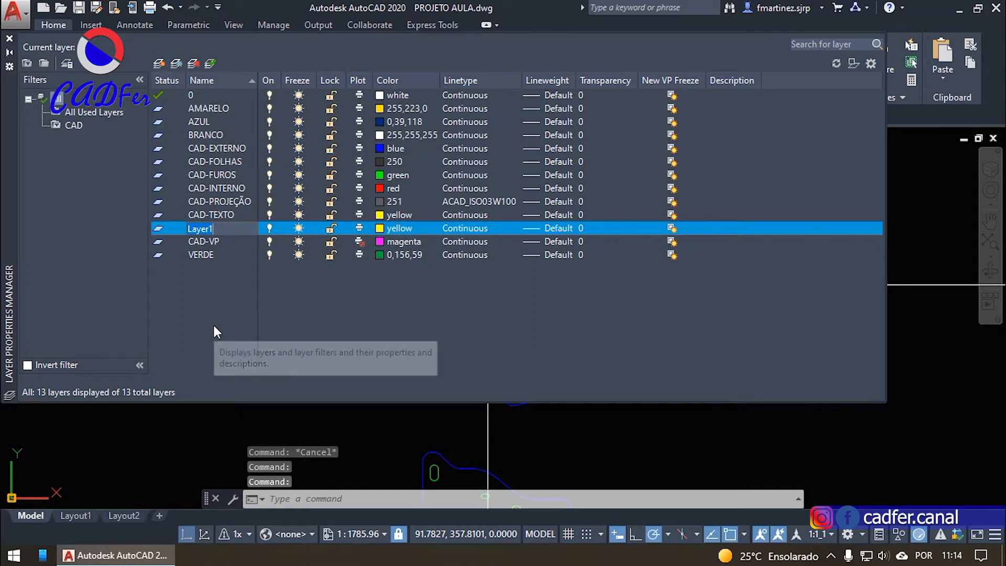
pyautogui.write('CAD-COTAS')
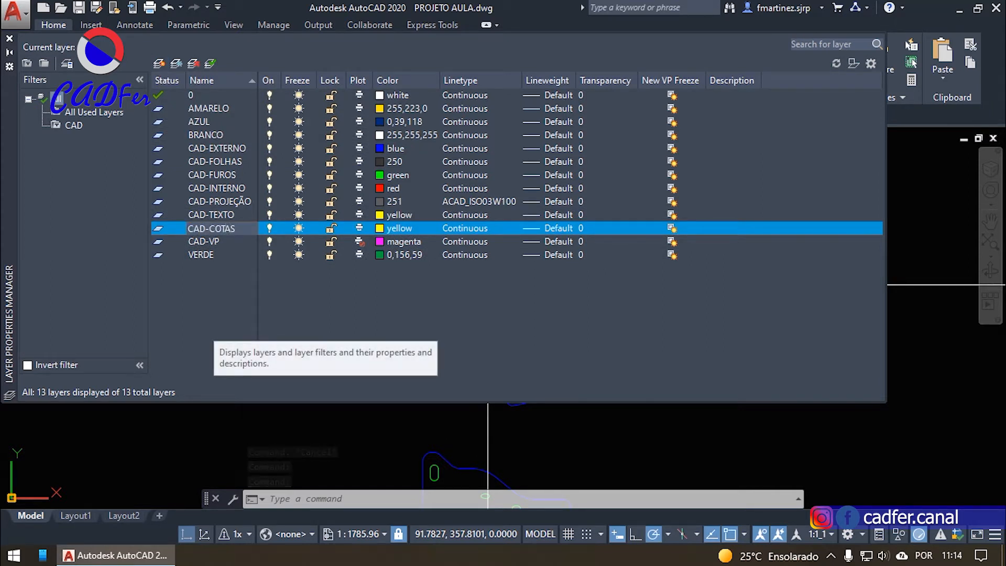
pyautogui.press('Return')
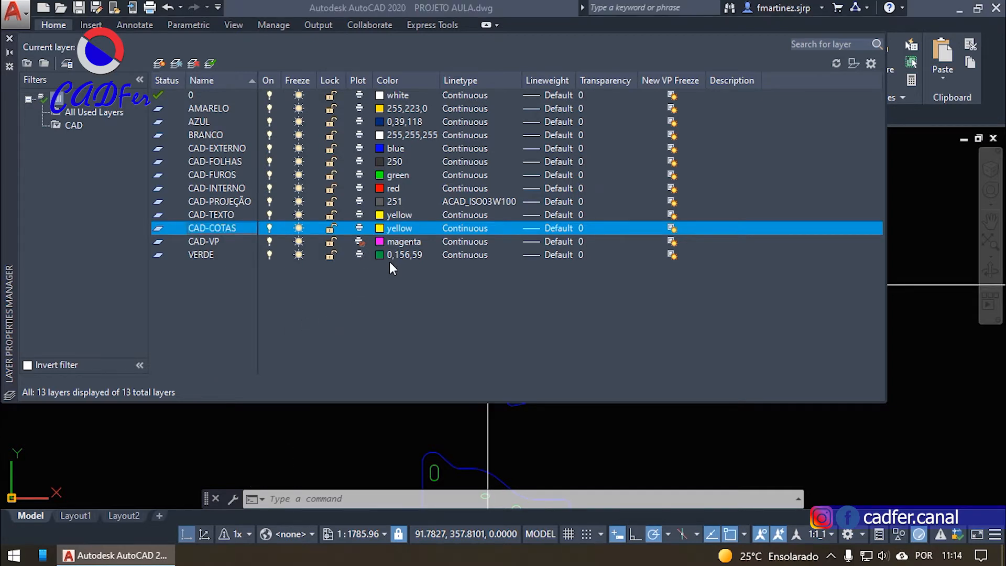
pyautogui.click(380, 229)
pyautogui.write('1')
pyautogui.press('Return')
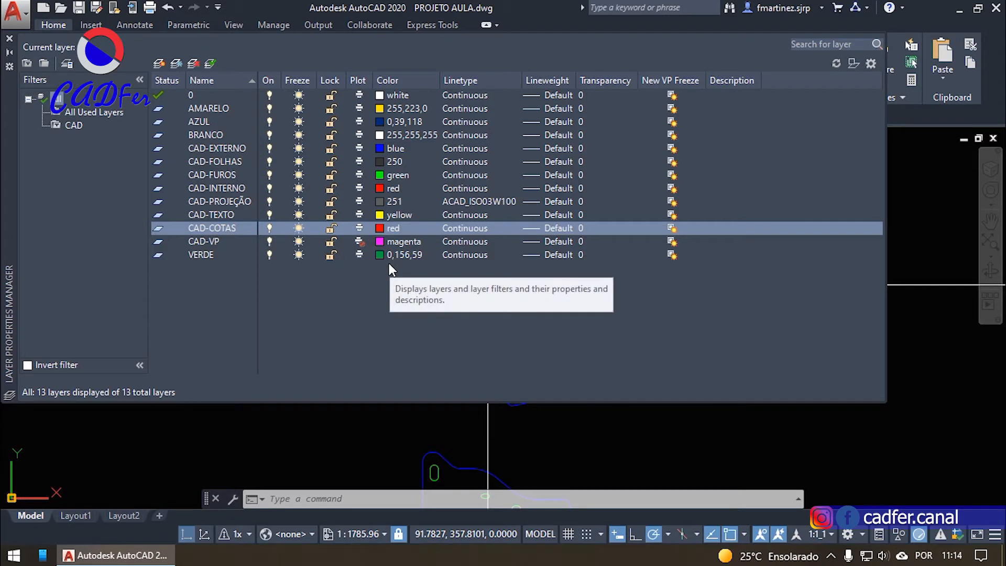
pyautogui.click(211, 63)
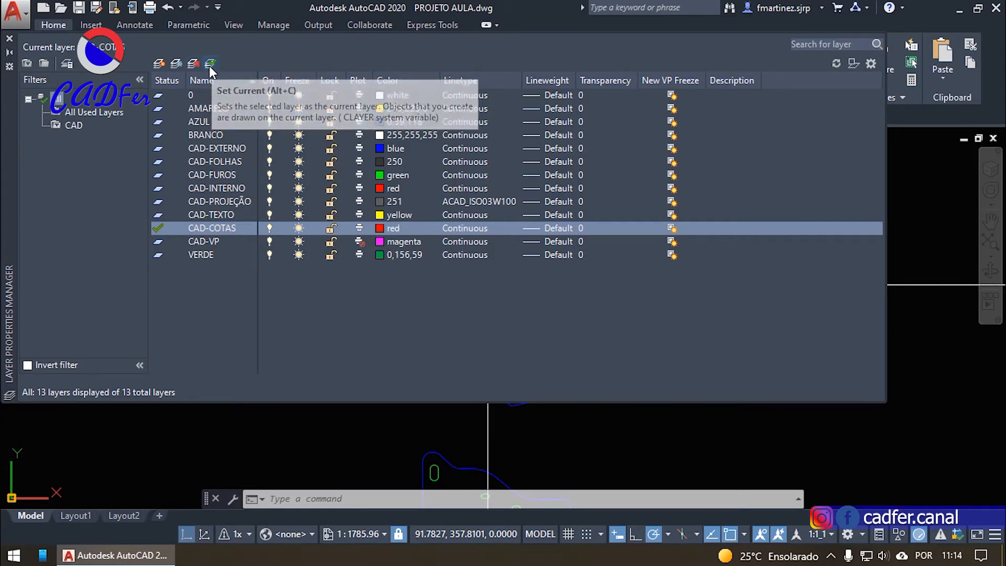
pyautogui.click(8, 40)
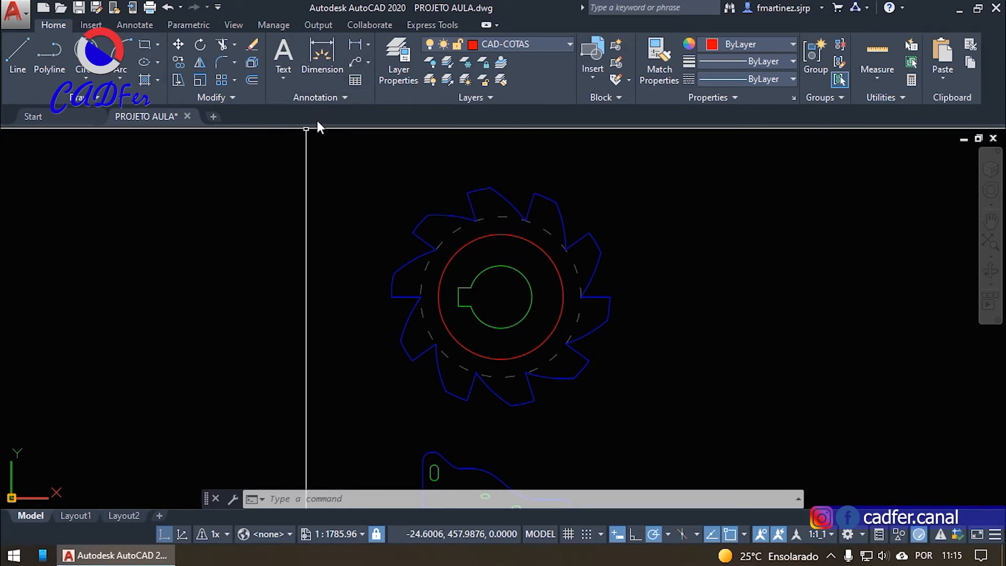
pyautogui.click(344, 97)
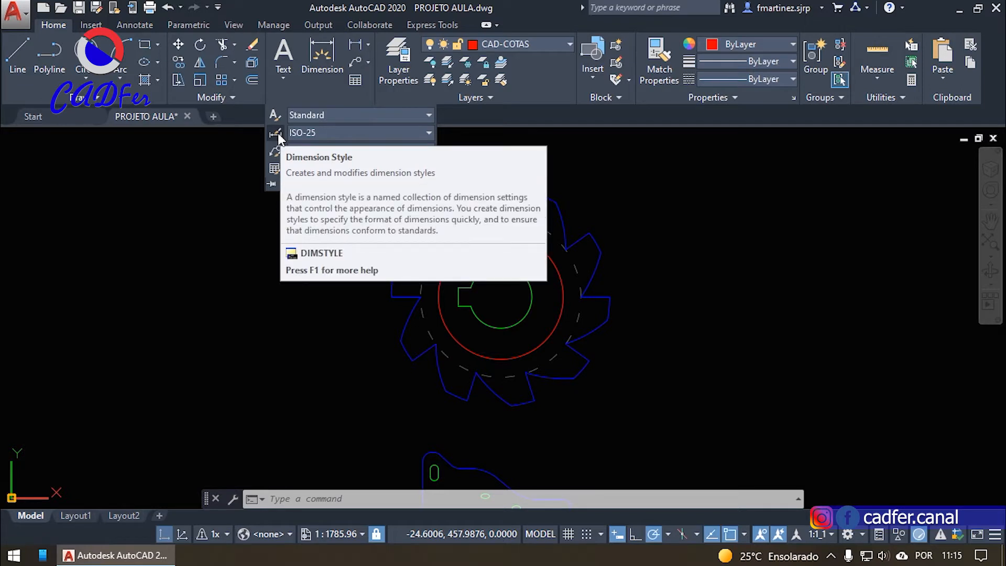
pyautogui.click(308, 133)
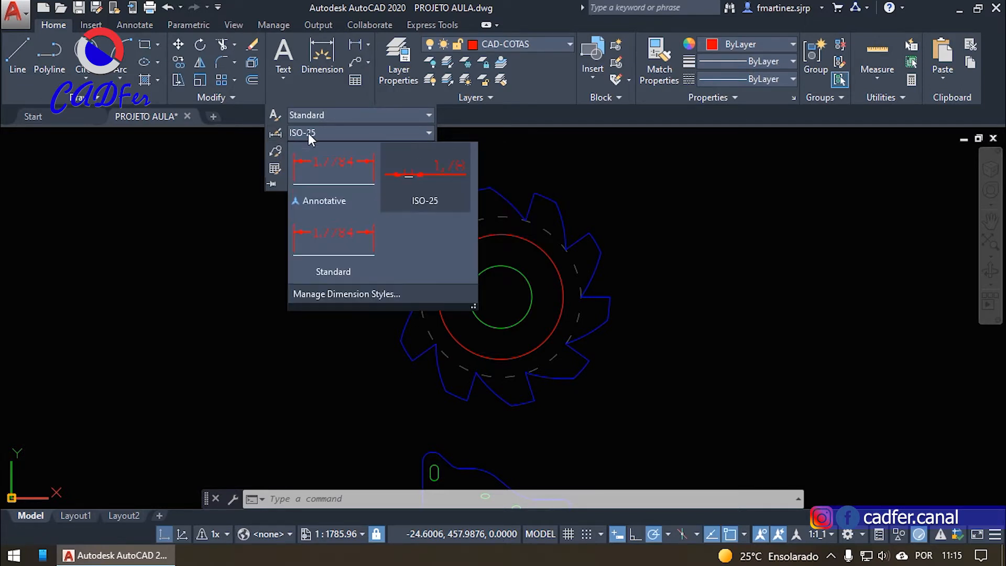
pyautogui.click(265, 200)
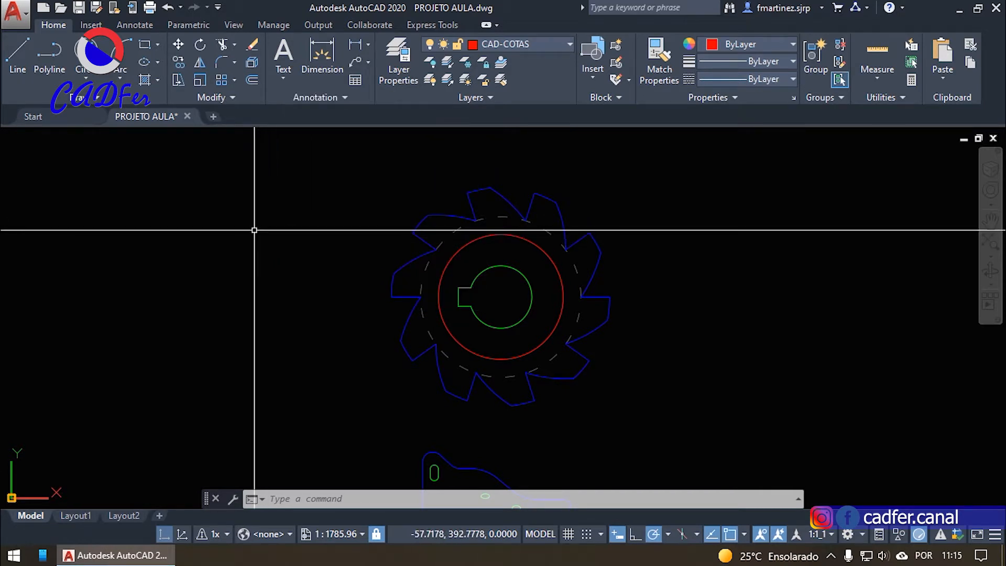
# - Create a new dimension style named COTA based on ISO-25 for all dimensions
pyautogui.click(343, 96)
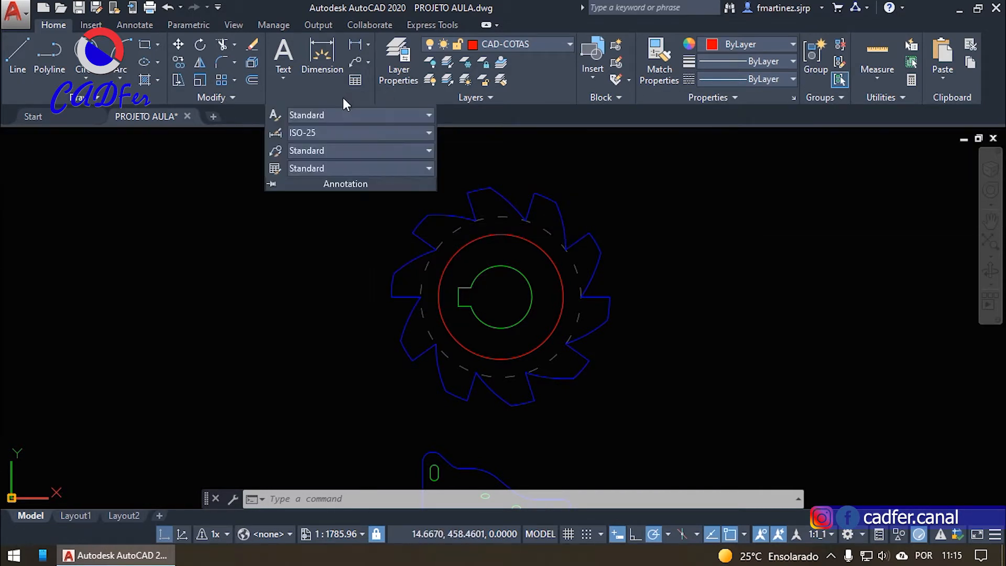
pyautogui.click(276, 135)
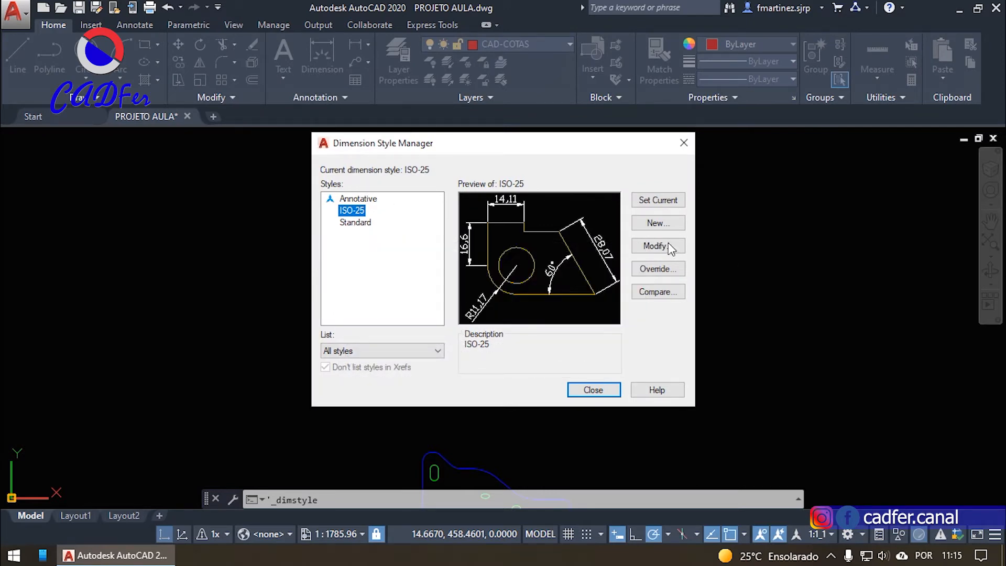
pyautogui.click(650, 224)
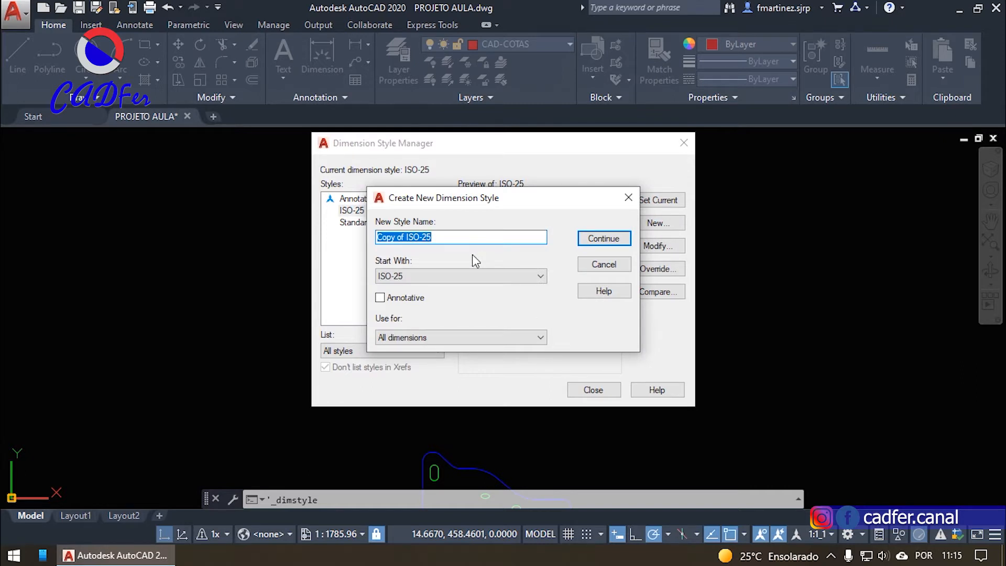
pyautogui.write('COTA')
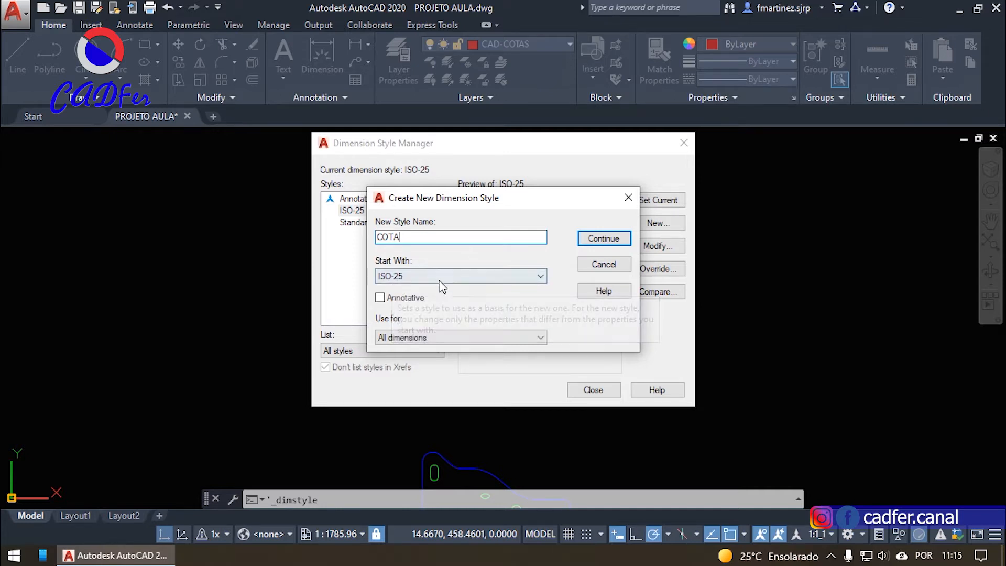
pyautogui.click(609, 239)
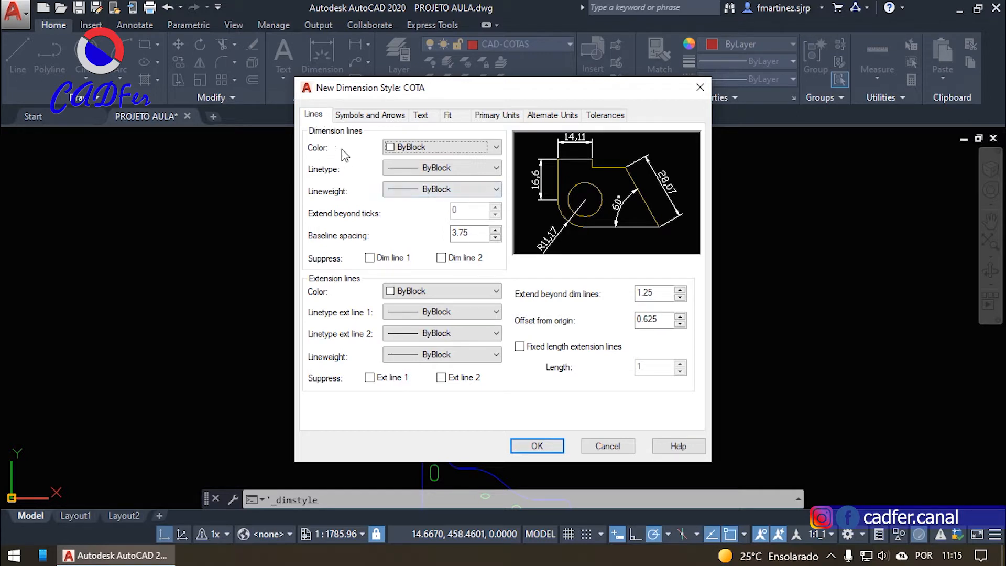
# - Set the dimension line color of the COTA style to index color 11
pyautogui.click(481, 151)
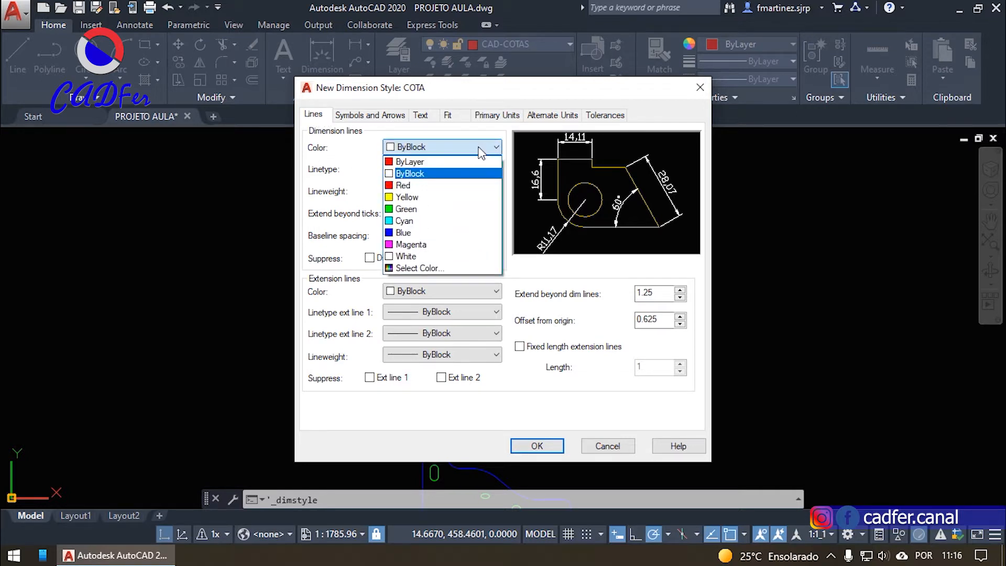
pyautogui.click(416, 161)
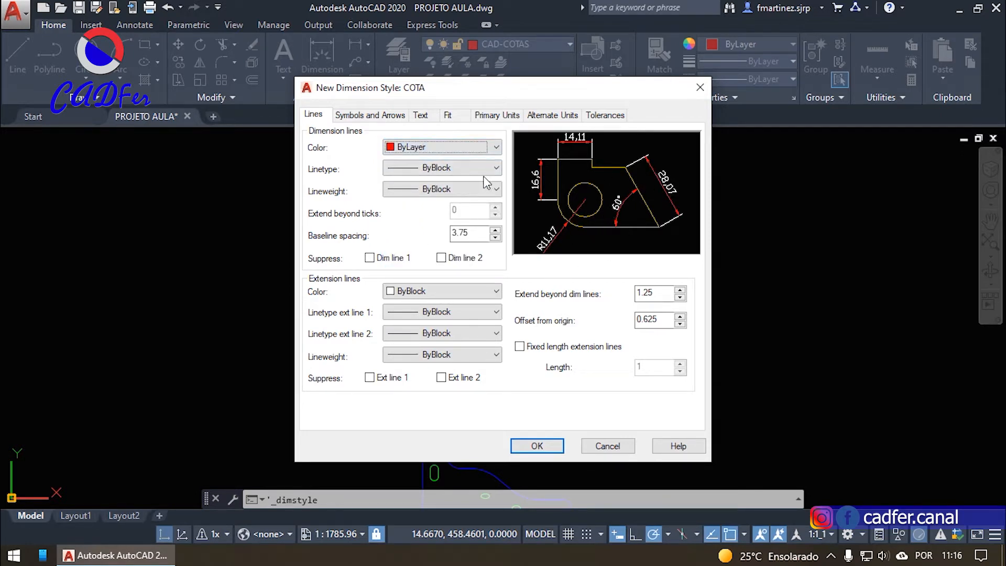
pyautogui.click(428, 145)
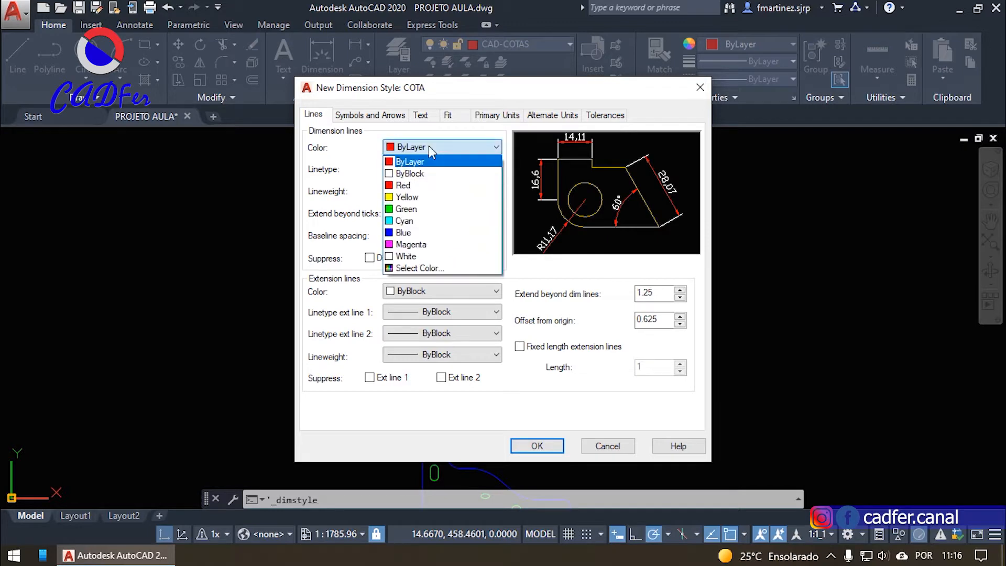
pyautogui.click(422, 268)
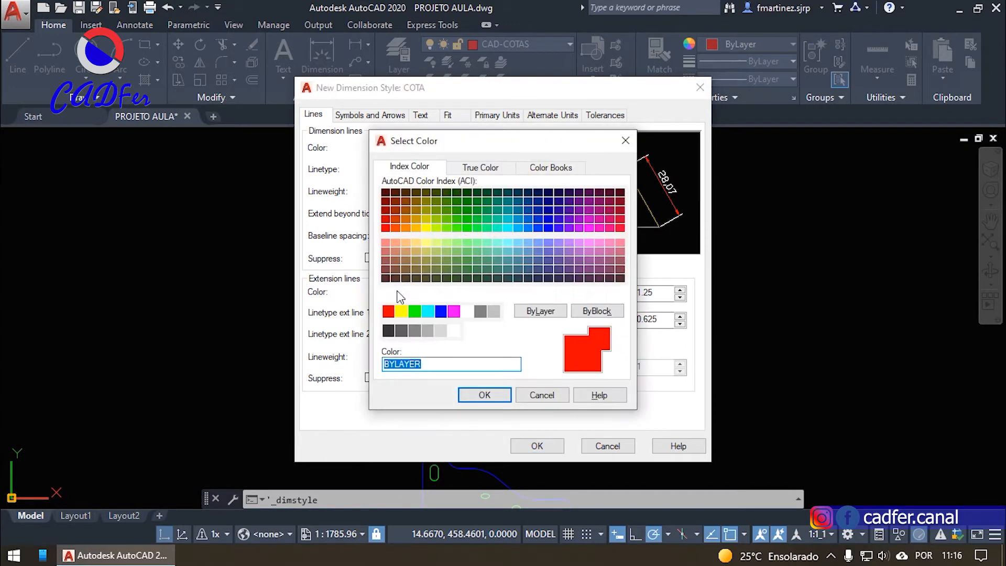
pyautogui.click(387, 242)
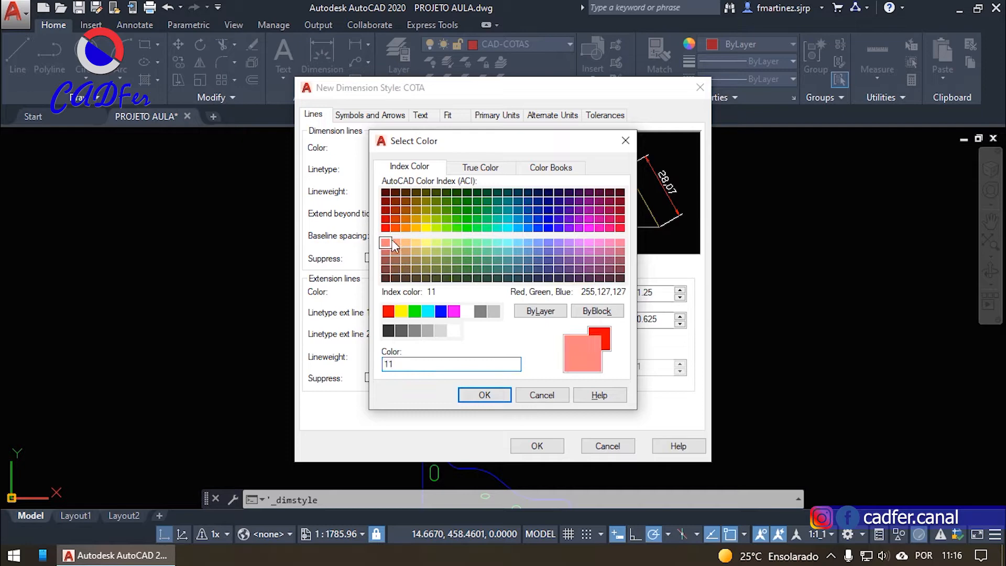
pyautogui.click(485, 395)
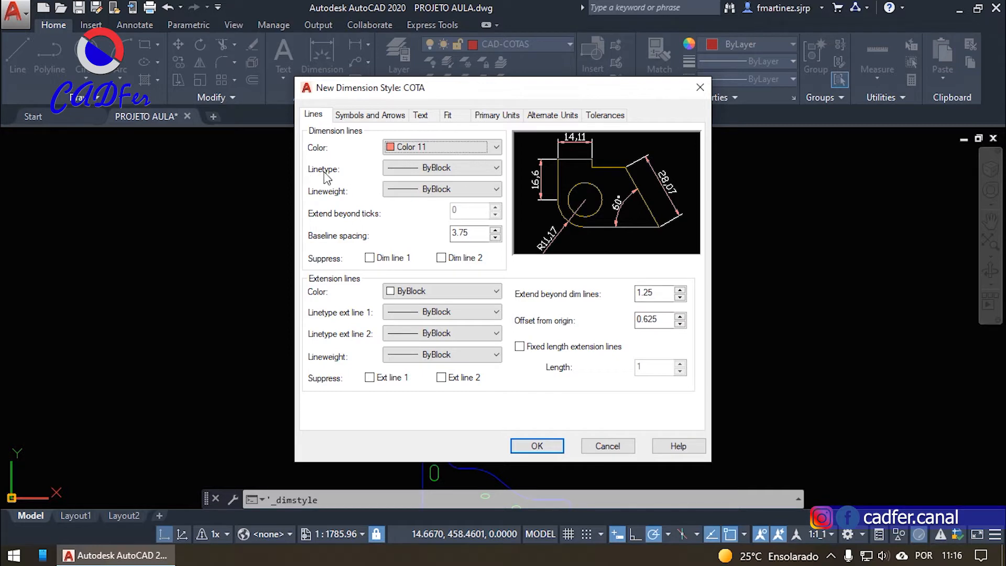
# - Set the dimension lines' linetype and lineweight to ByLayer and their baseline spacing to 0.5
pyautogui.click(431, 171)
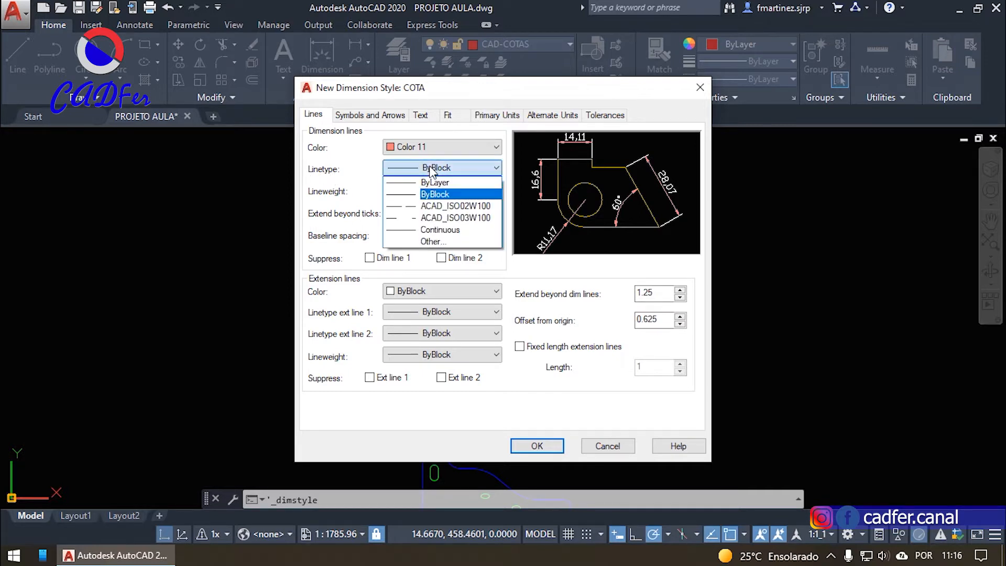
pyautogui.click(429, 181)
pyautogui.click(446, 190)
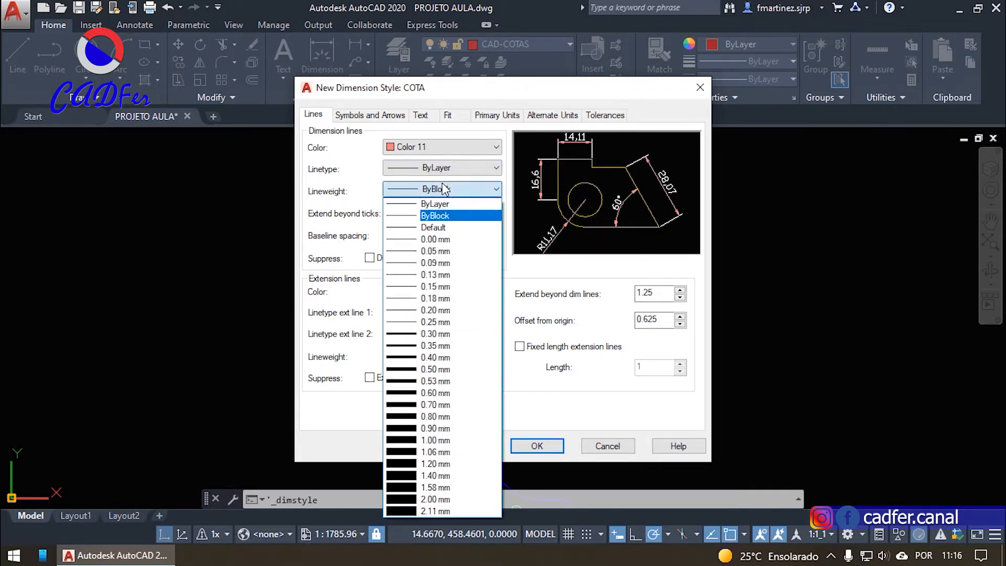
pyautogui.click(440, 200)
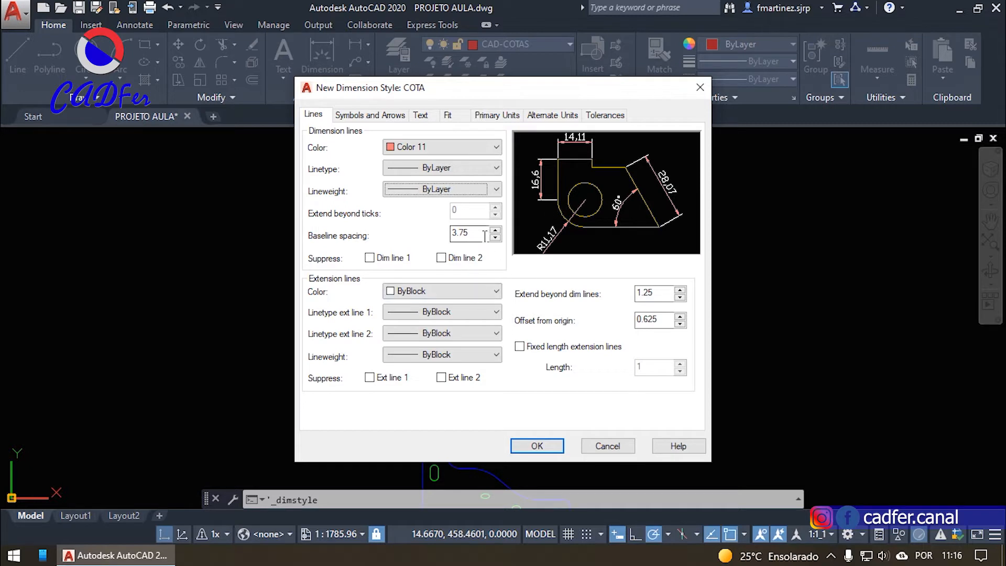
pyautogui.doubleClick(464, 232)
pyautogui.write('.5')
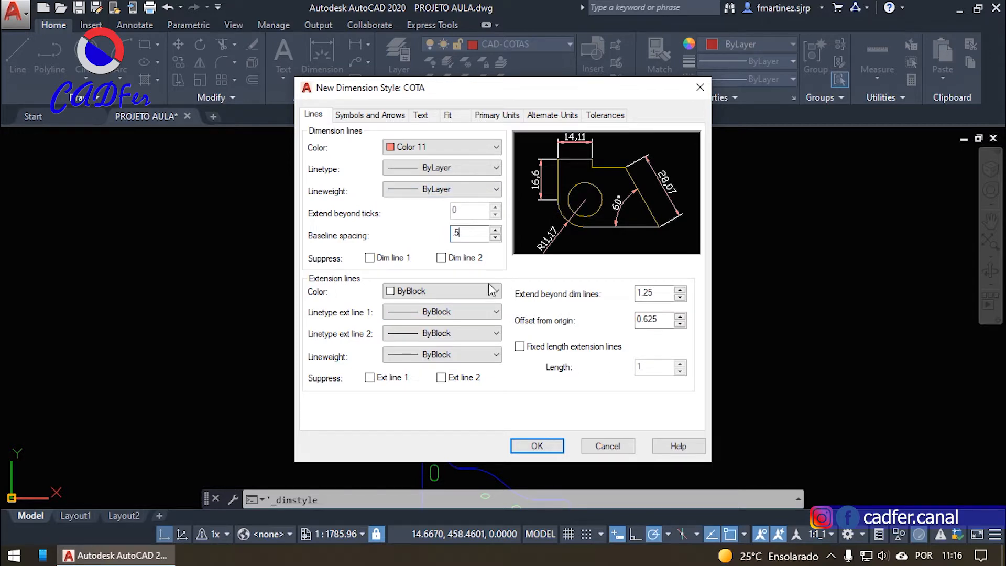
# - Set the extension line color of the COTA style to index color 11
pyautogui.click(458, 291)
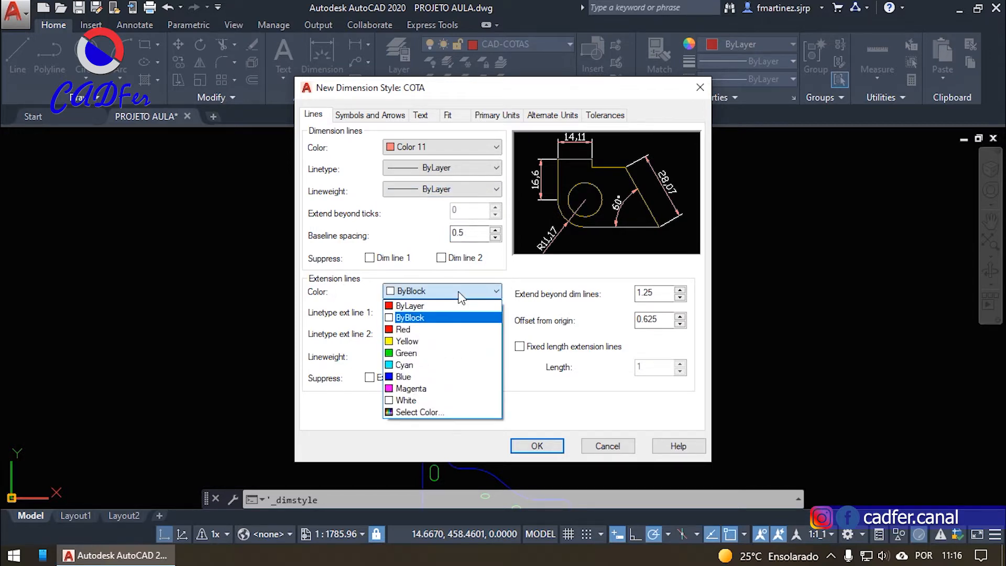
pyautogui.click(420, 410)
pyautogui.write('11')
pyautogui.press('Return')
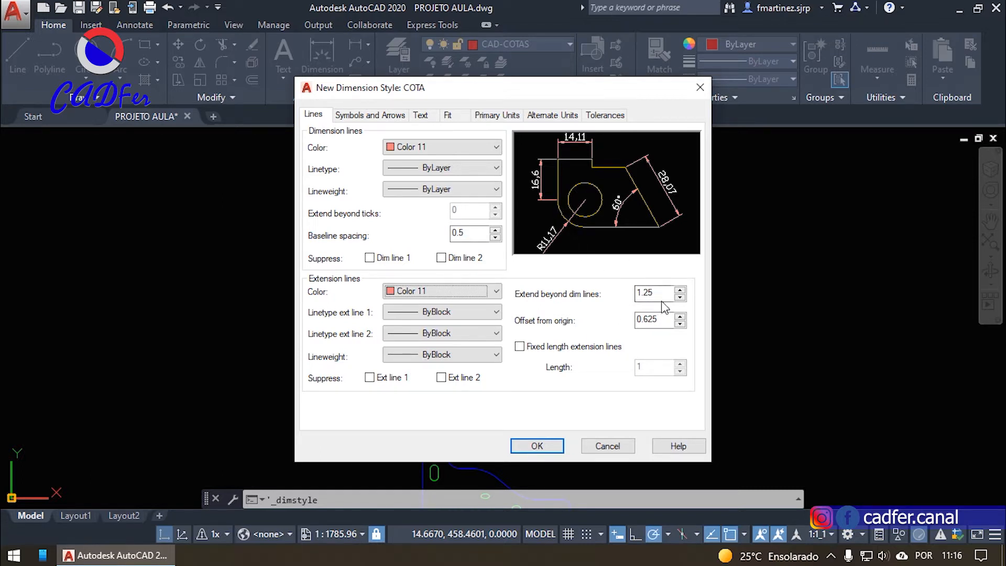
# - Make the extension lines extend 1 beyond the dimension lines, with an offset from origin of 0.5
pyautogui.doubleClick(645, 293)
pyautogui.write('1')
pyautogui.press('Tab')
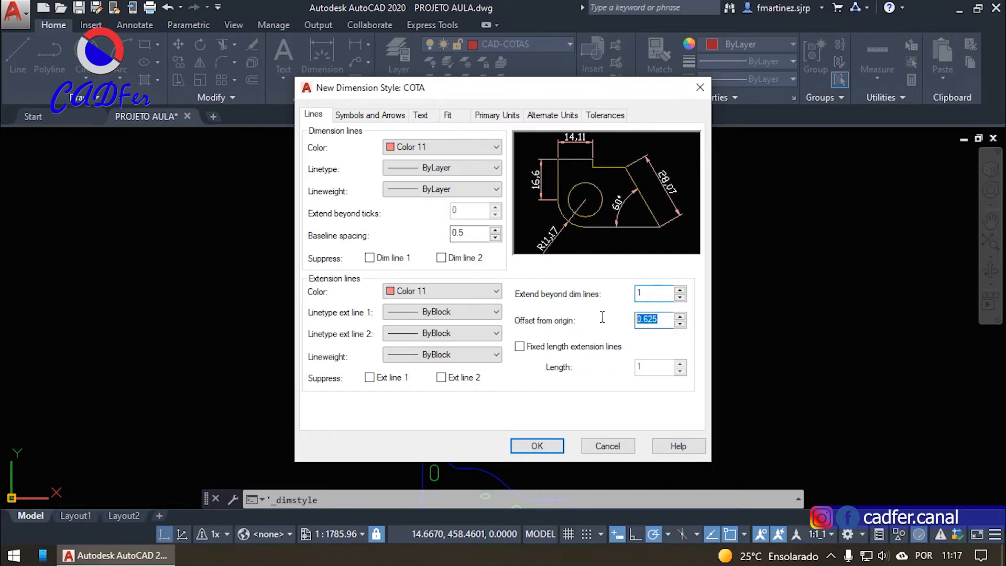
pyautogui.write('.5')
# - Set the first and second arrowheads of the COTA style to Oblique
pyautogui.click(378, 118)
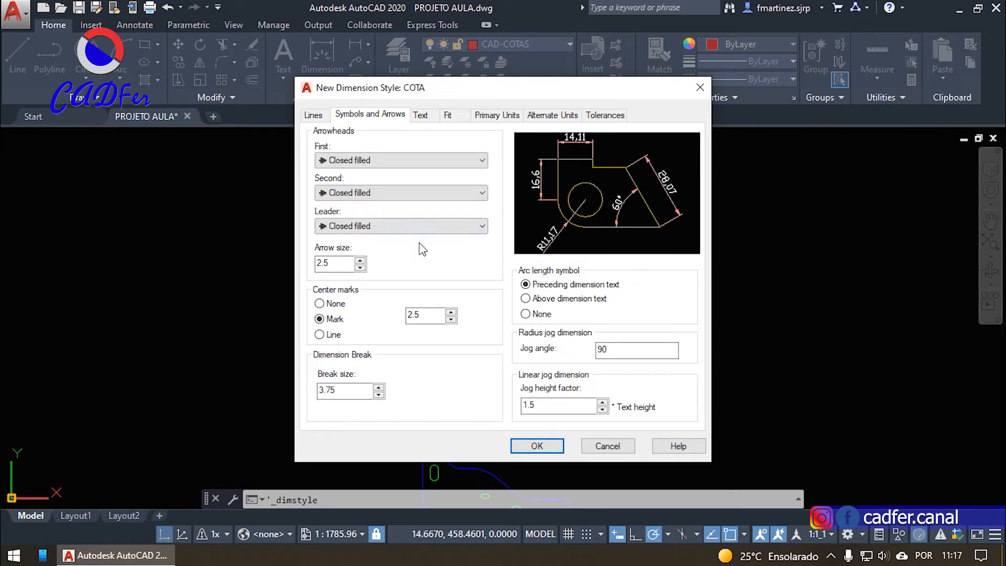
pyautogui.click(356, 161)
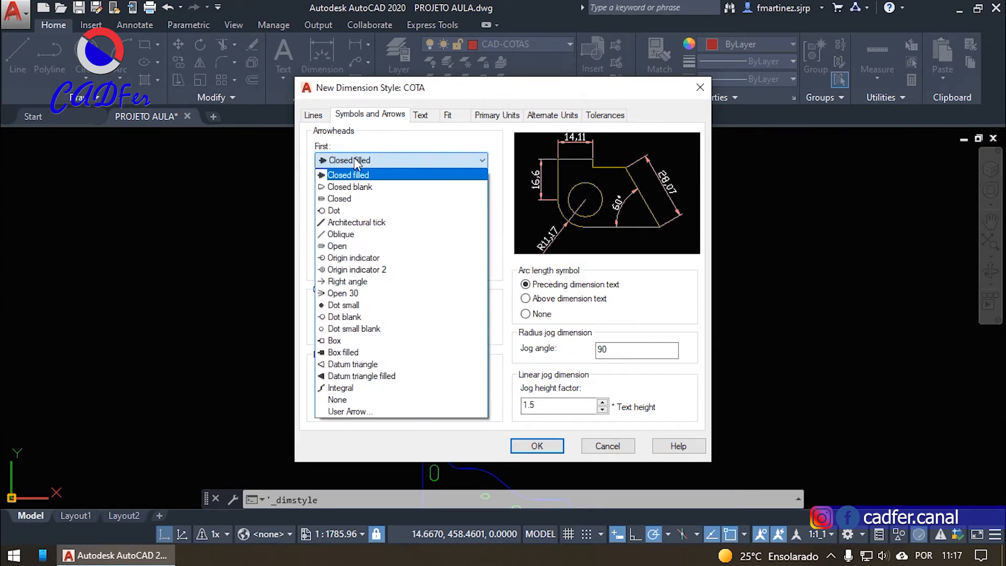
pyautogui.click(337, 234)
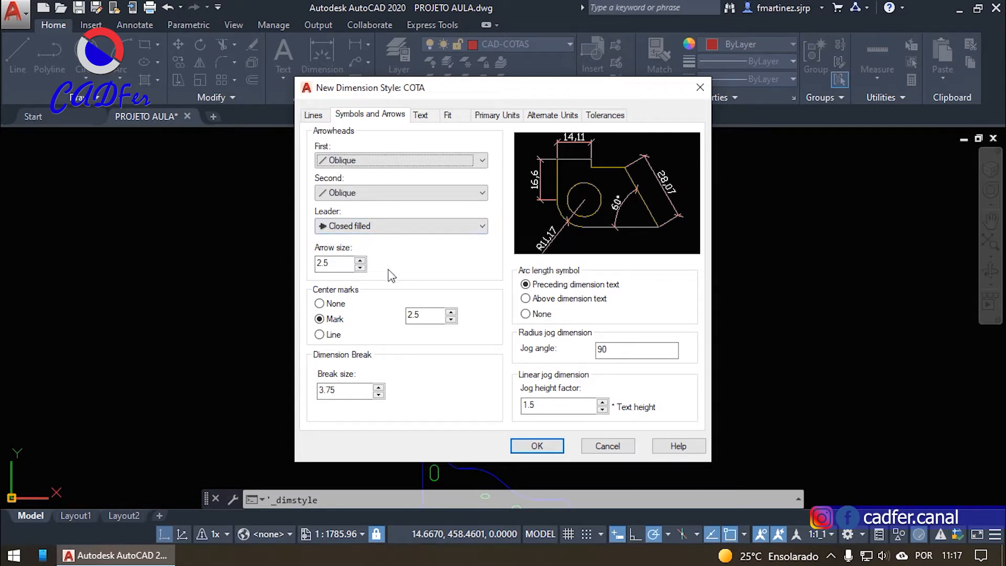
# - Set the COTA style's arrow size to 1.5, center marks to None and dimension break size to 3
pyautogui.doubleClick(322, 262)
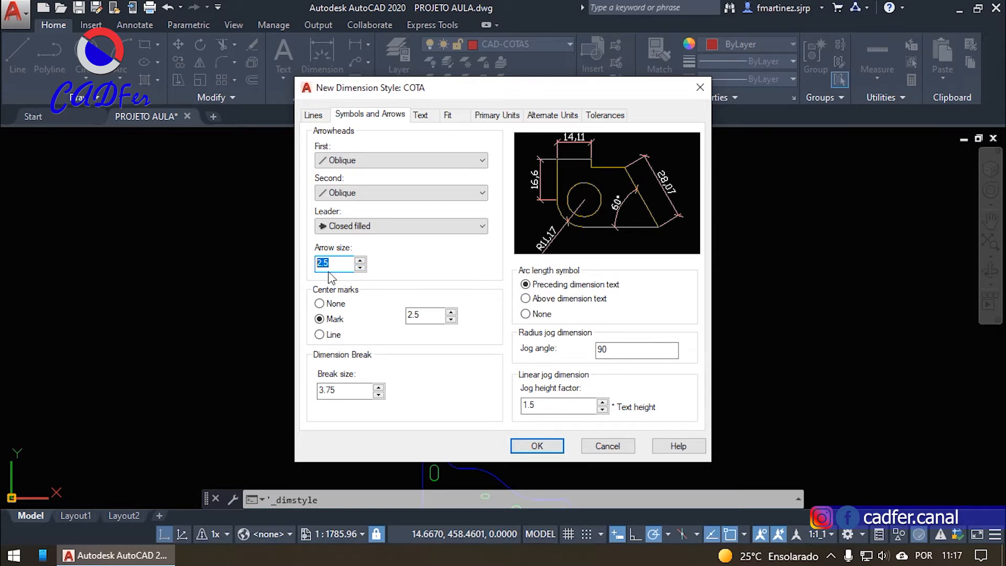
pyautogui.write('1.5')
pyautogui.click(320, 304)
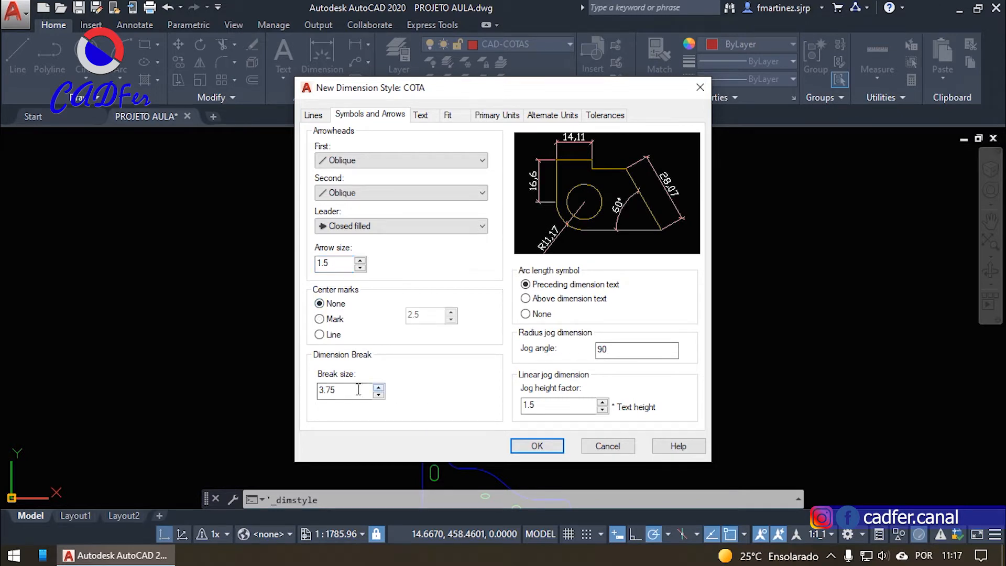
pyautogui.moveTo(334, 390); pyautogui.dragTo(297, 386)
pyautogui.write('3')
# - Create a new text style named TECNICO from the dimension style's text settings
pyautogui.click(434, 119)
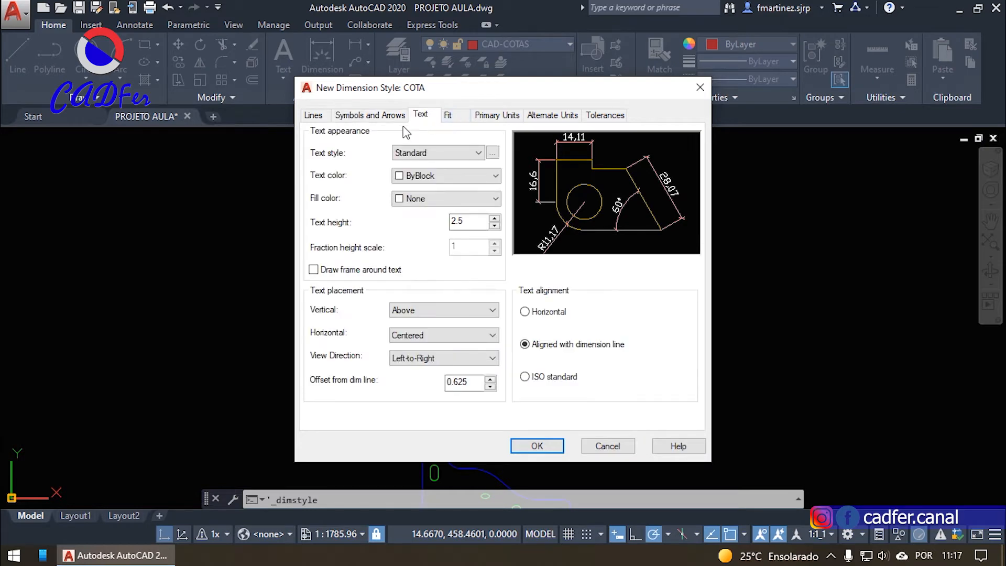
pyautogui.click(461, 154)
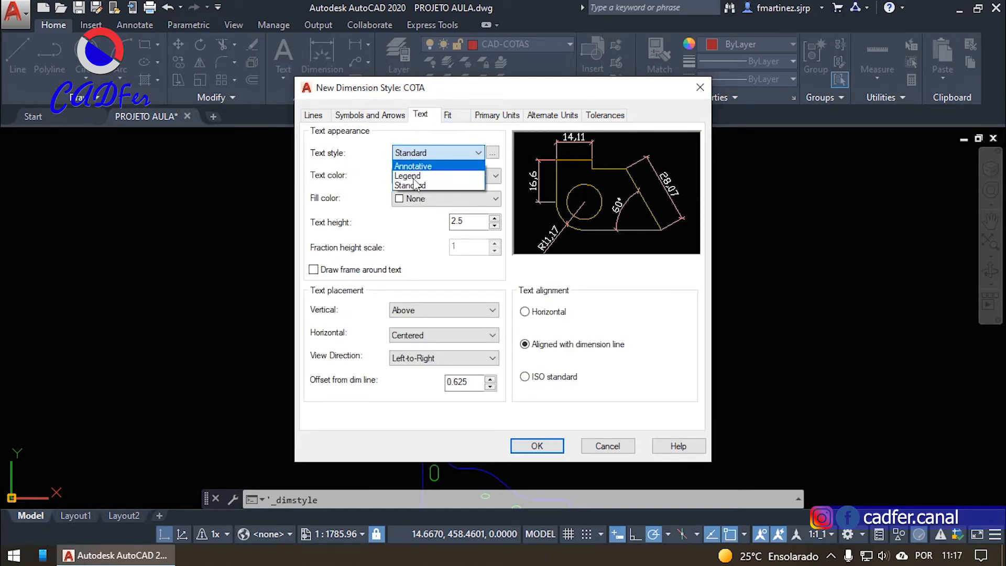
pyautogui.click(459, 157)
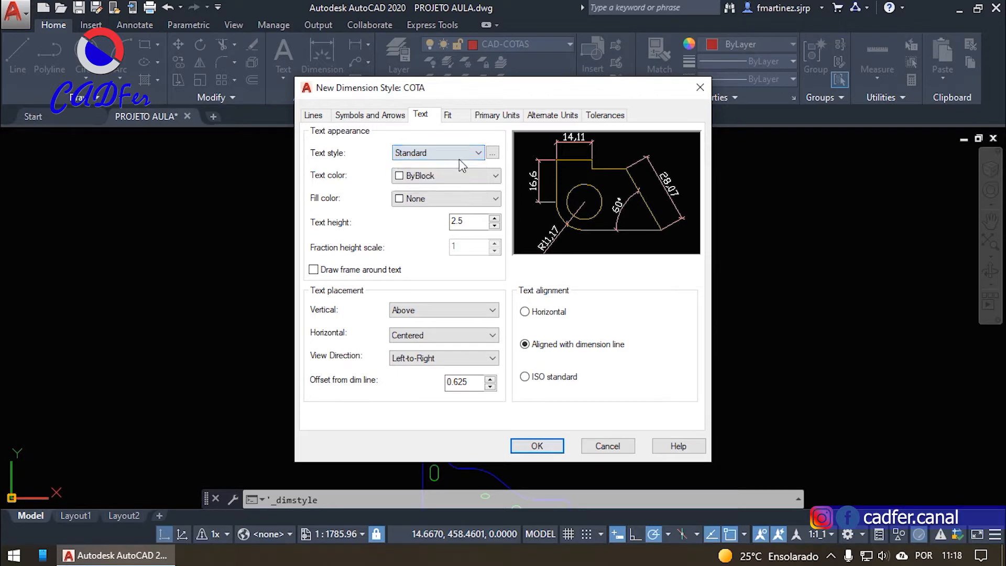
pyautogui.click(493, 153)
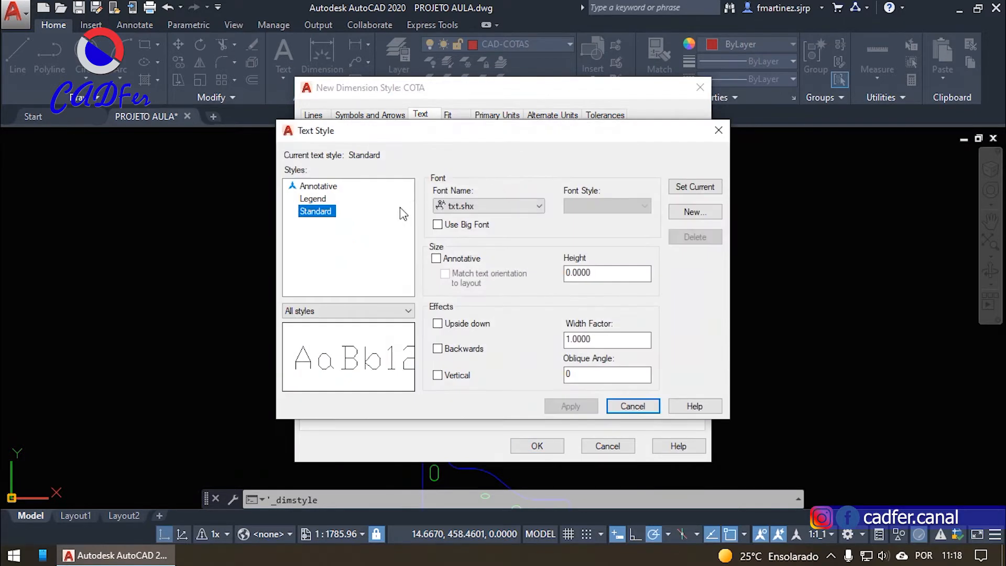
pyautogui.click(693, 211)
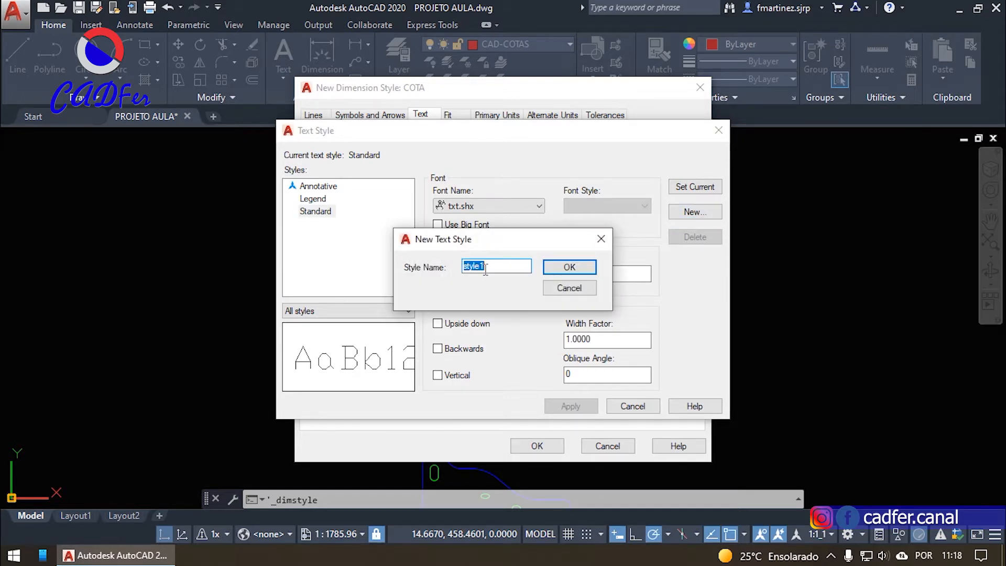
pyautogui.write('TECNICO')
pyautogui.click(557, 268)
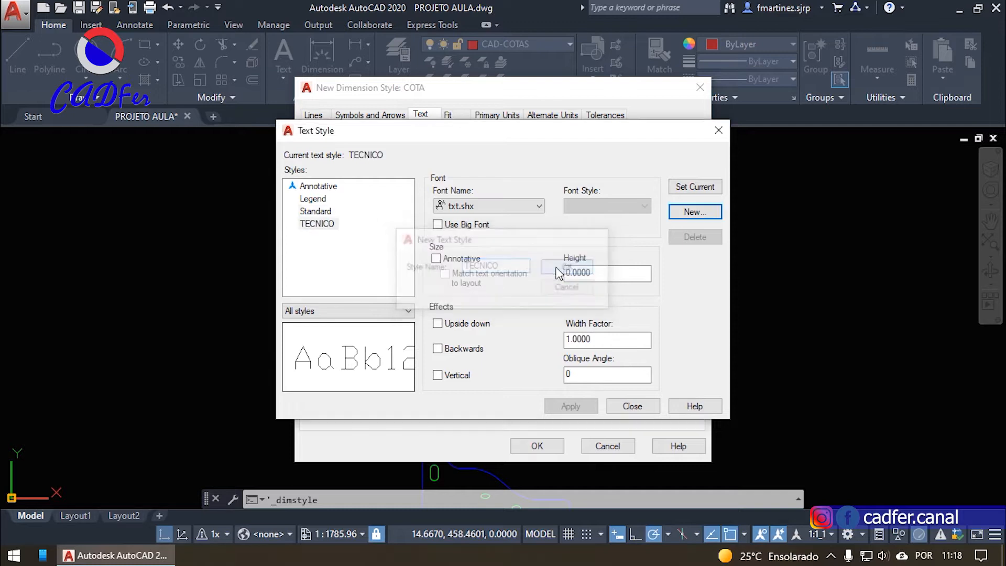
# - Give the TECNICO text style the Technic font, make it annotative and apply the changes
pyautogui.click(514, 204)
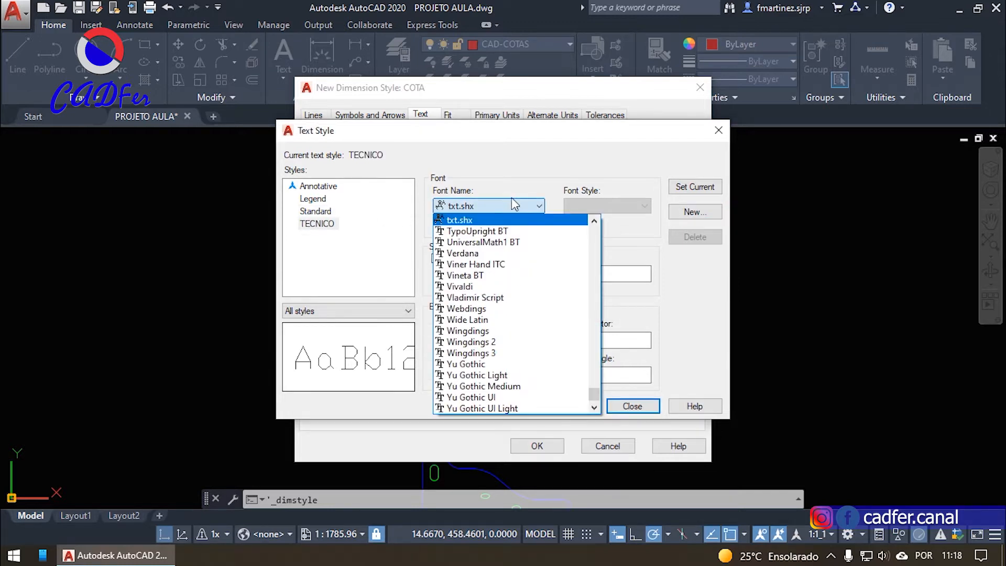
pyautogui.scroll(-1, 512, 198)
pyautogui.scroll(5, 516, 309)
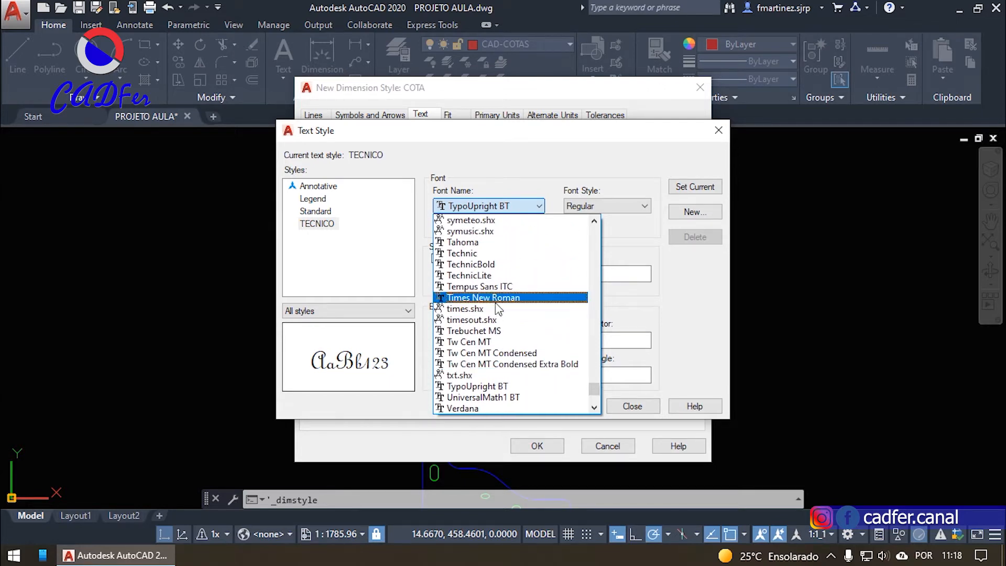
pyautogui.click(467, 253)
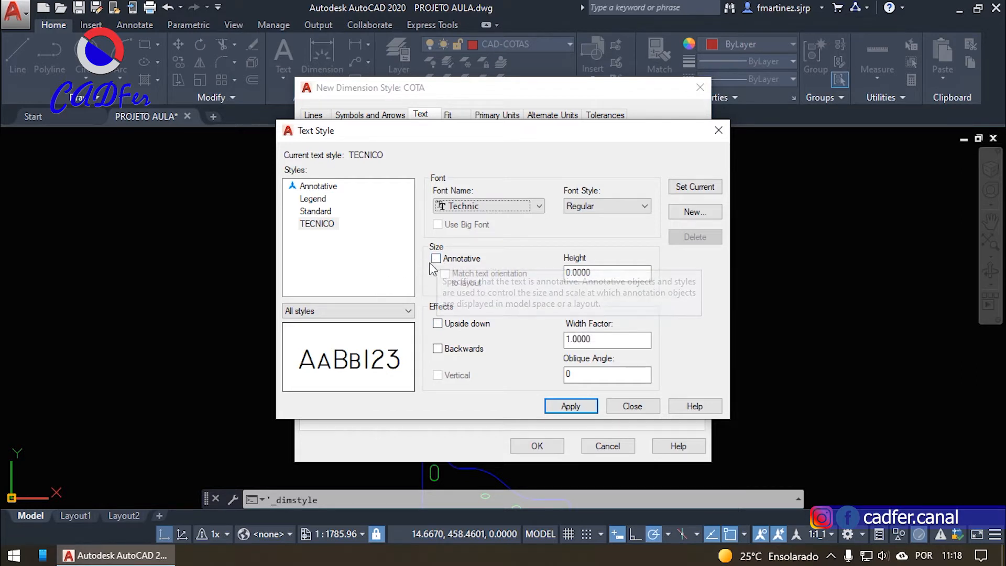
pyautogui.click(477, 259)
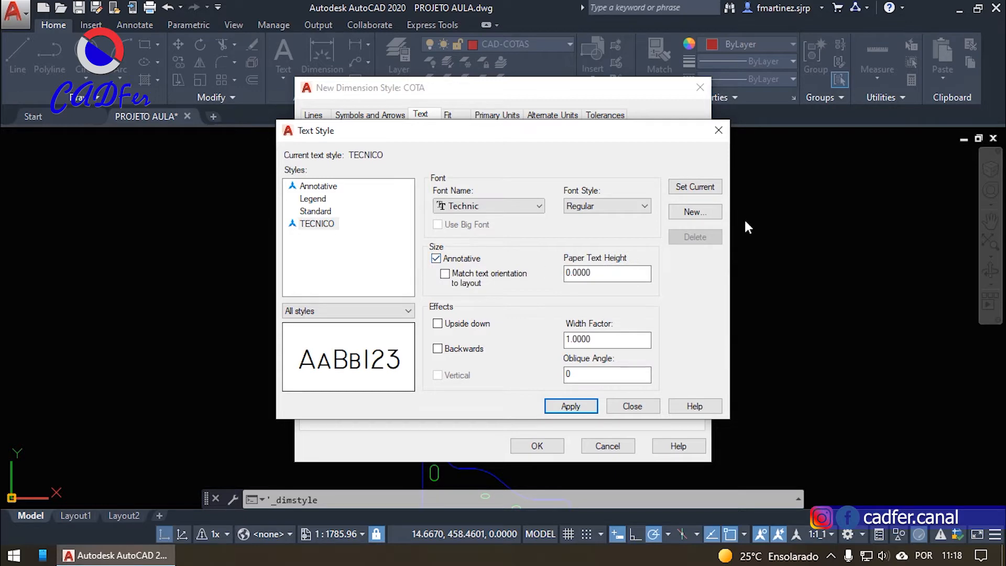
pyautogui.click(571, 406)
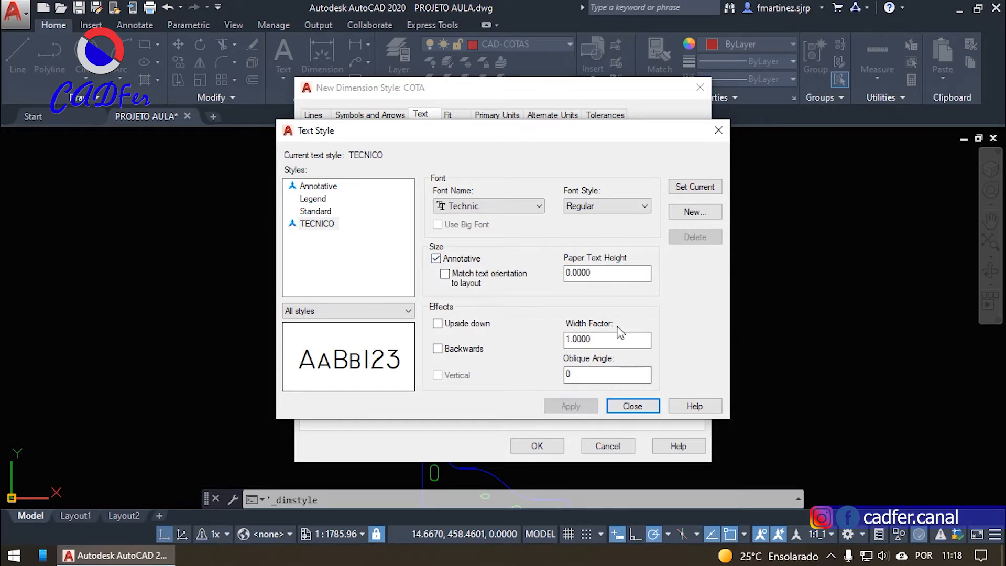
pyautogui.click(628, 406)
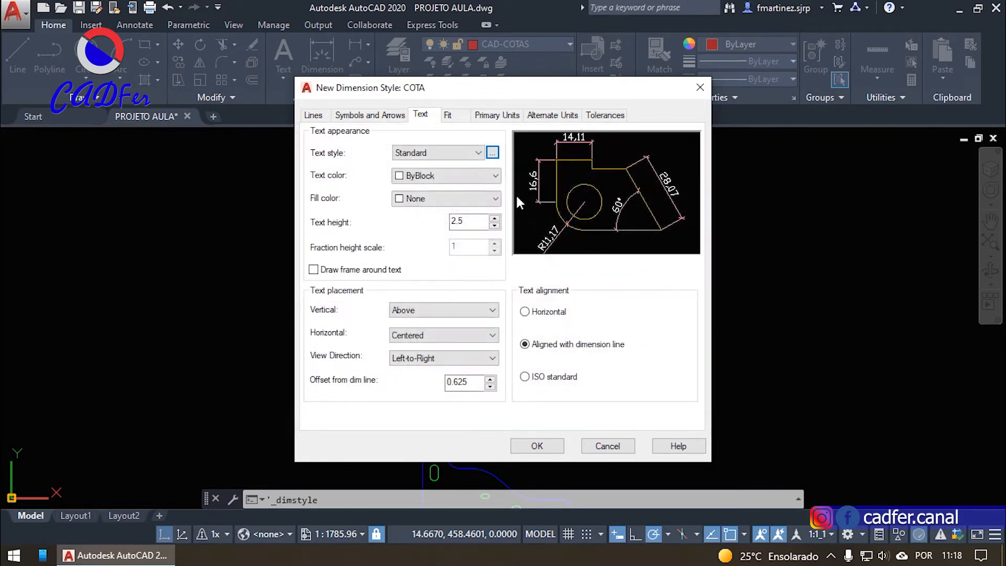
# - Assign the TECNICO text style to the dimension text, colored yellow with a height of 1.5
pyautogui.click(444, 153)
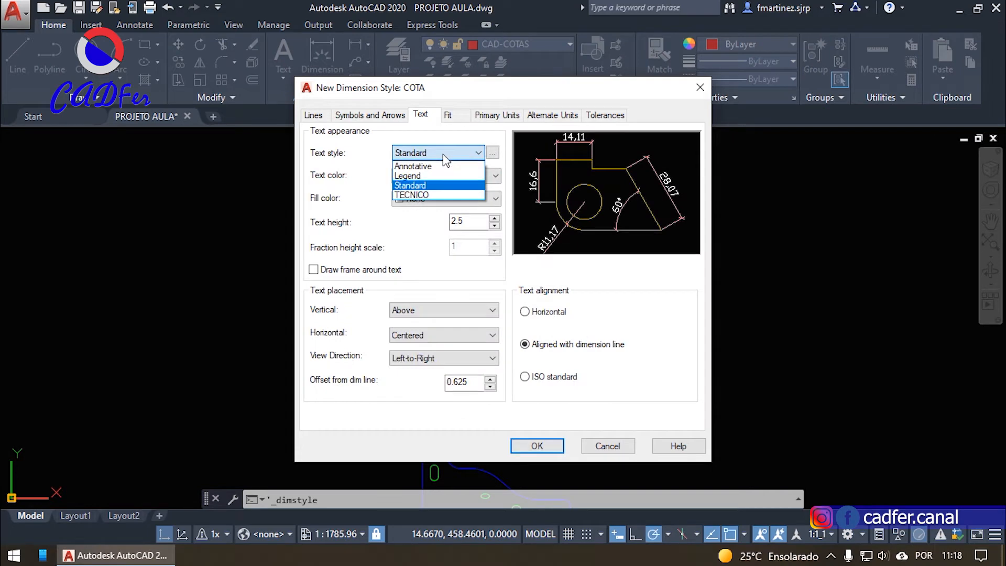
pyautogui.click(419, 195)
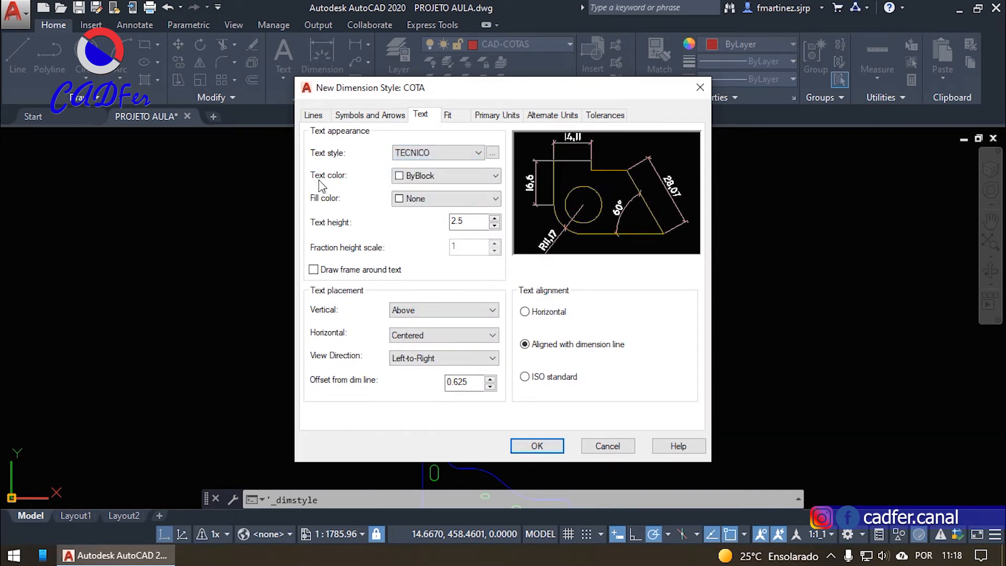
pyautogui.click(419, 175)
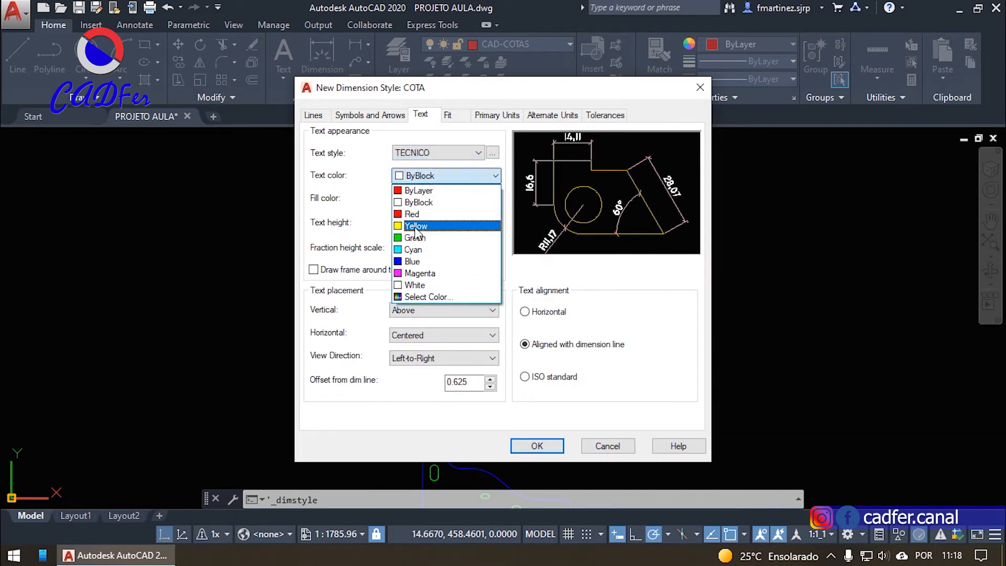
pyautogui.click(415, 226)
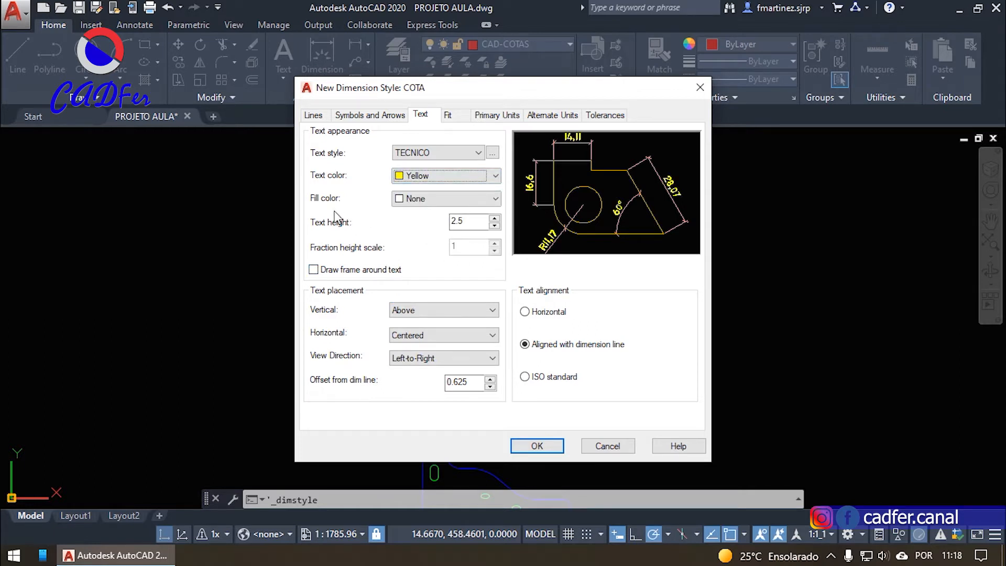
pyautogui.moveTo(467, 221); pyautogui.dragTo(406, 222)
pyautogui.write('1.5')
# - Try the Centered, Above and Below vertical placements for the dimension text
pyautogui.click(443, 311)
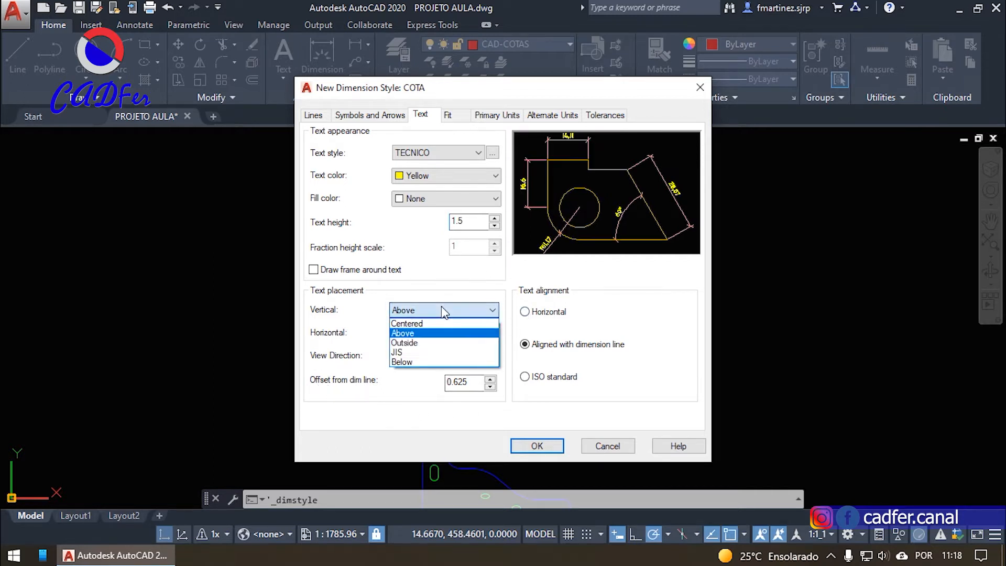
pyautogui.click(435, 324)
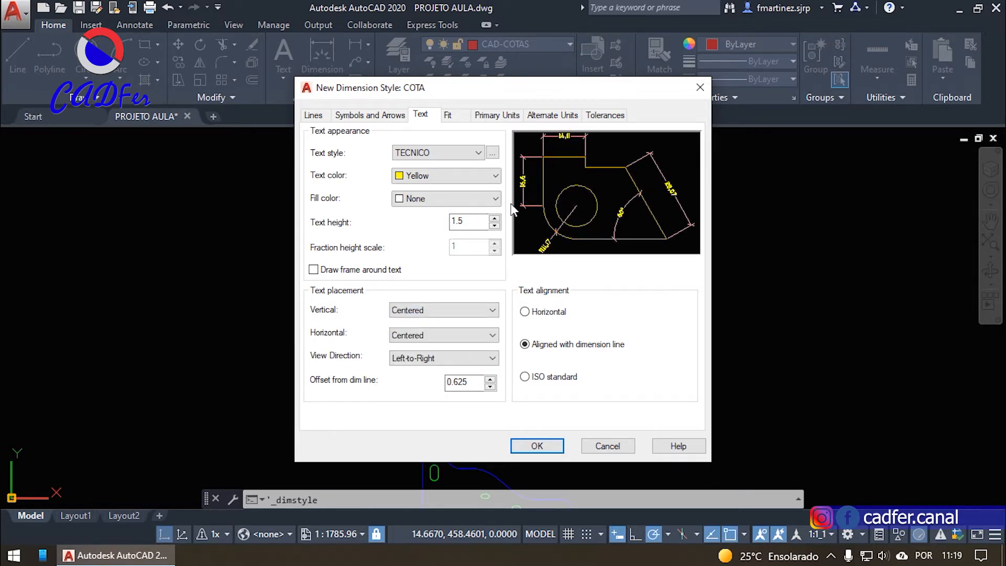
pyautogui.click(463, 311)
pyautogui.click(414, 334)
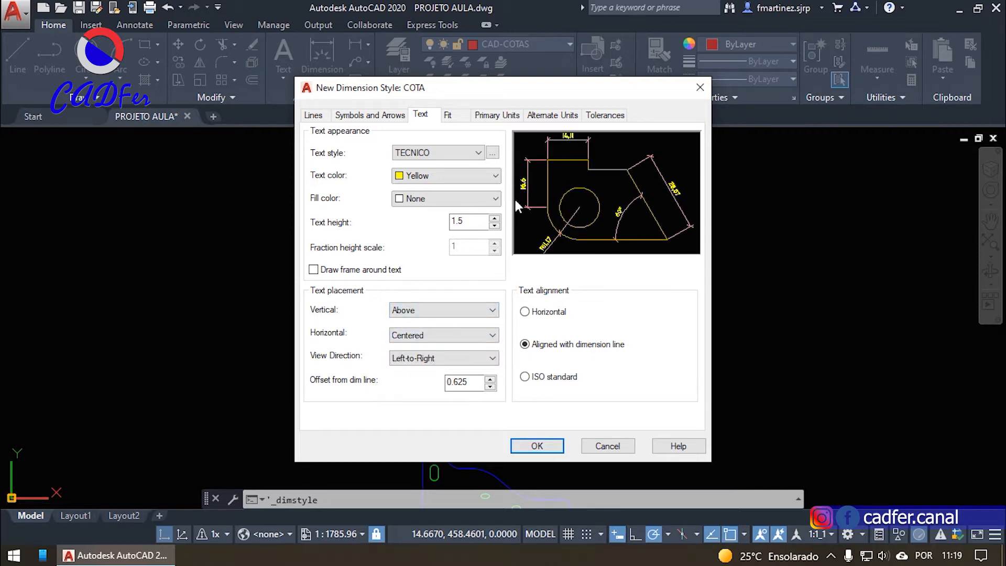
pyautogui.click(445, 310)
pyautogui.click(413, 362)
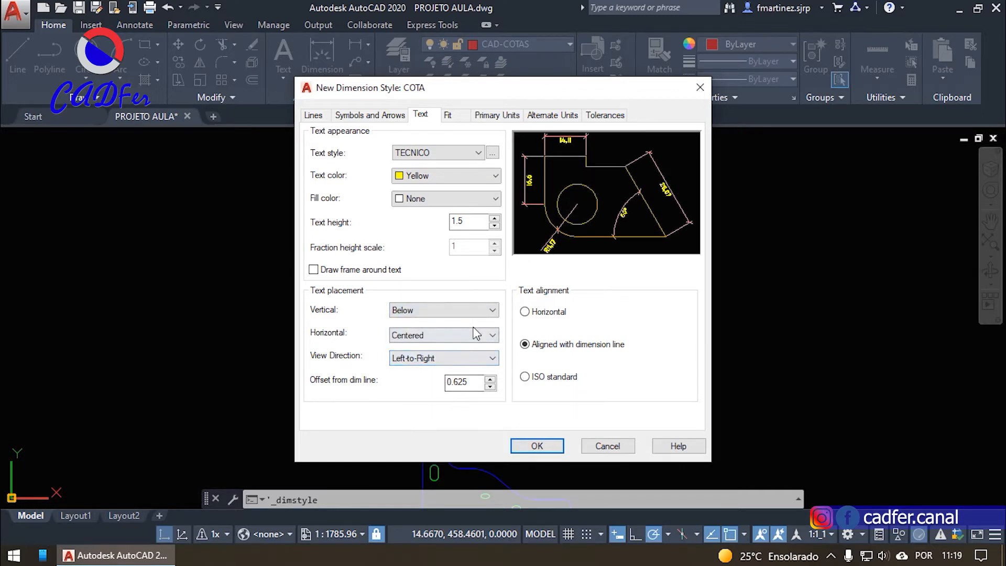
# - Set the dimension text's vertical placement to Centered and keep its horizontal placement Centered
pyautogui.click(454, 312)
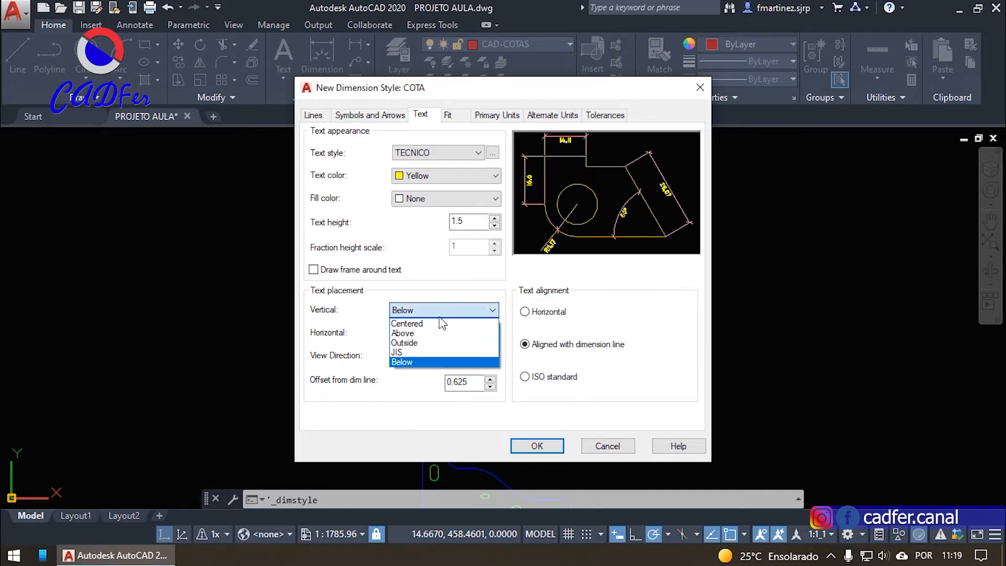
pyautogui.click(418, 326)
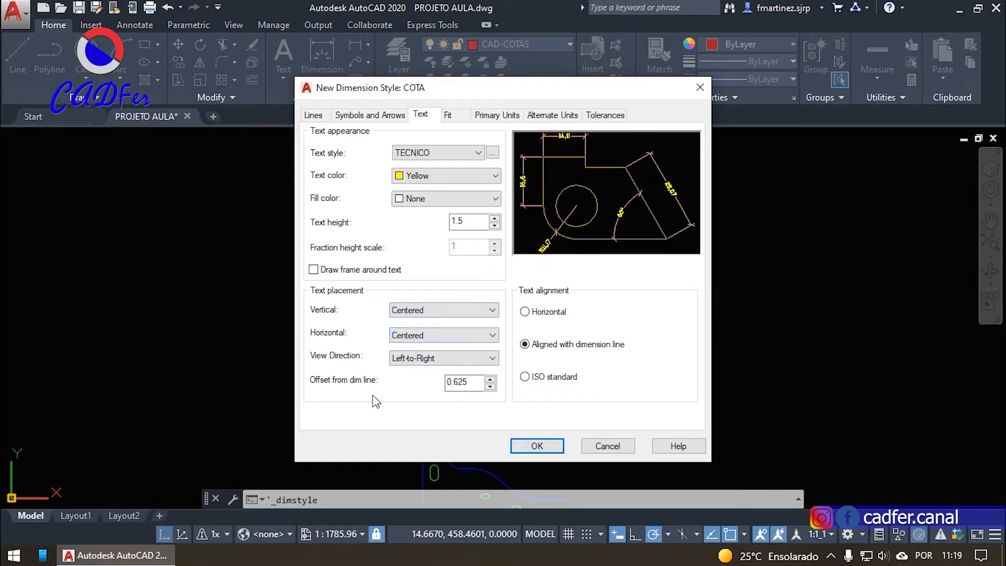
pyautogui.click(444, 340)
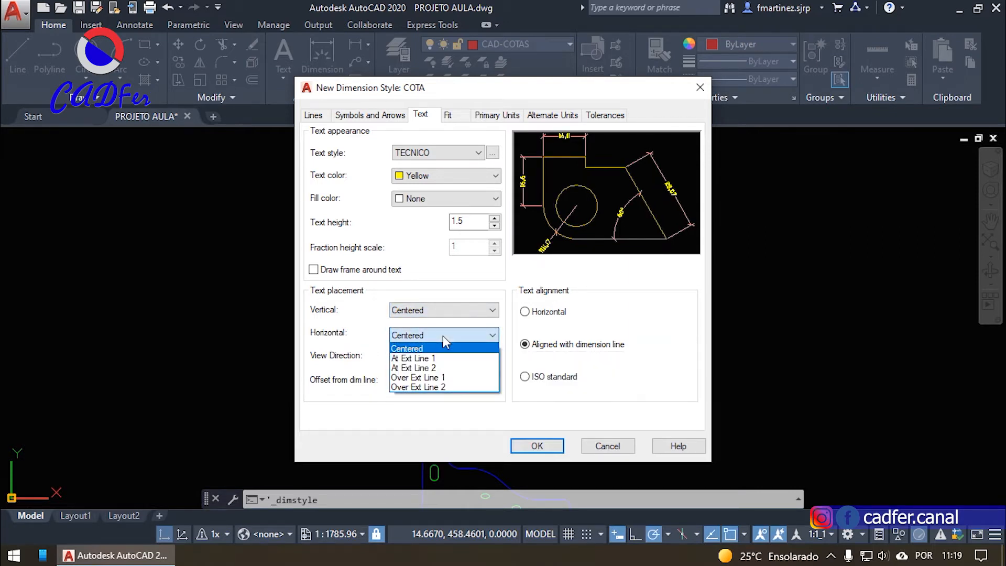
pyautogui.click(443, 342)
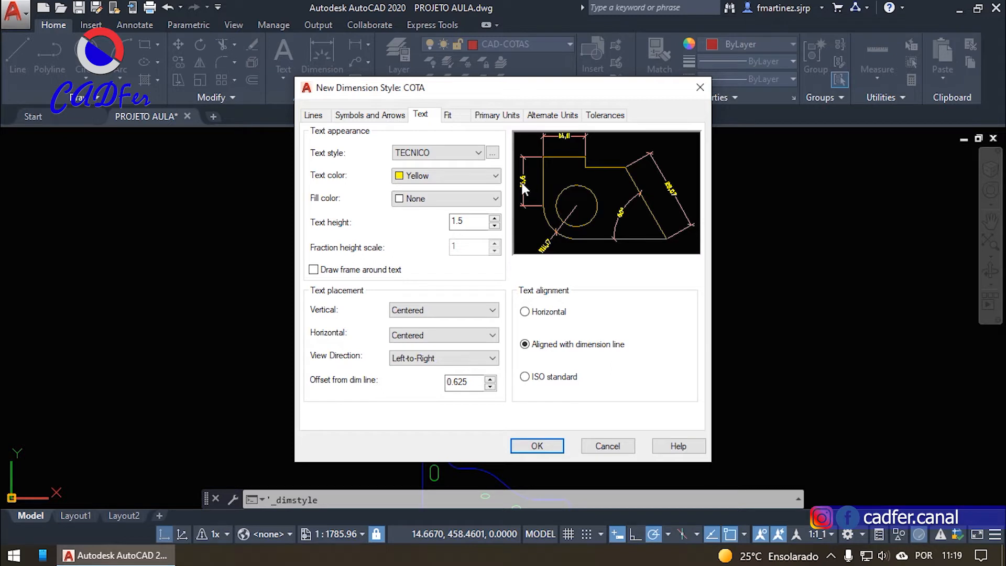
# - Set the text offset from the dimension line to 0.5 and keep the text aligned with the dimension line
pyautogui.moveTo(475, 385); pyautogui.dragTo(381, 372)
pyautogui.write('0.5')
pyautogui.moveTo(466, 381); pyautogui.dragTo(433, 383)
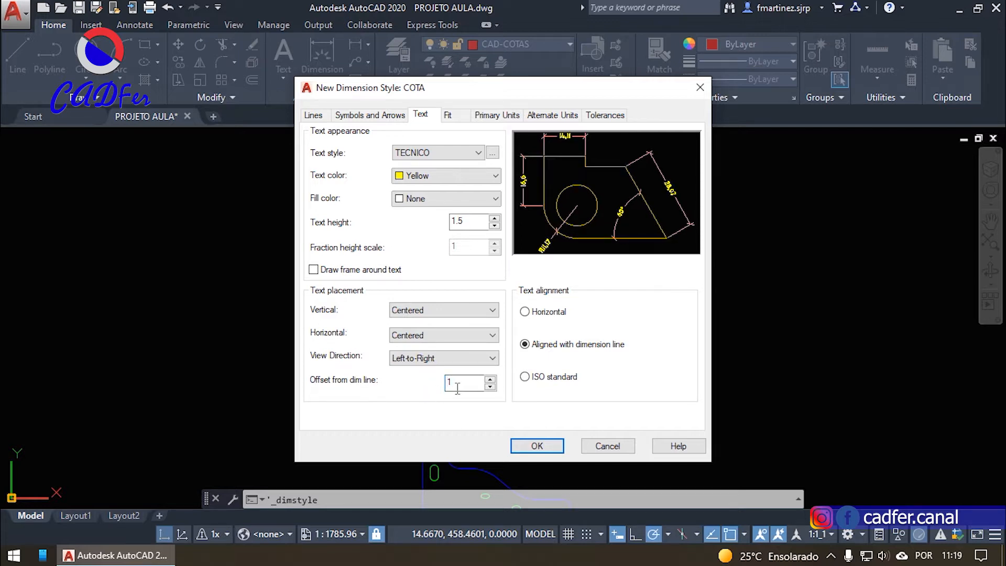
pyautogui.hotkey('ctrl', 'z')
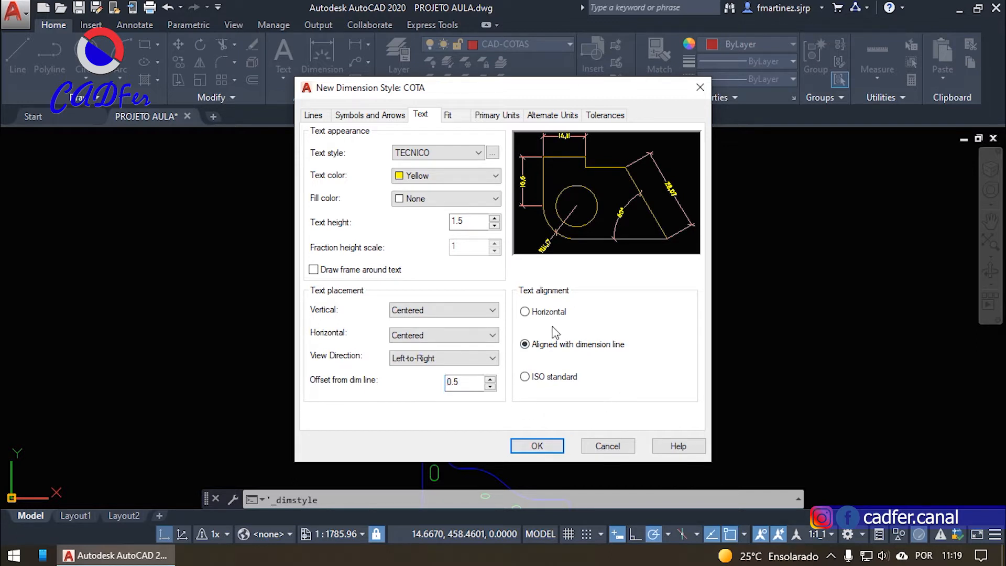
pyautogui.click(544, 312)
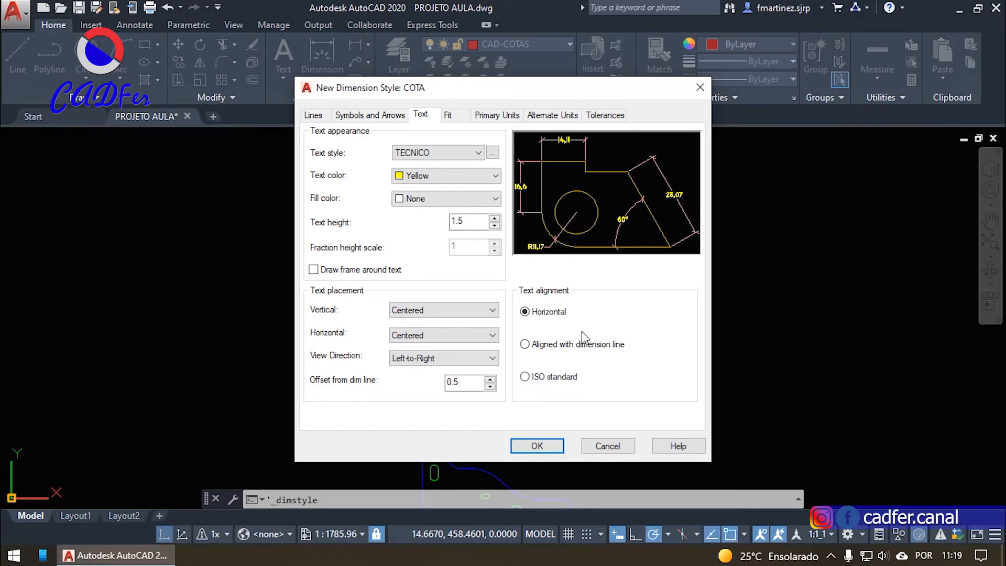
pyautogui.click(567, 349)
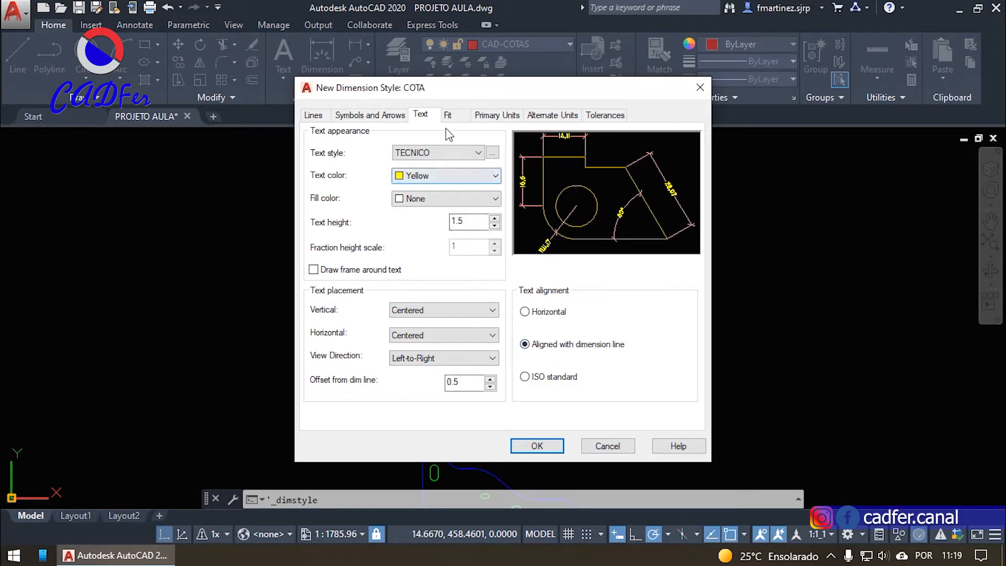
# - Make the scale for dimension features of the COTA style annotative
pyautogui.click(460, 116)
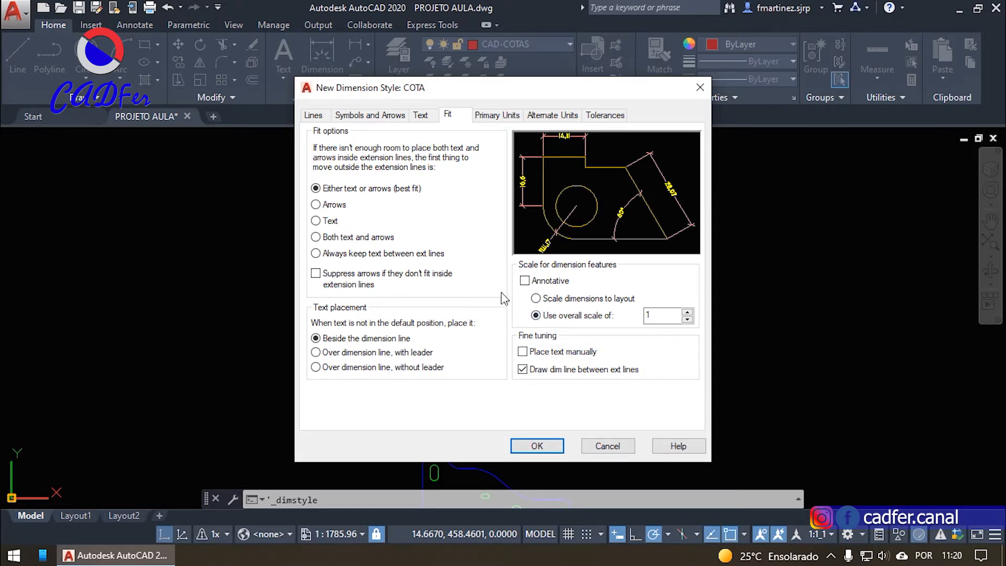
pyautogui.click(525, 280)
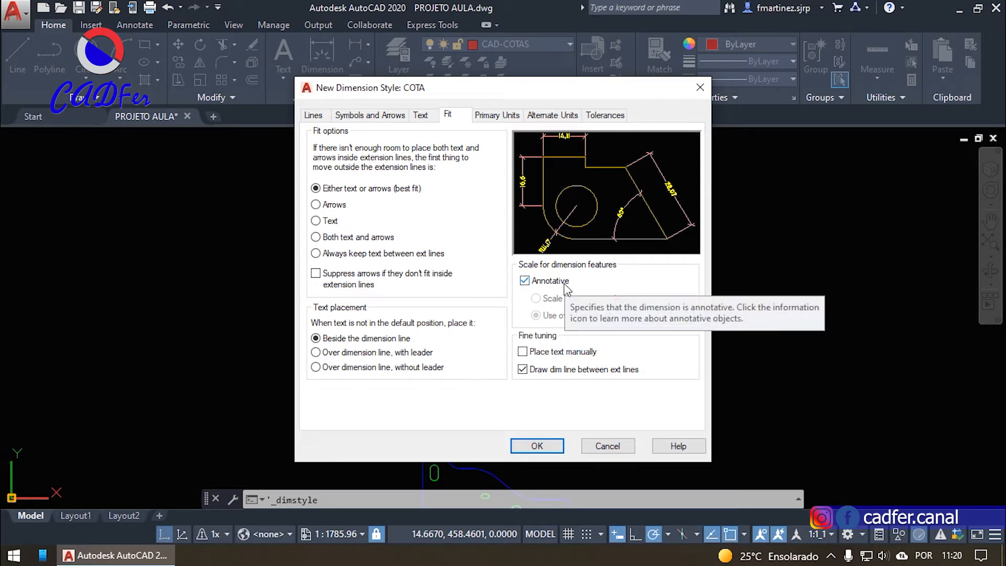
# - Keep the COTA style's linear dimensions in Decimal format with 0.00 precision and a comma as decimal separator
pyautogui.click(497, 116)
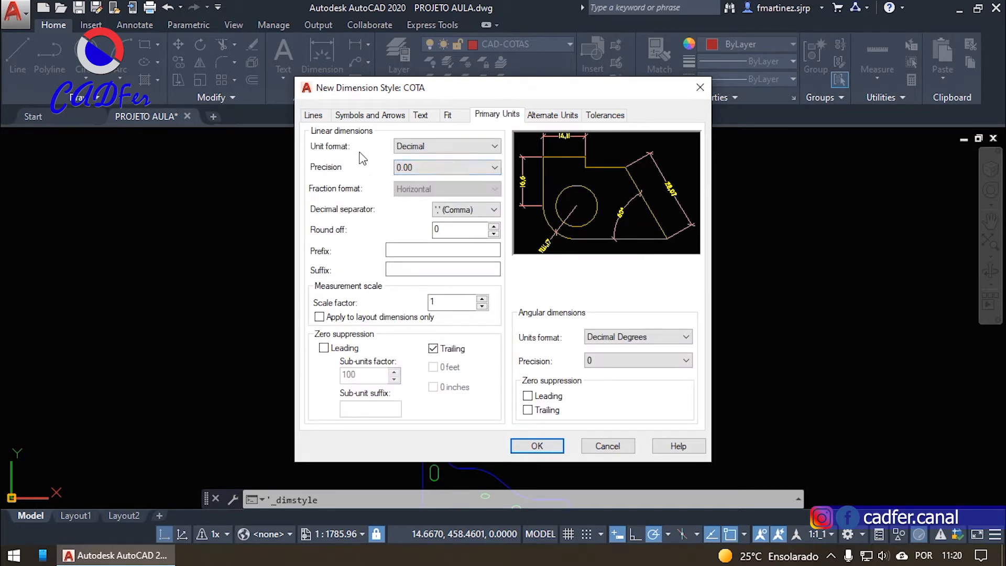
pyautogui.click(428, 149)
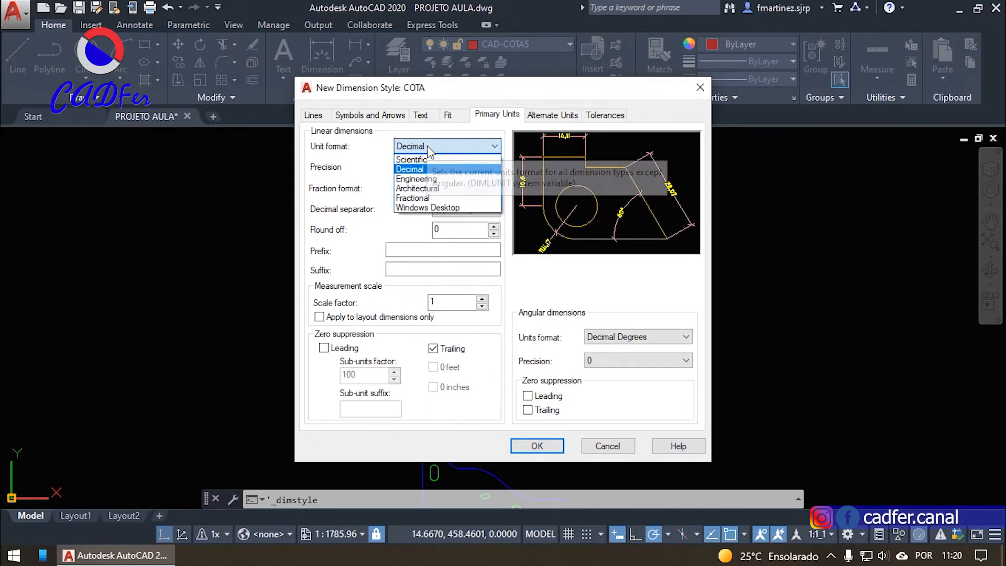
pyautogui.click(426, 147)
pyautogui.click(433, 168)
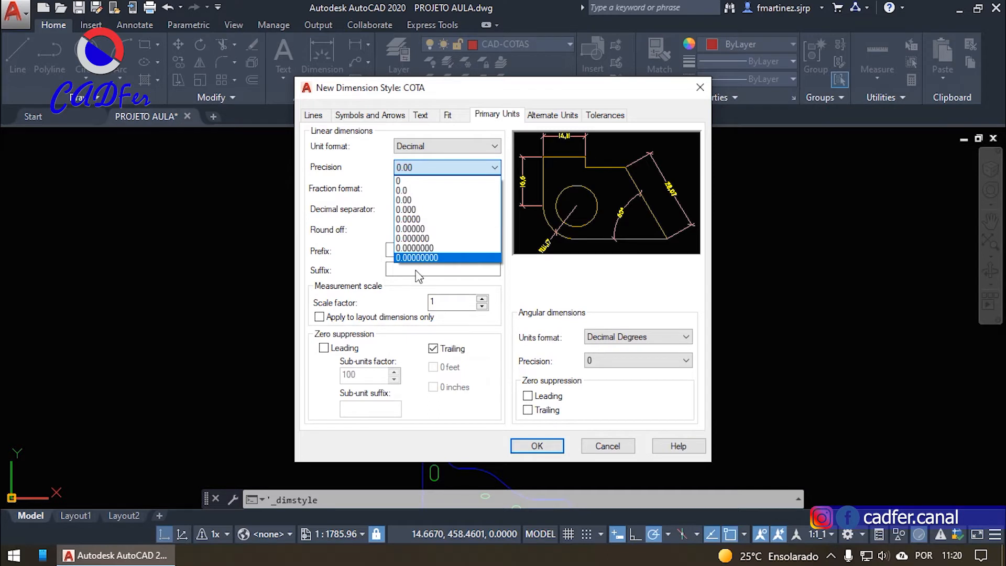
pyautogui.click(414, 201)
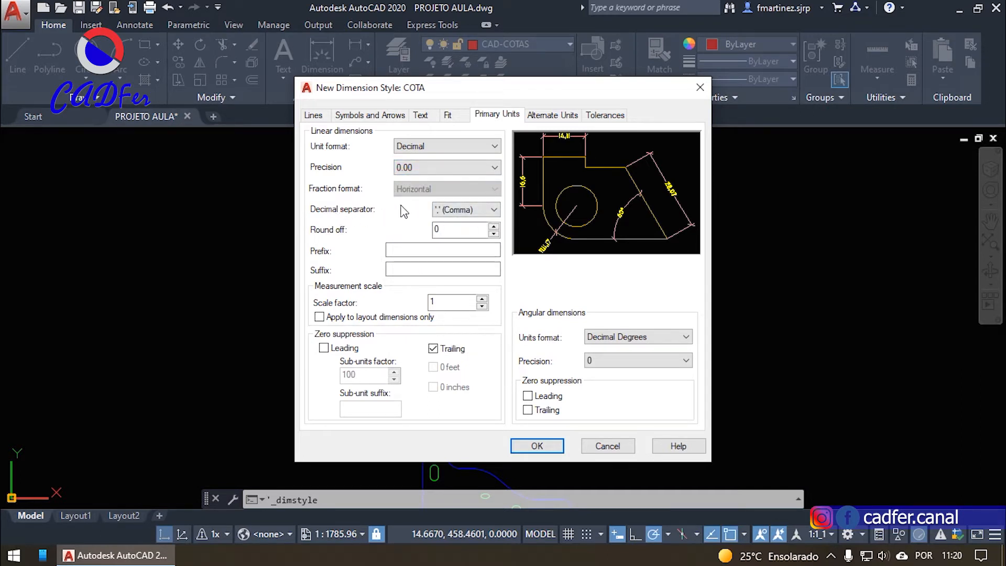
pyautogui.click(489, 212)
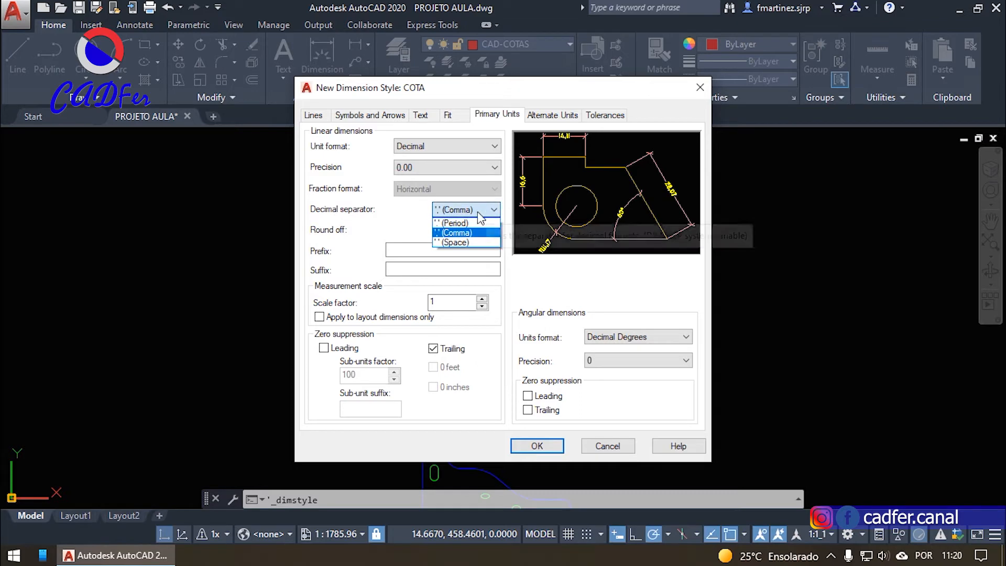
pyautogui.click(452, 233)
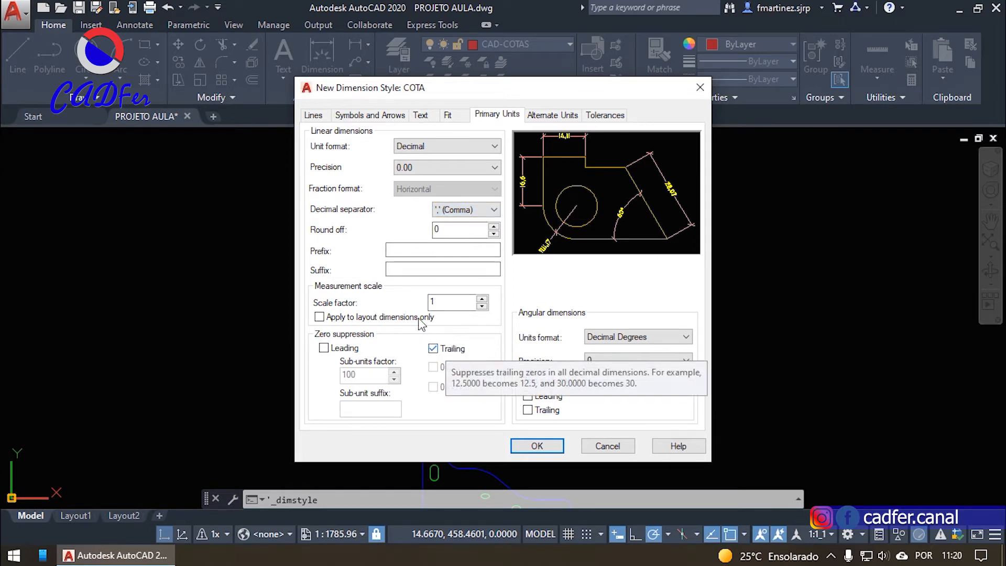
# - Try the suffix "m" on the linear dimensions and clear it again, leaving the prefix empty
pyautogui.click(392, 249)
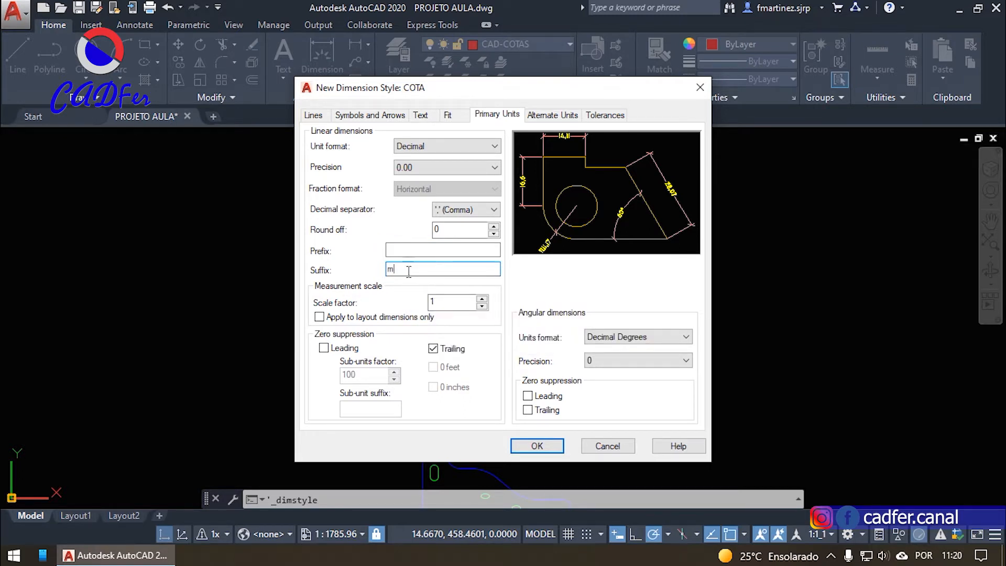
pyautogui.click(439, 250)
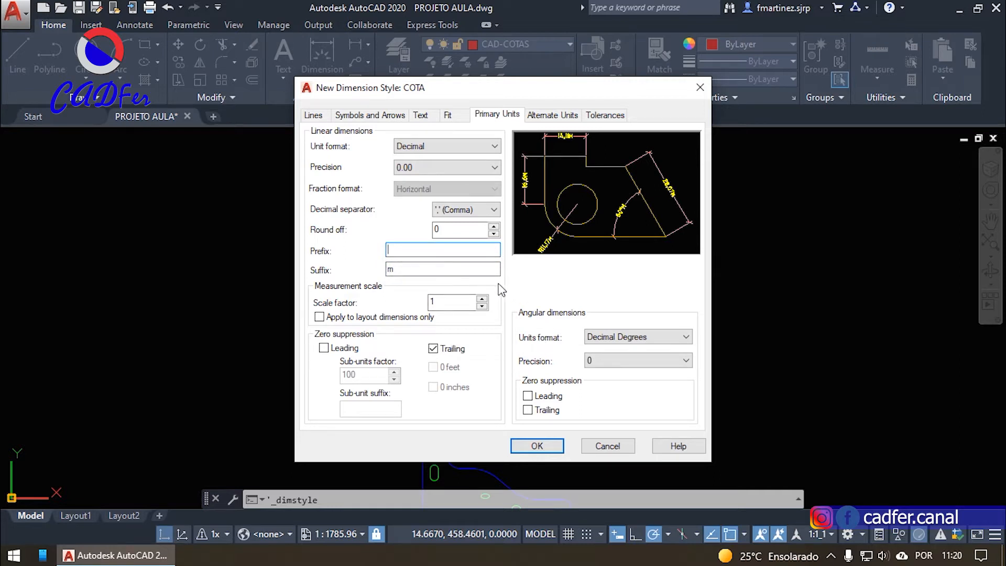
pyautogui.moveTo(414, 269); pyautogui.dragTo(353, 267)
pyautogui.press('BackSpace')
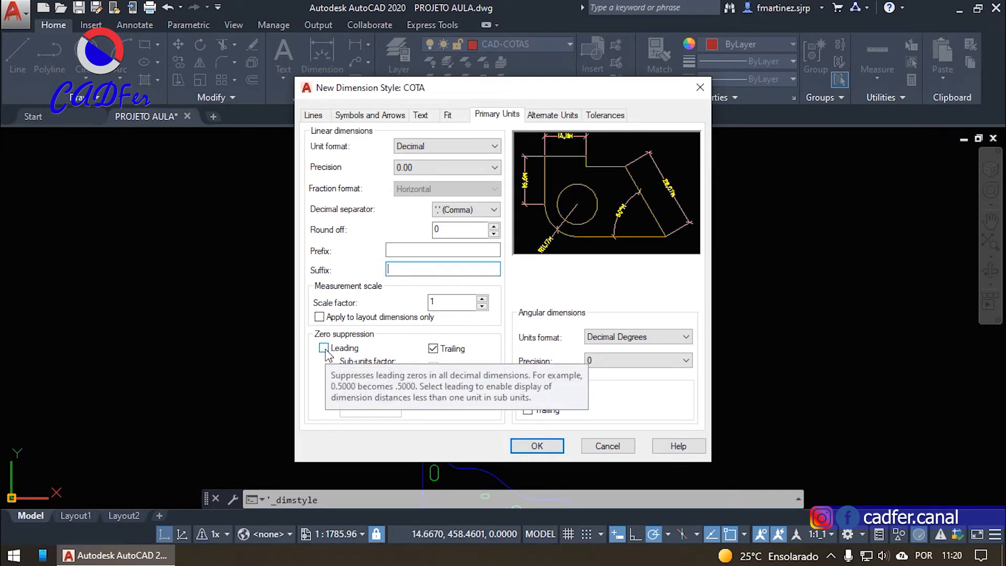
# - Turn off trailing zero suppression for the linear dimensions and leave leading zeros unsuppressed
pyautogui.click(323, 347)
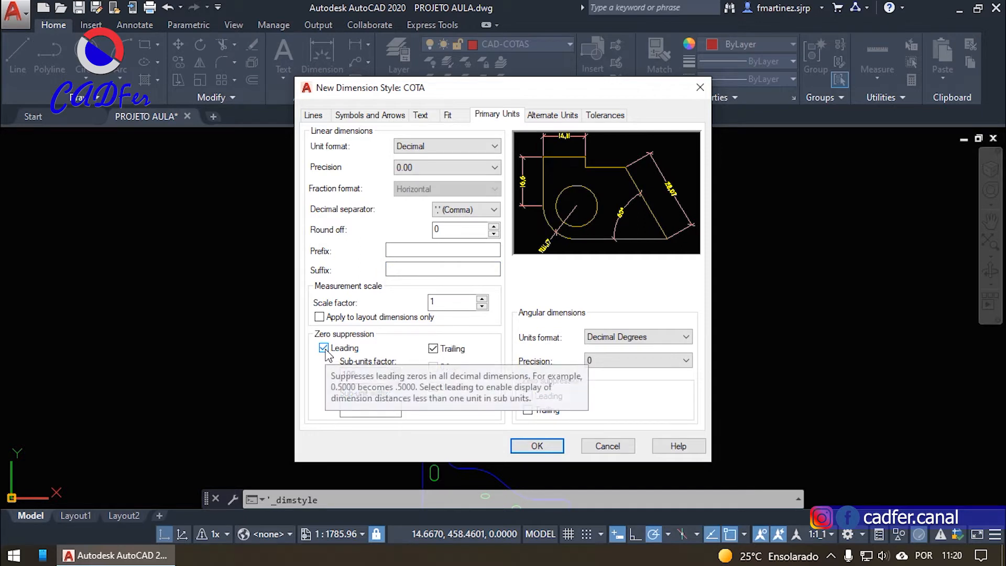
pyautogui.click(324, 348)
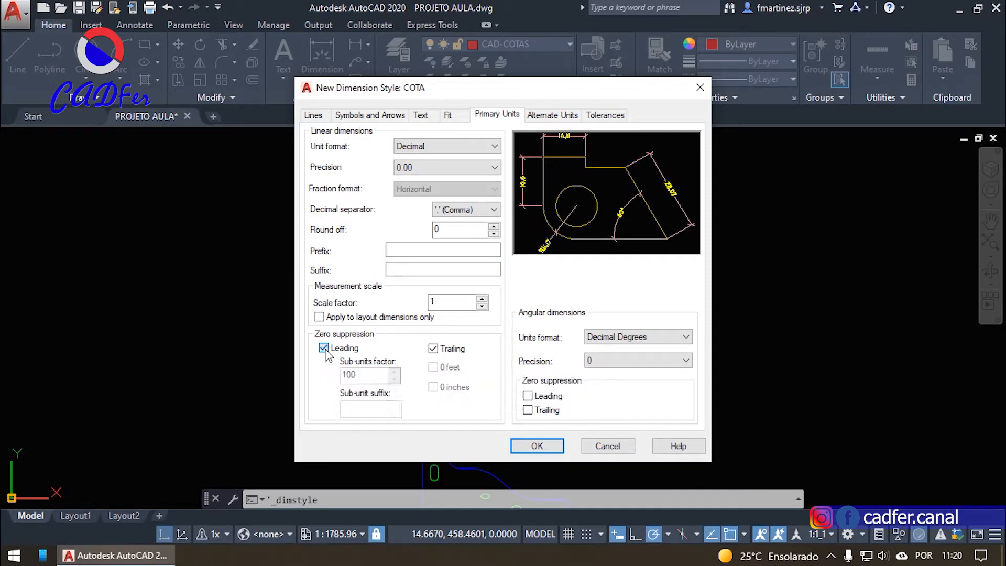
pyautogui.click(432, 348)
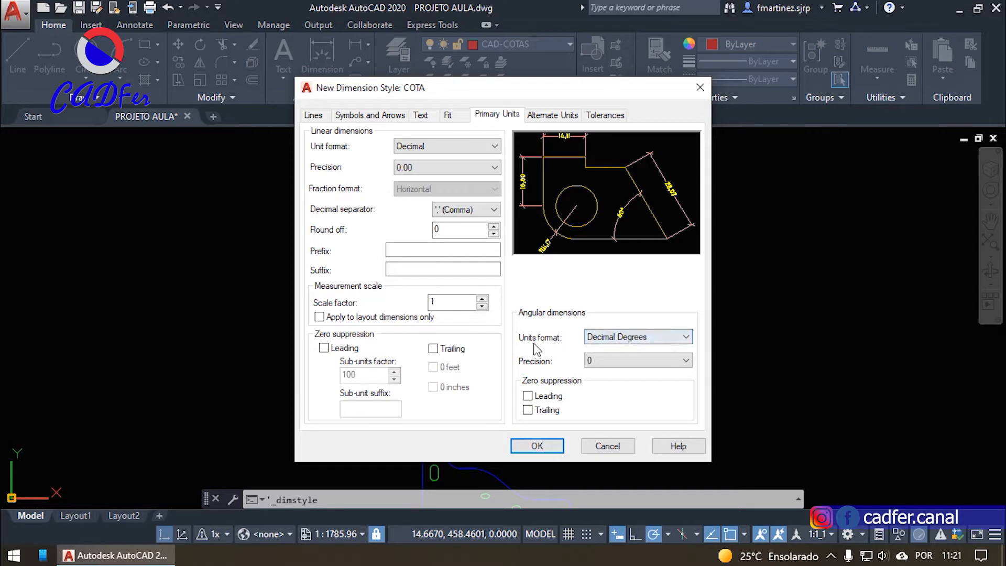
# - Set the angular dimensions to Degrees Minutes Seconds with a precision of 0d00'00"
pyautogui.click(647, 342)
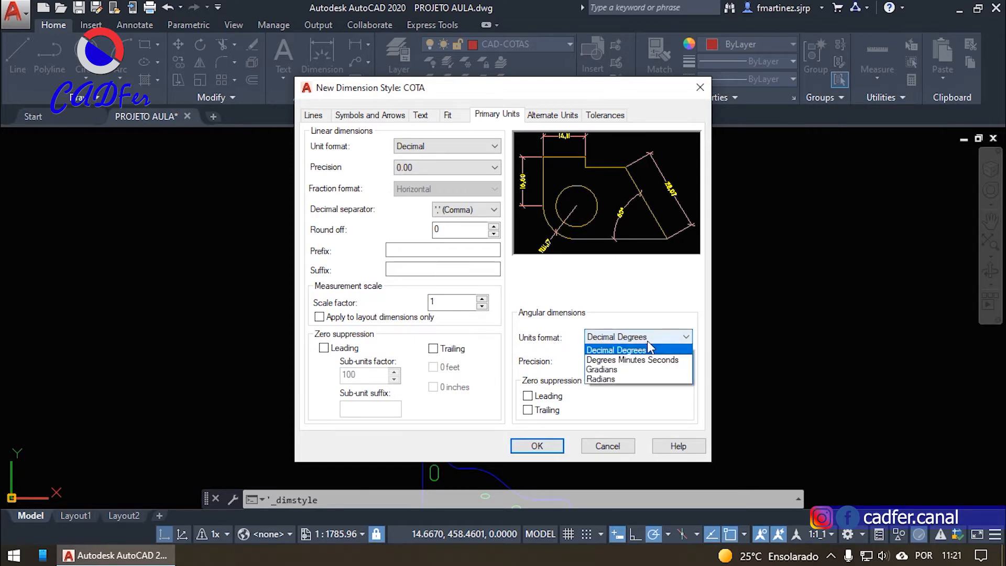
pyautogui.click(669, 360)
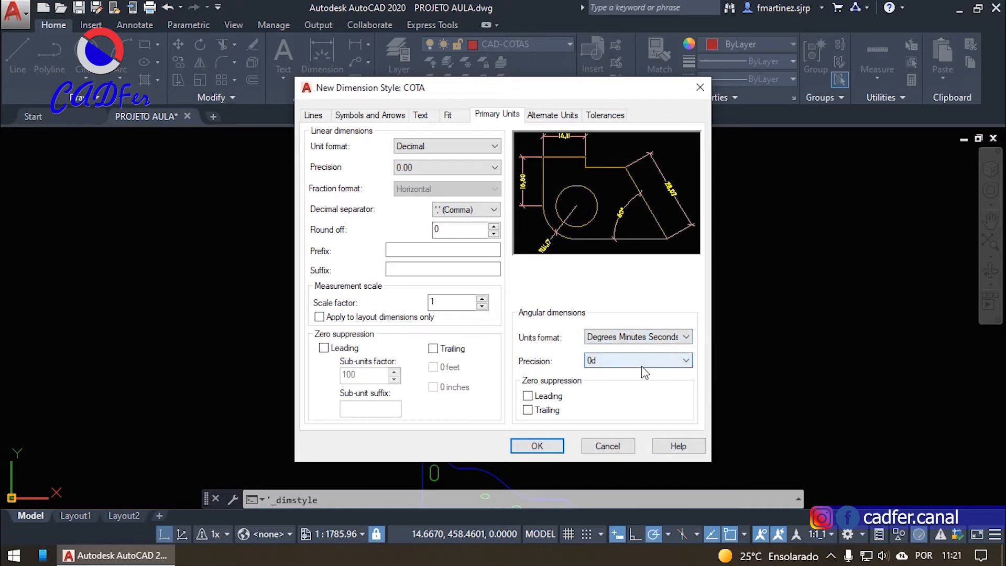
pyautogui.click(636, 336)
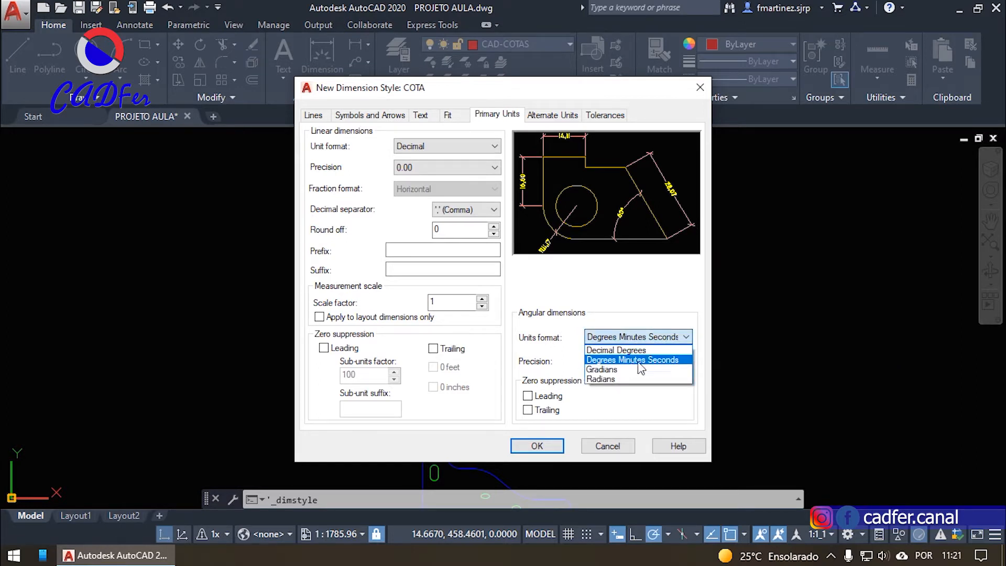
pyautogui.click(648, 361)
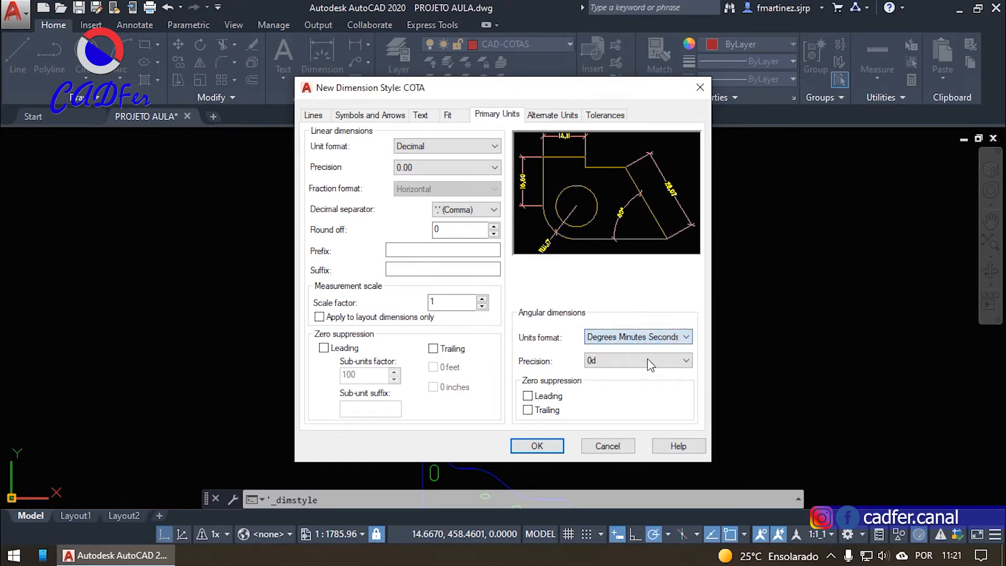
pyautogui.click(609, 361)
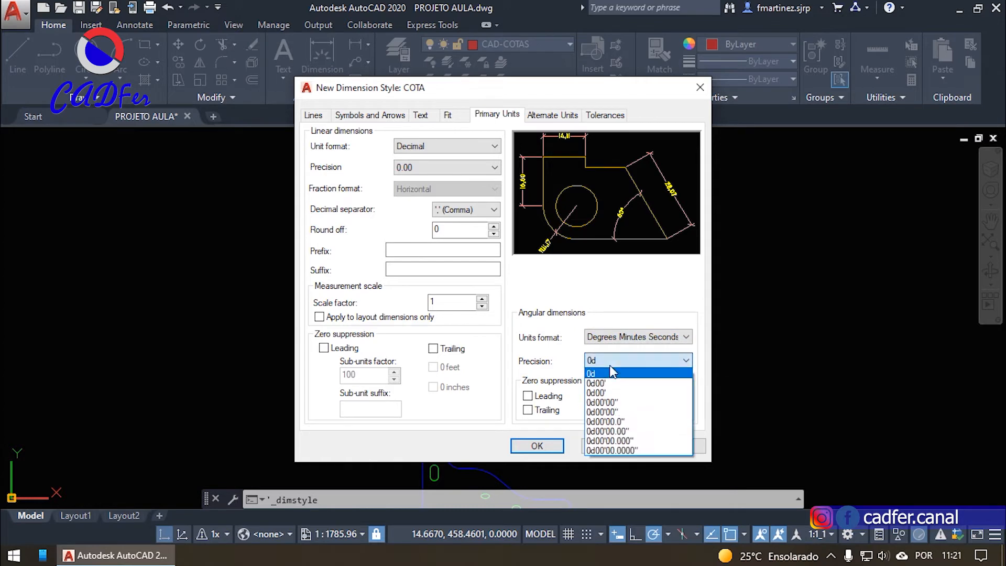
pyautogui.click(622, 403)
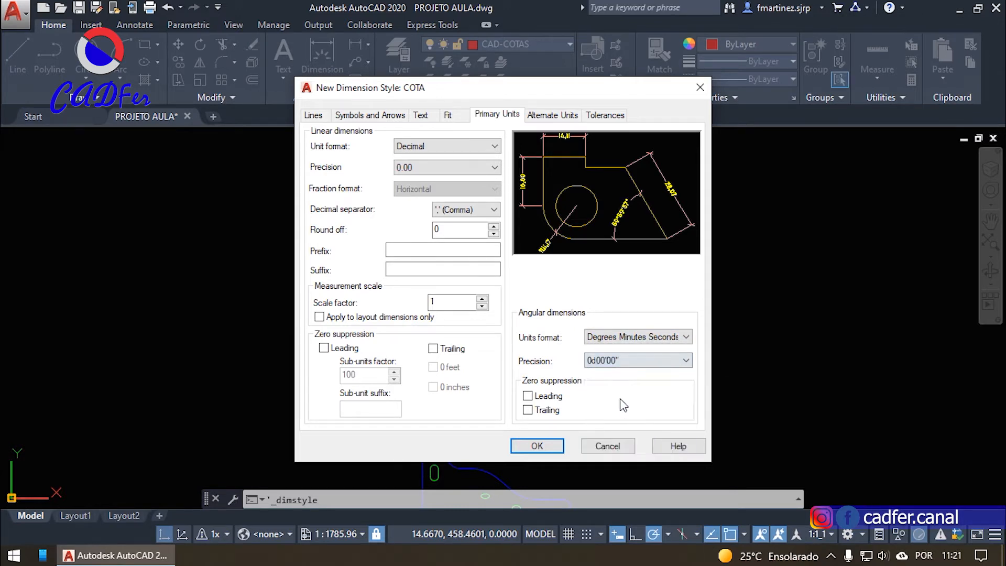
# - Save the COTA dimension style and make it the current dimension style
pyautogui.click(535, 446)
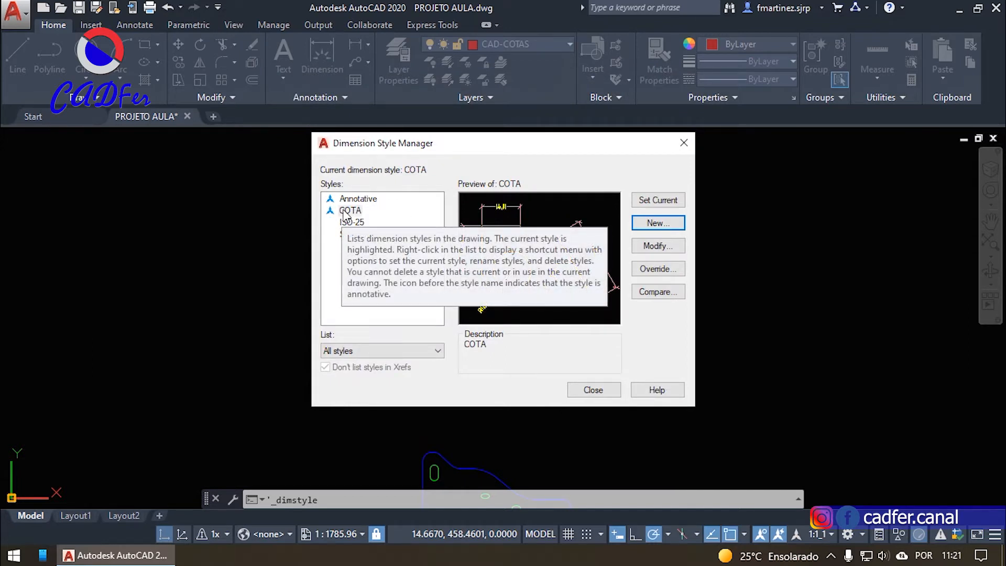
pyautogui.click(349, 211)
pyautogui.click(655, 201)
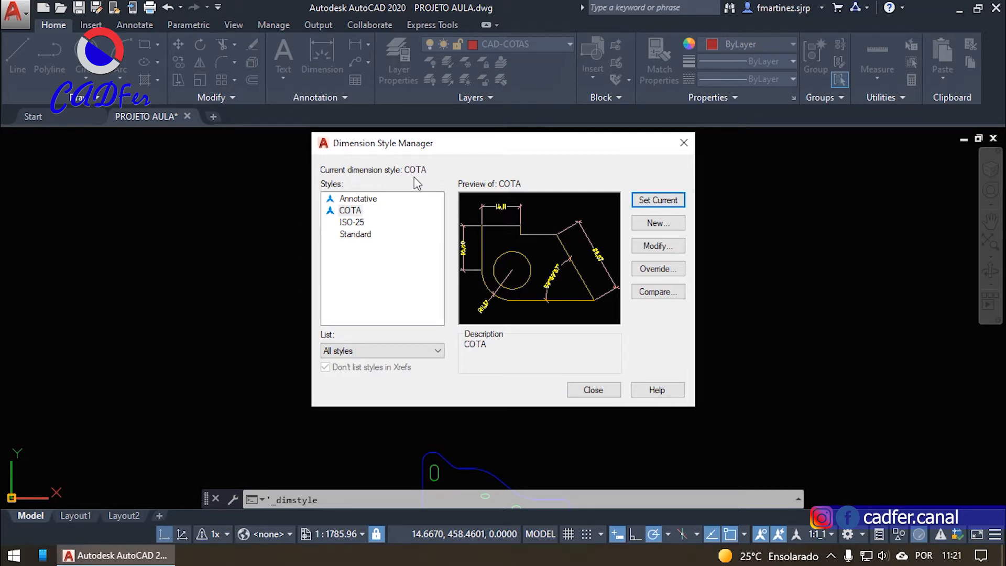
pyautogui.click(607, 396)
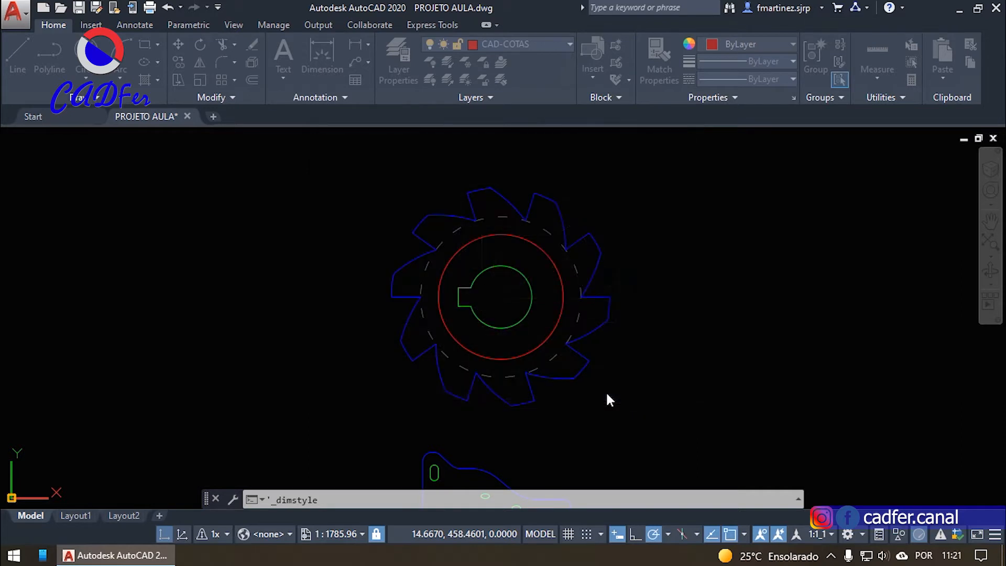
# - Check whether the Annotation Visibility, AutoScale and Annotation Scale controls are enabled for display
pyautogui.scroll(-10, 604, 261)
pyautogui.scroll(12, 568, 220)
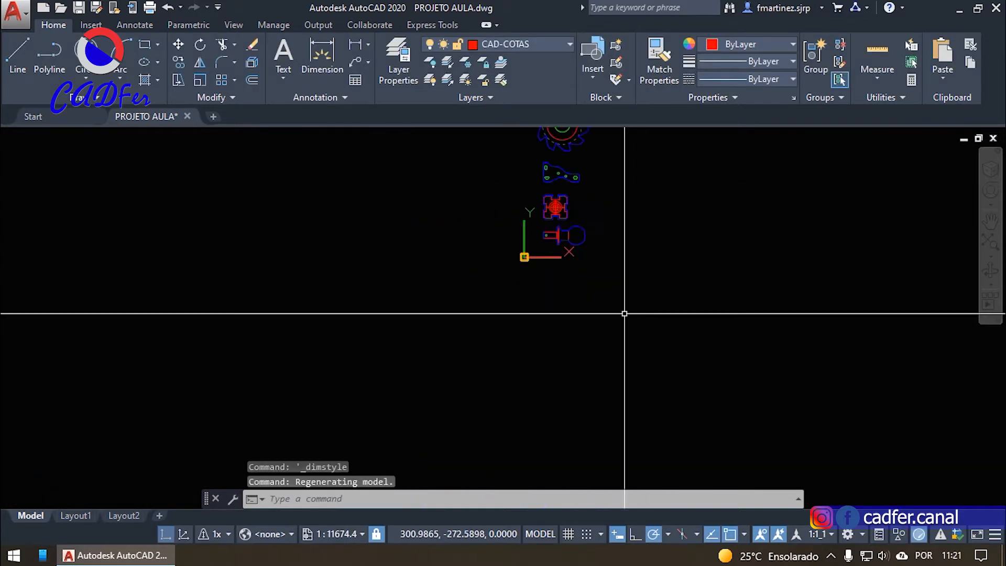
pyautogui.scroll(4, 442, 231)
pyautogui.moveTo(435, 269)
pyautogui.mouseDown(button='middle')
pyautogui.moveTo(179, 319)
pyautogui.moveTo(218, 294)
pyautogui.mouseUp(button='middle')
pyautogui.scroll(-2, 516, 337)
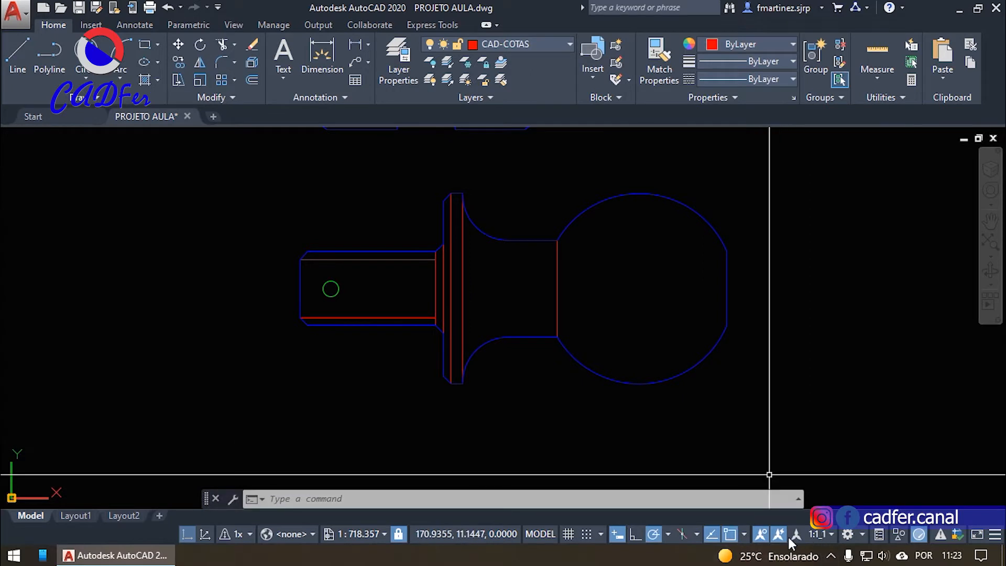
pyautogui.click(994, 535)
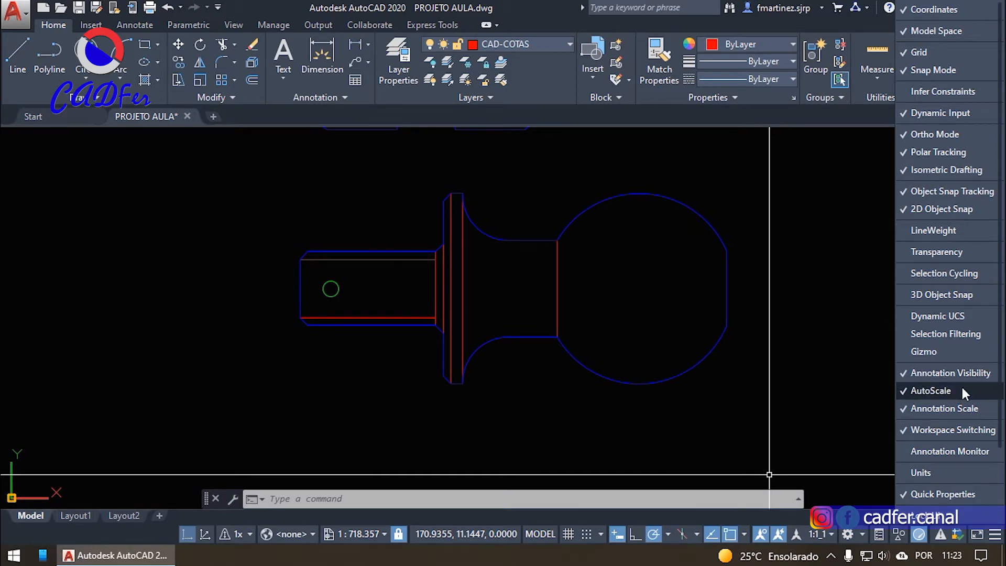
pyautogui.click(676, 411)
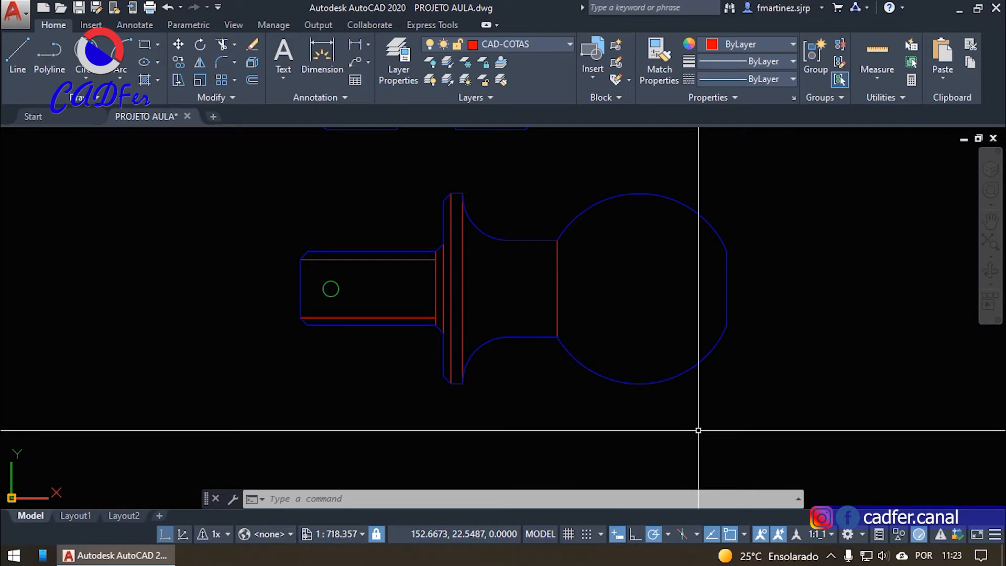
# - Draw a 100 by 50 rectangle in the empty area beside the existing parts
pyautogui.scroll(-4, 710, 377)
pyautogui.moveTo(721, 328); pyautogui.dragTo(844, 289, button='middle')
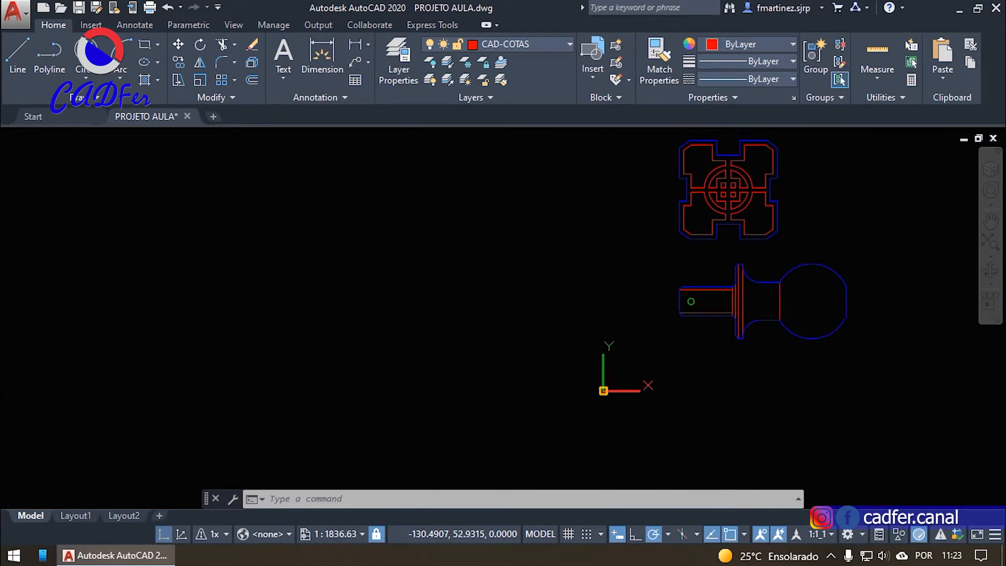
pyautogui.write('rec')
pyautogui.press('Return')
pyautogui.click(345, 361)
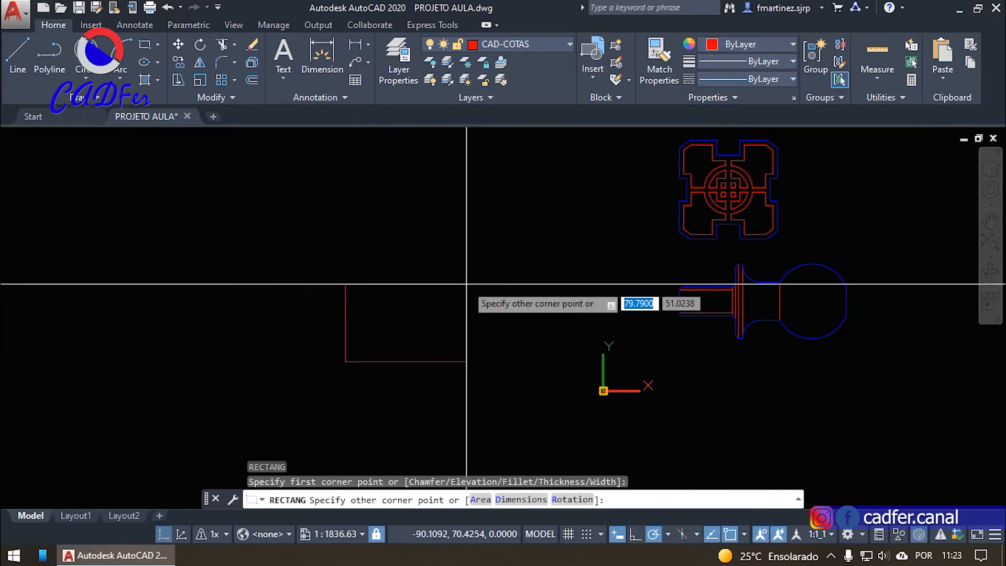
pyautogui.write('100,50')
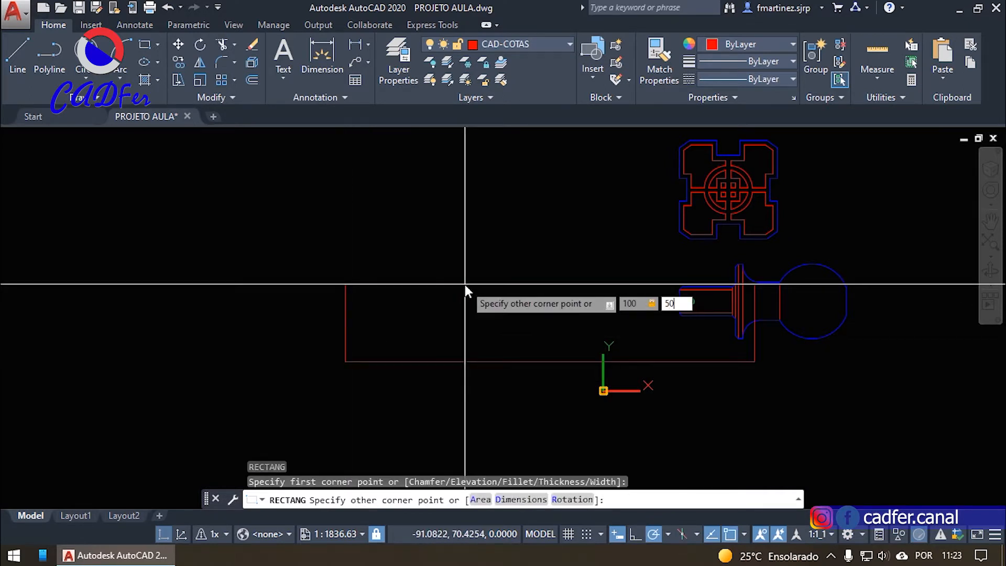
pyautogui.press('Return')
pyautogui.scroll(4, 399, 348)
pyautogui.moveTo(404, 337); pyautogui.dragTo(537, 346, button='middle')
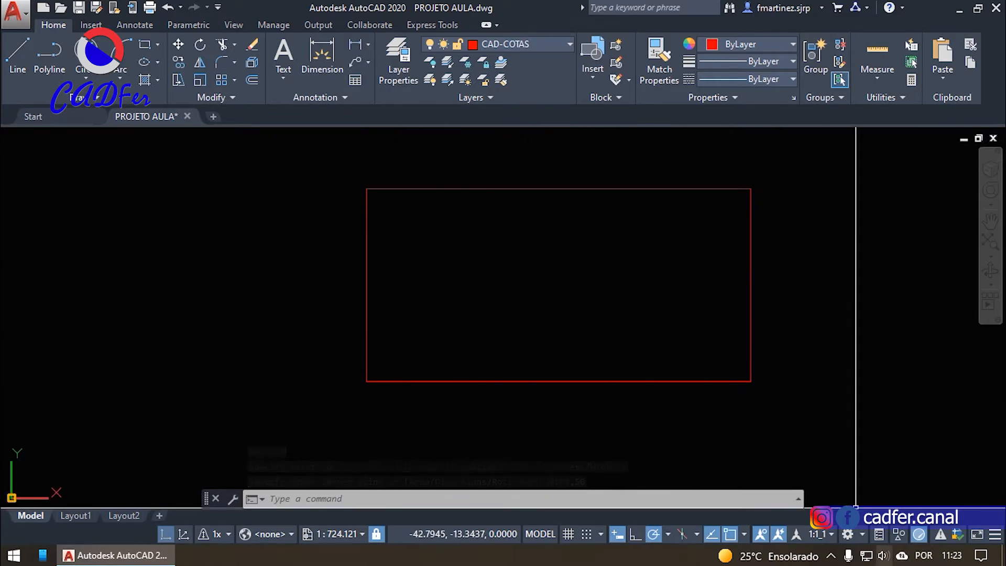
# - Delete the scales 1:1, 1:2, 1:5, 1:10, 1:20, 1:50 and 1:100 from the drawing scale list
pyautogui.click(825, 533)
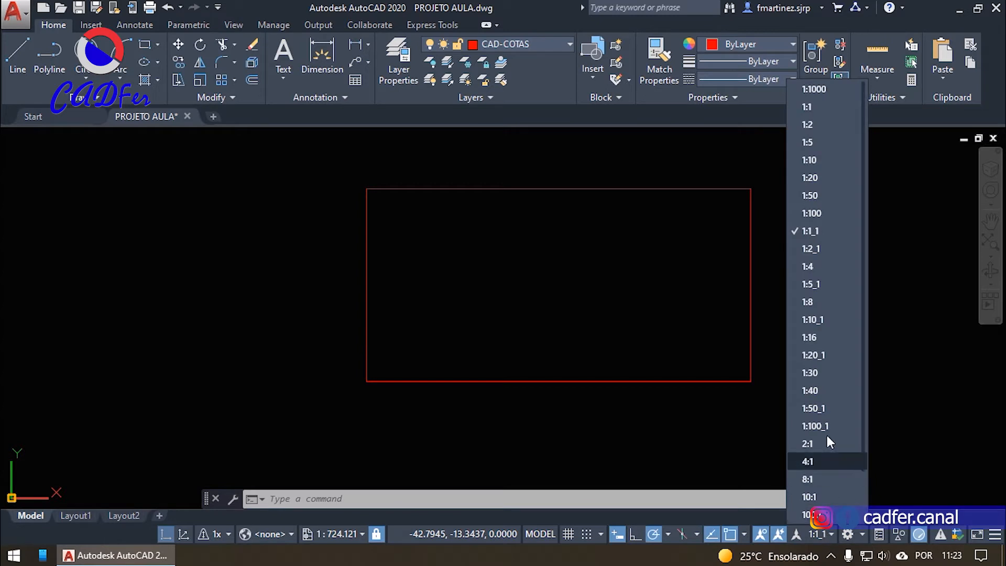
pyautogui.click(816, 475)
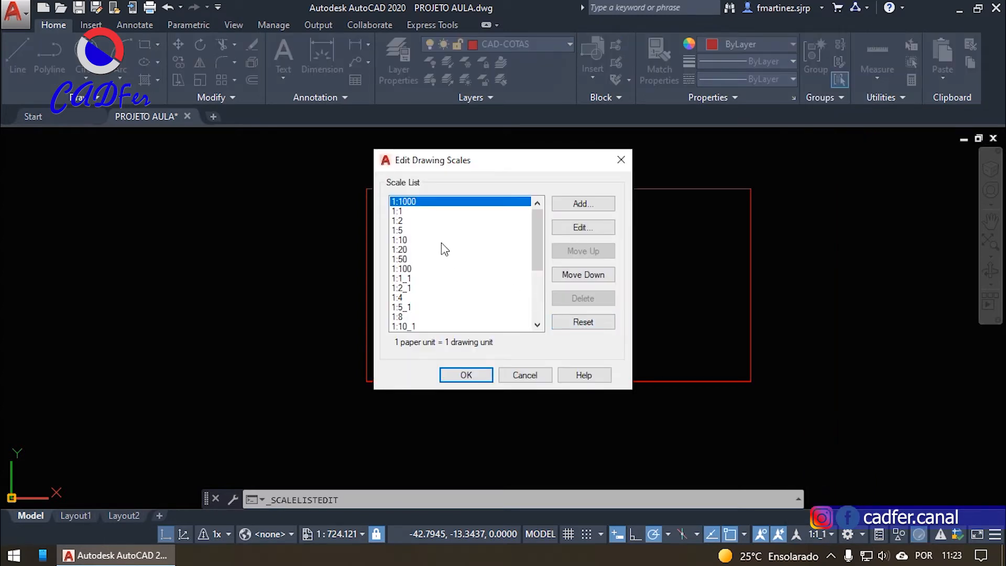
pyautogui.click(400, 212)
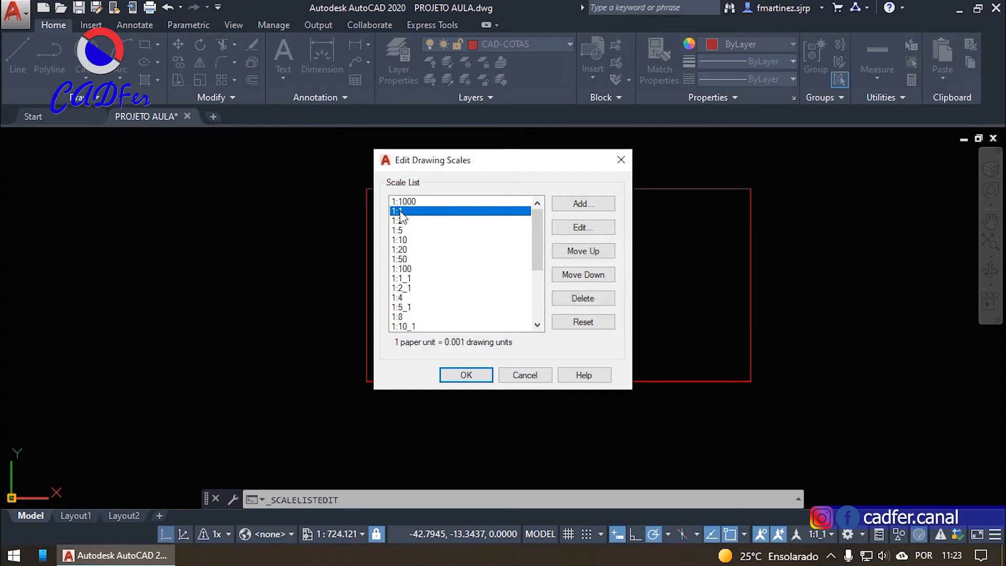
pyautogui.click(403, 278)
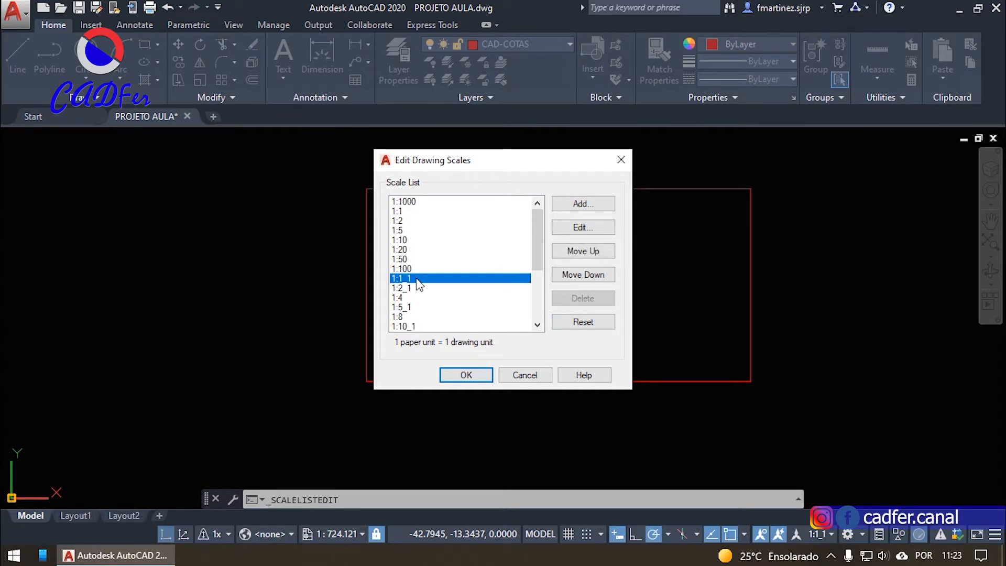
pyautogui.click(411, 288)
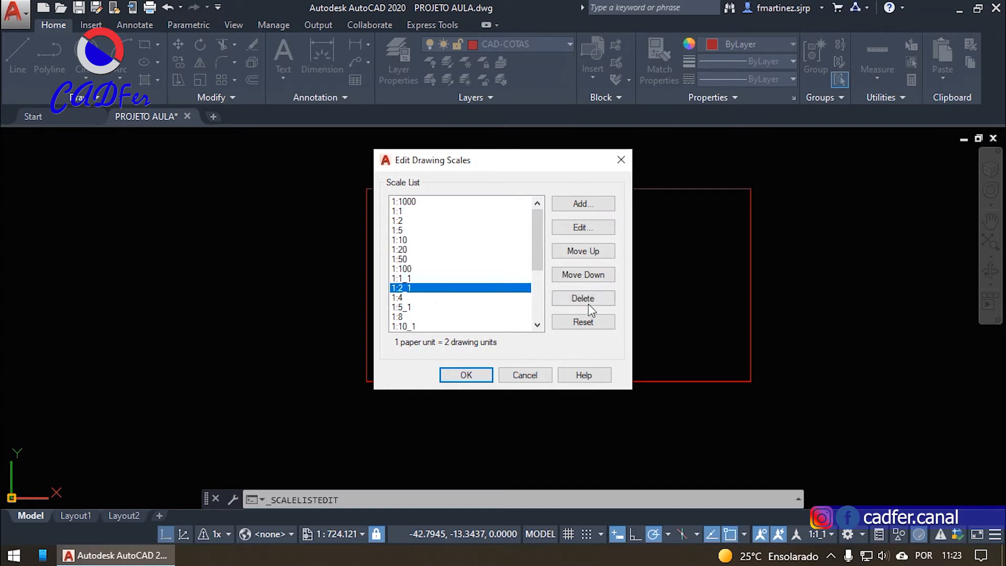
pyautogui.click(407, 202)
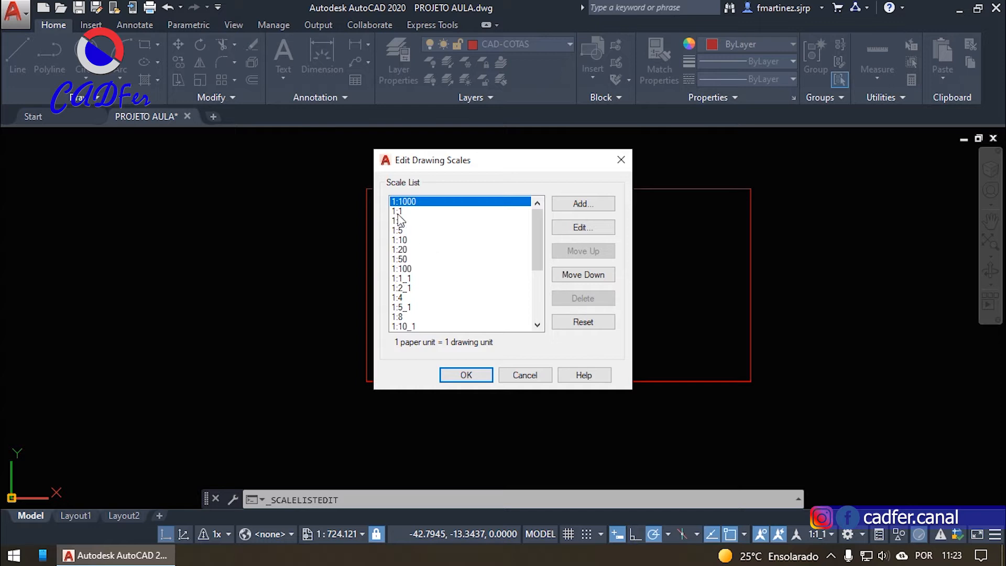
pyautogui.click(397, 212)
pyautogui.click(566, 298)
pyautogui.click(566, 300)
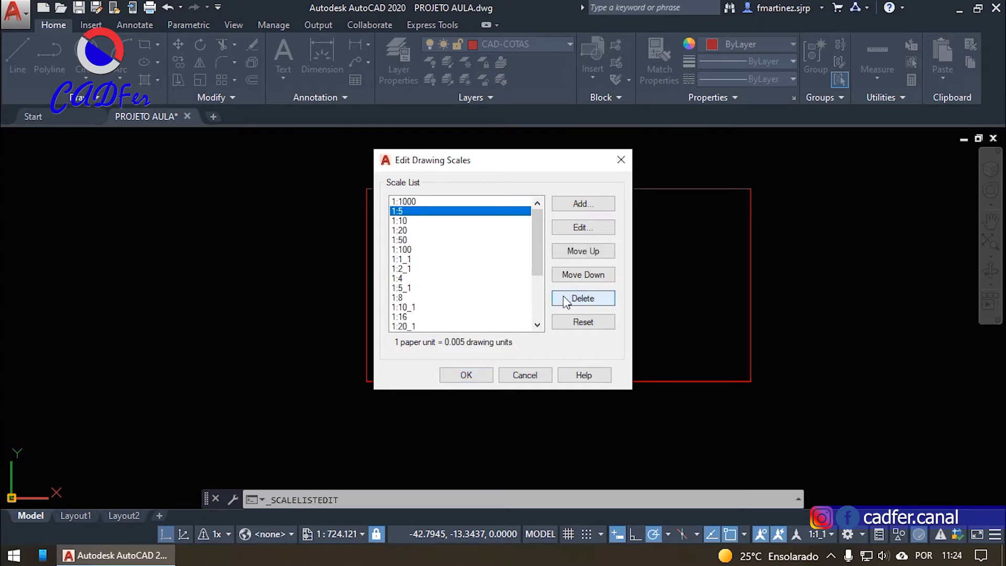
pyautogui.click(566, 299)
pyautogui.click(565, 298)
pyautogui.click(565, 299)
pyautogui.click(565, 299)
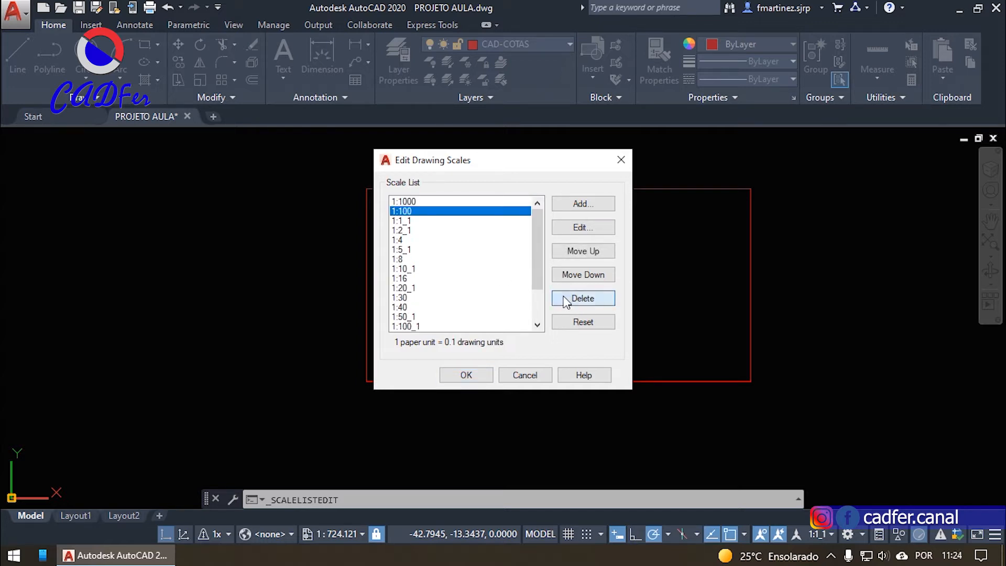
pyautogui.click(565, 298)
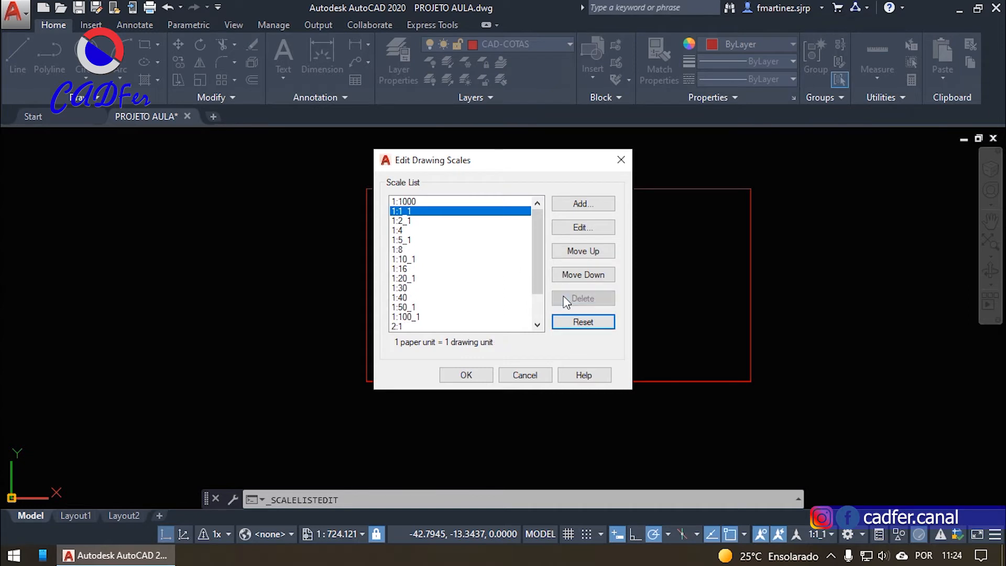
# - Delete every scale from 1:2_1 through 100:1, keeping only 1:1000 and 1:1_1 in the drawing scale list
pyautogui.click(402, 221)
pyautogui.click(565, 298)
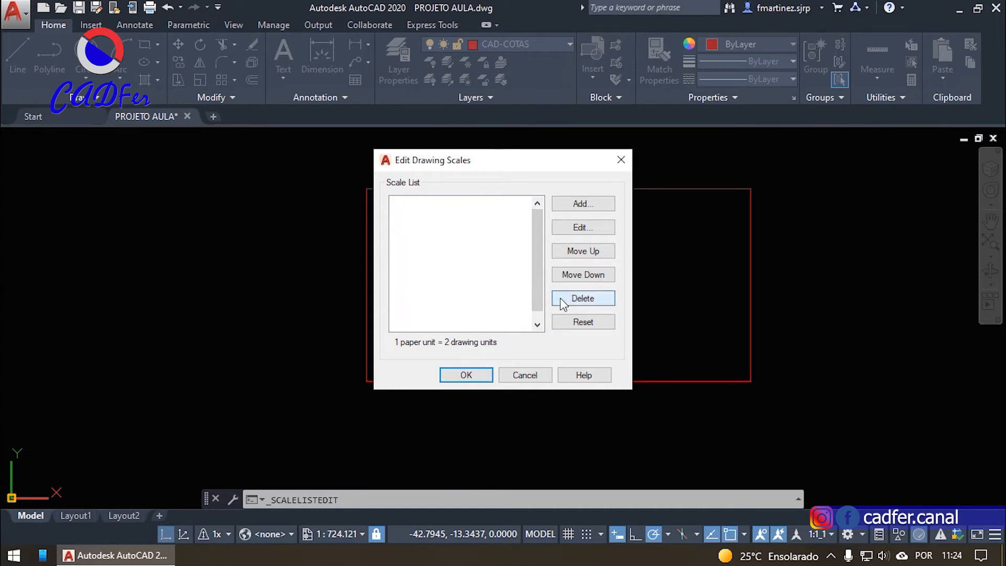
pyautogui.click(565, 298)
pyautogui.click(564, 298)
pyautogui.click(565, 298)
pyautogui.click(565, 299)
pyautogui.click(565, 298)
pyautogui.click(565, 298)
pyautogui.click(565, 299)
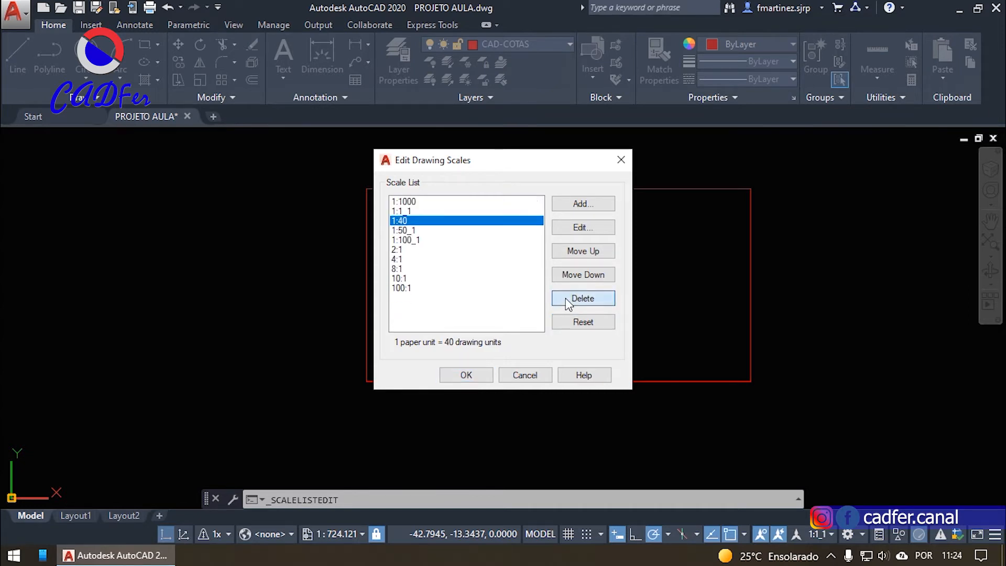
pyautogui.click(566, 299)
pyautogui.click(565, 298)
pyautogui.doubleClick(566, 298)
pyautogui.click(566, 299)
pyautogui.click(565, 298)
pyautogui.click(566, 298)
pyautogui.click(566, 298)
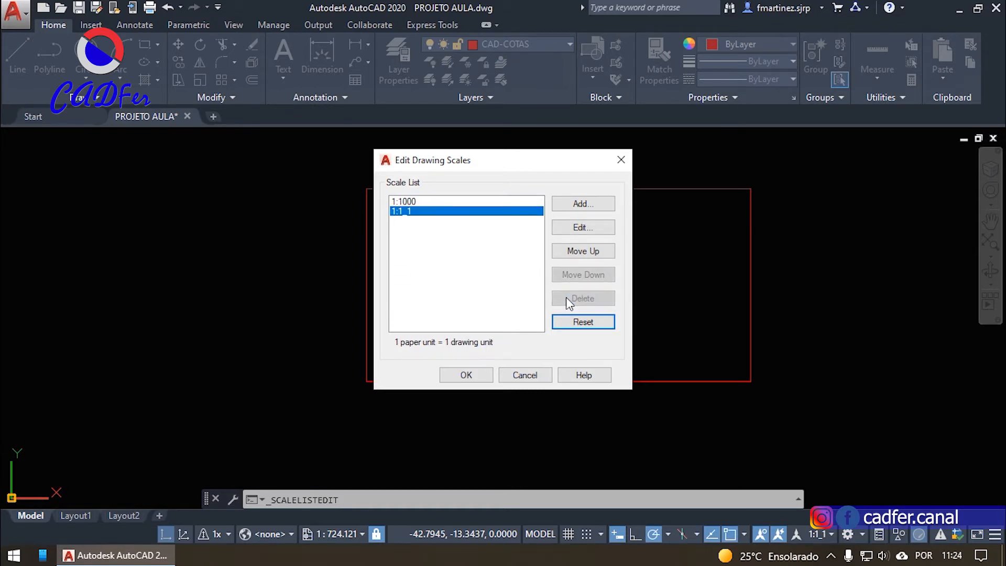
# - Move the 1:1000 scale below 1:1_1 and add a 1:100 scale with 1000 paper units equal to 100 drawing units
pyautogui.click(403, 202)
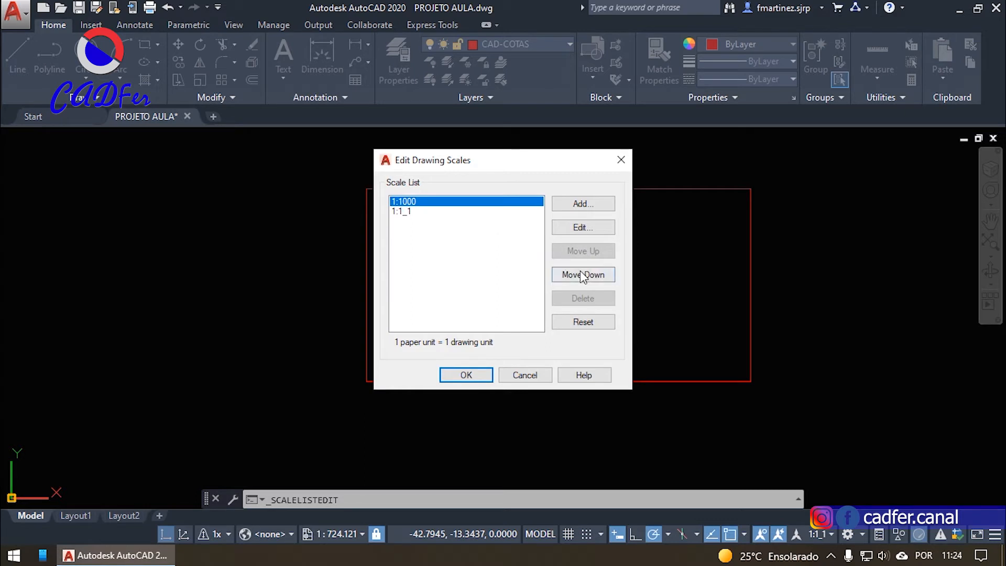
pyautogui.click(588, 276)
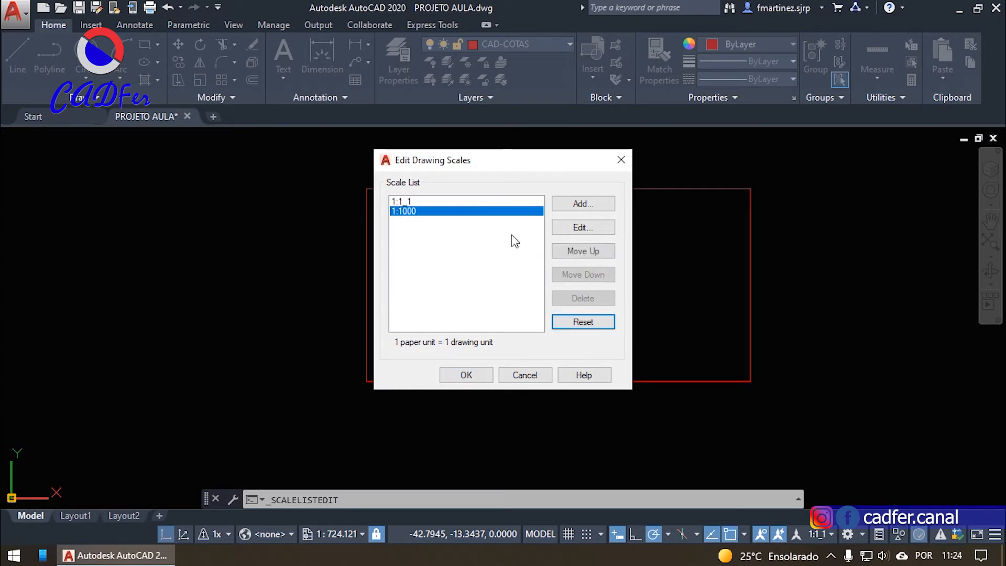
pyautogui.click(578, 204)
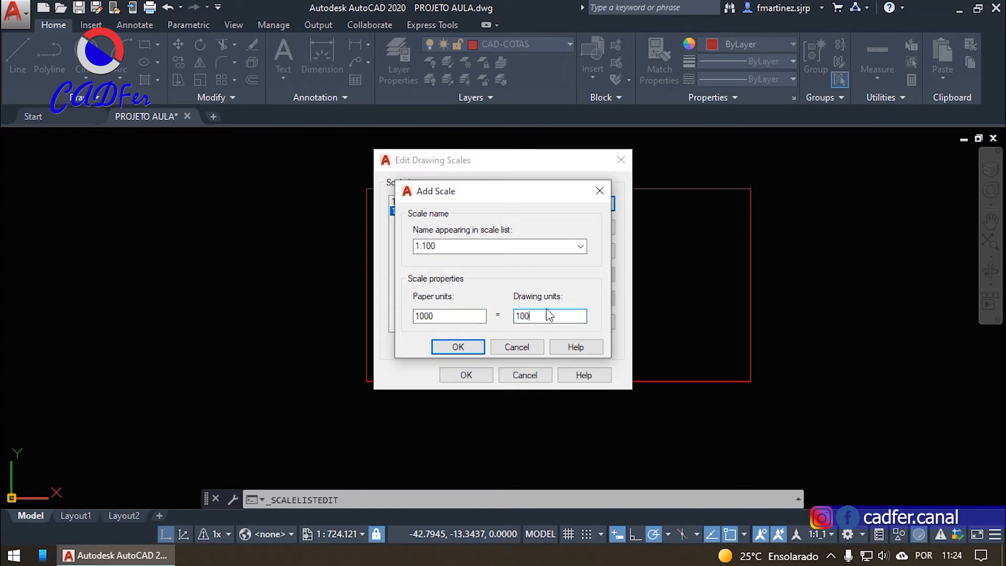
pyautogui.click(456, 348)
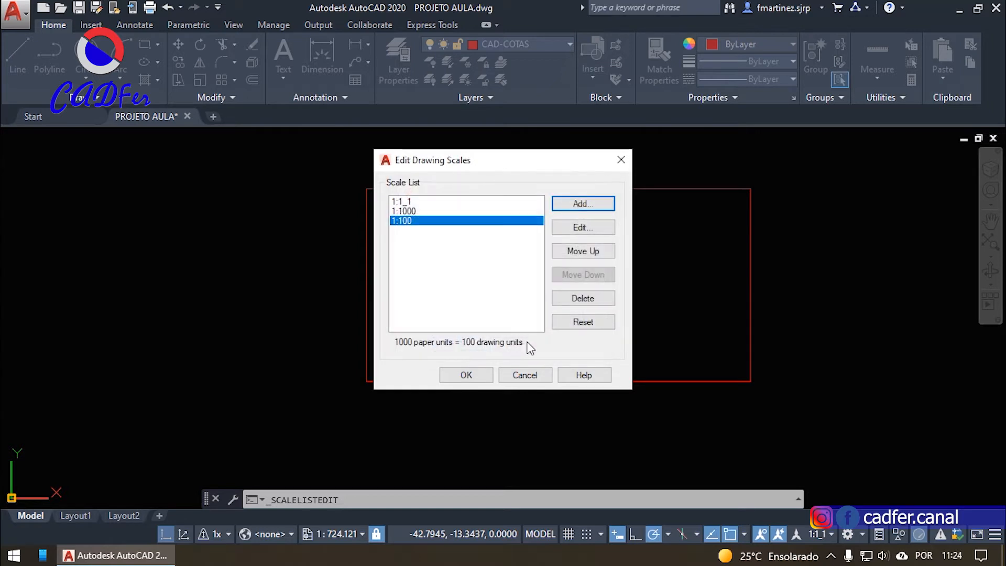
# - Add a 1:50 scale with 1000 paper units equal to 50 drawing units and accept the scale list
pyautogui.click(579, 205)
pyautogui.write('1000')
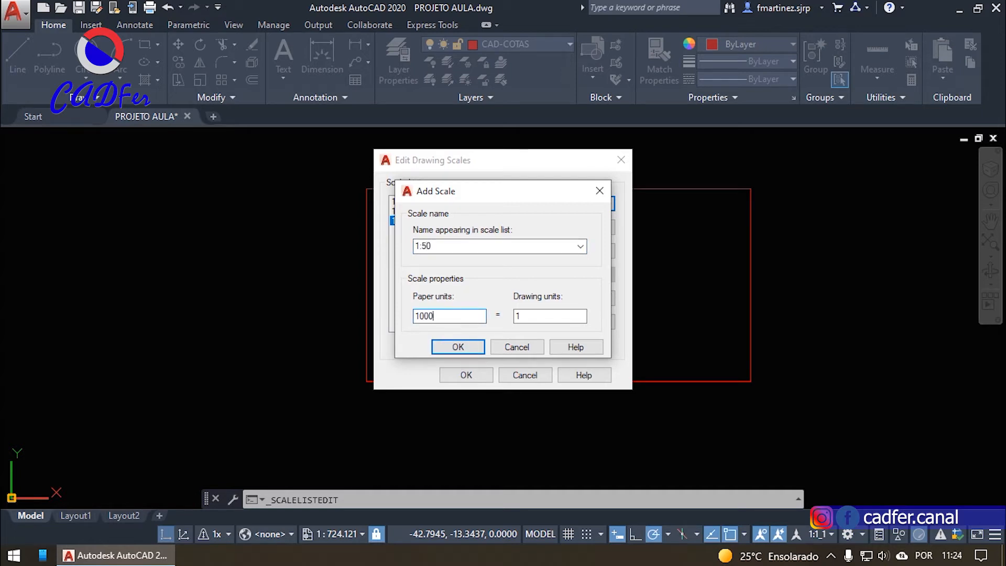
pyautogui.doubleClick(557, 316)
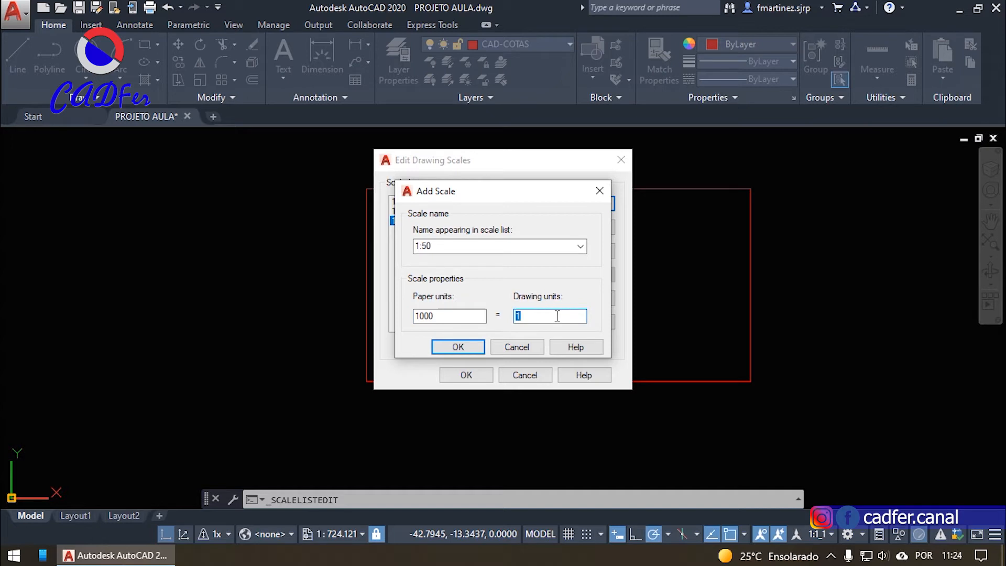
pyautogui.write('50')
pyautogui.click(457, 347)
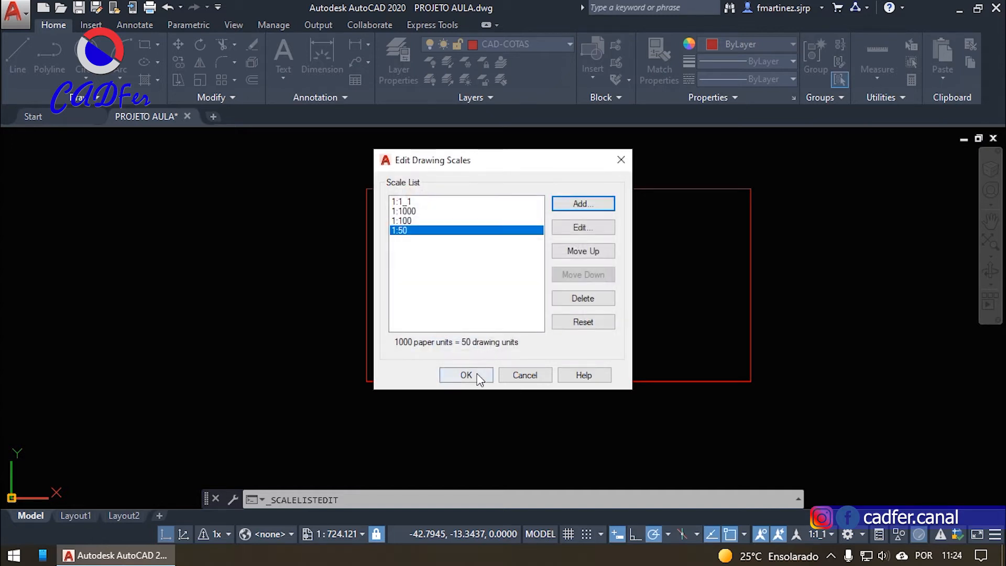
pyautogui.click(413, 231)
pyautogui.press('Up')
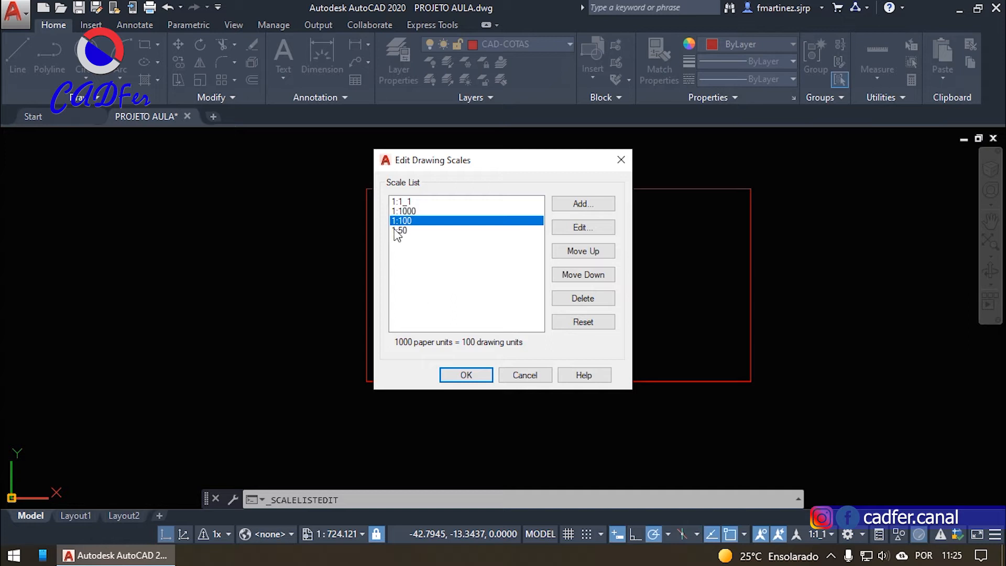
pyautogui.click(479, 381)
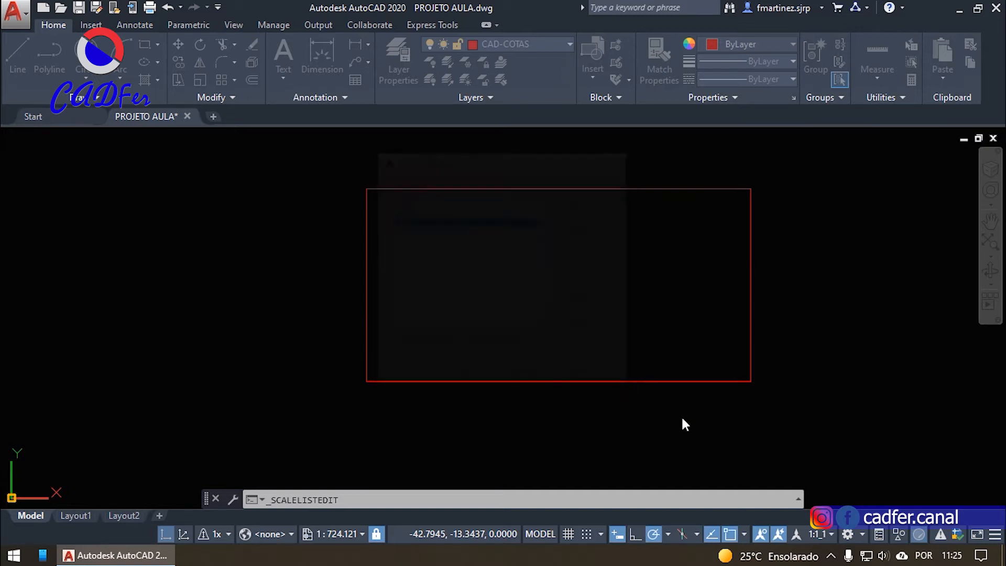
# - Set the annotation scale to 1:100 and dimension the rectangle's bottom edge, placing the dimension line just inside the rectangle
pyautogui.click(829, 534)
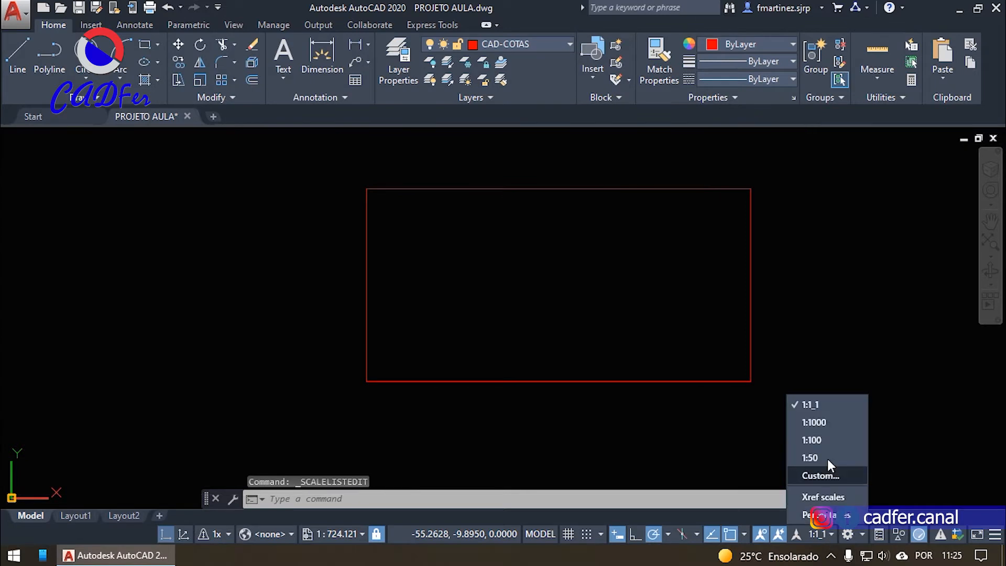
pyautogui.click(821, 439)
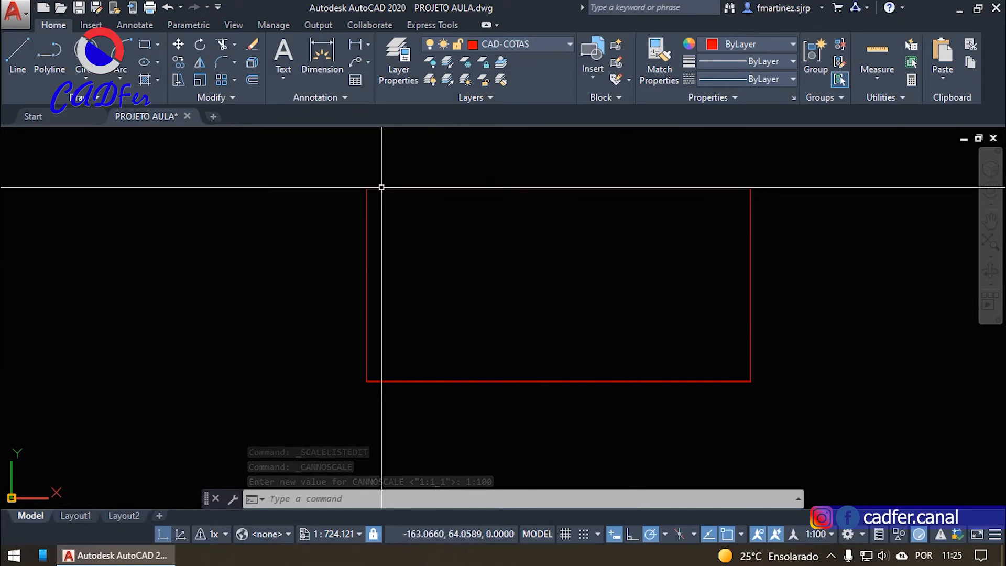
pyautogui.click(322, 67)
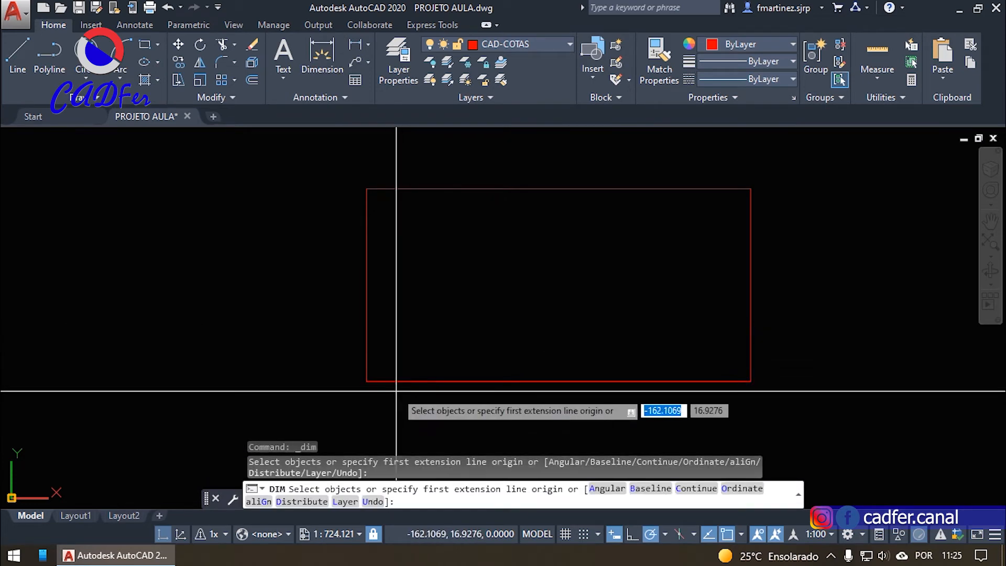
pyautogui.press('Return')
pyautogui.click(367, 380)
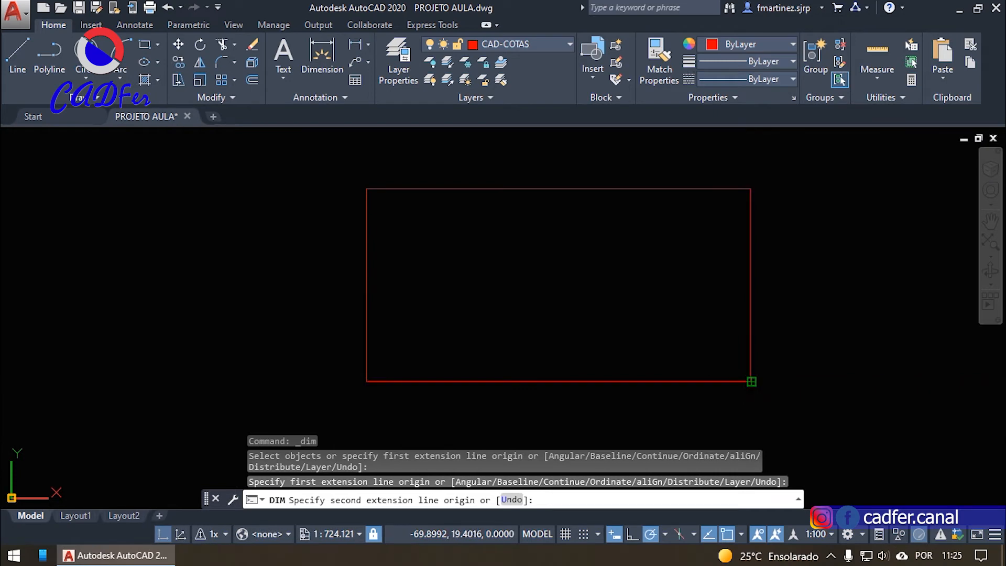
pyautogui.click(750, 381)
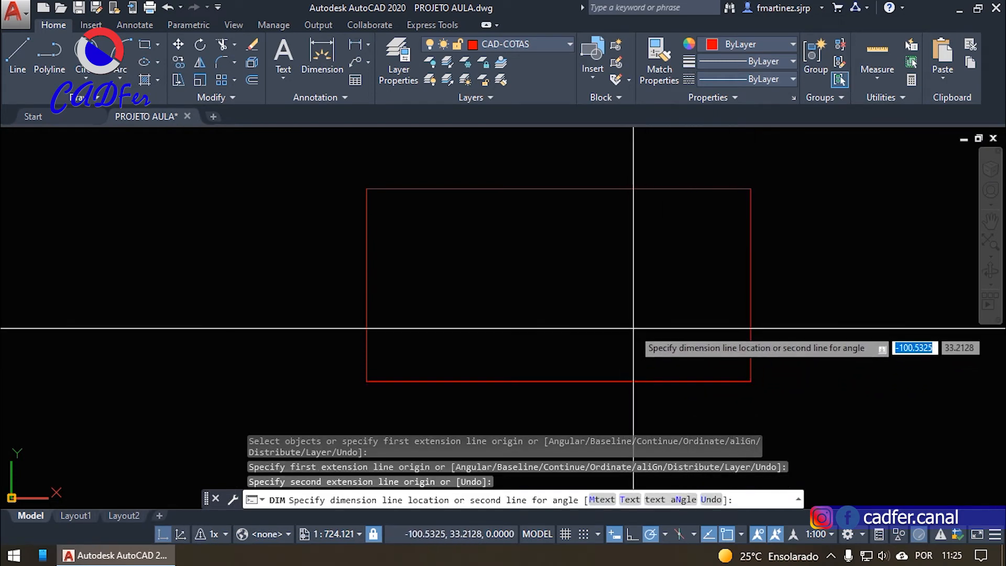
pyautogui.click(542, 362)
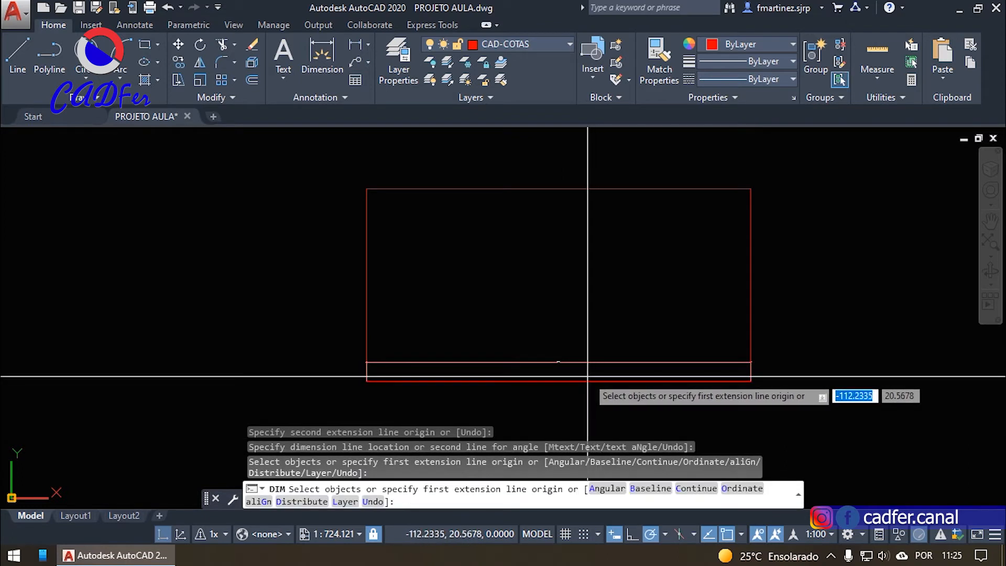
pyautogui.press('Escape')
pyautogui.scroll(8, 575, 372)
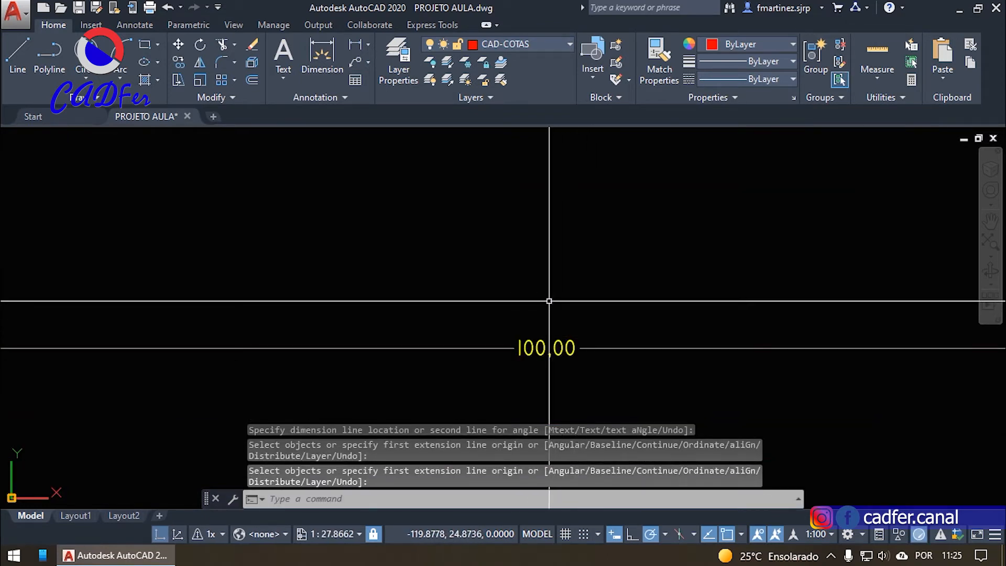
pyautogui.scroll(-8, 541, 337)
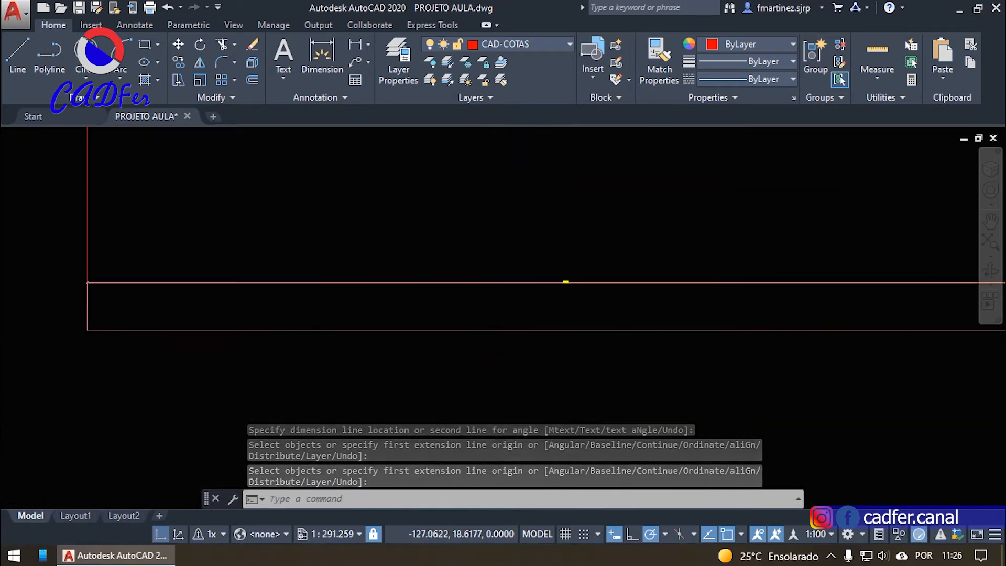
# - Add an aligned dimension along the rectangle's diagonal, from the lower-left corner to the upper-right corner
pyautogui.click(320, 62)
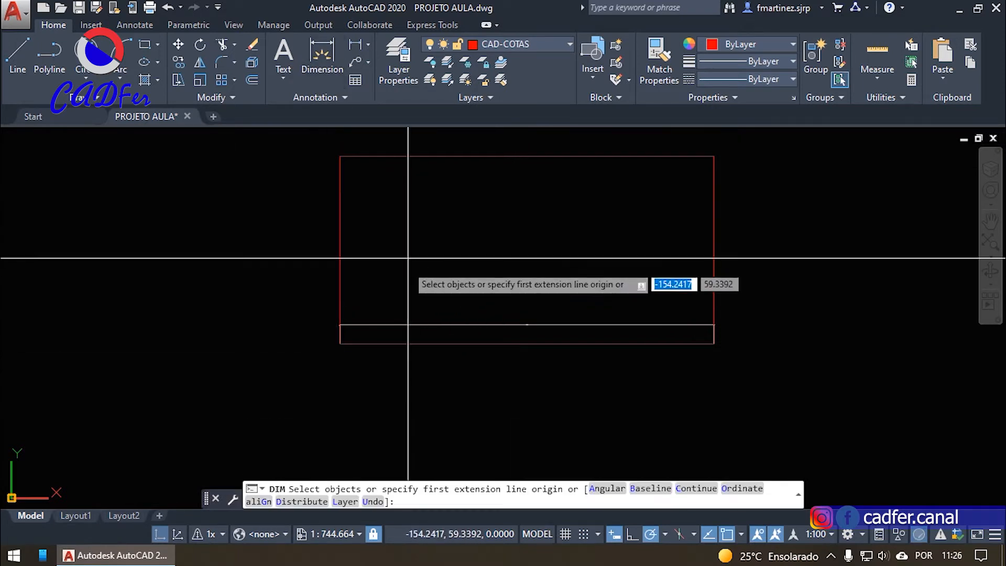
pyautogui.click(340, 344)
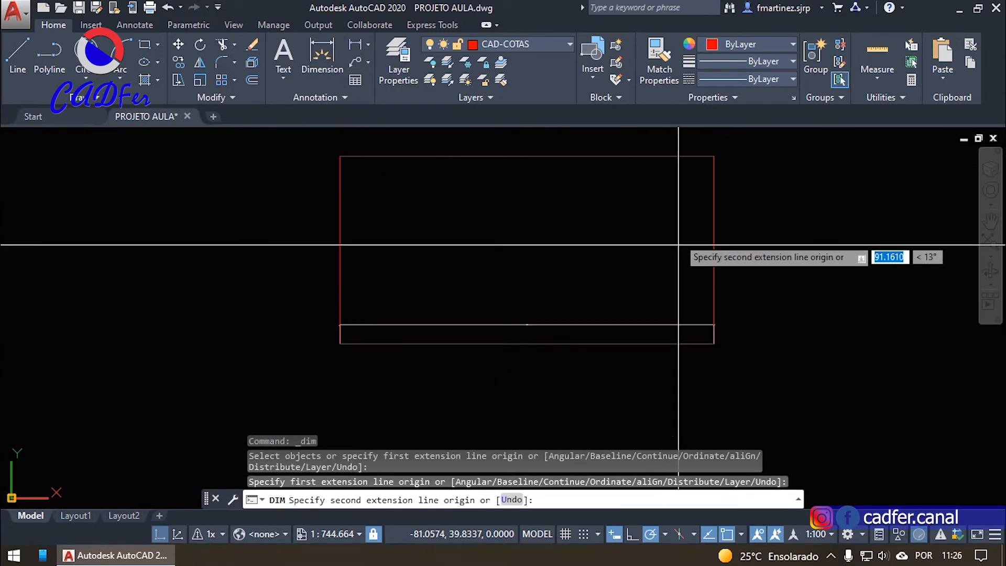
pyautogui.click(699, 156)
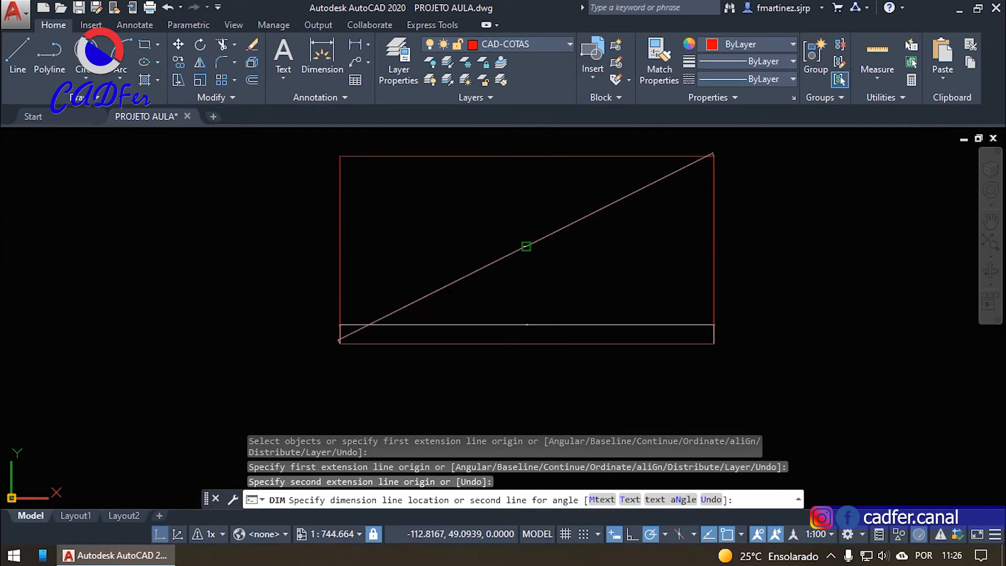
pyautogui.click(525, 245)
pyautogui.scroll(8, 618, 292)
pyautogui.press('Return')
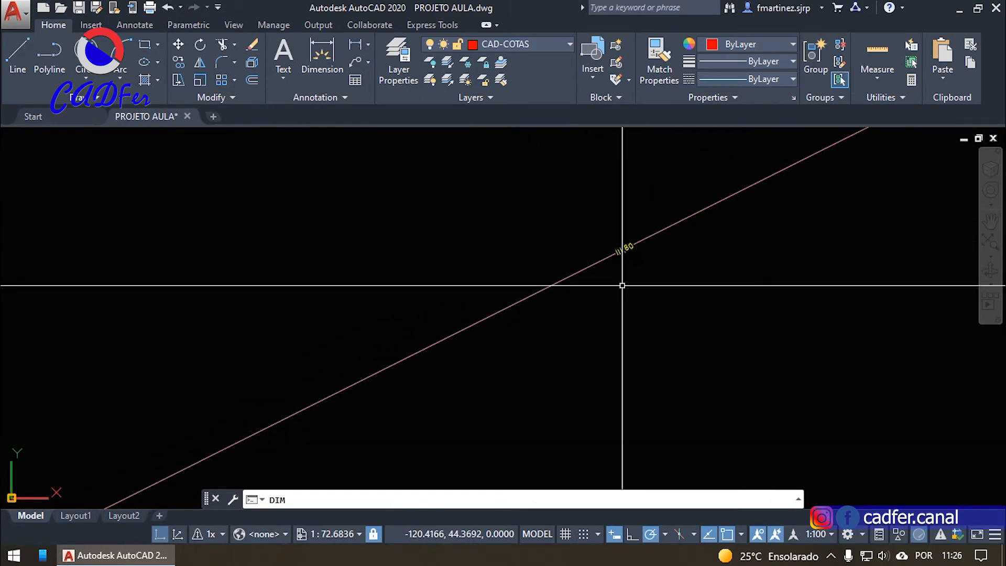
pyautogui.scroll(-8, 619, 280)
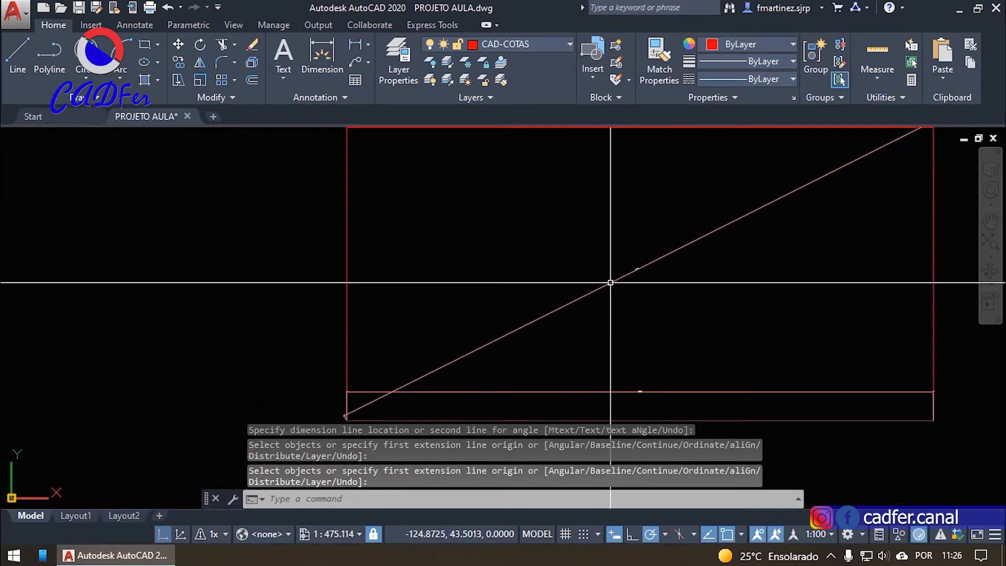
# - Delete the diagonal aligned dimension and the dimension along the rectangle's bottom edge
pyautogui.click(608, 283)
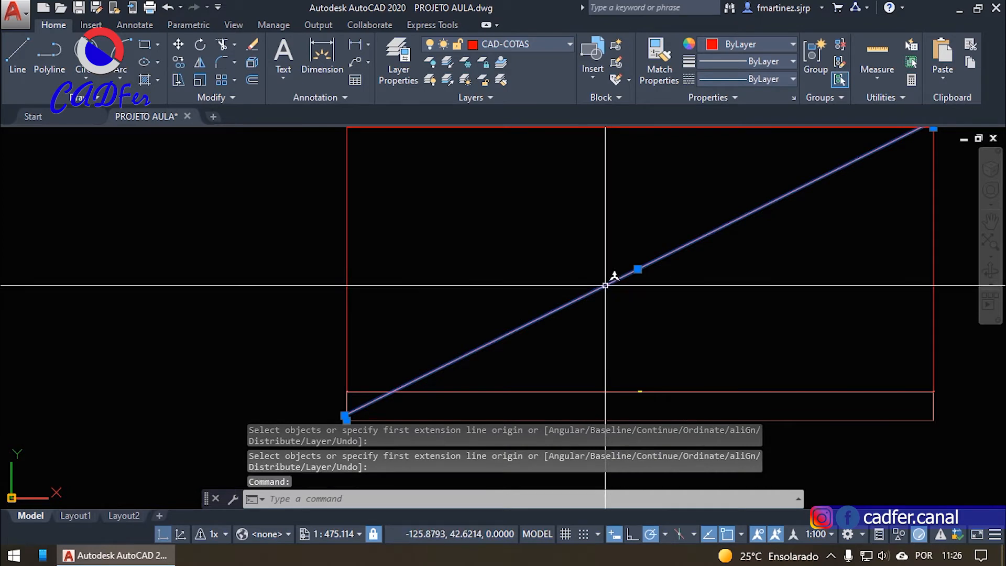
pyautogui.press('Delete')
pyautogui.moveTo(590, 404); pyautogui.dragTo(563, 355)
pyautogui.press('Delete')
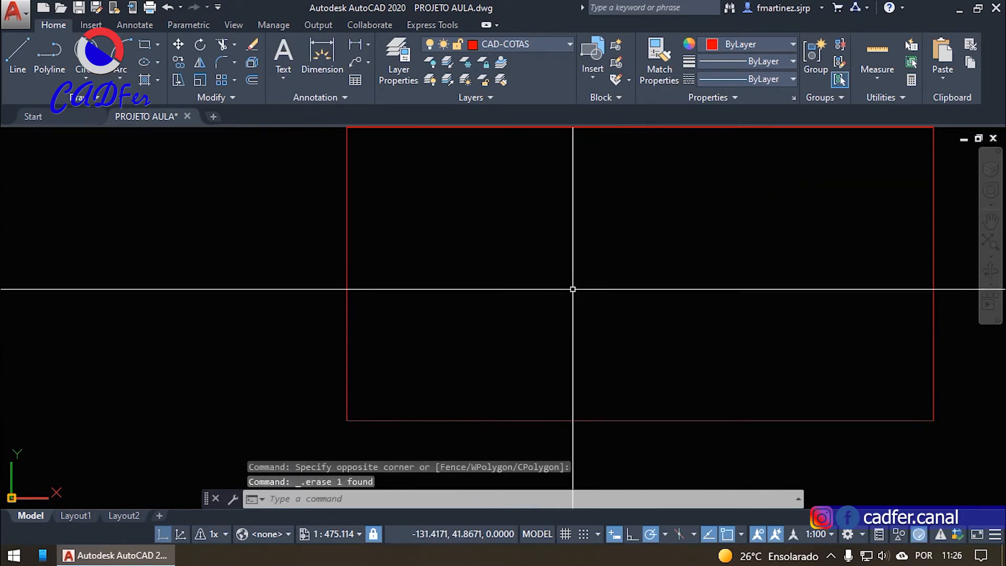
# - Delete the large rectangle
pyautogui.scroll(-2, 559, 295)
pyautogui.moveTo(560, 295)
pyautogui.mouseDown(button='middle')
pyautogui.moveTo(545, 269)
pyautogui.moveTo(538, 281)
pyautogui.mouseUp(button='middle')
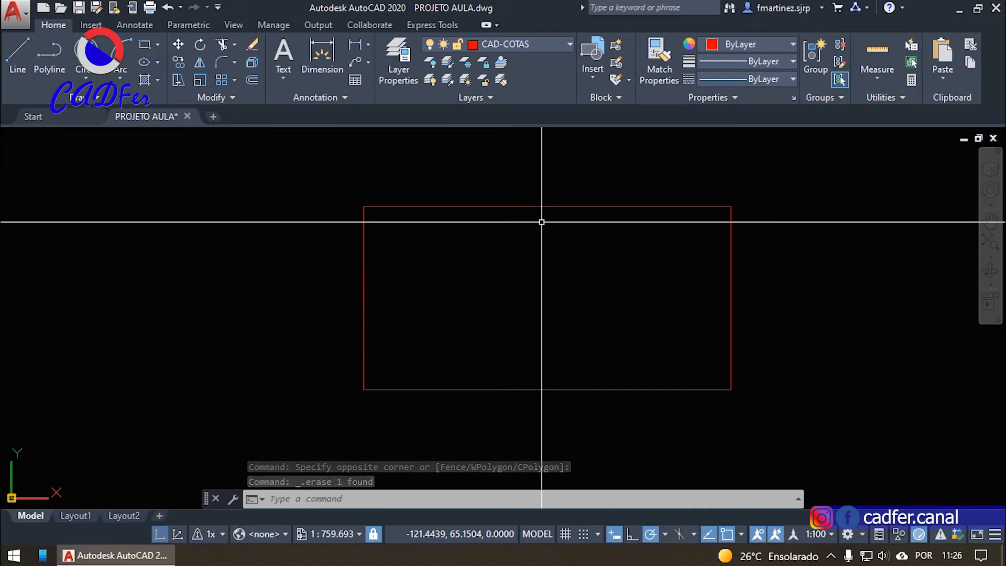
pyautogui.moveTo(584, 225); pyautogui.dragTo(539, 177)
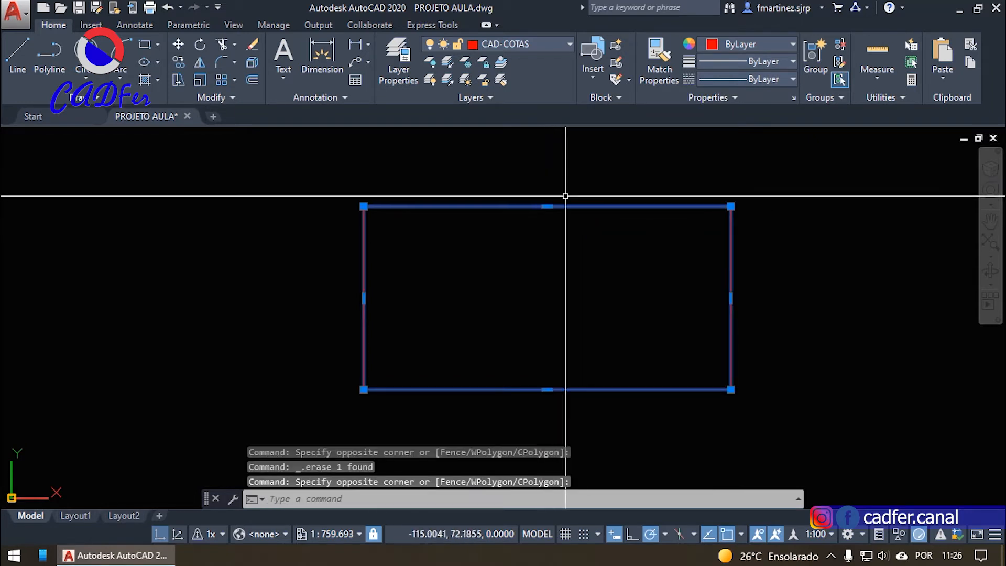
pyautogui.press('Delete')
pyautogui.write('rec')
pyautogui.press('Return')
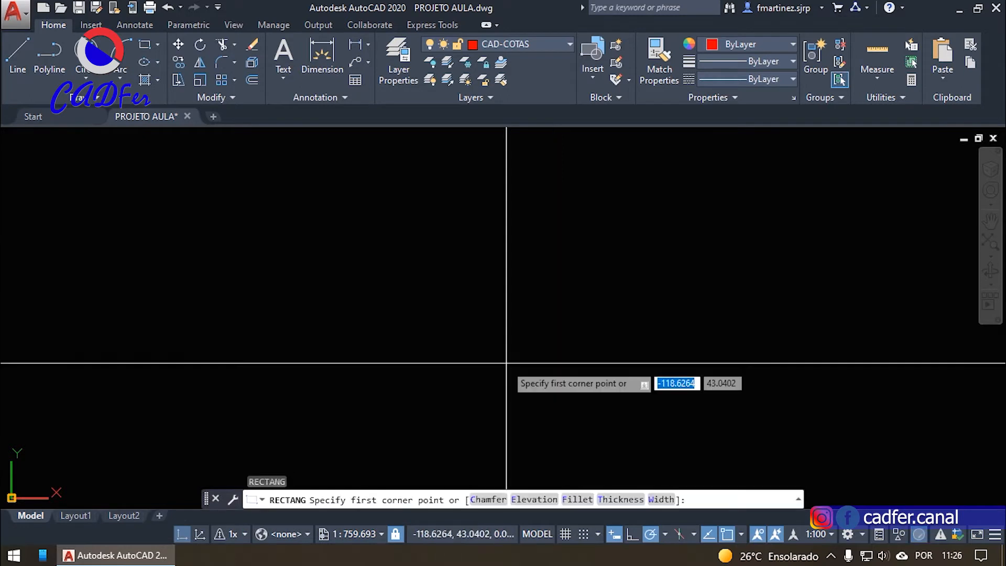
pyautogui.click(460, 402)
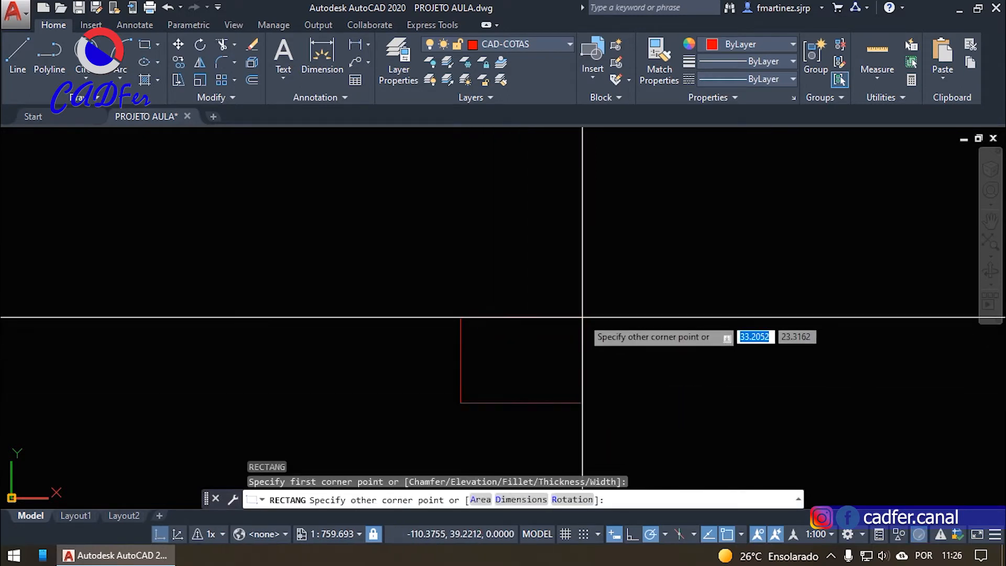
pyautogui.write('10')
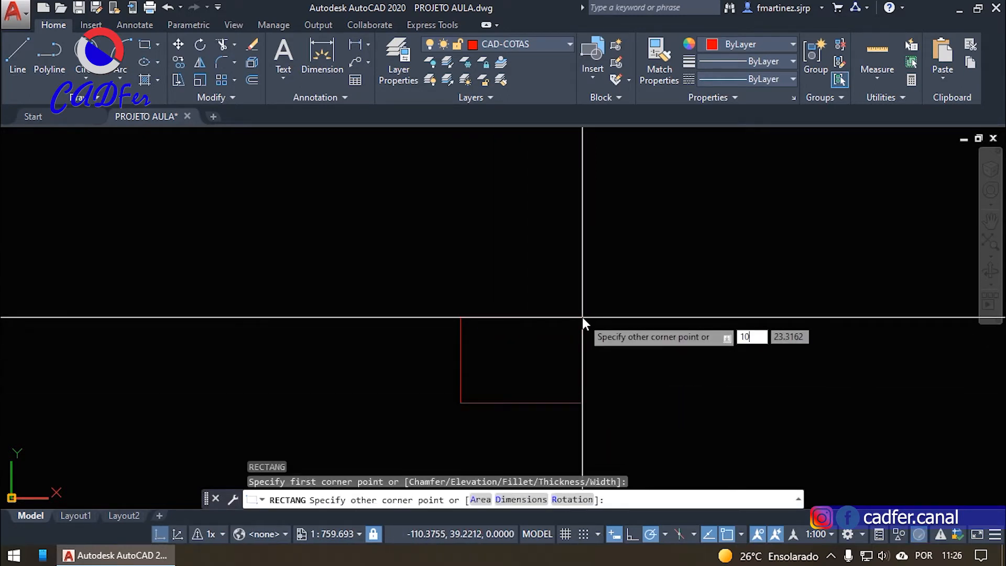
pyautogui.press('Tab')
pyautogui.write('5')
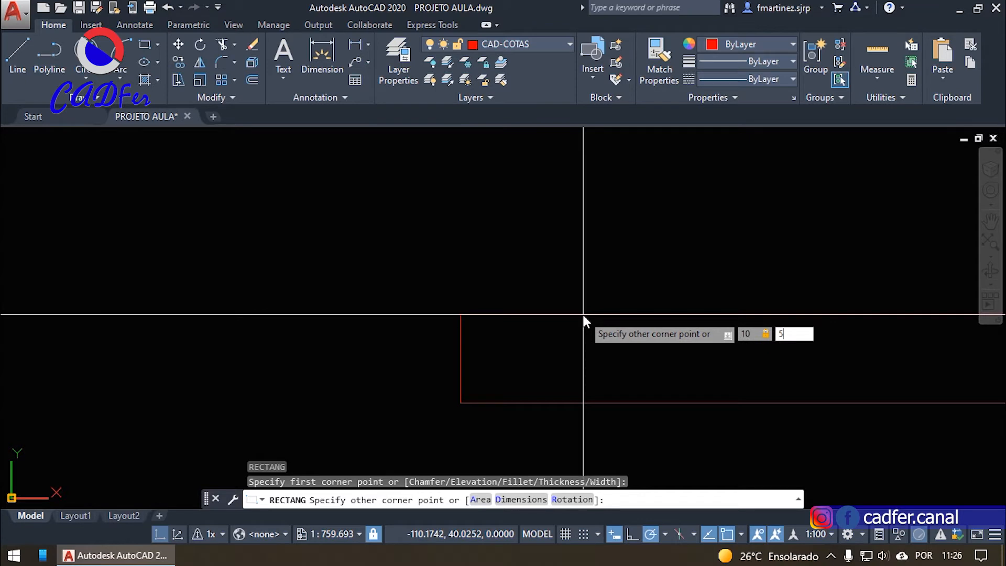
pyautogui.press('Escape')
pyautogui.press('Escape')
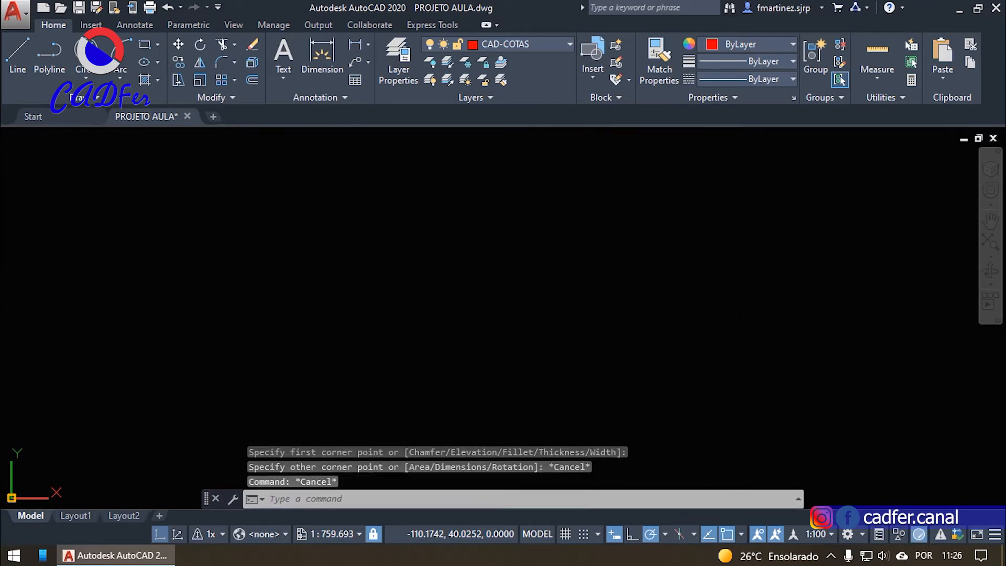
# - Draw a new rectangle 10 units wide and 5 units high in the empty drawing area
pyautogui.press('space')
pyautogui.click(500, 341)
pyautogui.press('F8')
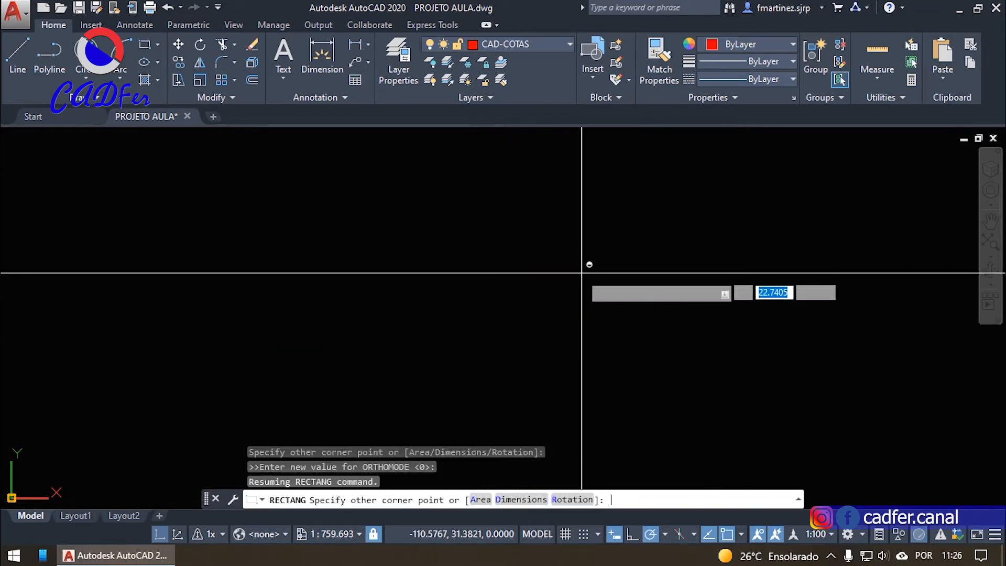
pyautogui.write('10')
pyautogui.press('Tab')
pyautogui.write('5')
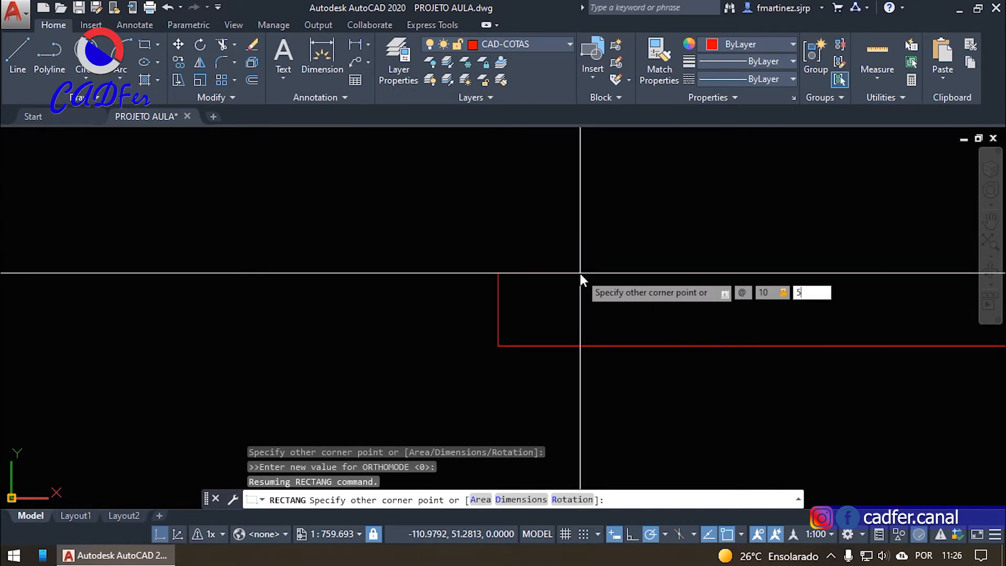
pyautogui.press('Return')
pyautogui.scroll(8, 519, 330)
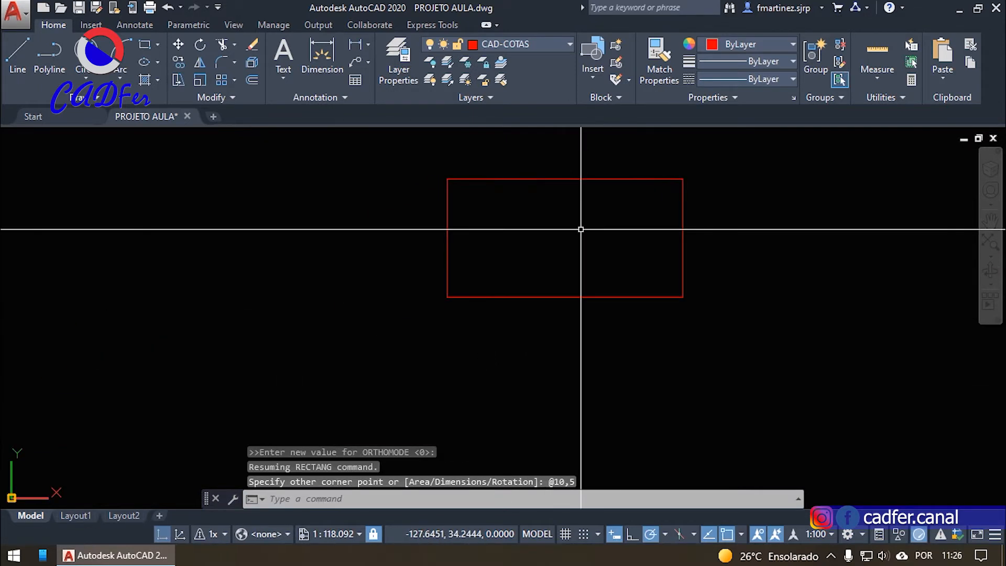
pyautogui.scroll(2, 580, 229)
pyautogui.moveTo(559, 241); pyautogui.dragTo(514, 260, button='middle')
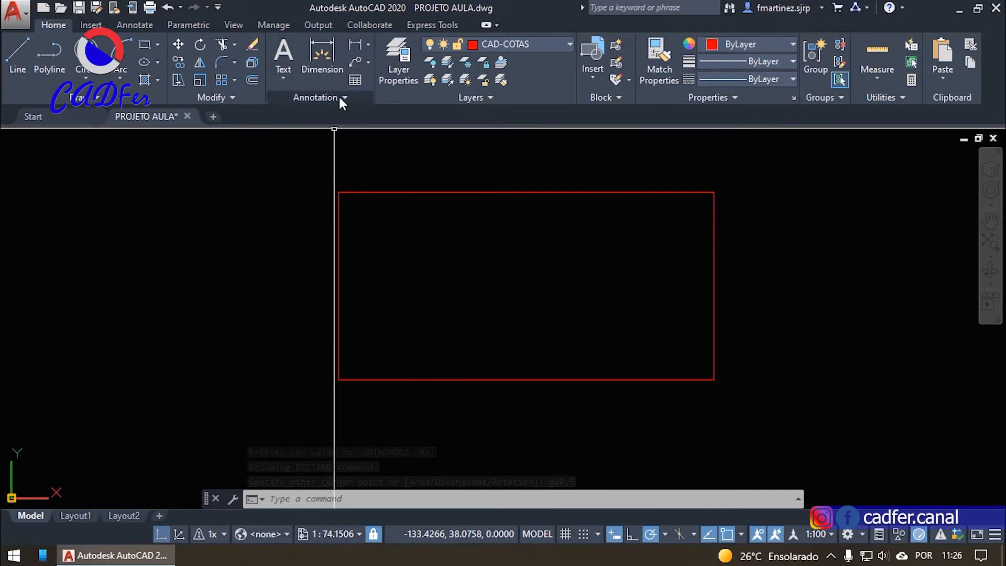
pyautogui.click(368, 45)
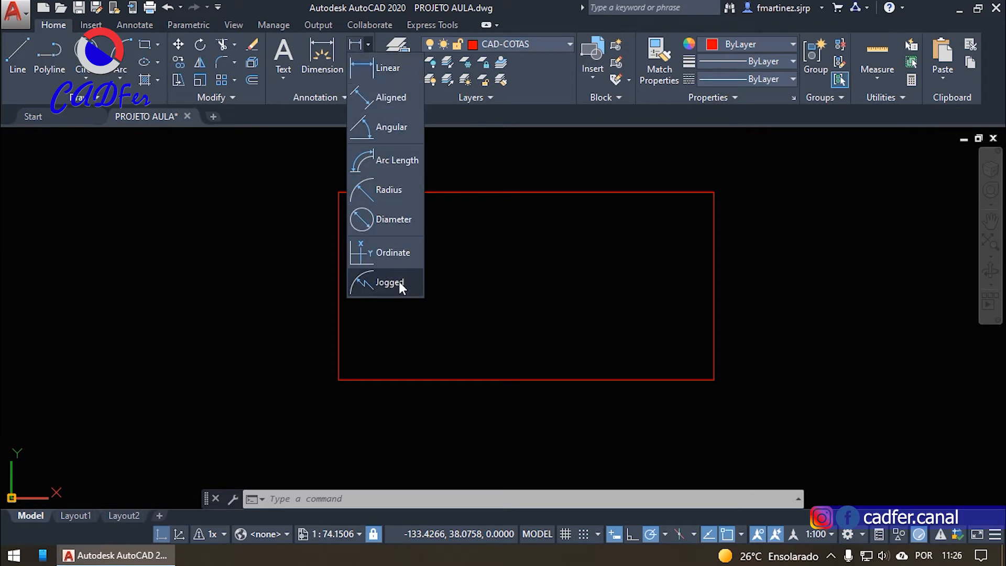
pyautogui.click(590, 253)
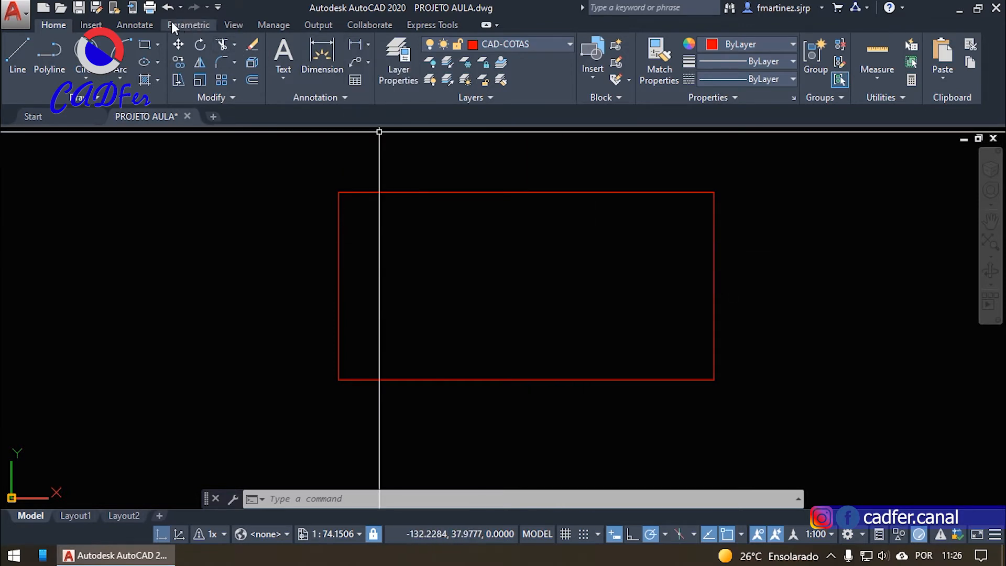
pyautogui.click(143, 26)
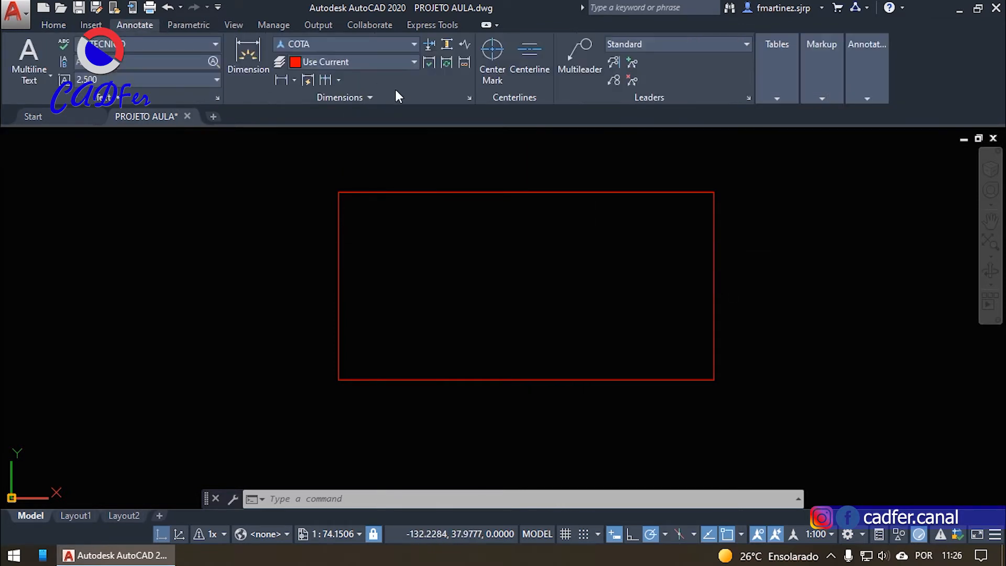
pyautogui.click(294, 80)
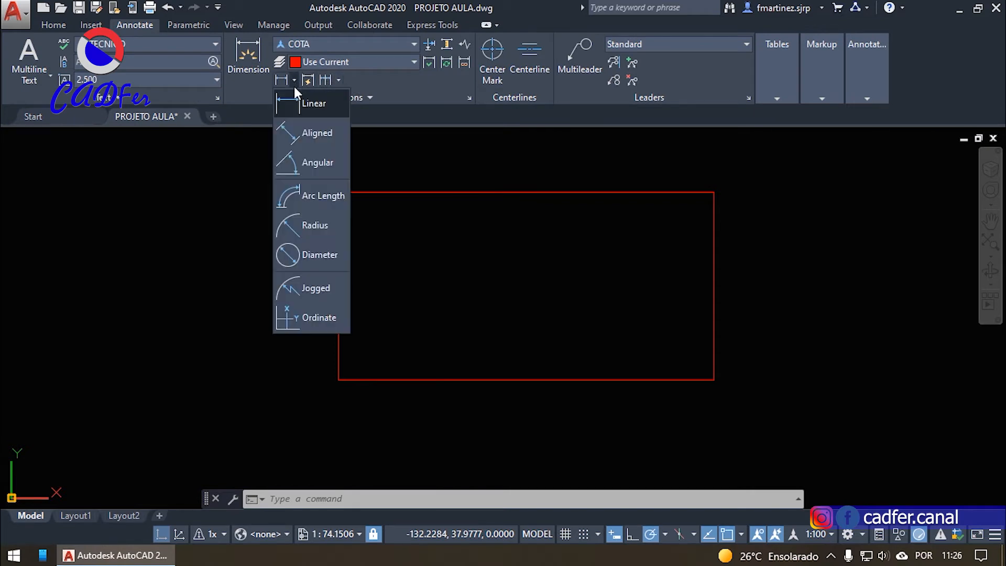
pyautogui.click(329, 317)
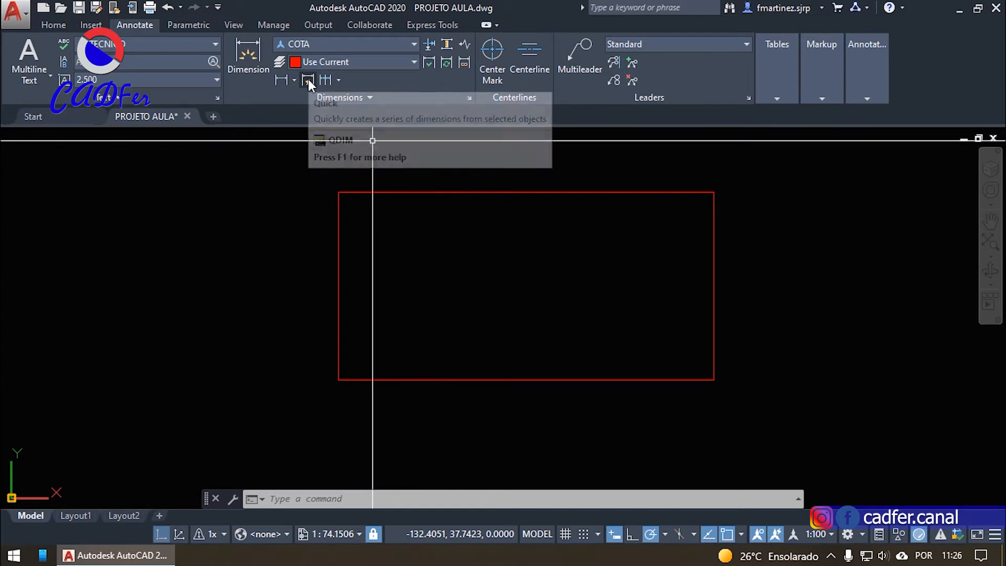
pyautogui.click(338, 79)
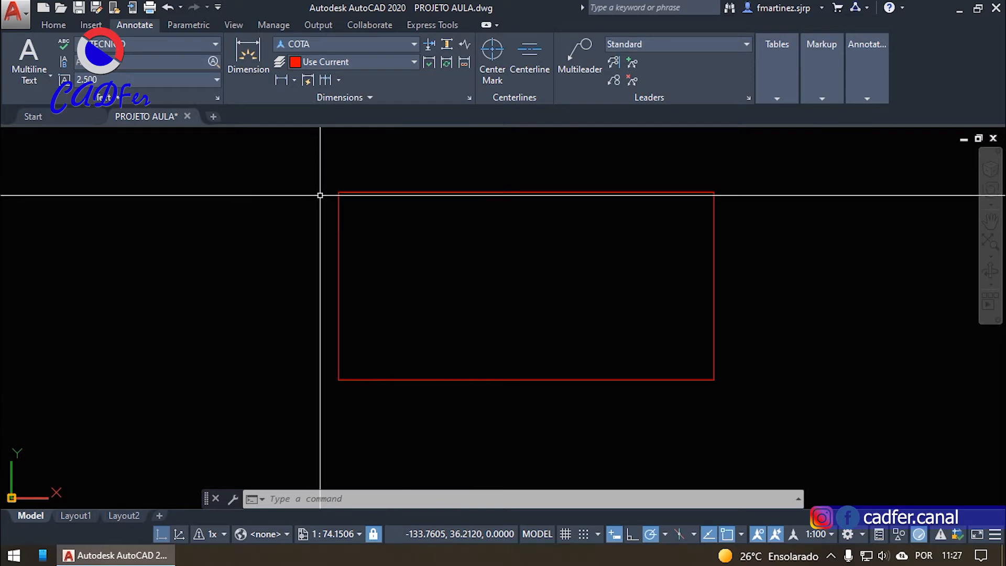
pyautogui.click(294, 78)
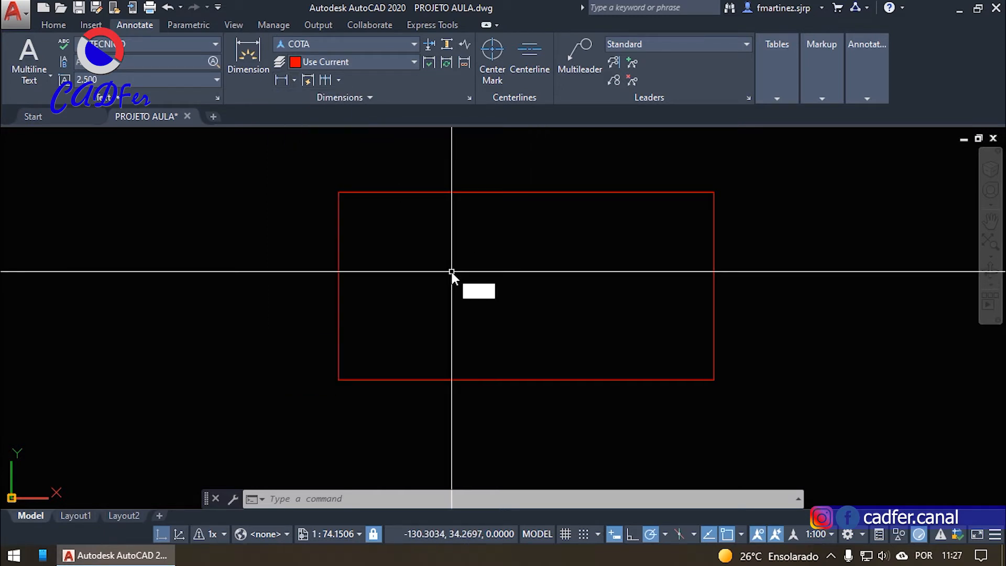
# - Turn off object snap tracking and polar tracking and add a linear dimension of the rectangle's bottom edge just below it
pyautogui.press('Return')
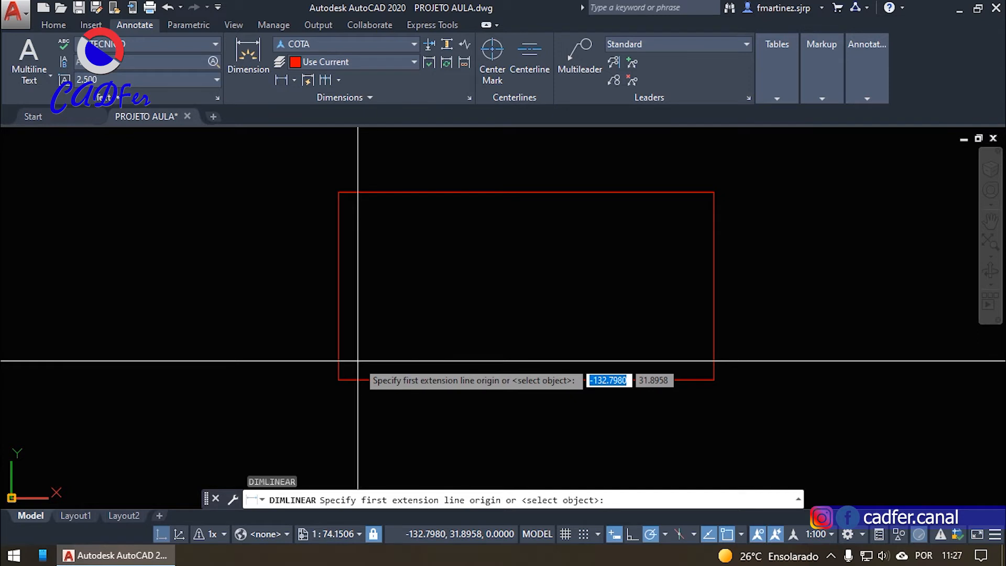
pyautogui.press('F11')
pyautogui.press('F10')
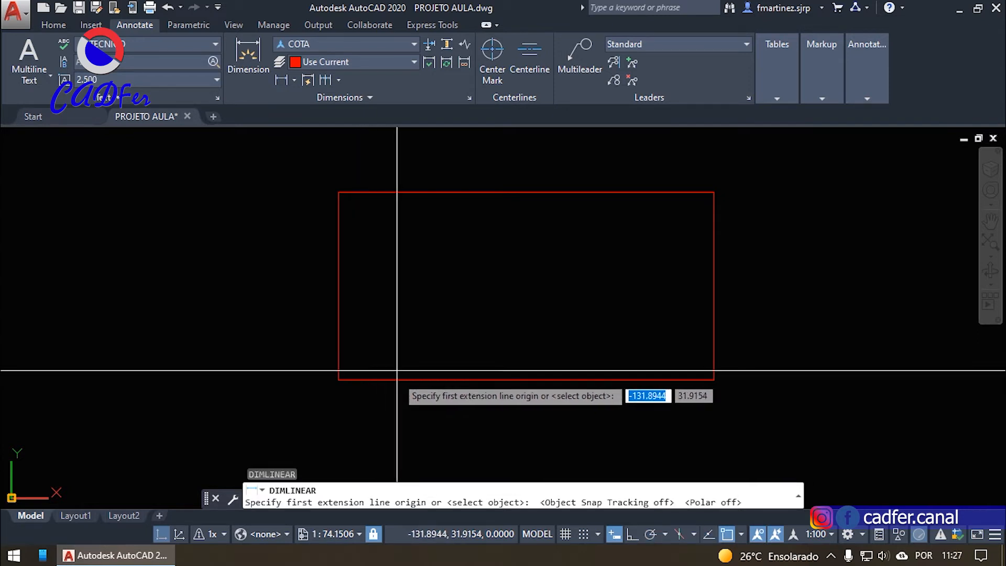
pyautogui.click(339, 379)
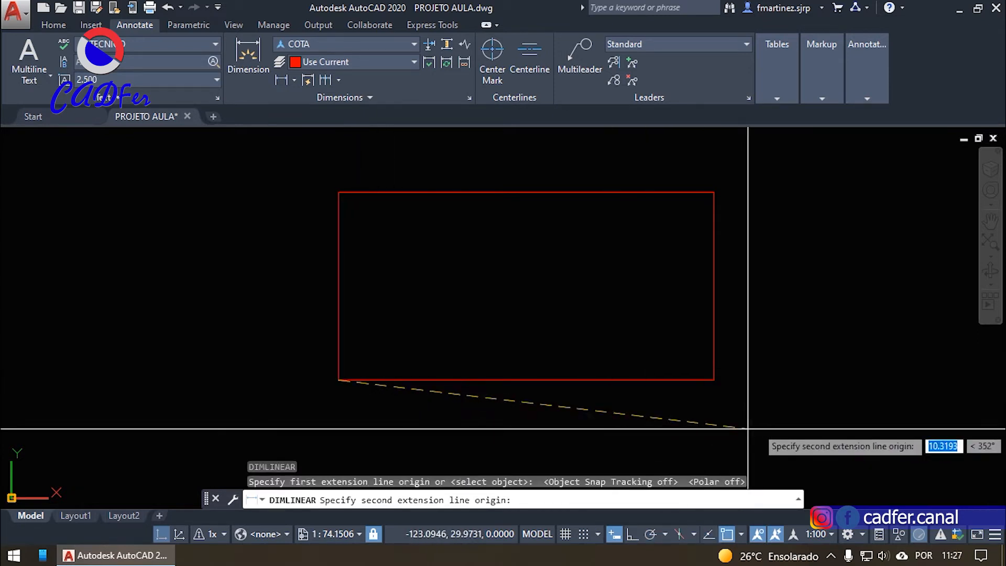
pyautogui.click(711, 378)
pyautogui.scroll(4, 587, 397)
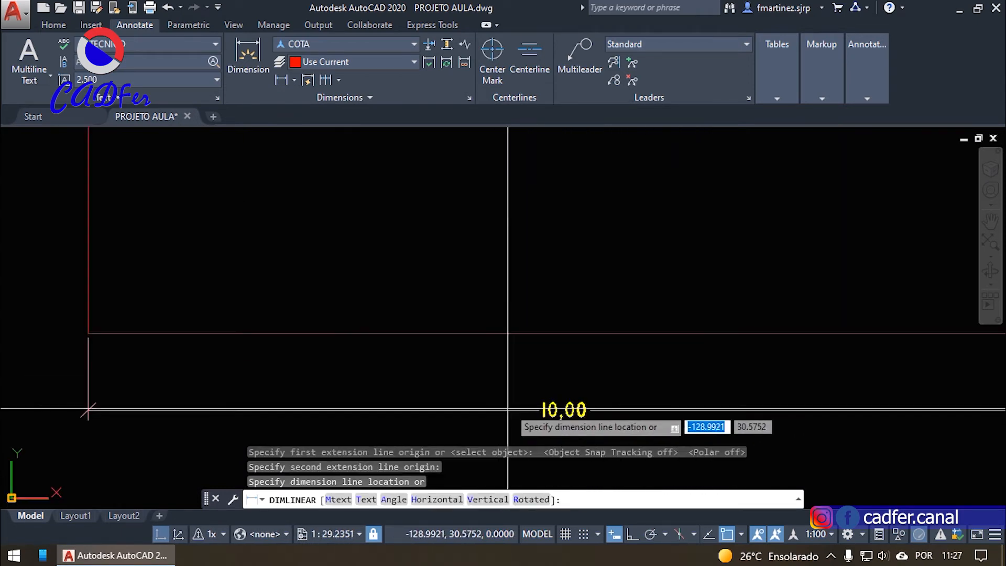
pyautogui.scroll(-2, 542, 379)
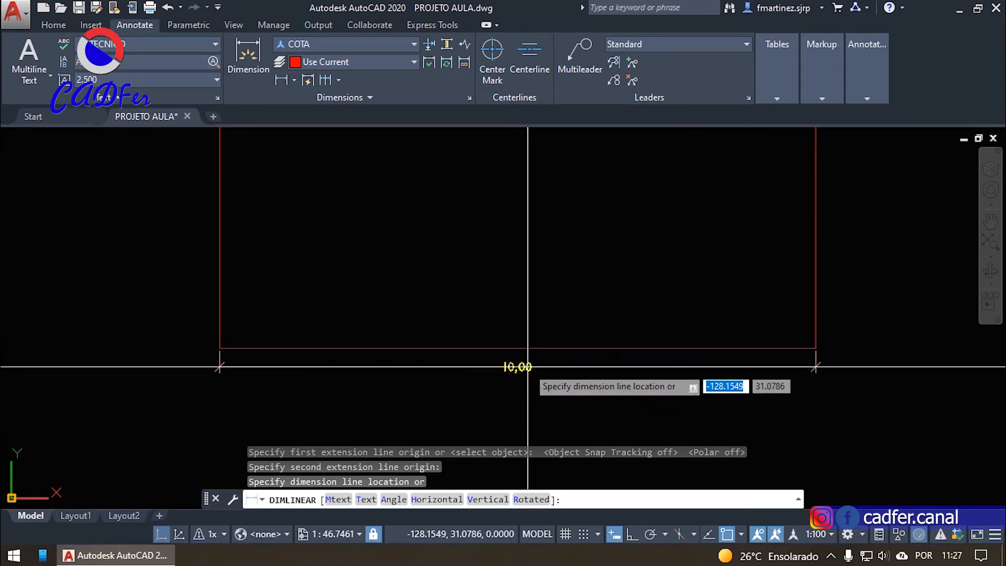
pyautogui.click(527, 367)
# - Add a vertical linear dimension of the rectangle's left edge, placing the dimension line just outside the rectangle
pyautogui.scroll(-2, 512, 317)
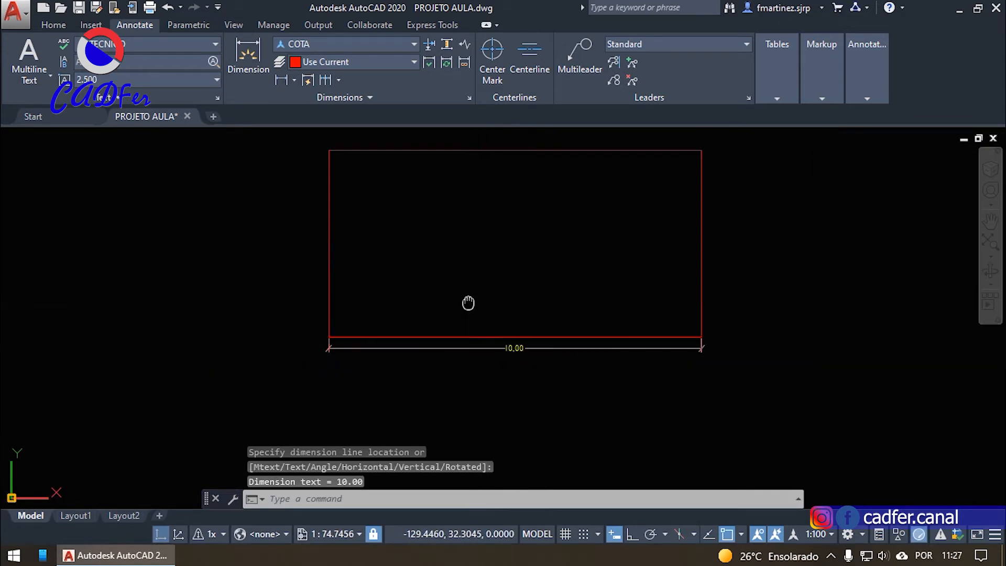
pyautogui.moveTo(468, 303); pyautogui.dragTo(431, 332, button='middle')
pyautogui.press('Return')
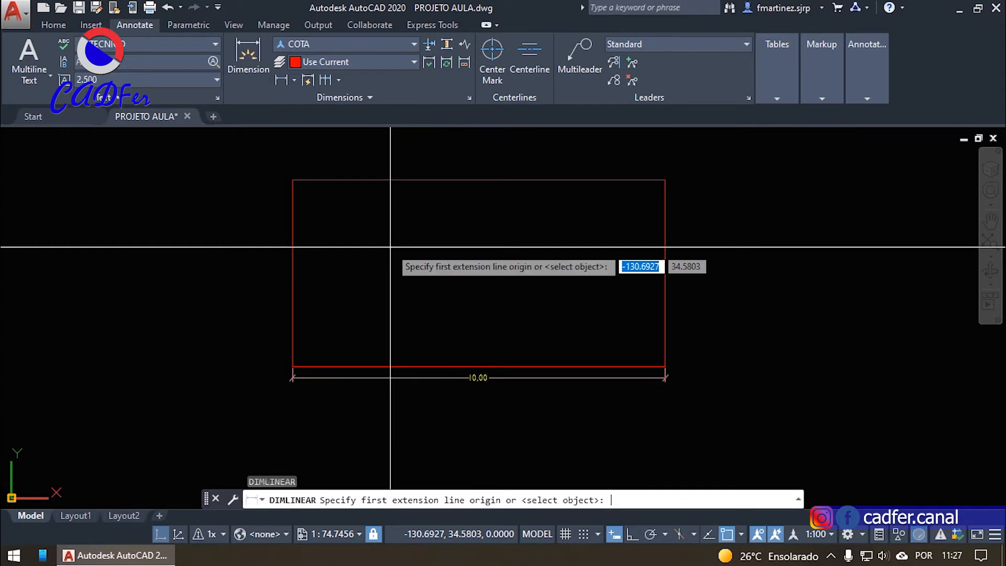
pyautogui.click(325, 178)
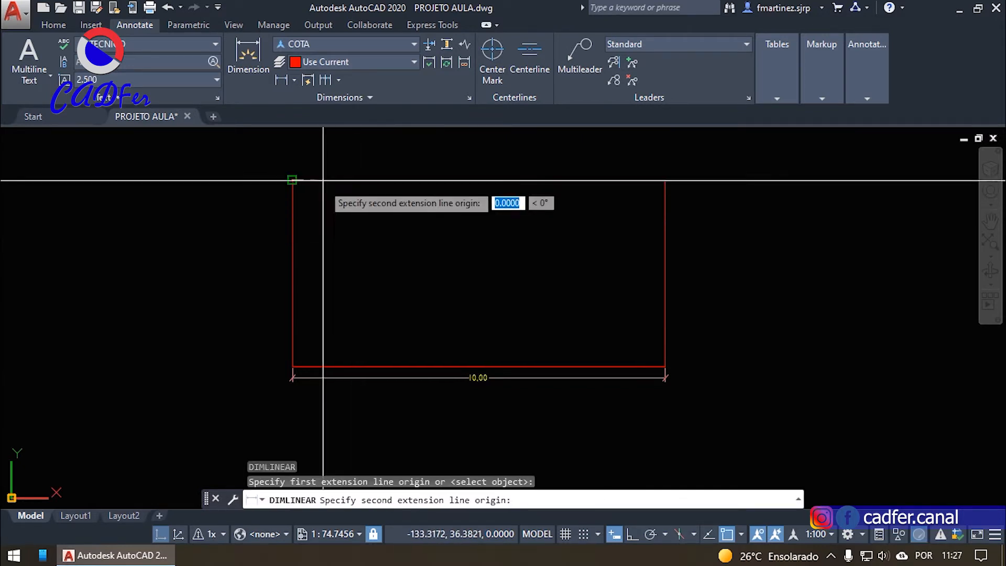
pyautogui.click(292, 367)
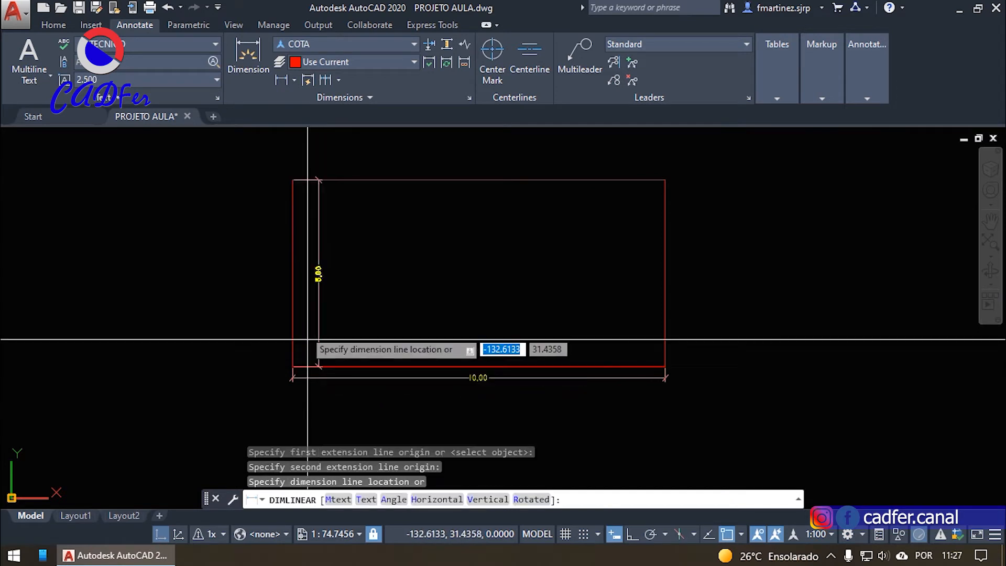
pyautogui.click(279, 273)
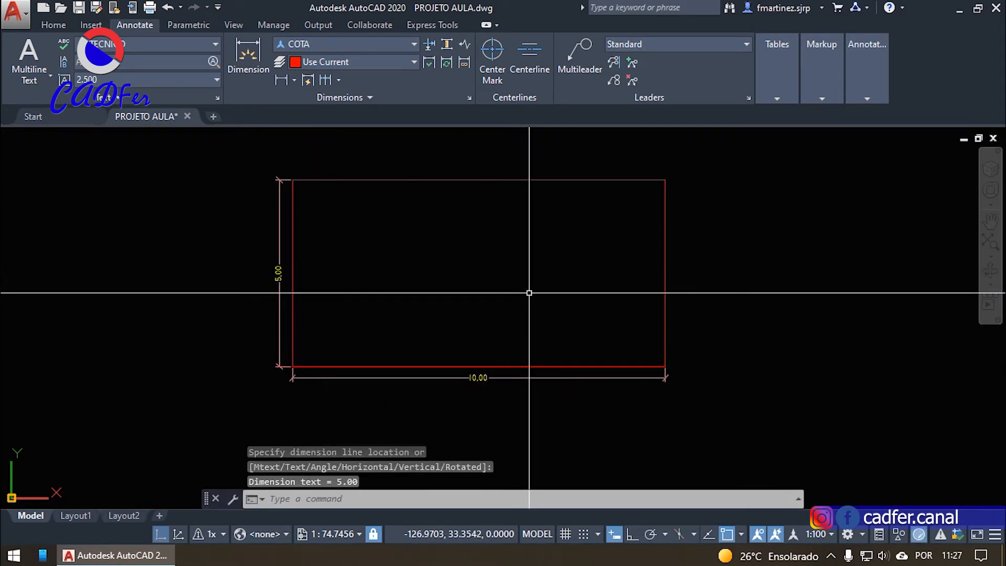
# - Set the annotation scale to 1:50 and examine the size of the dimension text along the bottom edge
pyautogui.scroll(2, 528, 293)
pyautogui.moveTo(465, 323)
pyautogui.mouseDown(button='middle')
pyautogui.moveTo(435, 311)
pyautogui.moveTo(464, 313)
pyautogui.moveTo(437, 320)
pyautogui.mouseUp(button='middle')
pyautogui.scroll(-2, 464, 313)
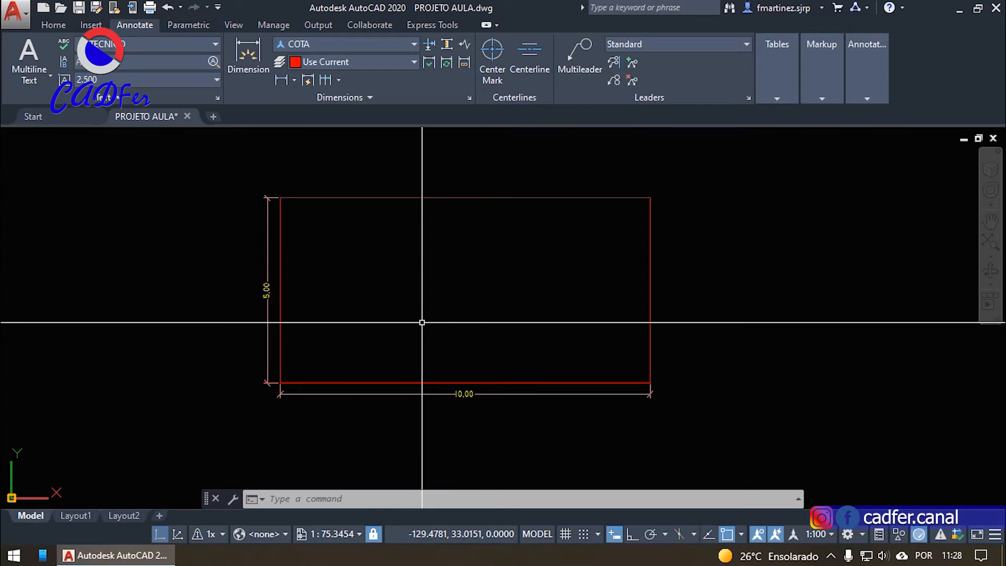
pyautogui.click(825, 535)
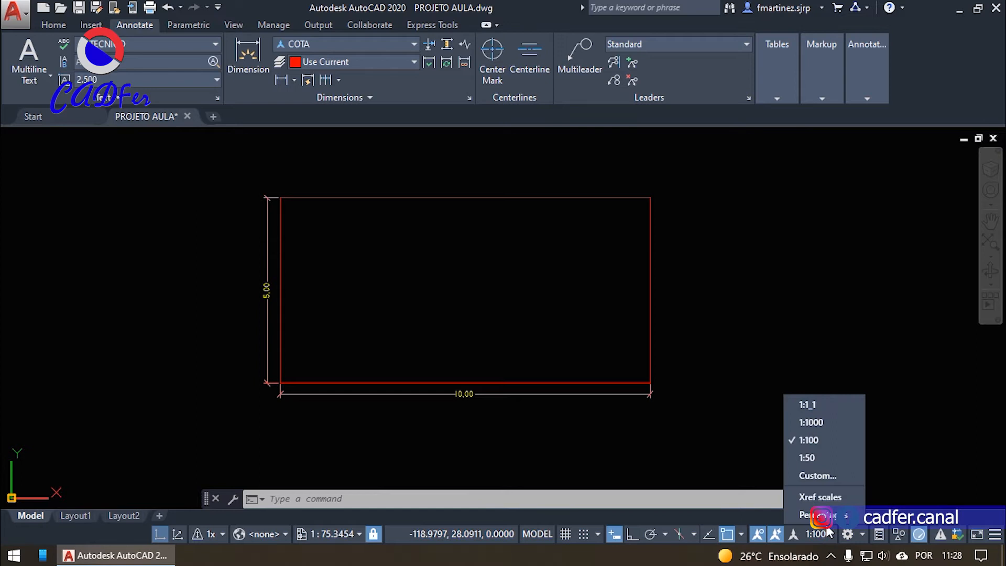
pyautogui.click(822, 461)
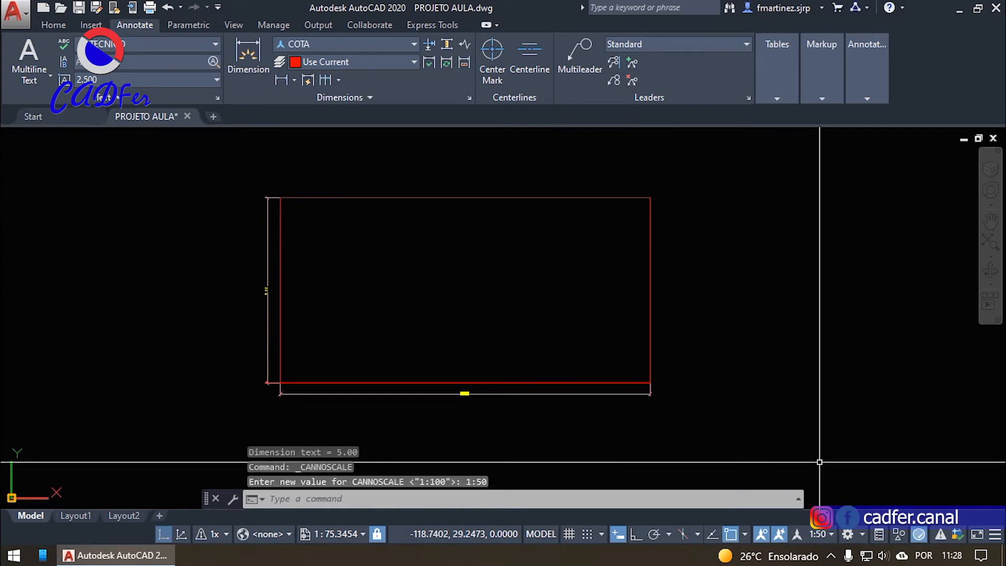
pyautogui.scroll(6, 521, 411)
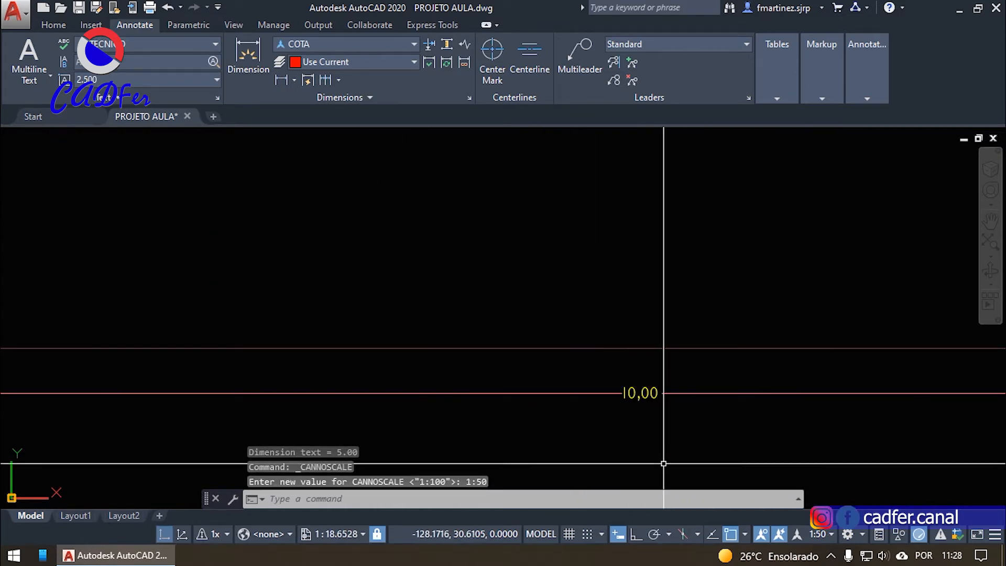
pyautogui.scroll(-4, 444, 292)
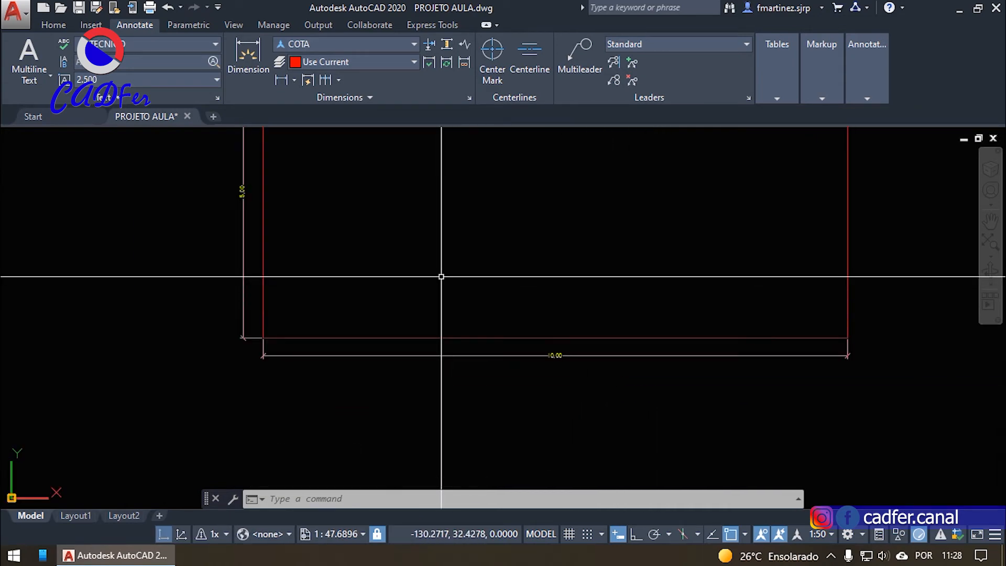
# - Move the vertical dimension's line closer to the rectangle's left edge and its text lower along the line
pyautogui.moveTo(441, 276); pyautogui.dragTo(415, 369, button='middle')
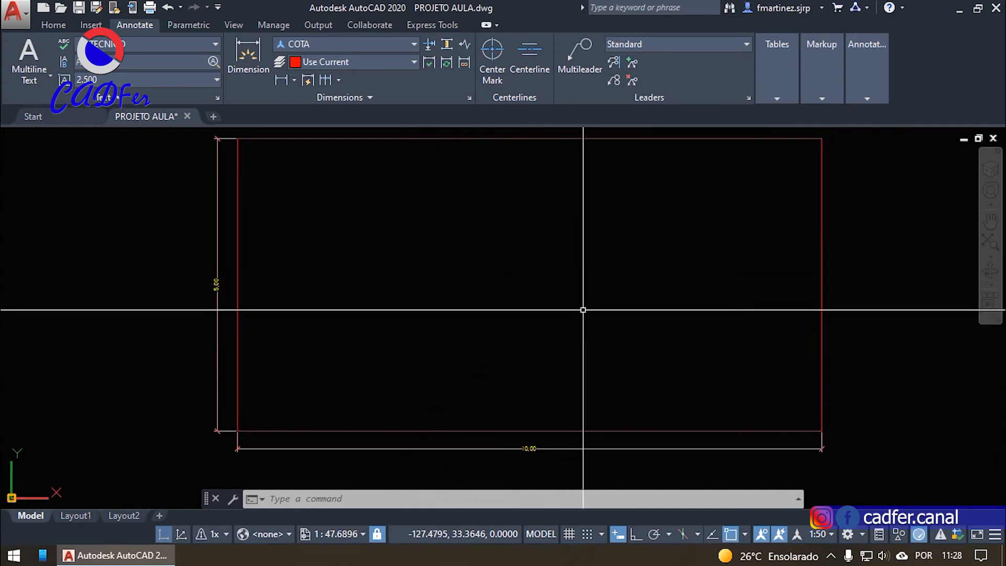
pyautogui.scroll(-2, 231, 337)
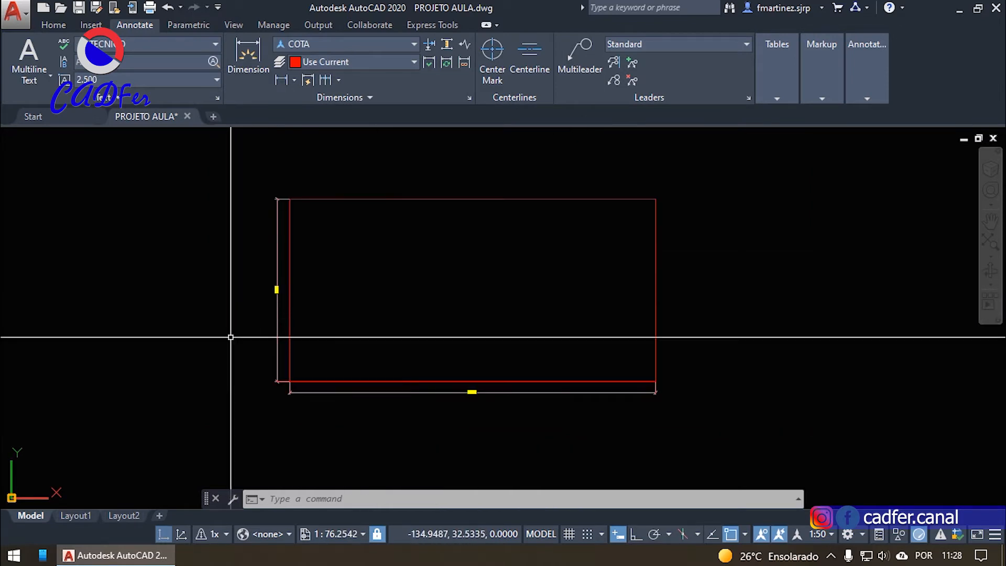
pyautogui.scroll(4, 316, 330)
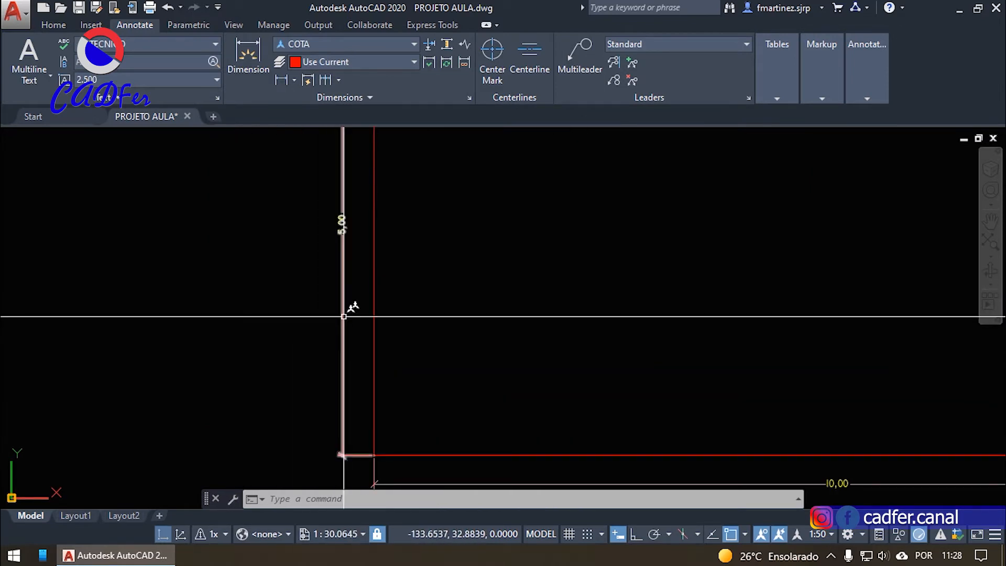
pyautogui.scroll(-2, 262, 281)
pyautogui.scroll(2, 287, 262)
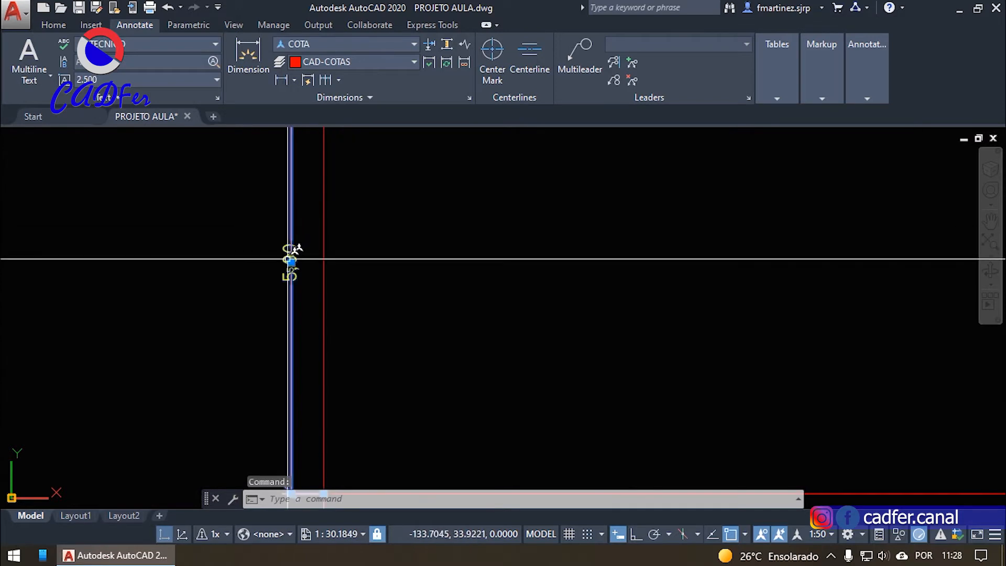
pyautogui.click(292, 262)
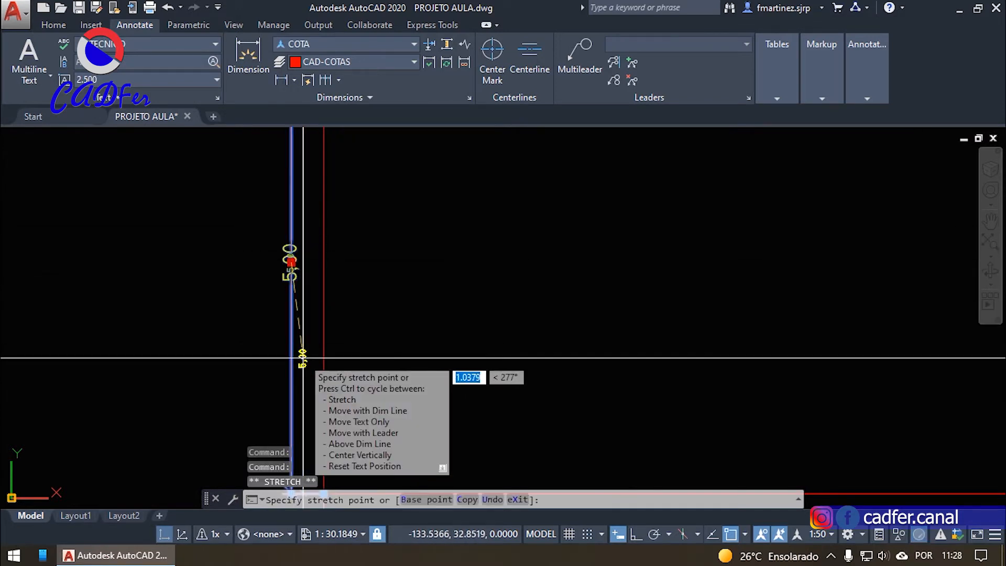
pyautogui.scroll(-4, 303, 350)
pyautogui.scroll(2, 309, 346)
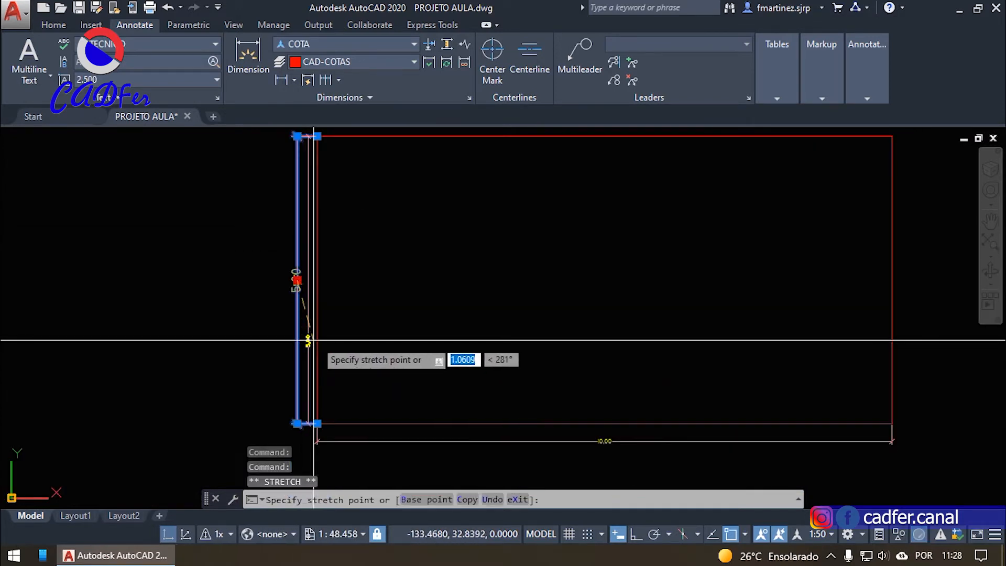
pyautogui.scroll(2, 316, 340)
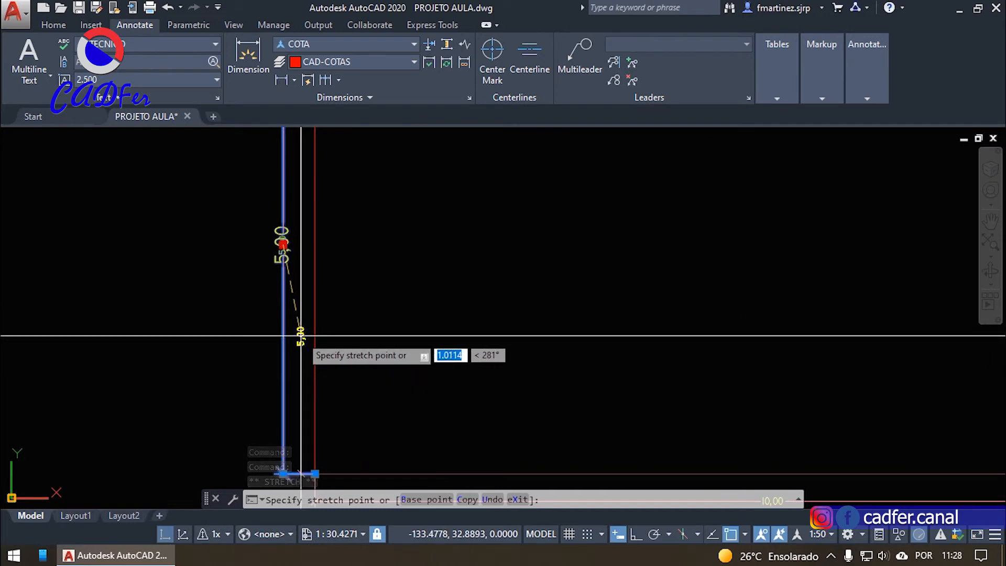
pyautogui.rightClick(301, 332)
pyautogui.press('Escape')
pyautogui.press('Escape')
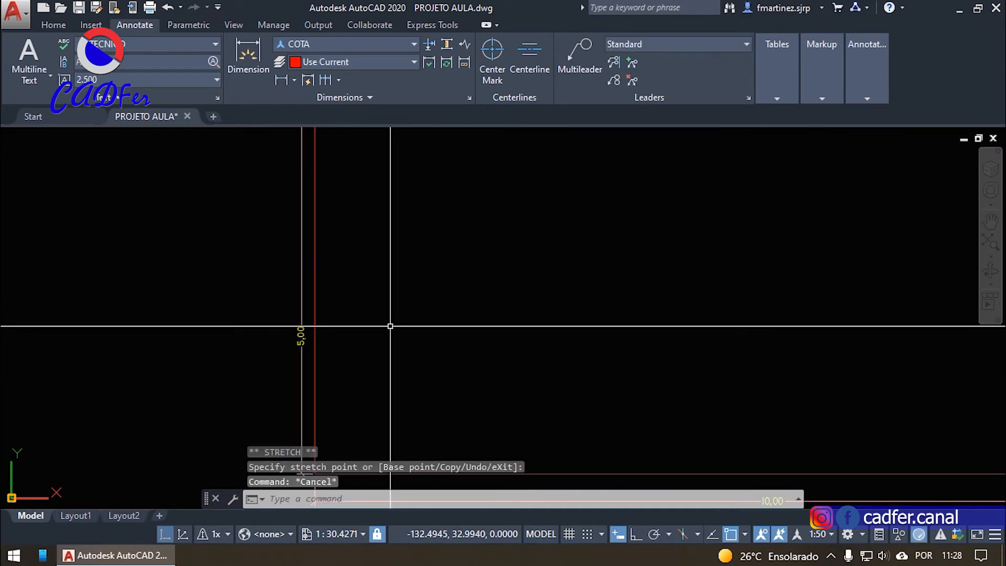
# - Move the horizontal dimension's line closer to the rectangle's bottom edge and its text near the left end
pyautogui.scroll(-3, 447, 245)
pyautogui.scroll(5, 577, 341)
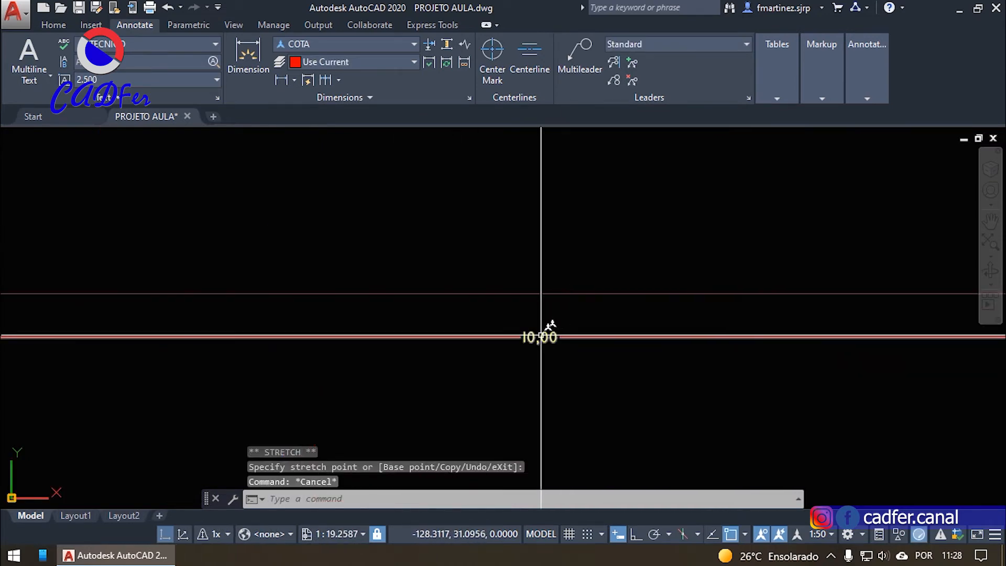
pyautogui.click(507, 332)
pyautogui.click(540, 337)
pyautogui.scroll(-2, 411, 325)
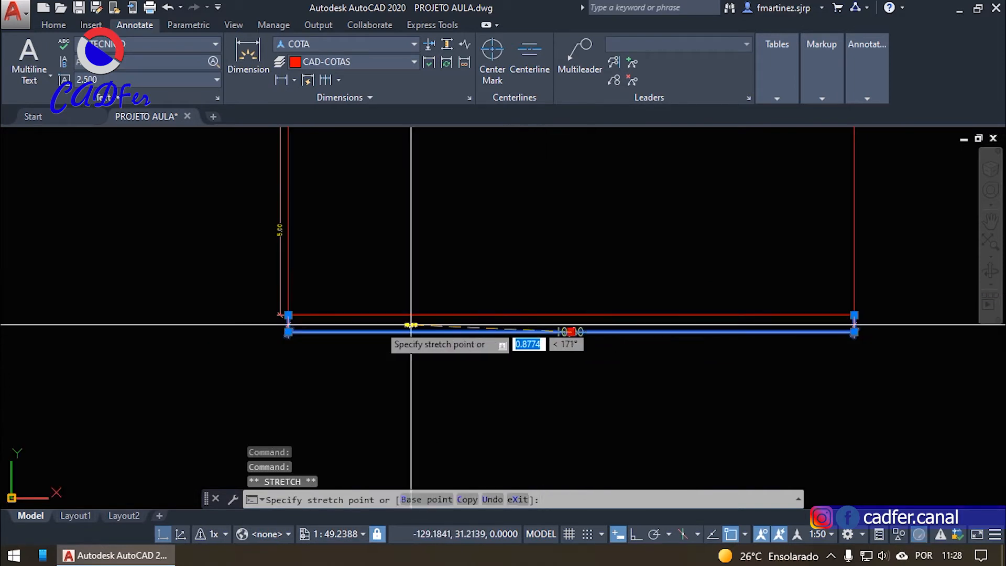
pyautogui.scroll(4, 311, 330)
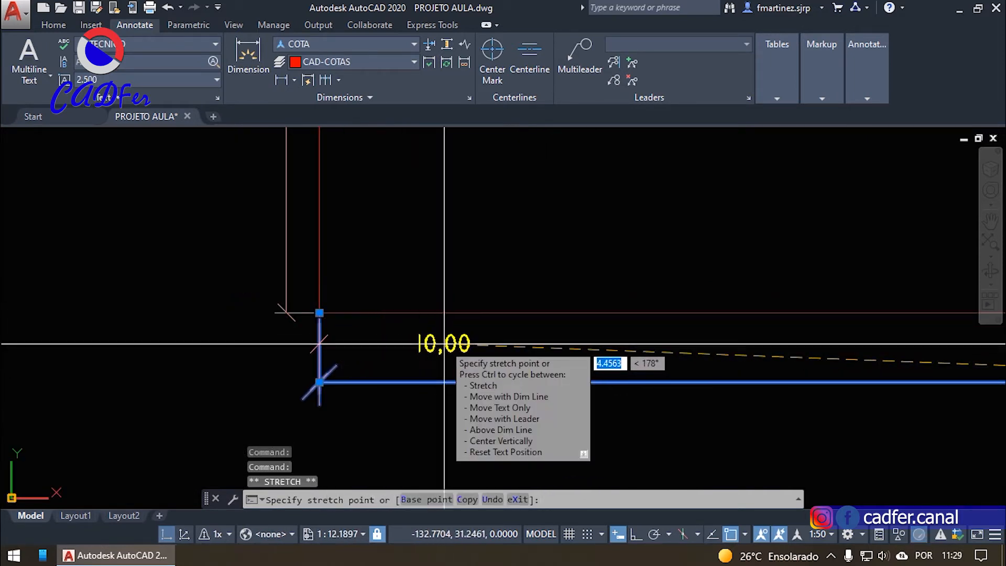
pyautogui.click(439, 351)
pyautogui.scroll(-3, 398, 248)
pyautogui.press('Escape')
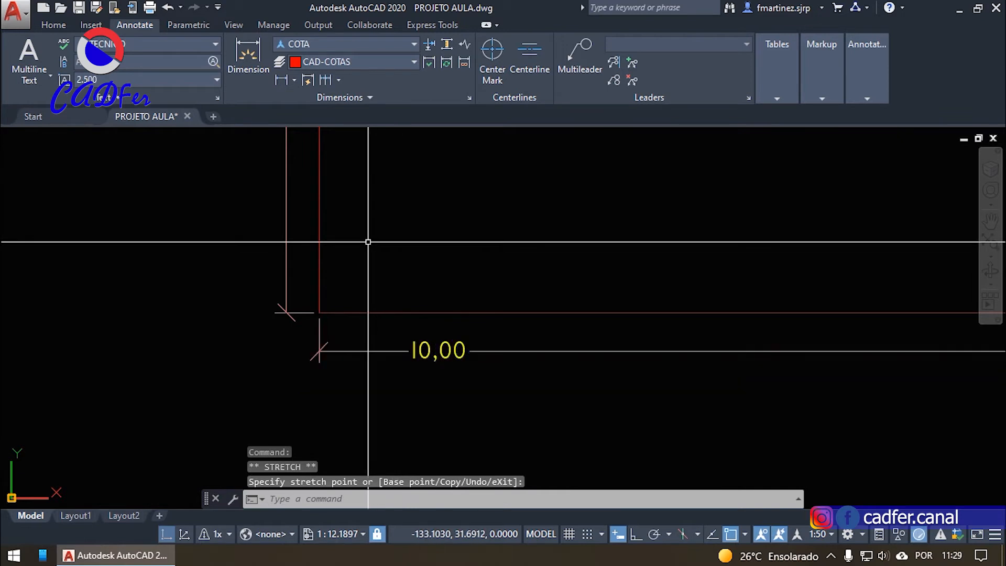
# - Switch the annotation scale to 1:100 and back to 1:50 to compare the positions of both dimensions
pyautogui.scroll(-2, 437, 352)
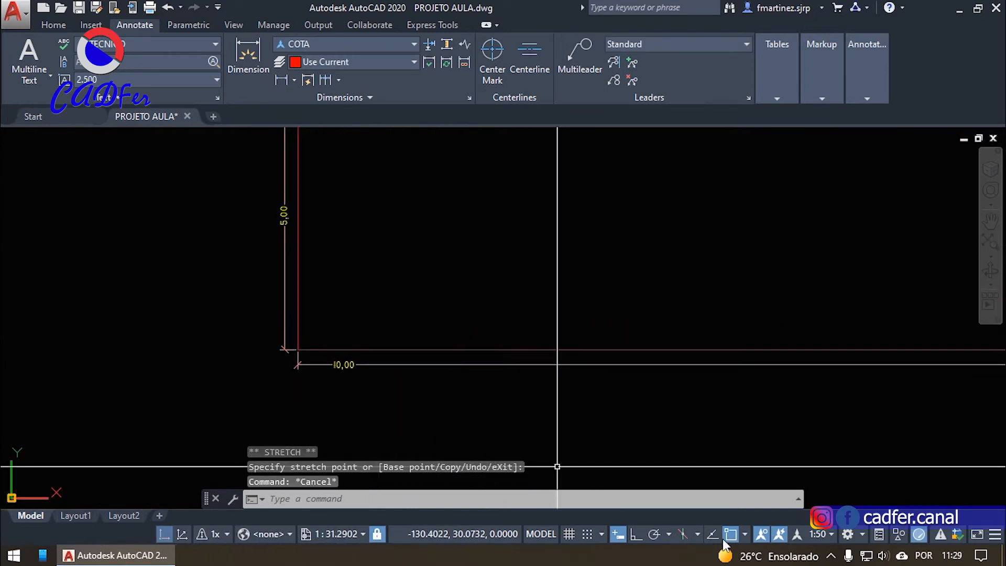
pyautogui.click(819, 533)
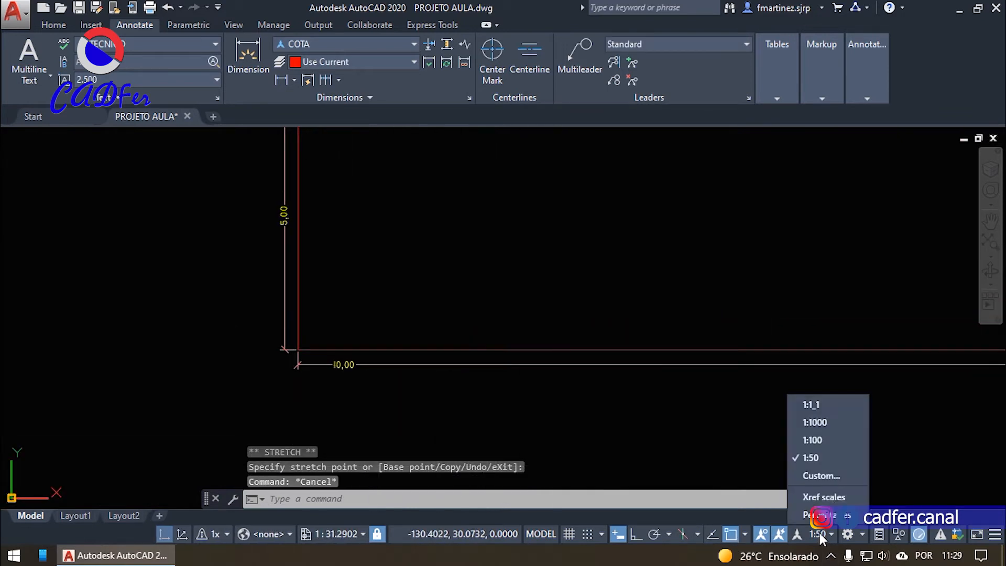
pyautogui.click(828, 441)
pyautogui.scroll(-2, 581, 427)
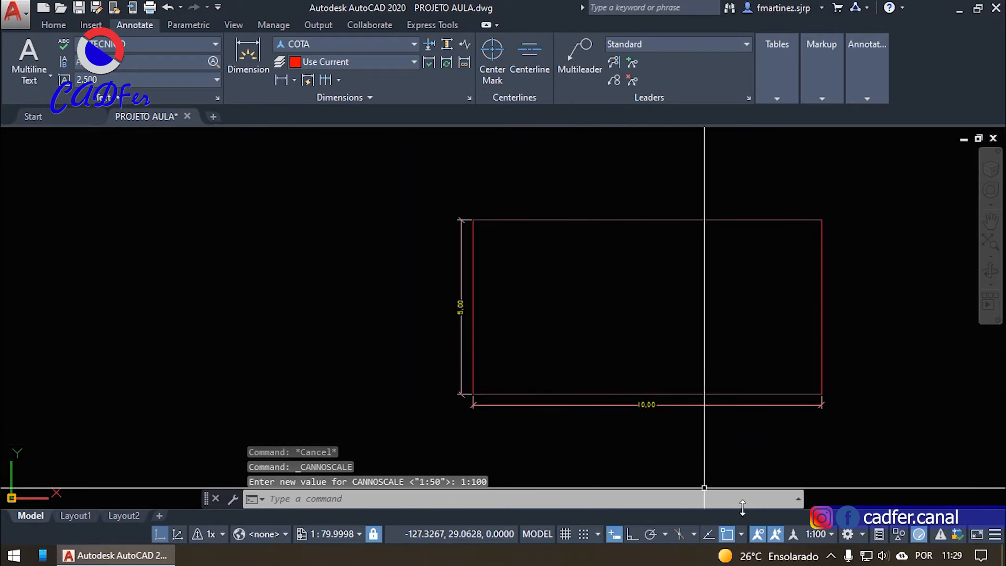
pyautogui.click(830, 533)
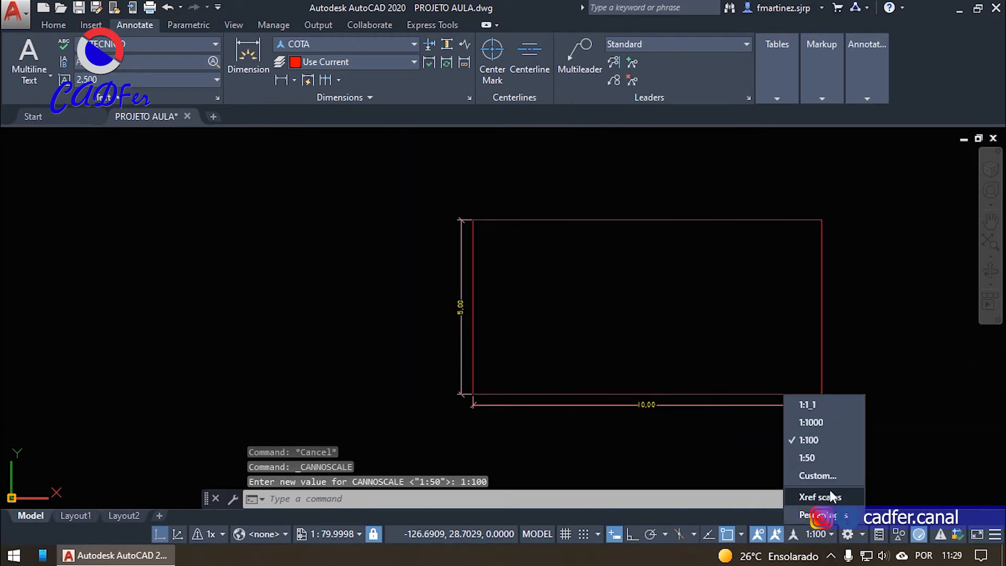
pyautogui.click(823, 459)
pyautogui.scroll(2, 487, 406)
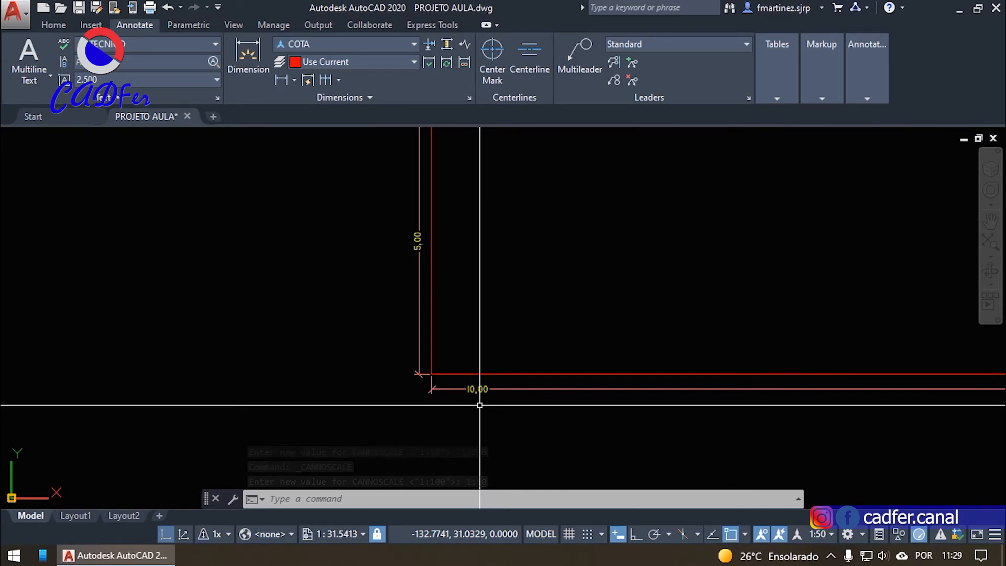
pyautogui.scroll(-6, 482, 405)
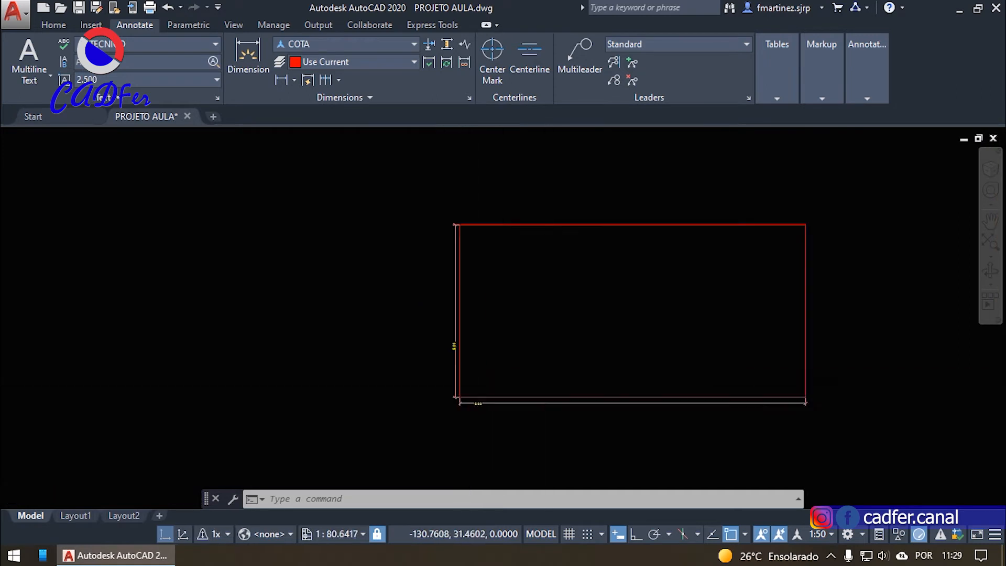
# - Draw an open five-segment zigzag polyline to the left of the rectangle, using Ortho only for its horizontal third segment
pyautogui.write('pl')
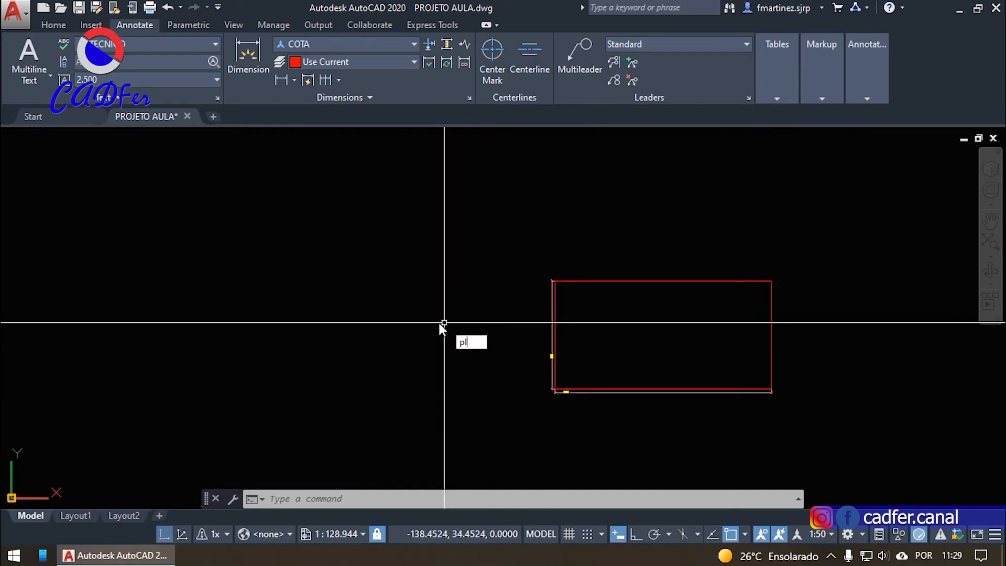
pyautogui.press('Return')
pyautogui.click(212, 413)
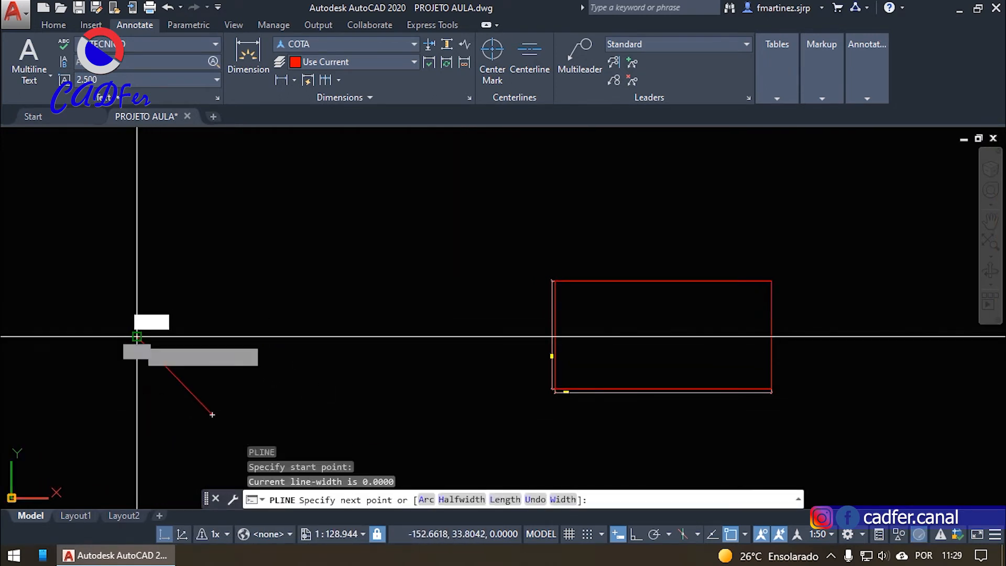
pyautogui.click(137, 336)
pyautogui.click(211, 244)
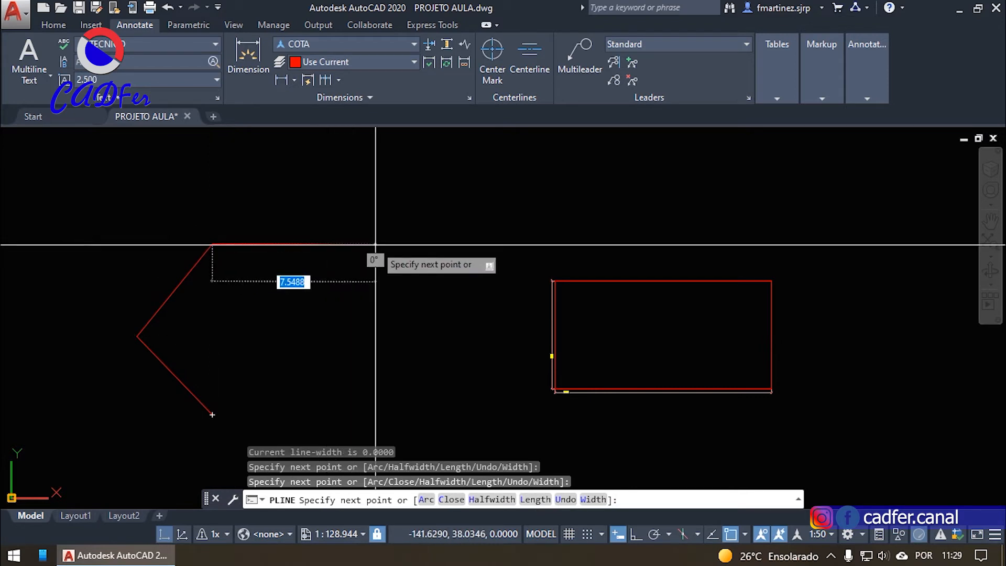
pyautogui.press('F8')
pyautogui.click(408, 305)
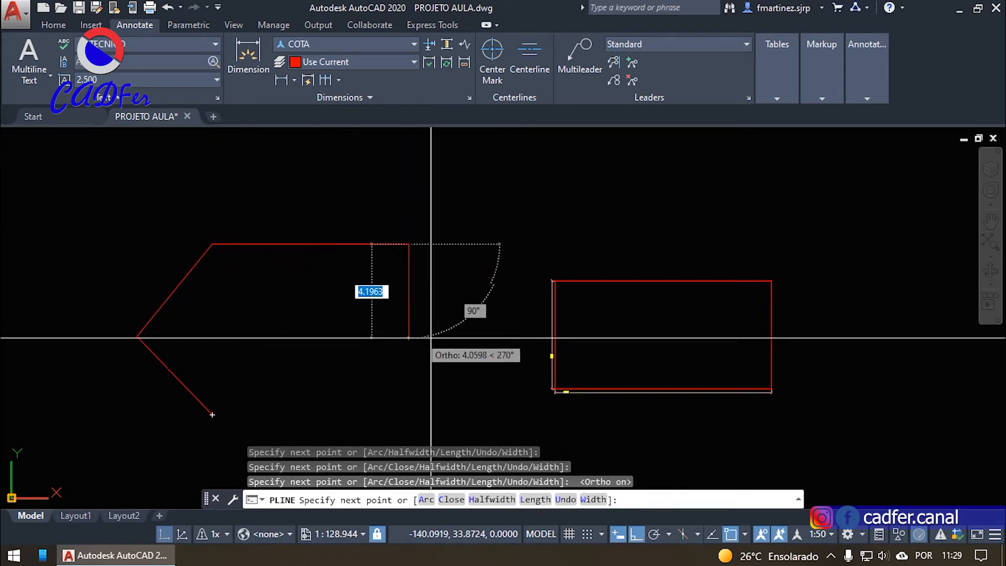
pyautogui.press('F8')
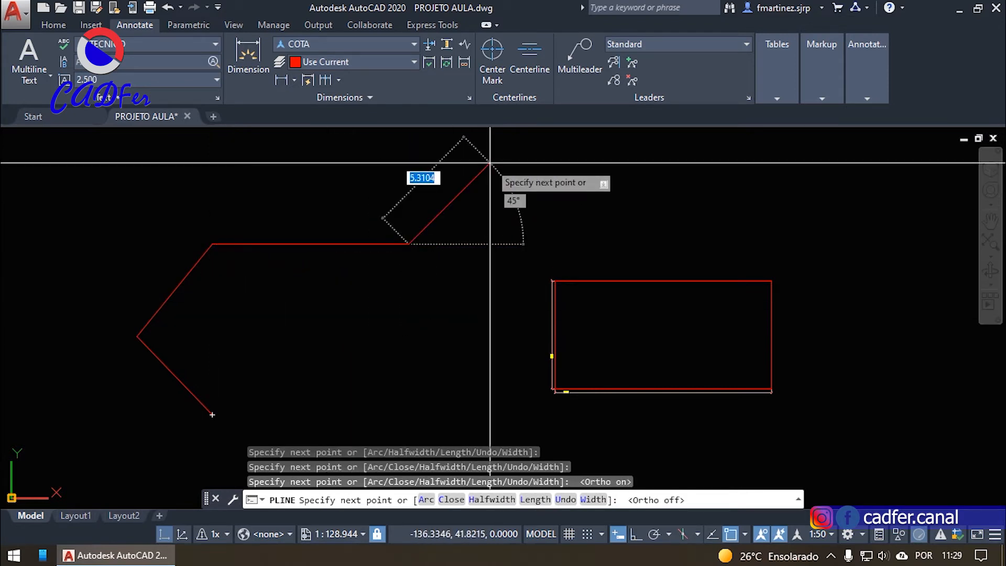
pyautogui.click(495, 154)
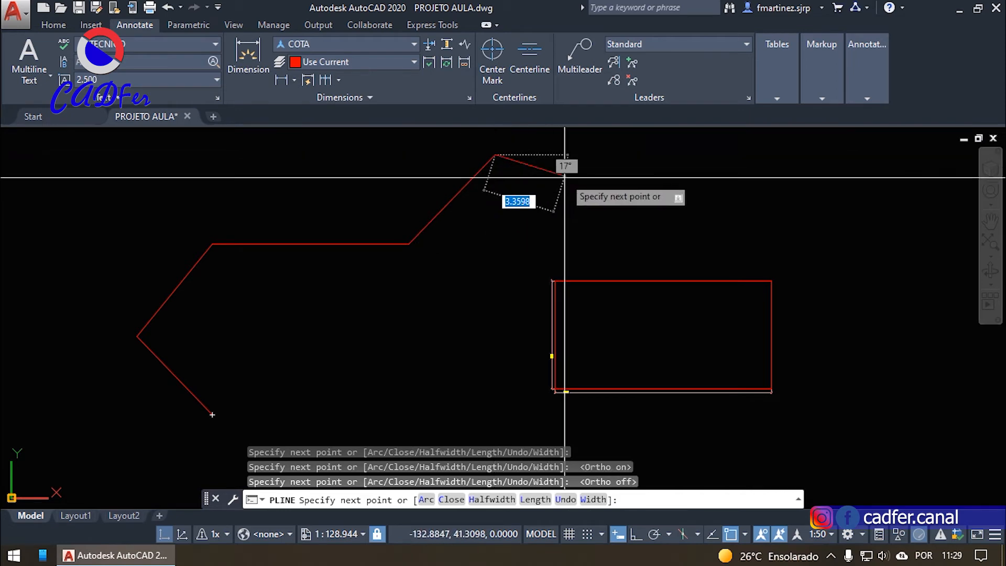
pyautogui.click(577, 209)
pyautogui.press('Return')
# - Set the annotation scale to 1:100 for dimensioning the new polyline
pyautogui.scroll(-5, 640, 287)
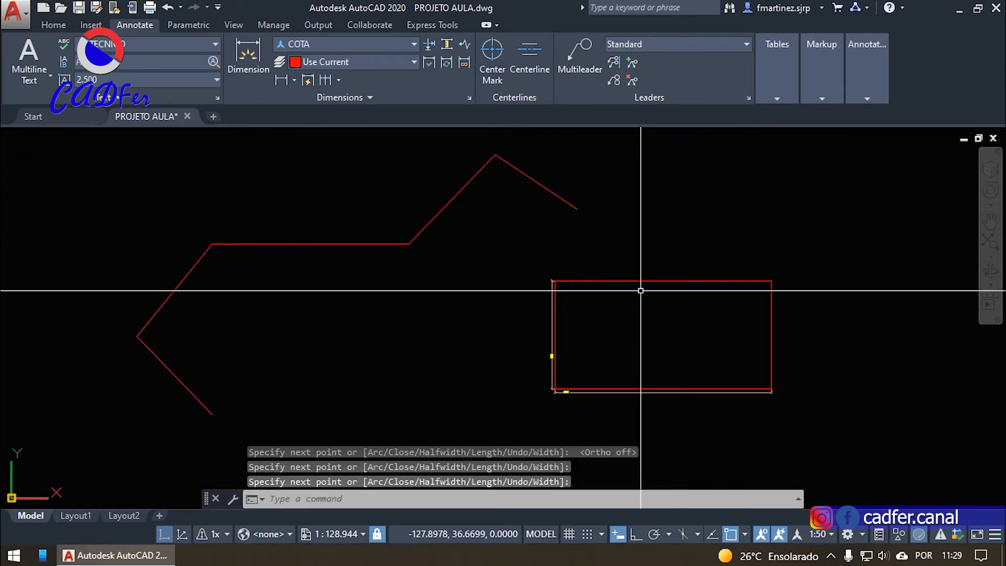
pyautogui.scroll(2, 438, 337)
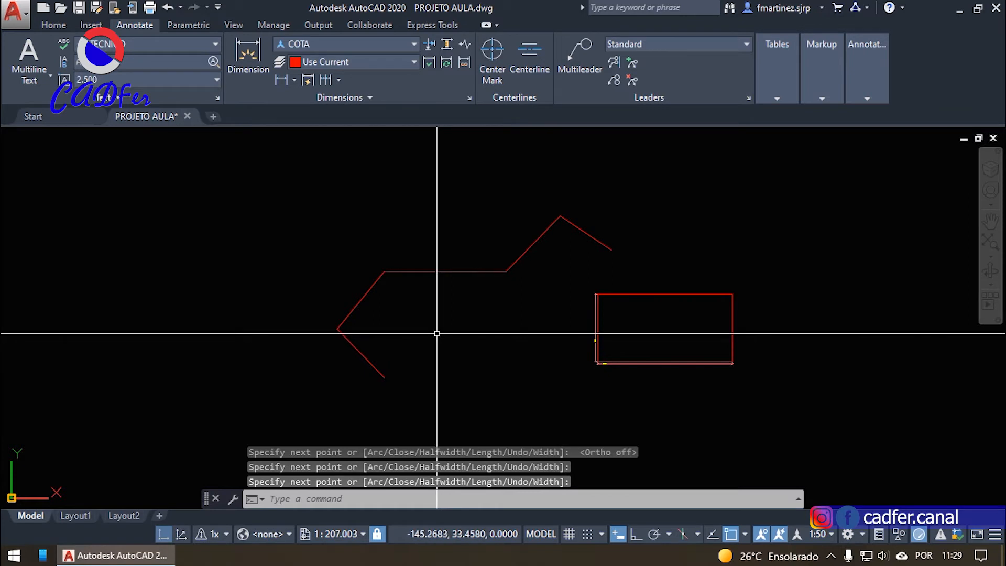
pyautogui.scroll(2, 369, 354)
pyautogui.moveTo(273, 383); pyautogui.dragTo(251, 382, button='middle')
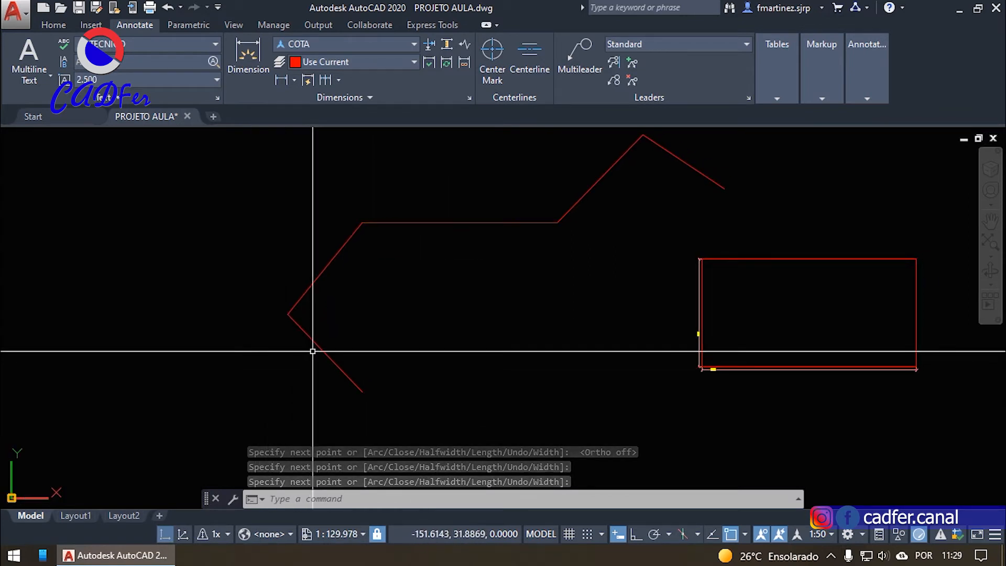
pyautogui.scroll(4, 281, 370)
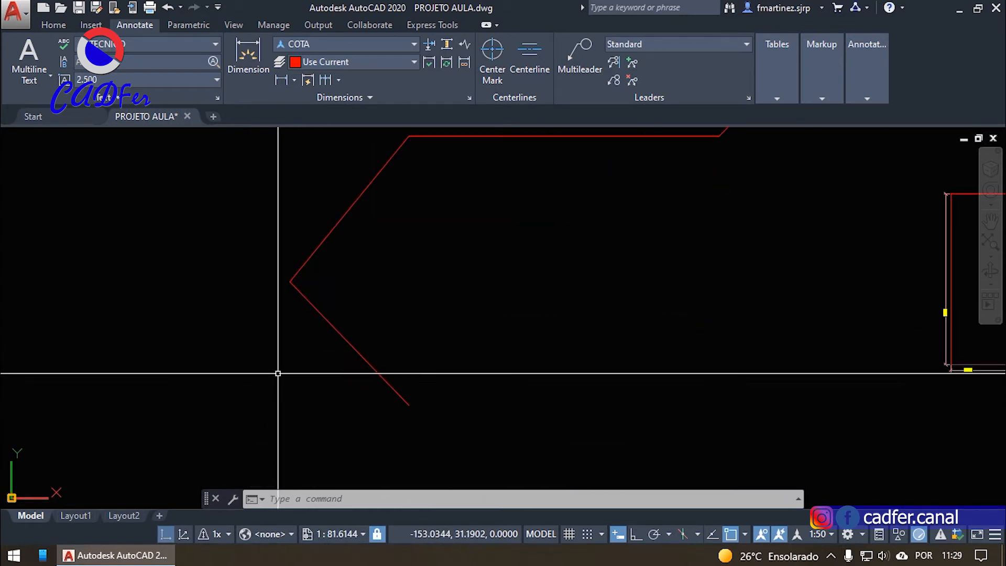
pyautogui.click(818, 533)
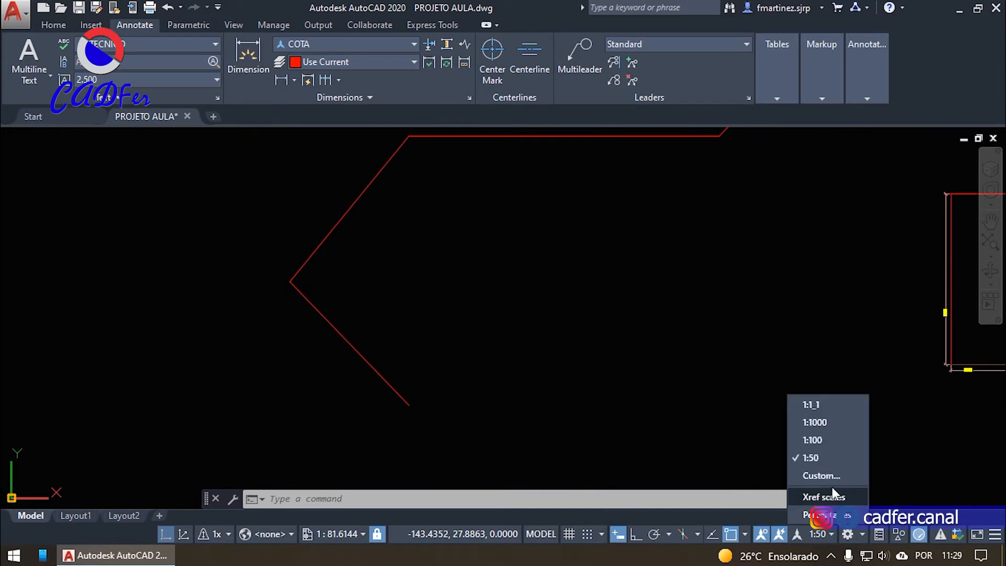
pyautogui.click(819, 440)
# - Add a vertical linear dimension of the polyline's lowest segment, placing the dimension line just left of its leftmost vertex
pyautogui.scroll(-2, 449, 377)
pyautogui.scroll(2, 326, 330)
pyautogui.moveTo(325, 330); pyautogui.dragTo(388, 362, button='middle')
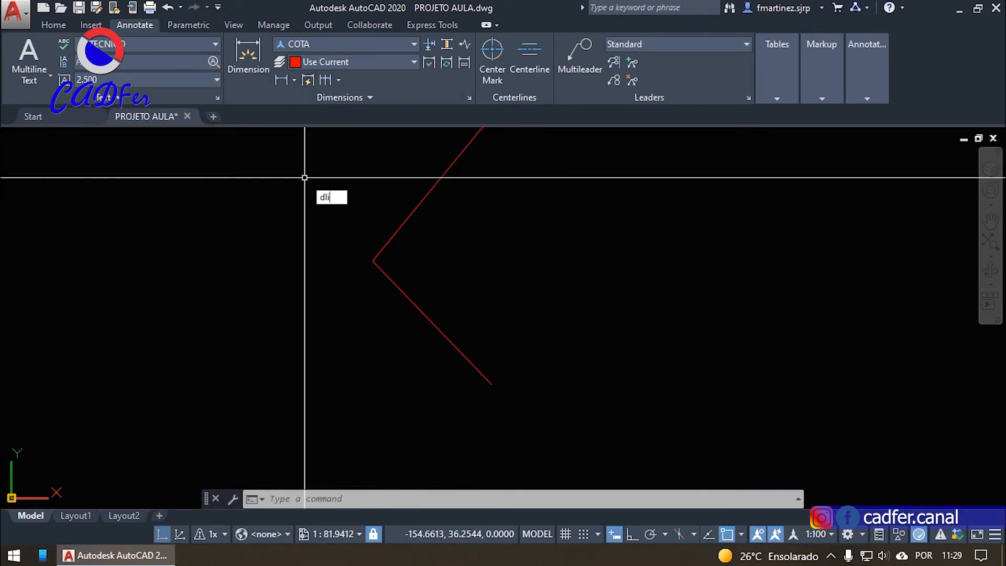
pyautogui.press('Return')
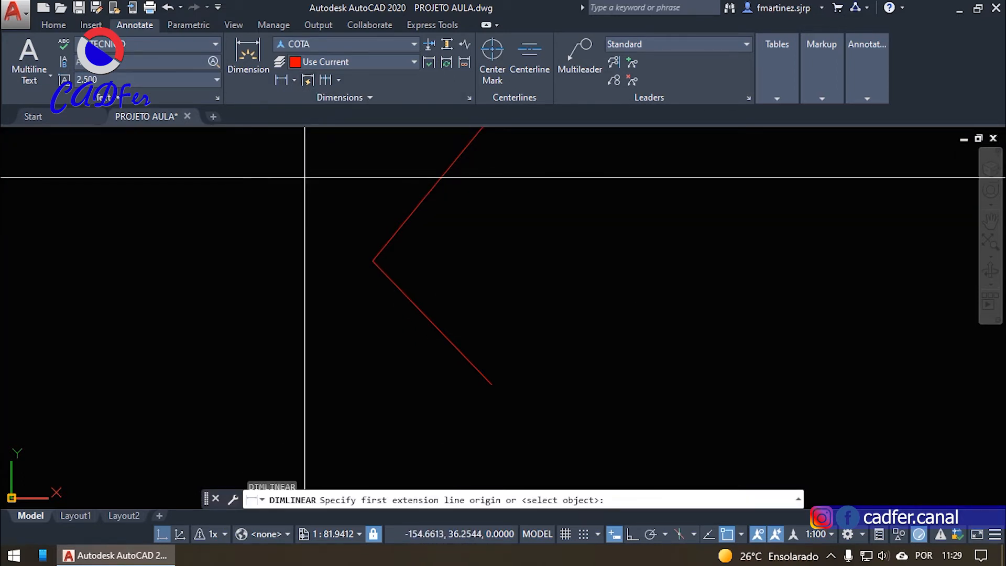
pyautogui.click(491, 384)
pyautogui.click(373, 261)
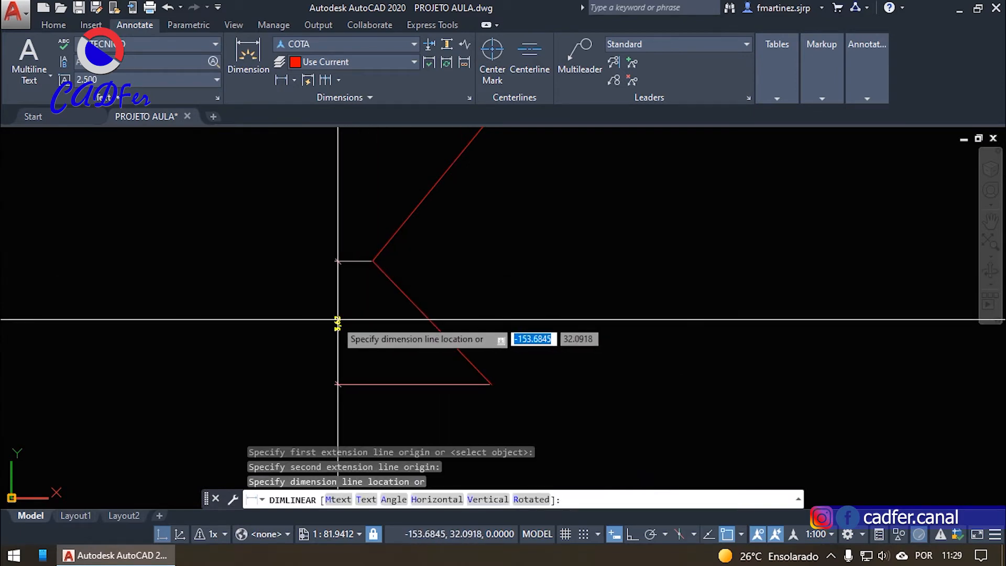
pyautogui.click(346, 346)
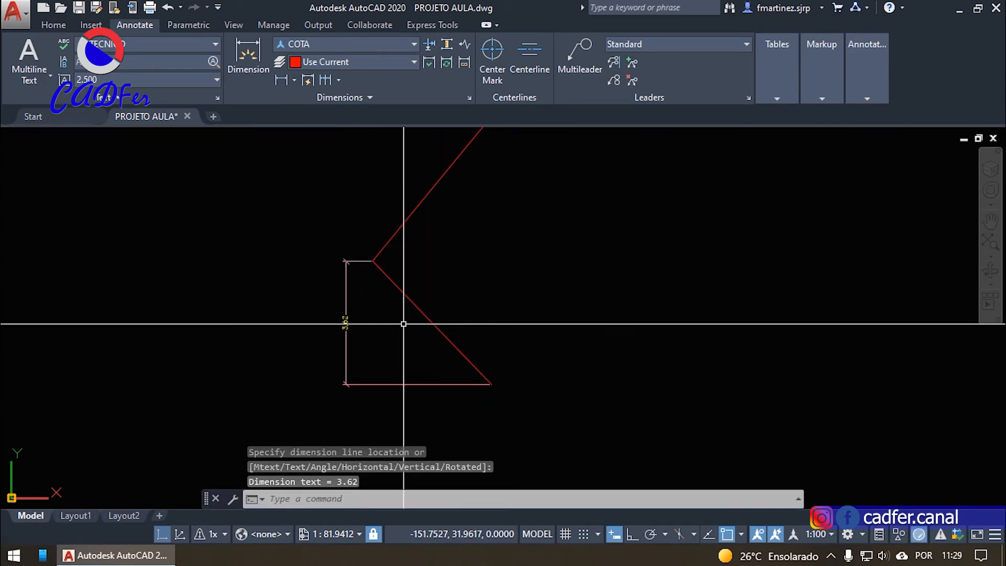
# - Add a horizontal linear dimension of the polyline's lowest segment, placing the dimension line just below its lower endpoint
pyautogui.press('Return')
pyautogui.press('Return')
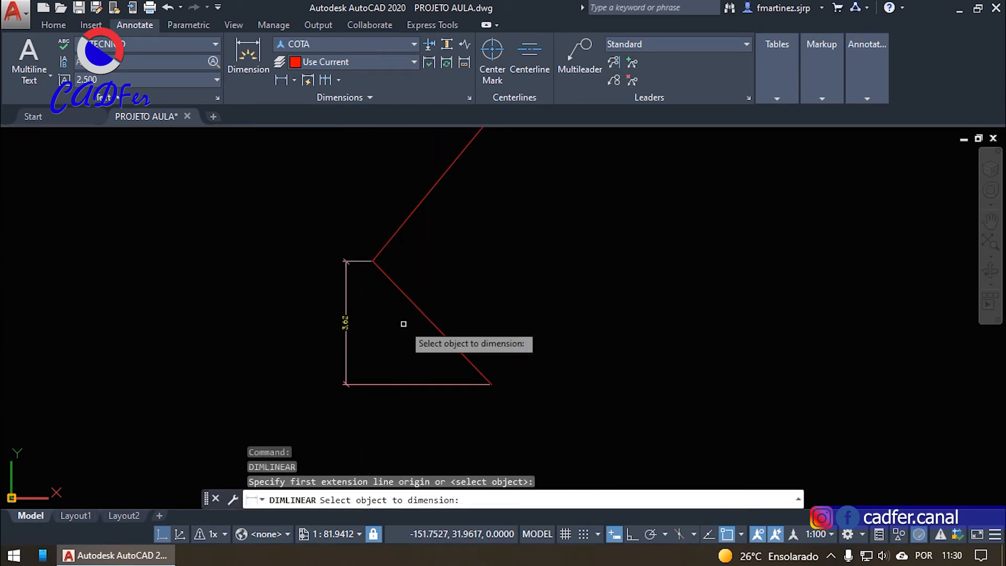
pyautogui.click(414, 303)
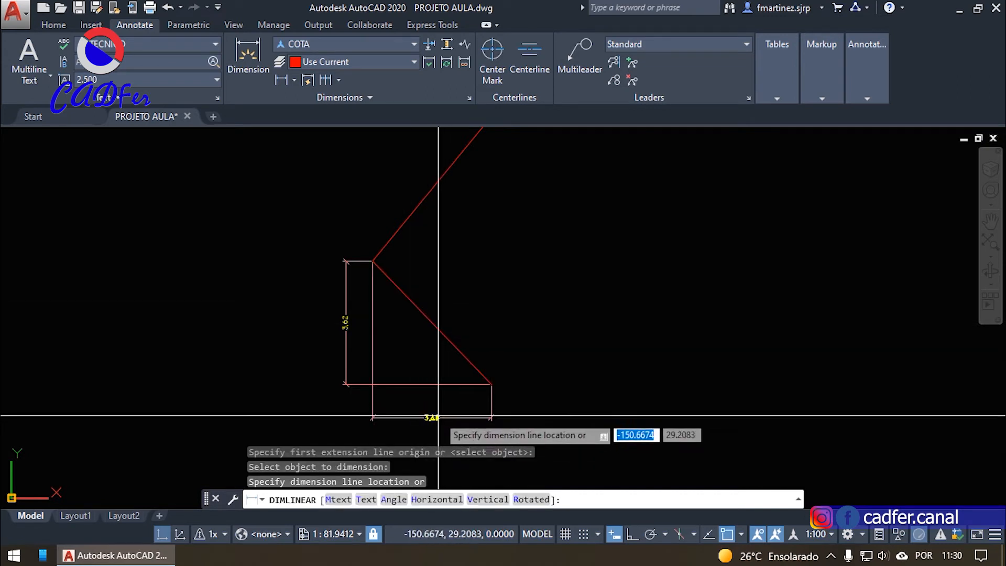
pyautogui.click(416, 407)
pyautogui.scroll(2, 416, 411)
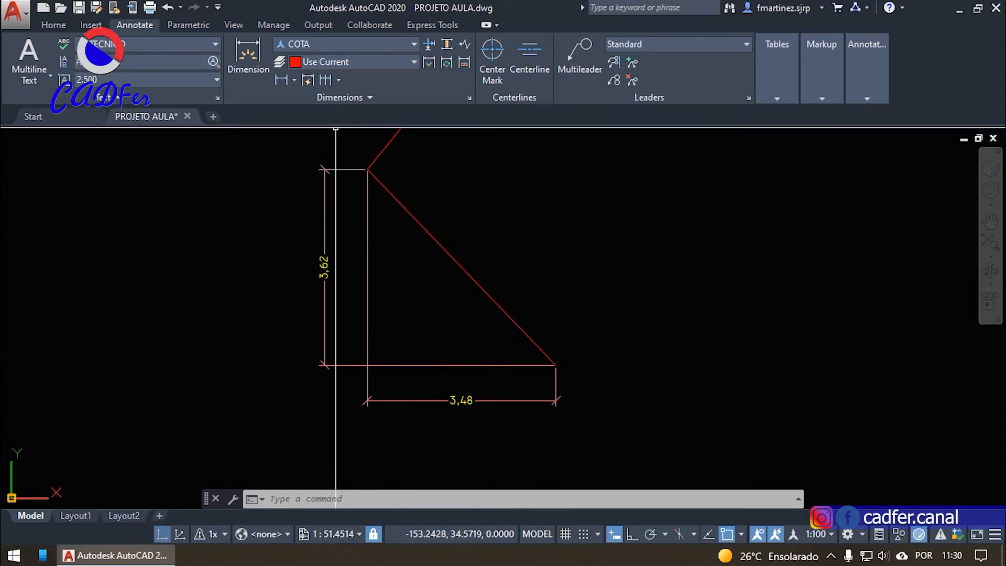
# - Add an aligned dimension between the endpoints of the polyline's lowest diagonal segment, placing it just above and to the right of that segment
pyautogui.click(294, 80)
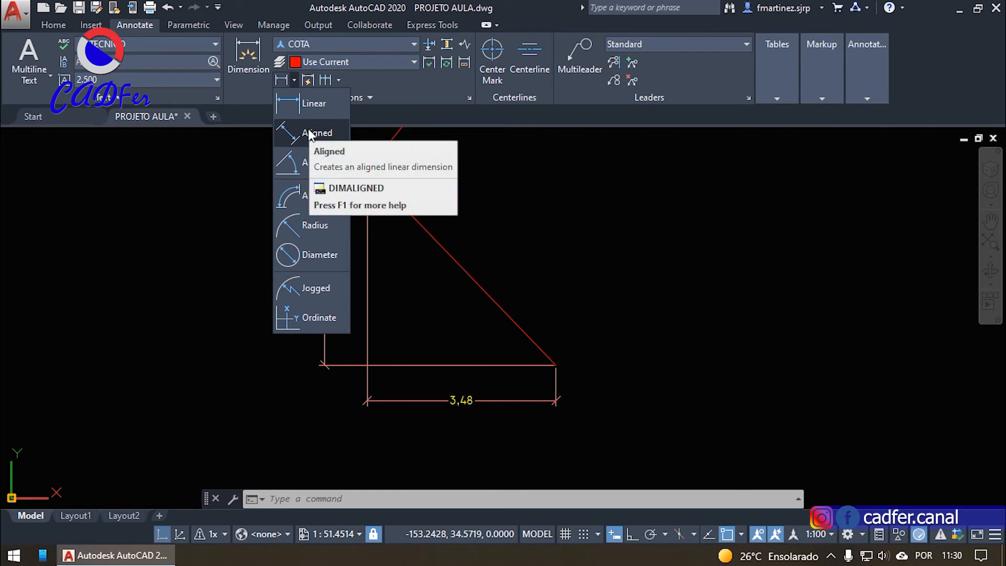
pyautogui.click(309, 133)
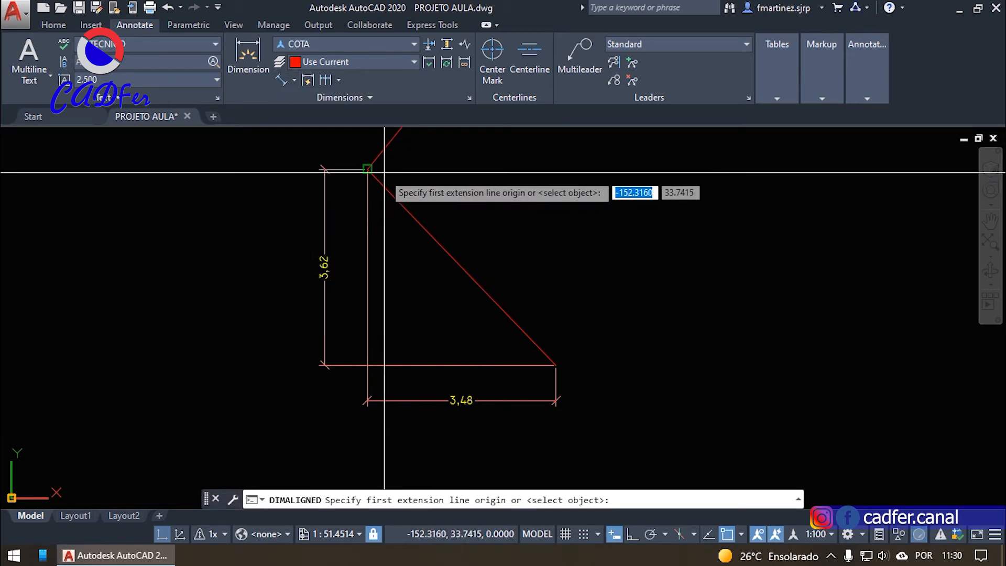
pyautogui.click(367, 169)
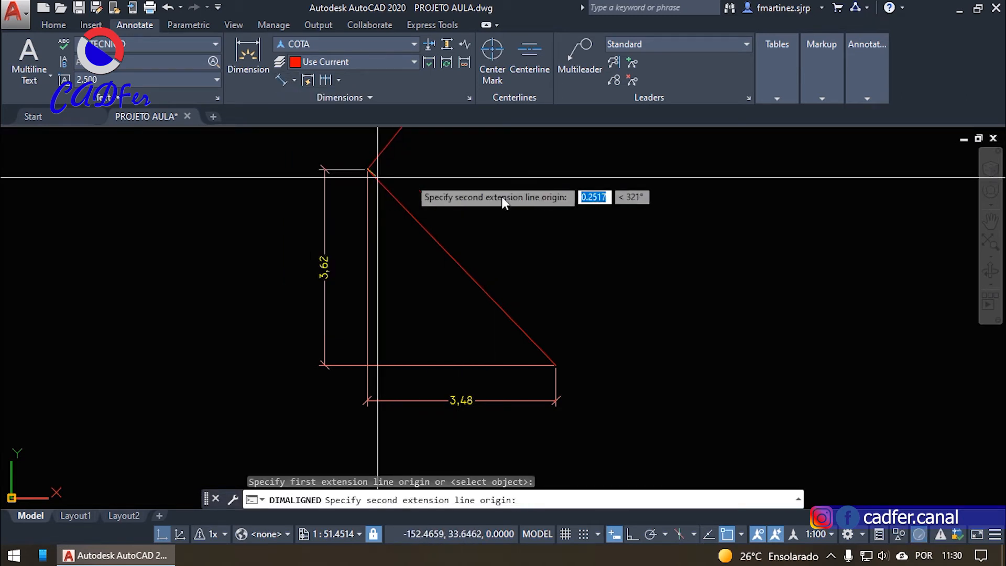
pyautogui.click(549, 348)
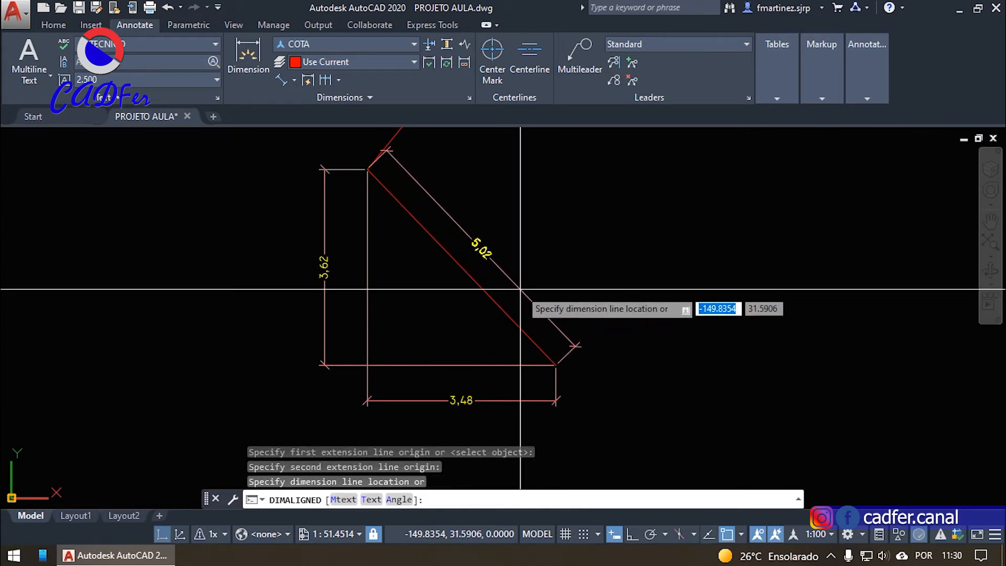
pyautogui.click(495, 276)
pyautogui.scroll(-3, 586, 398)
pyautogui.scroll(-2, 576, 422)
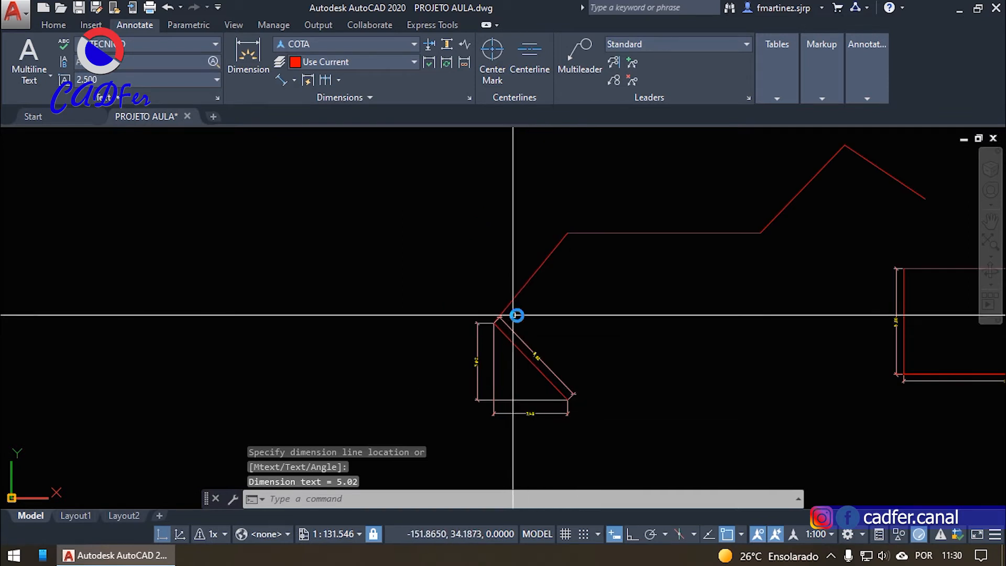
# - Add an aligned dimension along the polyline's second segment, placing it just above and to the left of that segment
pyautogui.scroll(2, 518, 317)
pyautogui.moveTo(565, 373); pyautogui.dragTo(482, 341, button='middle')
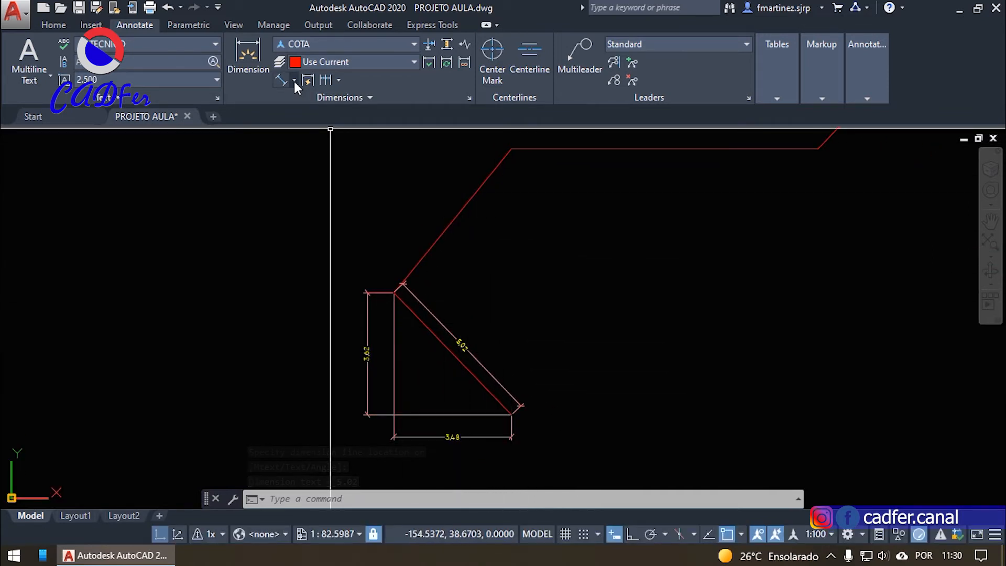
pyautogui.scroll(2, 472, 352)
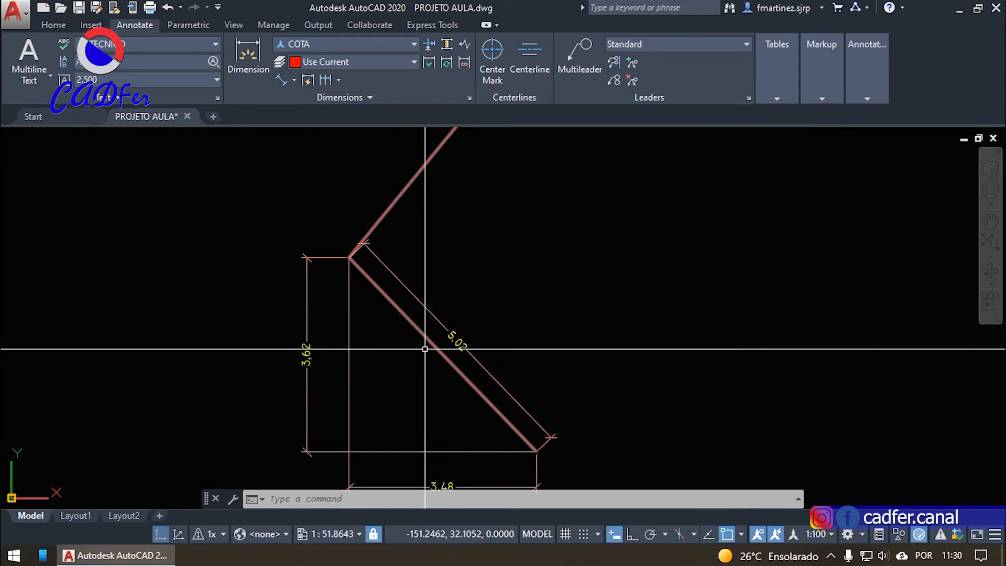
pyautogui.scroll(-3, 451, 330)
pyautogui.scroll(1, 452, 324)
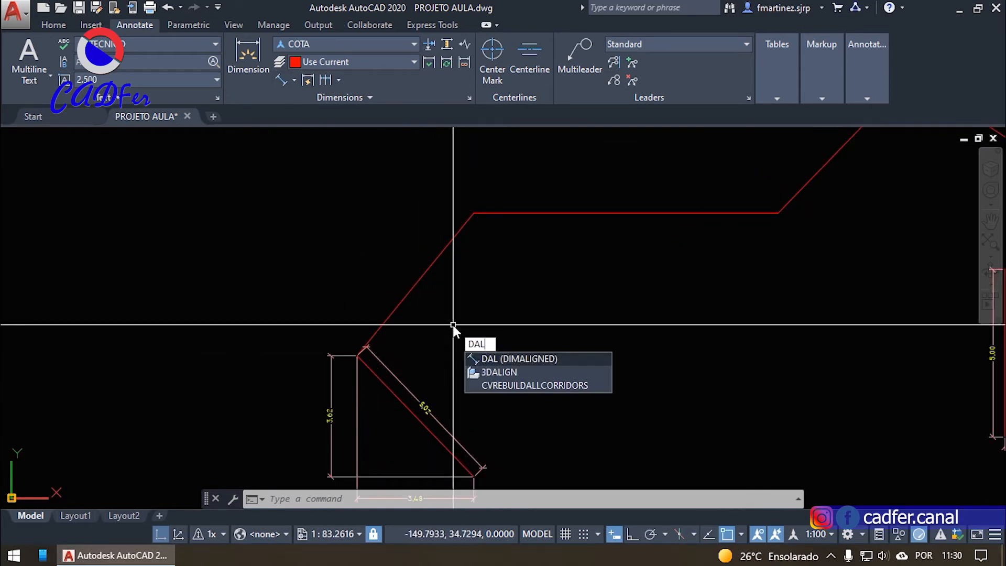
pyautogui.press('Return')
pyautogui.click(365, 347)
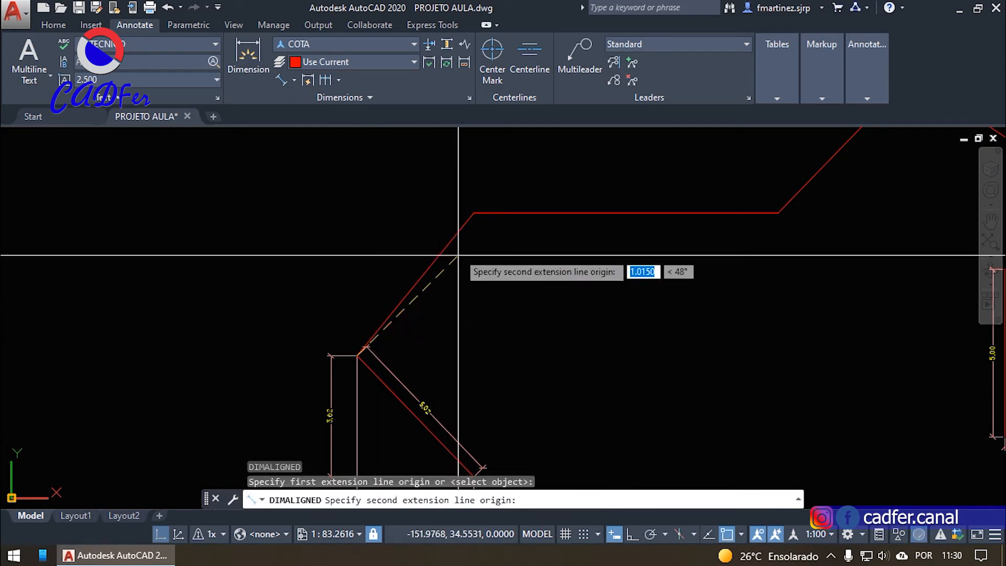
pyautogui.click(474, 212)
pyautogui.scroll(2, 404, 253)
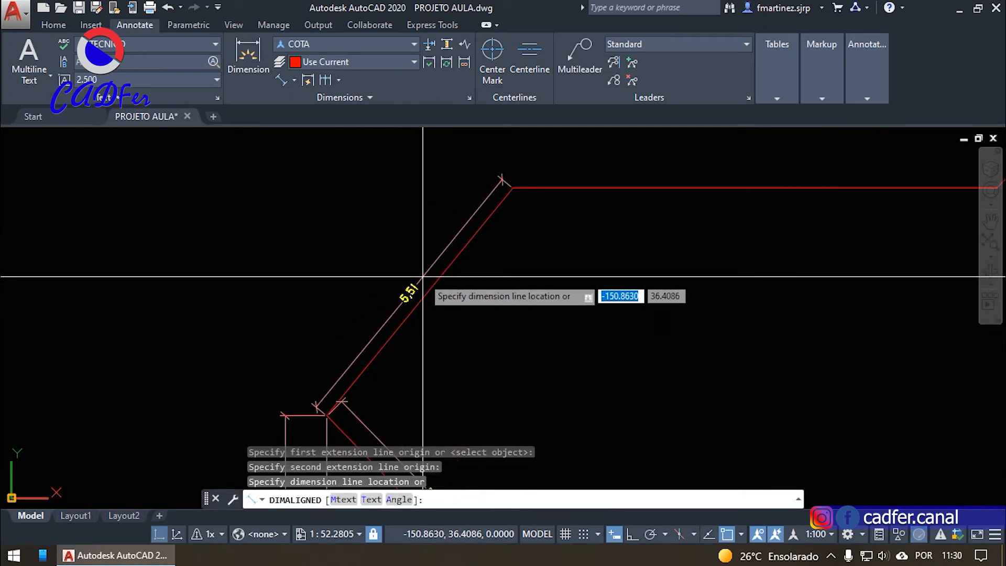
pyautogui.click(423, 276)
pyautogui.scroll(-2, 535, 314)
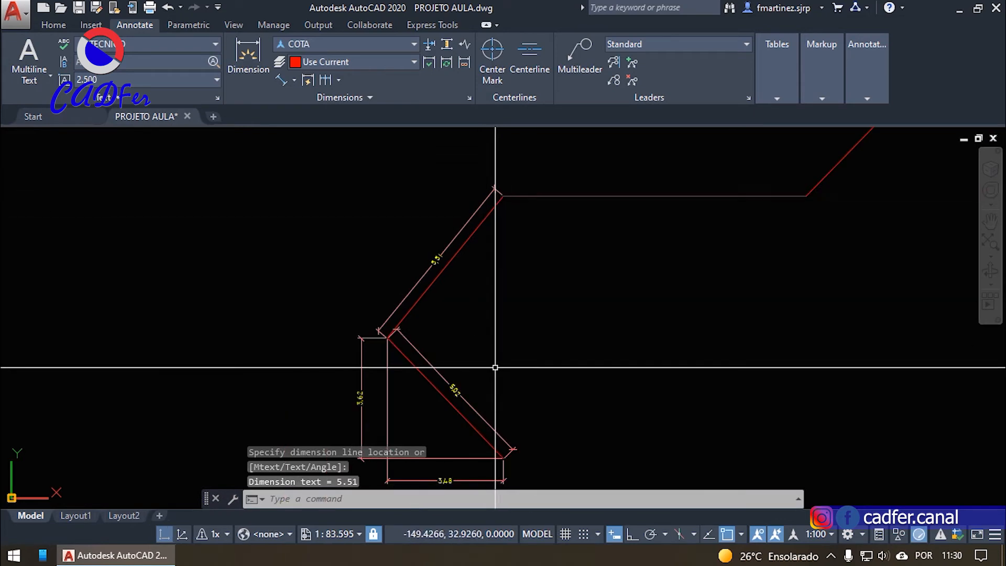
# - Add an angular dimension between the polyline's first and second segments, placing the arc inside the angle to the right of the leftmost vertex
pyautogui.scroll(2, 494, 367)
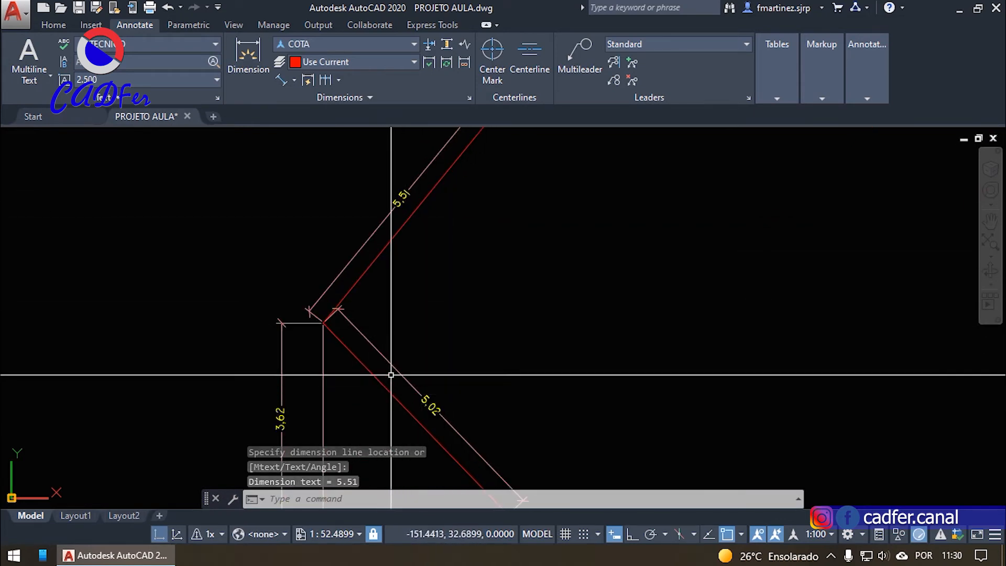
pyautogui.click(293, 81)
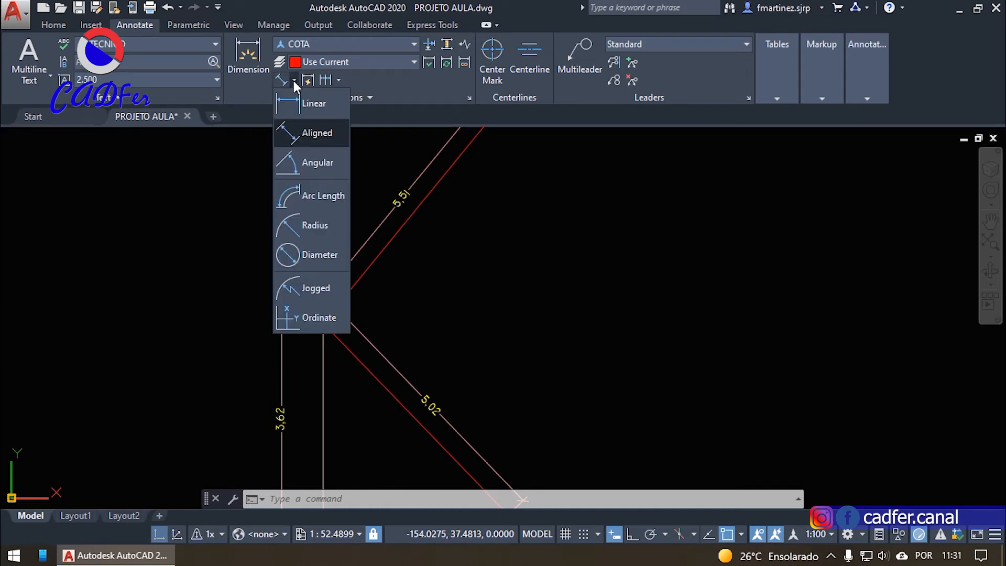
pyautogui.click(326, 169)
pyautogui.click(358, 363)
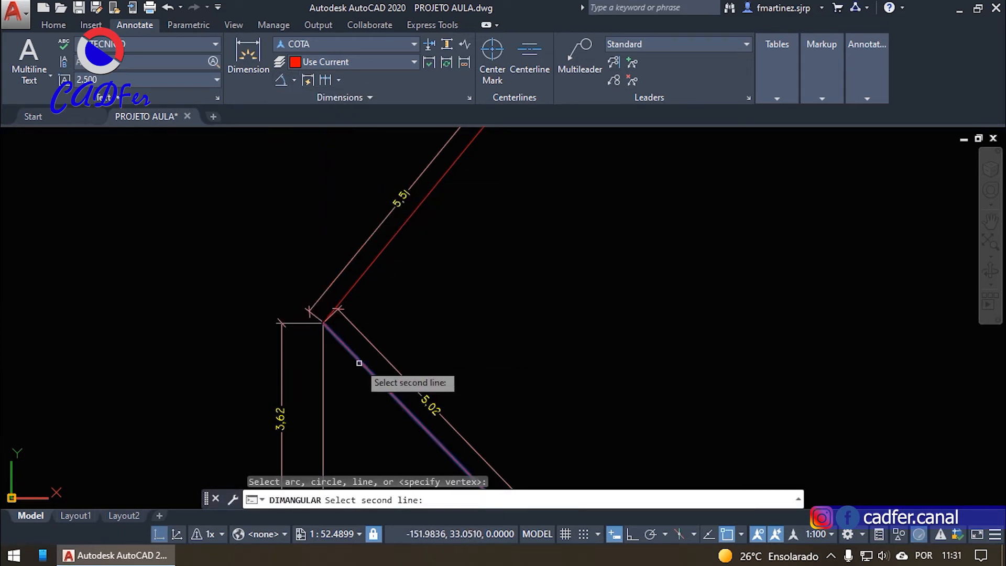
pyautogui.click(383, 243)
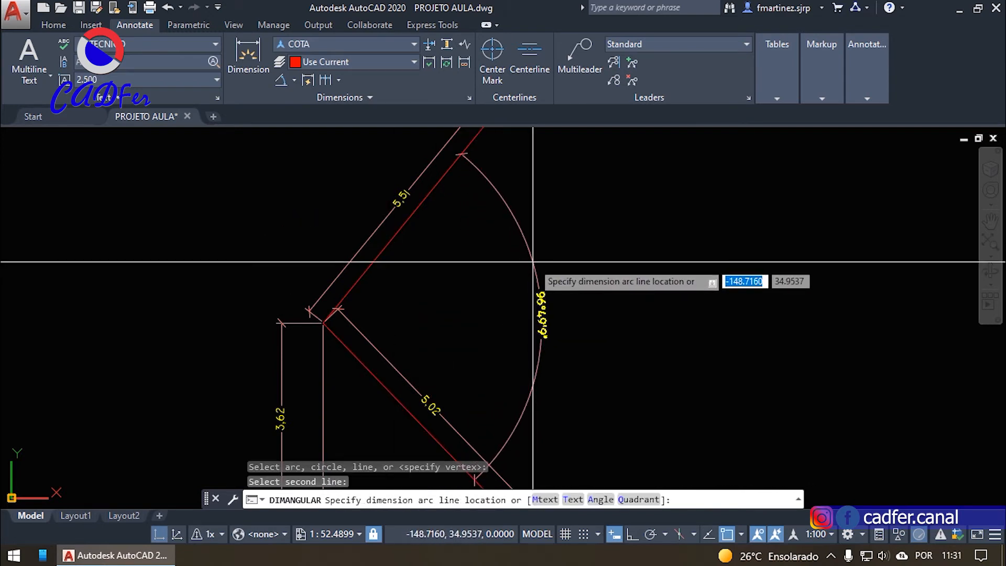
pyautogui.click(532, 261)
pyautogui.scroll(2, 554, 347)
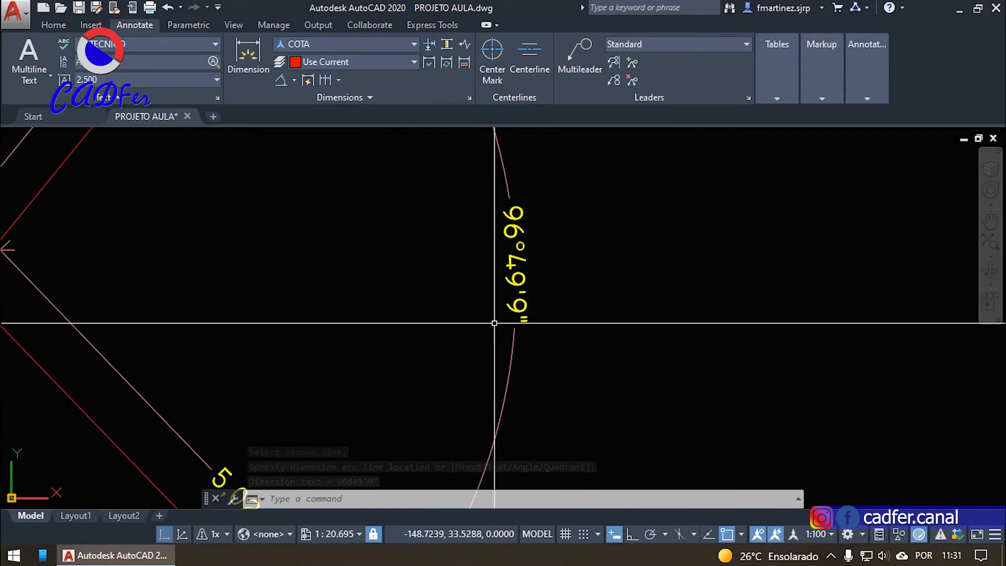
pyautogui.scroll(-6, 631, 328)
pyautogui.moveTo(635, 335); pyautogui.dragTo(473, 349, button='middle')
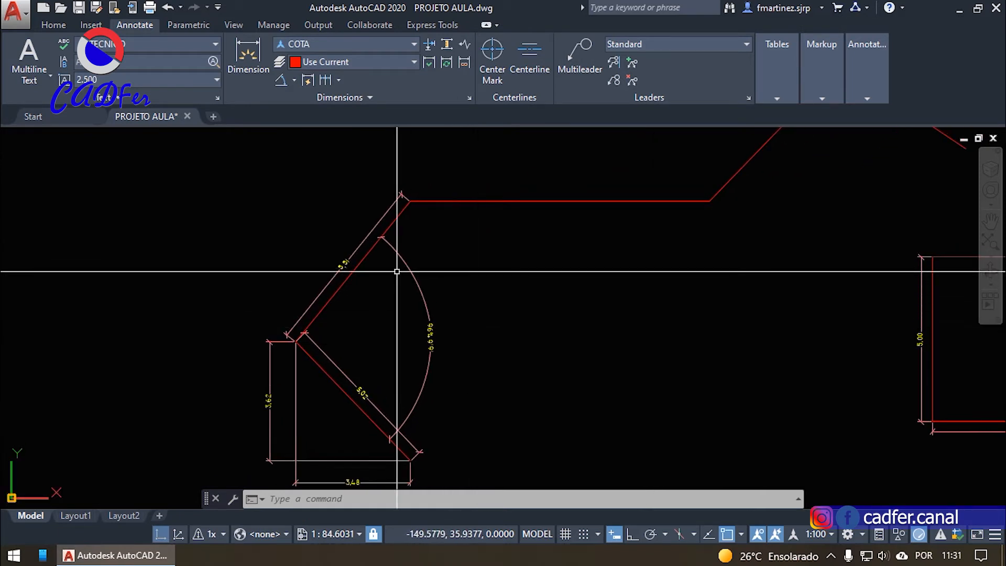
# - Add an angular dimension between the polyline's horizontal segment and the rising segment after it, placing the arc above their shared vertex
pyautogui.scroll(3, 341, 314)
pyautogui.scroll(-3, 341, 299)
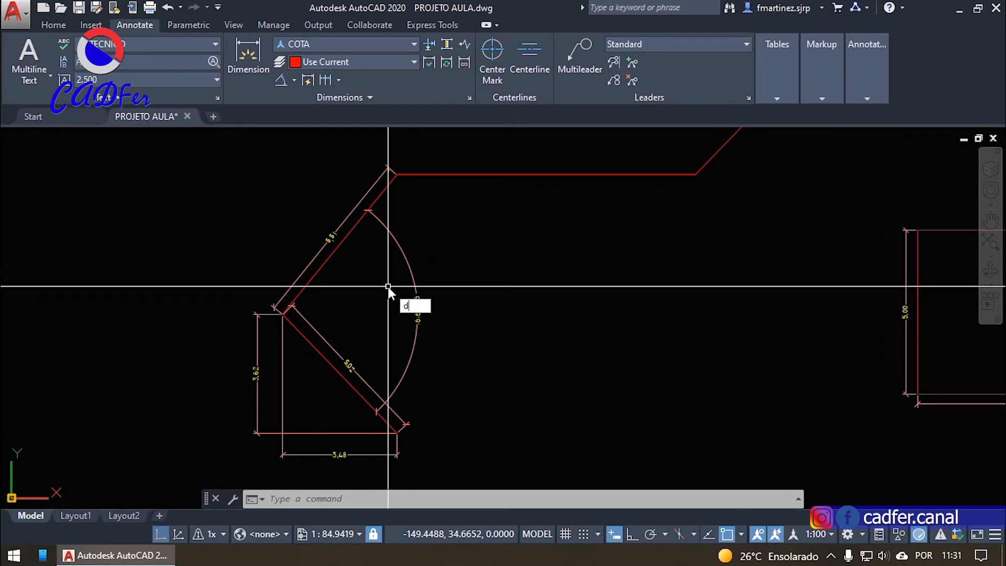
pyautogui.write('n')
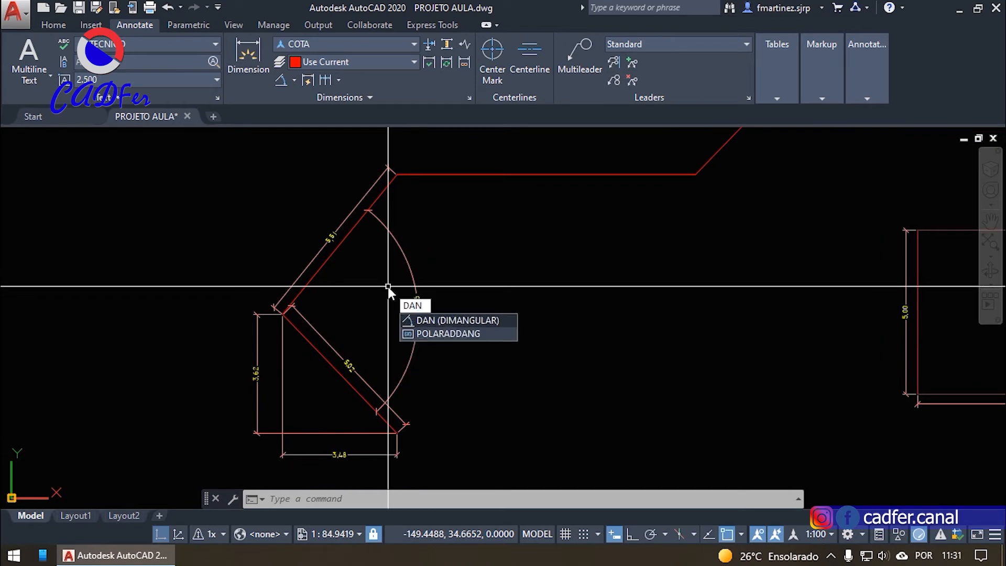
pyautogui.press('Return')
pyautogui.moveTo(457, 219); pyautogui.dragTo(338, 397, button='middle')
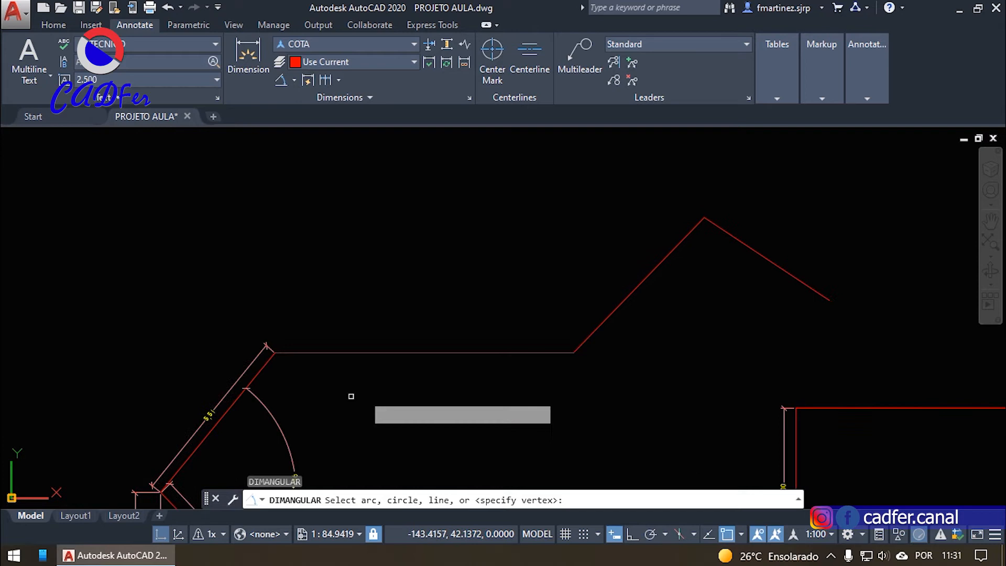
pyautogui.click(524, 351)
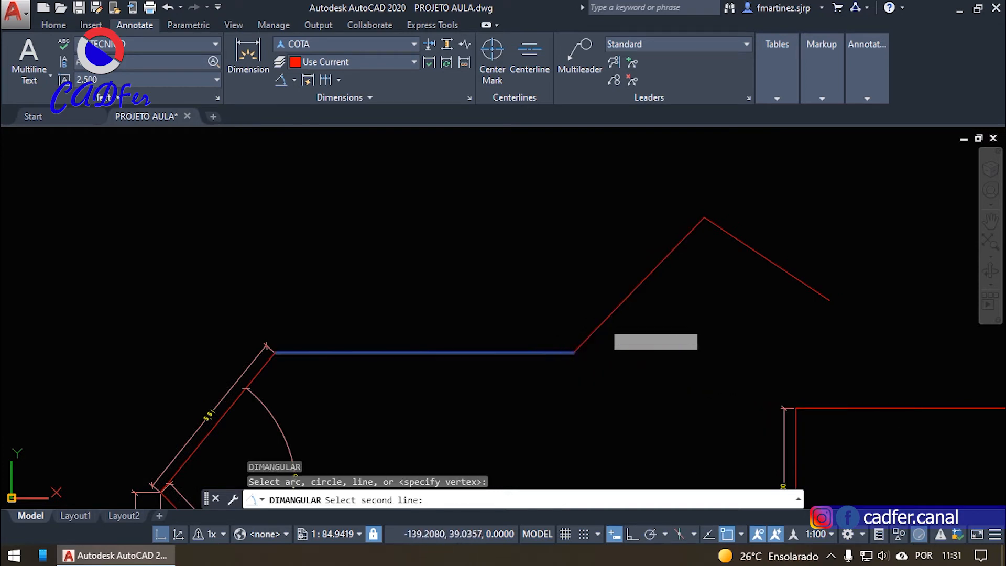
pyautogui.click(586, 339)
pyautogui.scroll(4, 568, 353)
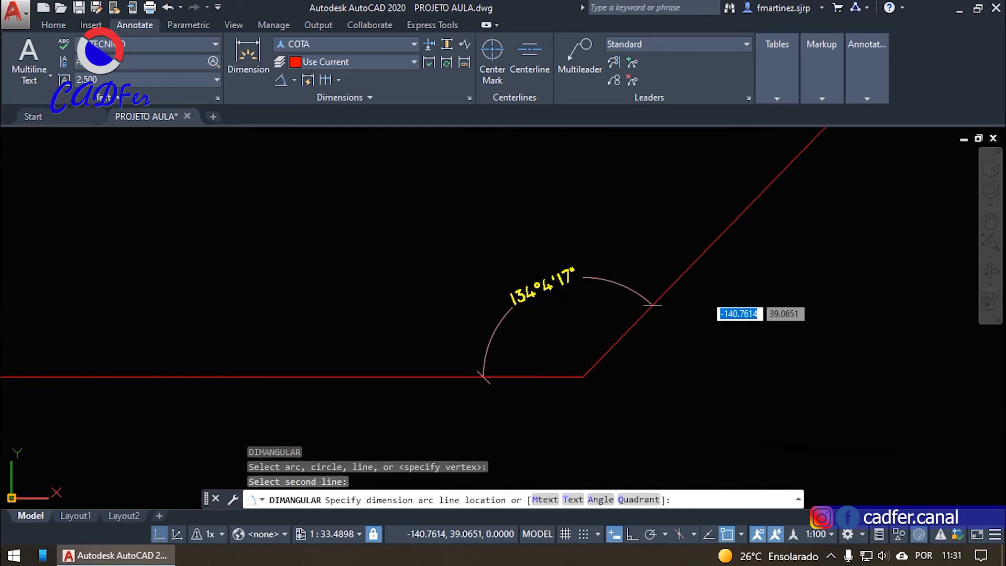
pyautogui.click(520, 290)
pyautogui.scroll(-8, 682, 203)
pyautogui.hotkey('ctrl', 'a')
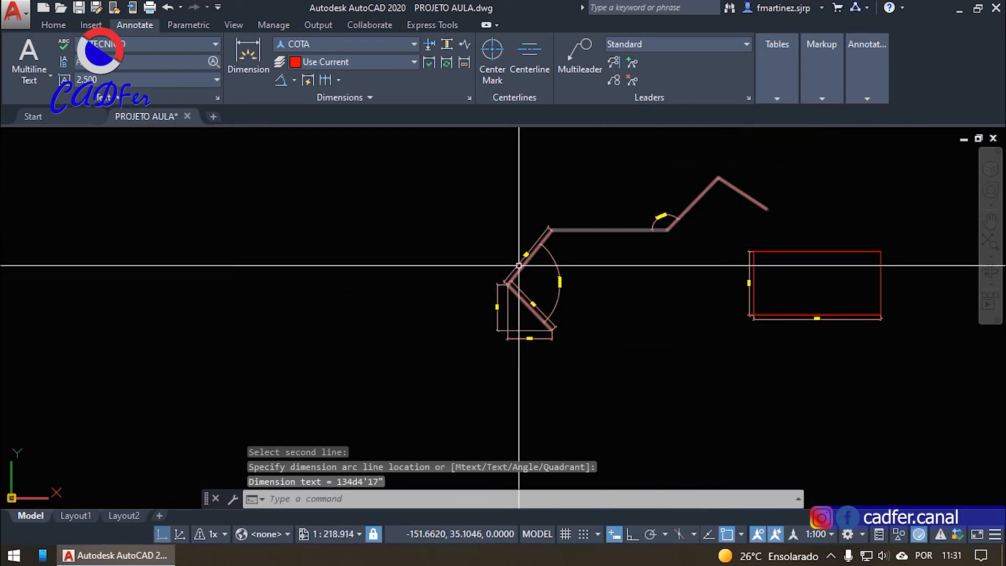
# - Start a new polyline to the left of the dimensioned one with two straight segments, the second about 7.6 m long
pyautogui.click(295, 80)
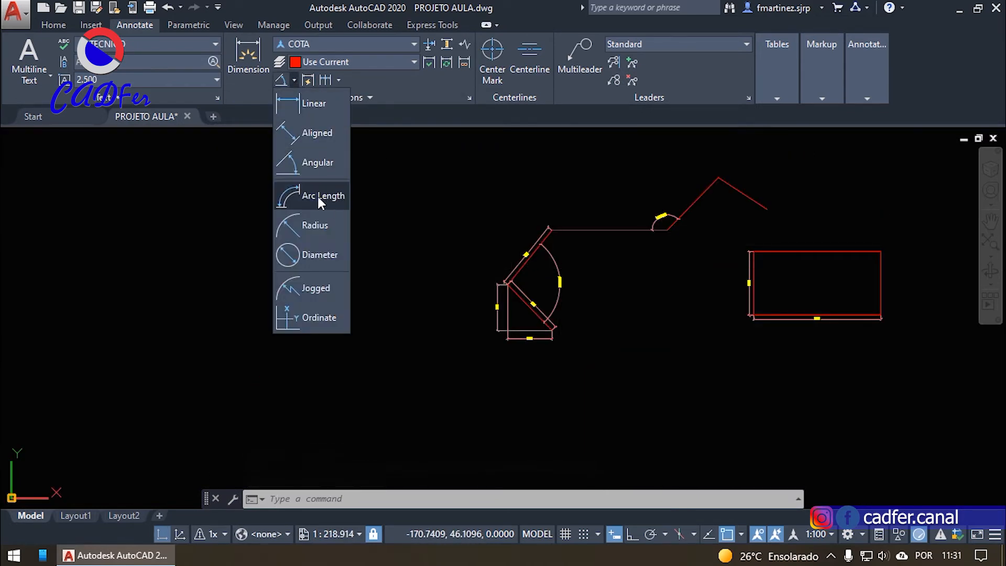
pyautogui.click(523, 196)
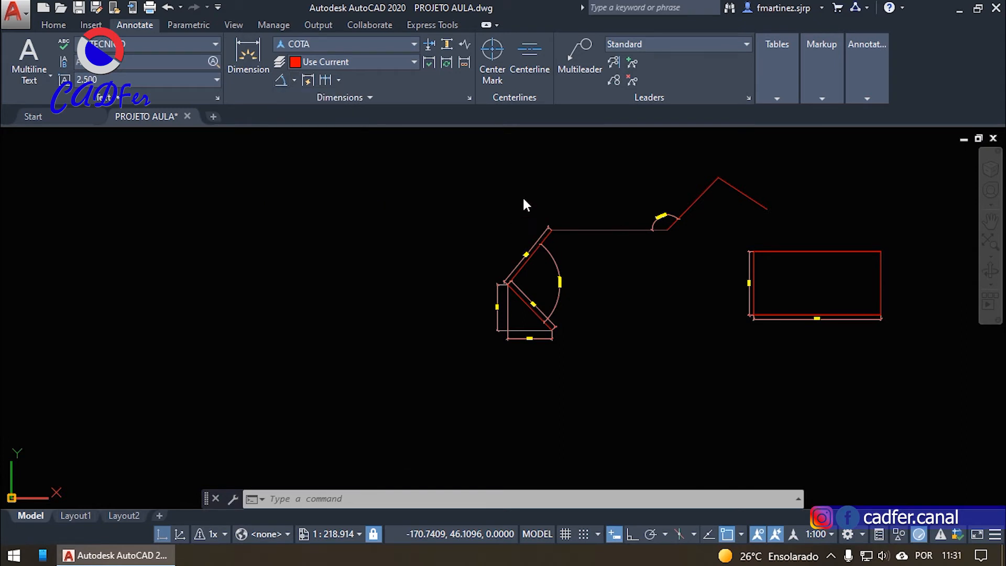
pyautogui.write('line')
pyautogui.press('Return')
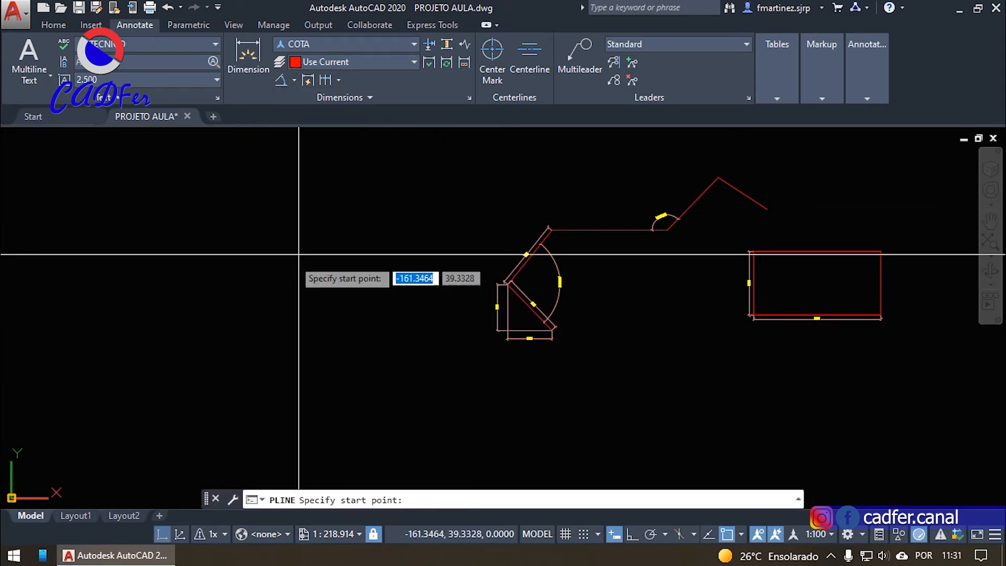
pyautogui.click(268, 321)
pyautogui.click(225, 265)
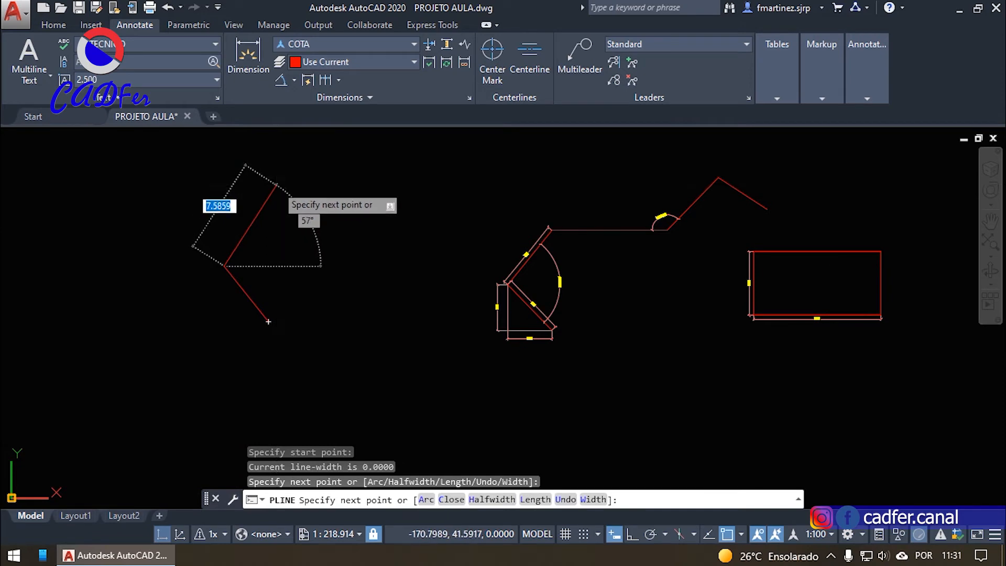
pyautogui.click(276, 184)
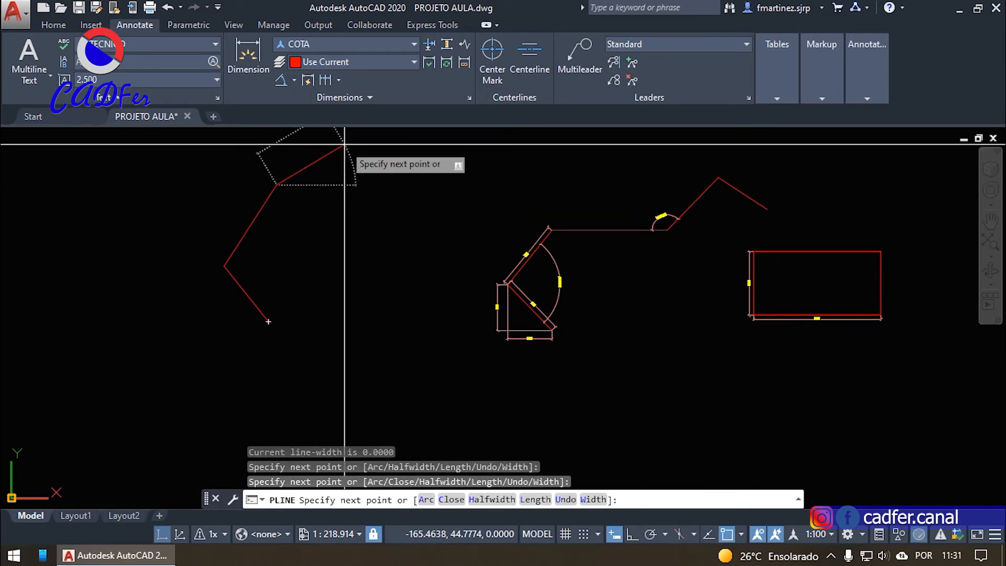
# - Continue the polyline with two tangent arcs spanning about 12.4 m and 13 m in an S shape, and finish it open
pyautogui.write('a')
pyautogui.press('Return')
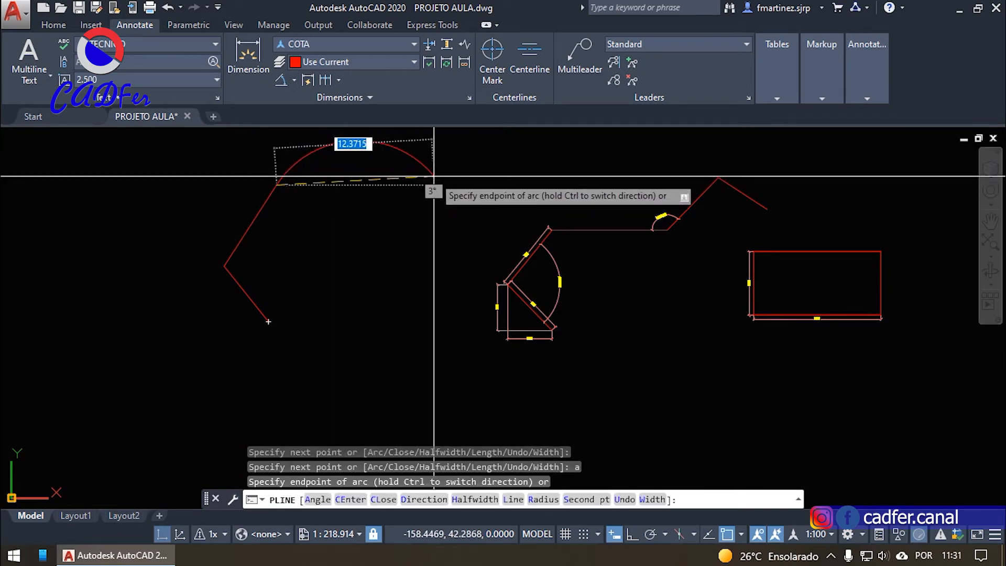
pyautogui.click(433, 176)
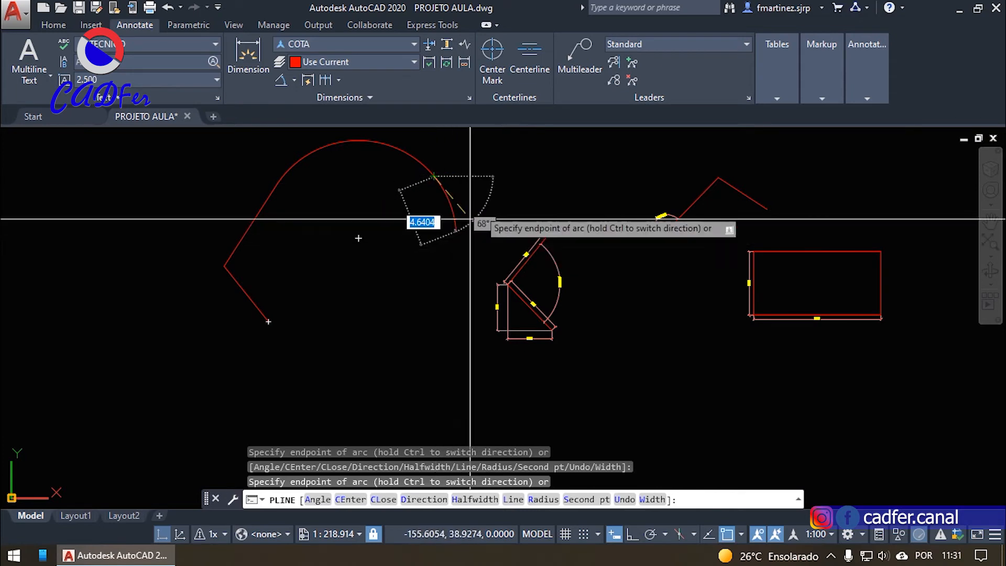
pyautogui.scroll(-1, 487, 173)
pyautogui.scroll(1, 473, 307)
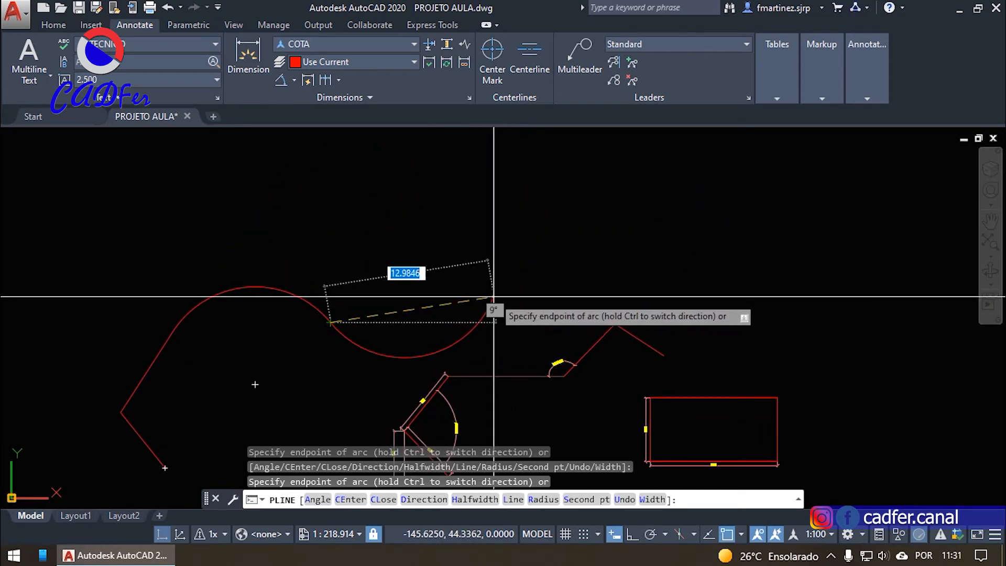
pyautogui.click(494, 297)
pyautogui.press('Return')
pyautogui.scroll(-2, 294, 334)
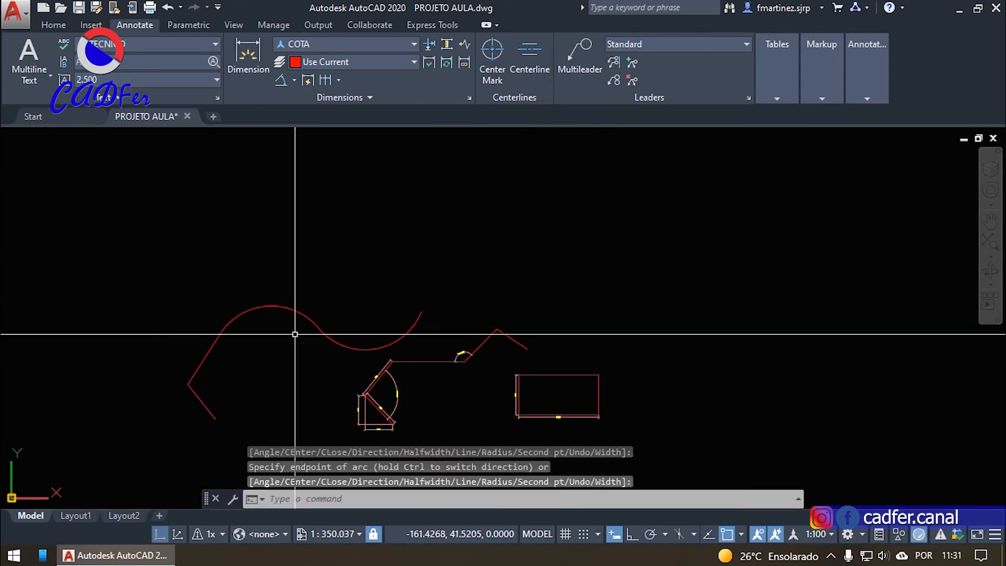
# - Add an arc length dimension to the new polyline's first arc, placing it just above the arc
pyautogui.moveTo(262, 335); pyautogui.dragTo(398, 234, button='middle')
pyautogui.scroll(2, 395, 209)
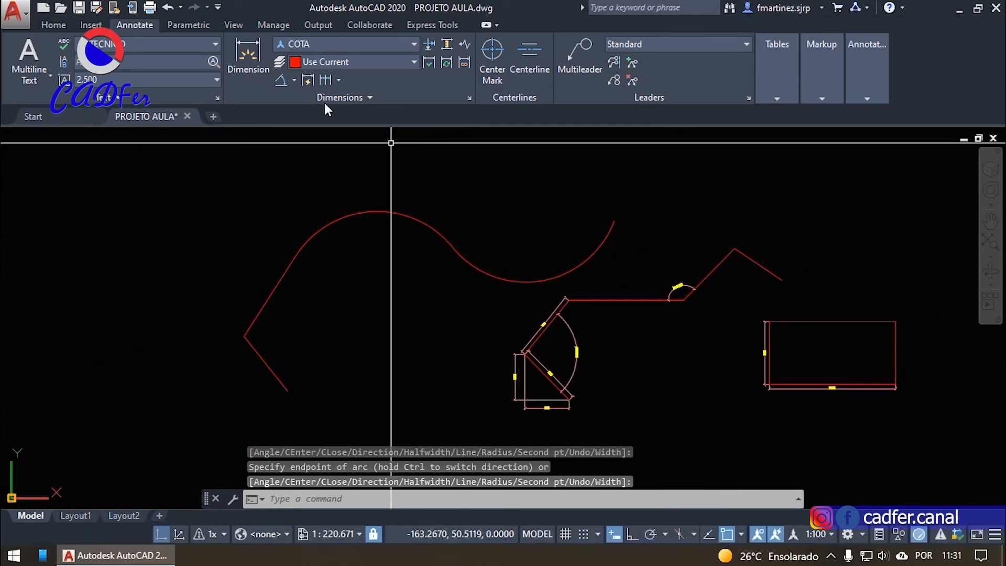
pyautogui.click(296, 78)
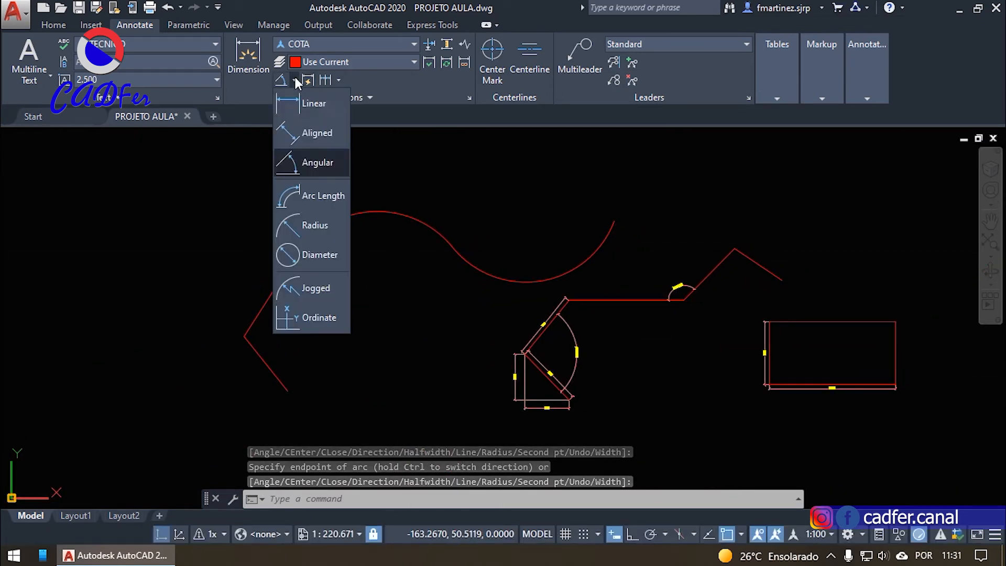
pyautogui.click(309, 197)
pyautogui.click(373, 208)
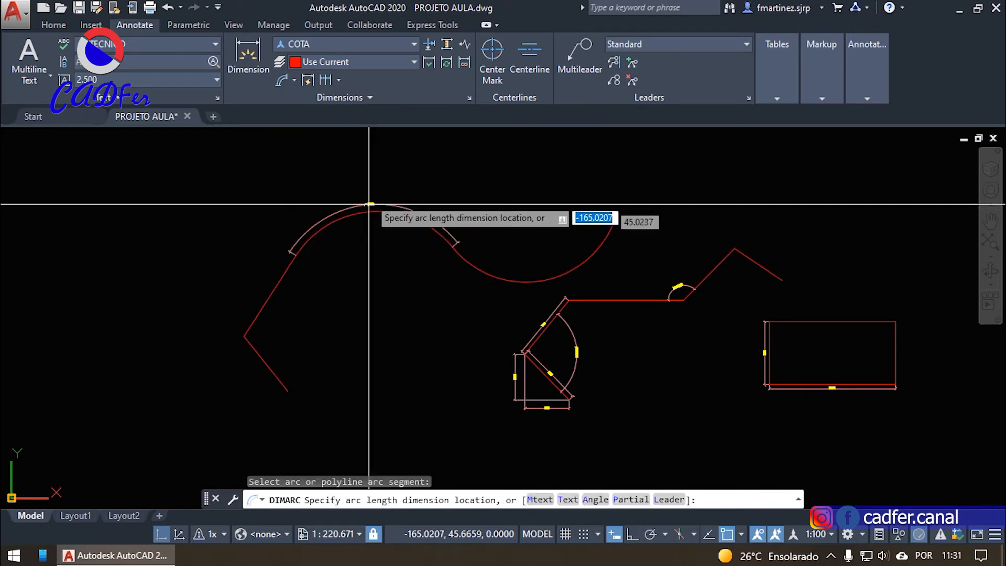
pyautogui.scroll(2, 370, 199)
pyautogui.scroll(2, 370, 194)
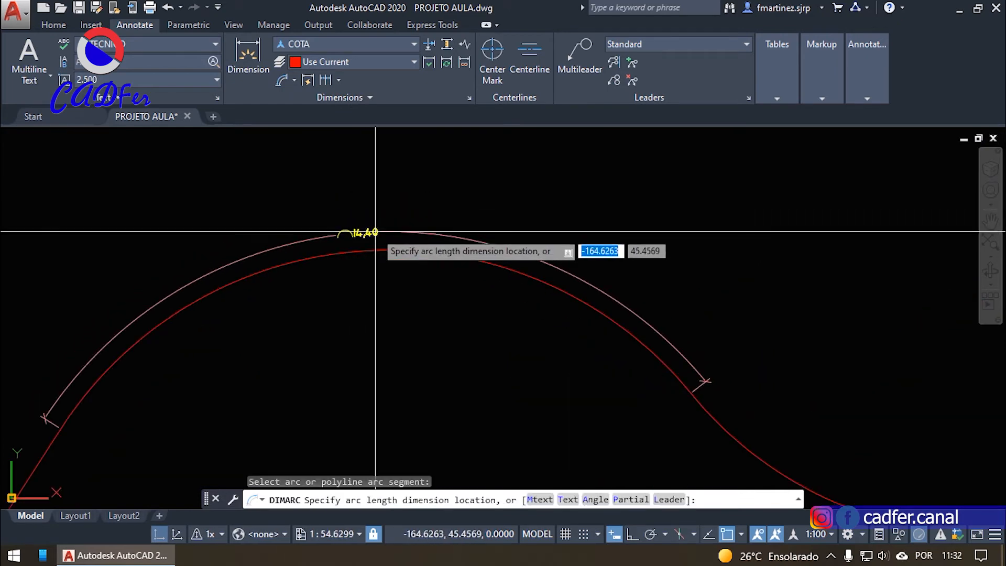
pyautogui.click(375, 231)
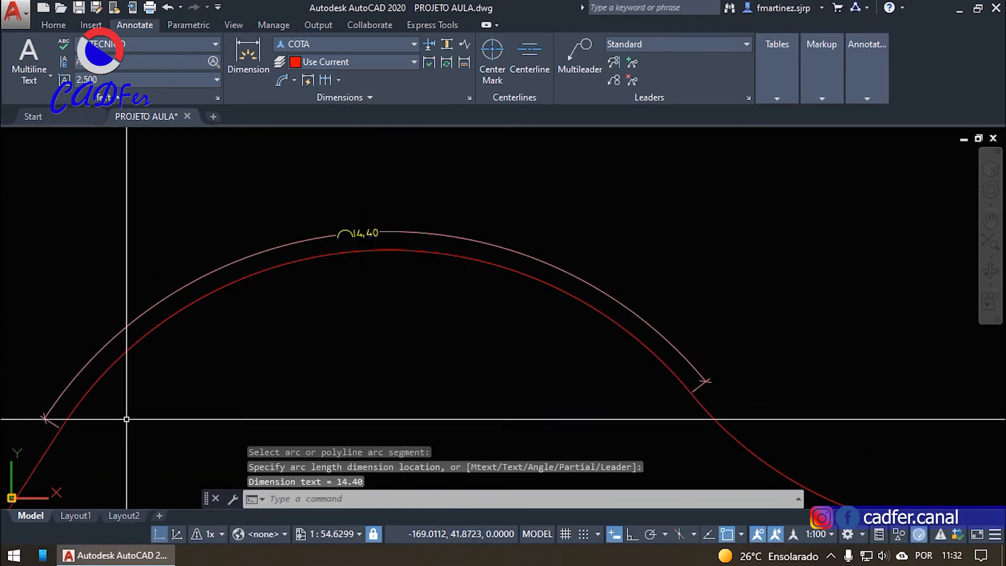
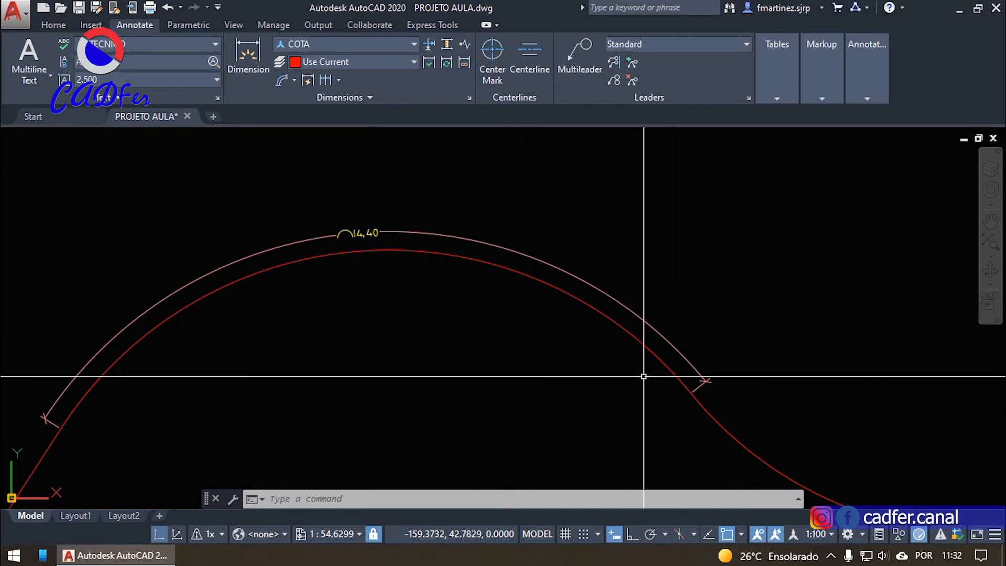
# - Start another arc length dimension with the DAR (DIMARC) command
pyautogui.scroll(-4, 317, 243)
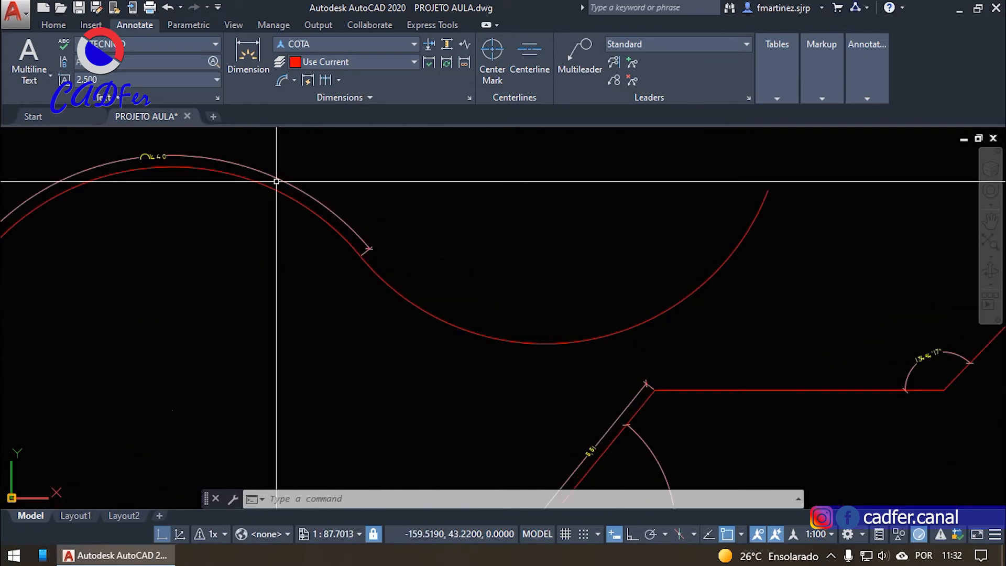
pyautogui.scroll(2, 337, 306)
pyautogui.write('DAR')
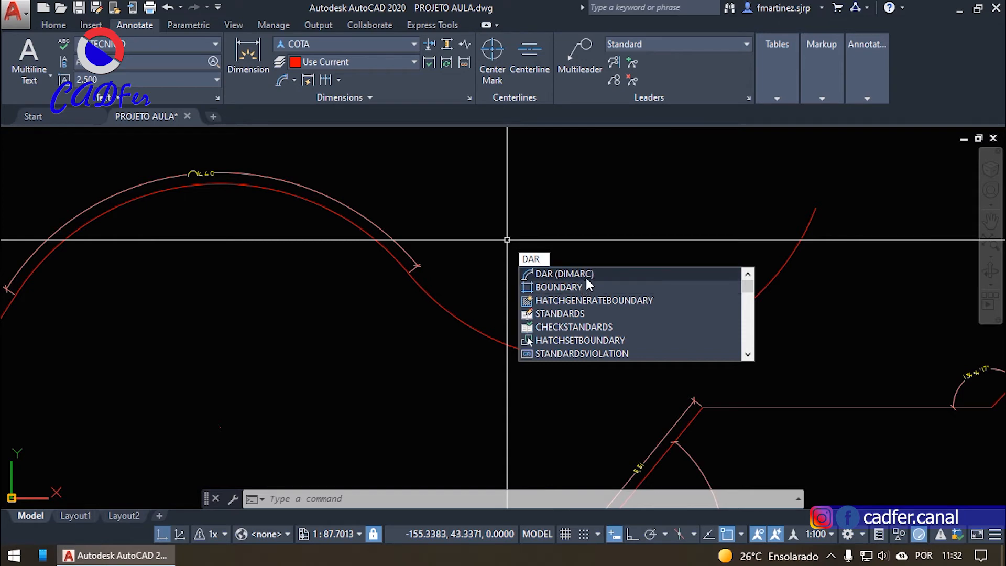
# - Add an arc length dimension to the lower, upward-opening arc and place it just below the curve
pyautogui.click(586, 276)
pyautogui.click(610, 357)
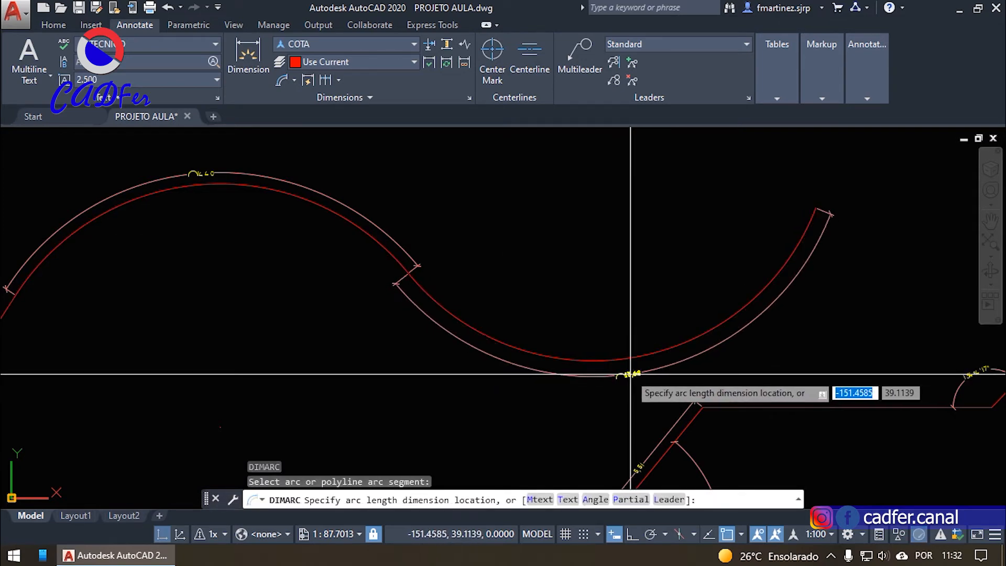
pyautogui.click(629, 373)
pyautogui.scroll(5, 627, 409)
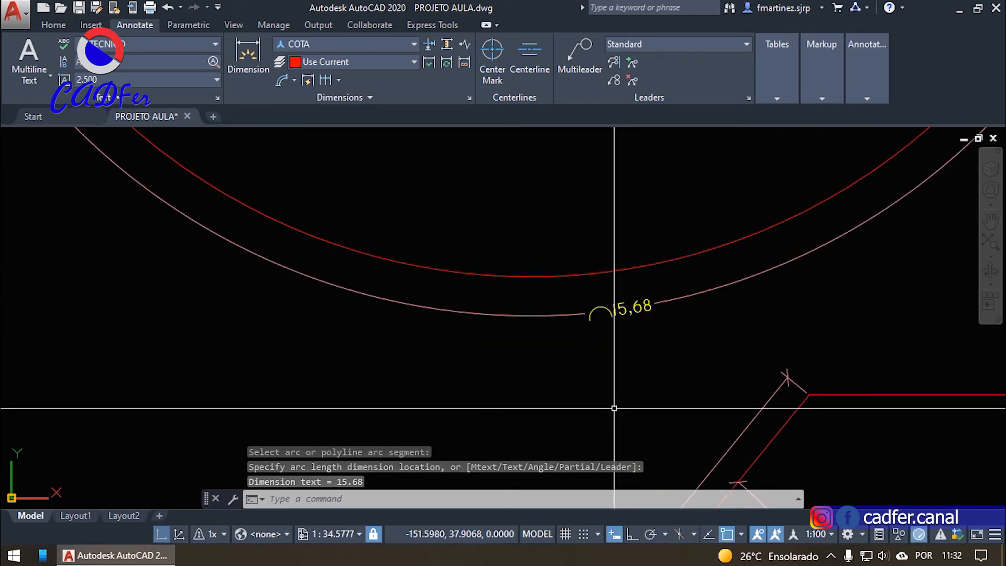
pyautogui.scroll(-8, 612, 406)
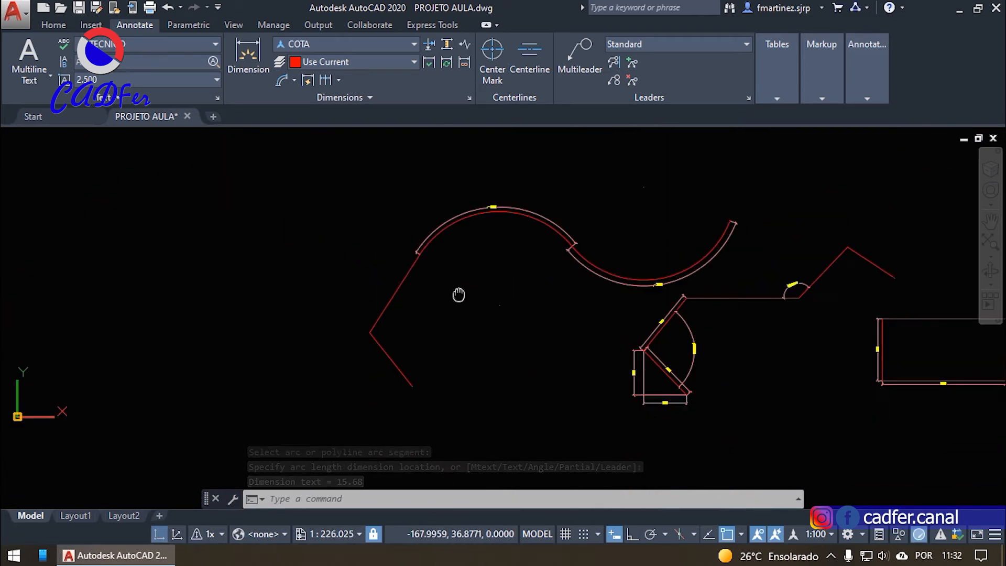
pyautogui.moveTo(471, 233); pyautogui.dragTo(50, 225, button='middle')
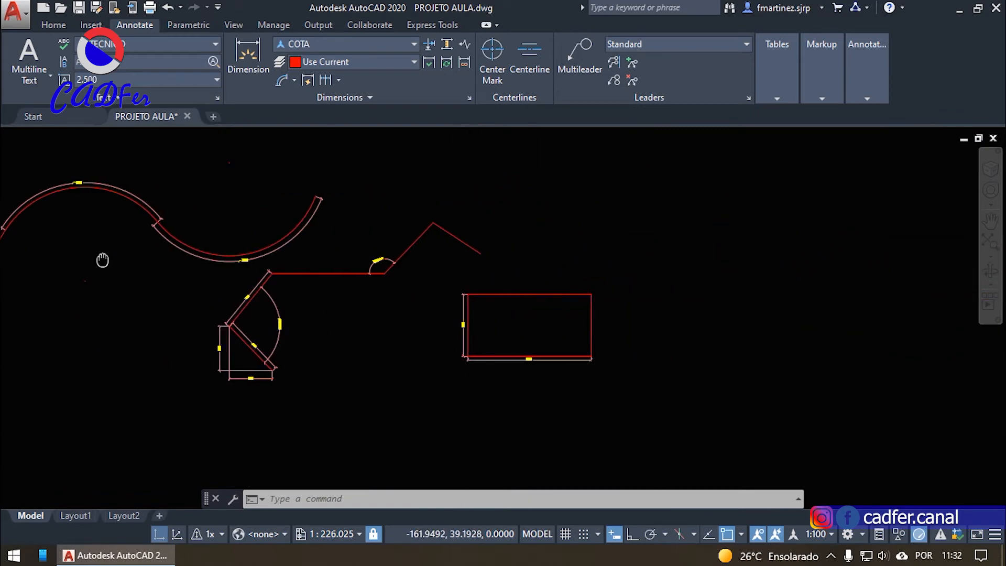
pyautogui.moveTo(121, 256); pyautogui.dragTo(448, 265, button='middle')
pyautogui.scroll(2, 658, 328)
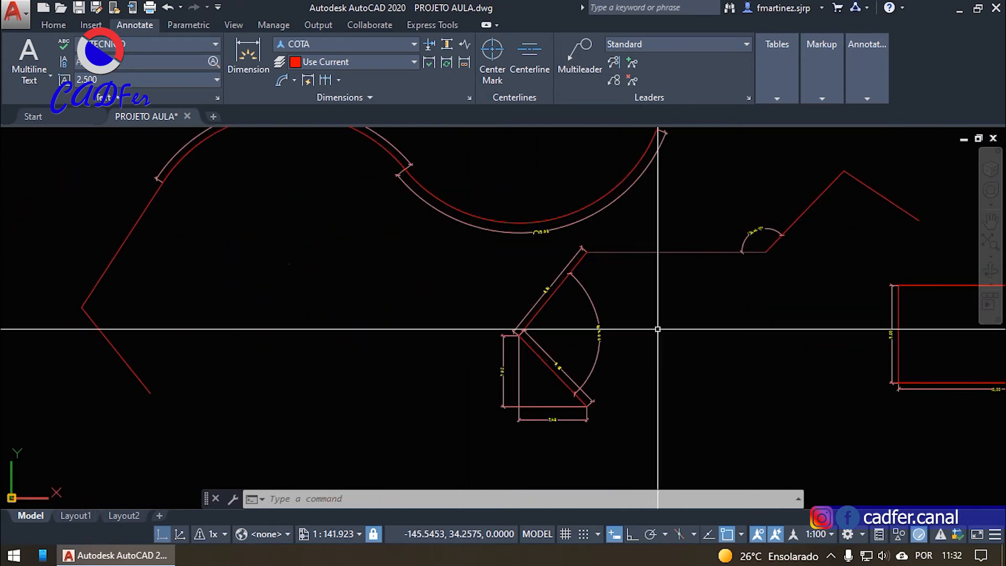
pyautogui.moveTo(658, 328); pyautogui.dragTo(566, 277, button='middle')
pyautogui.scroll(-2, 593, 286)
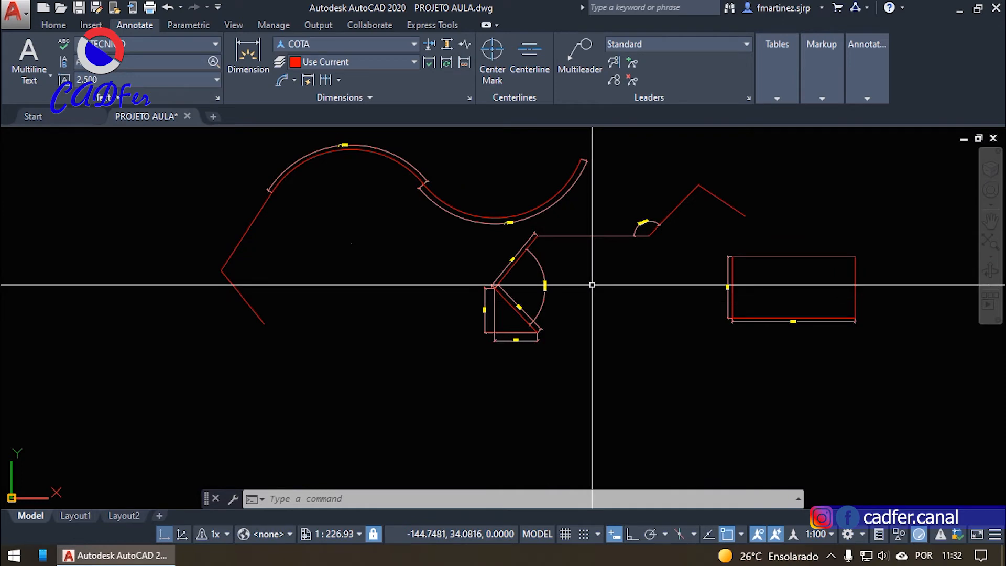
# - Draw a rising four-step staircase polyline with Ortho on in the empty area beside the curved shape, treads about 7.1, 7.6, 9.5 and 8.9 wide
pyautogui.moveTo(373, 297); pyautogui.dragTo(613, 295, button='middle')
pyautogui.scroll(-2, 546, 340)
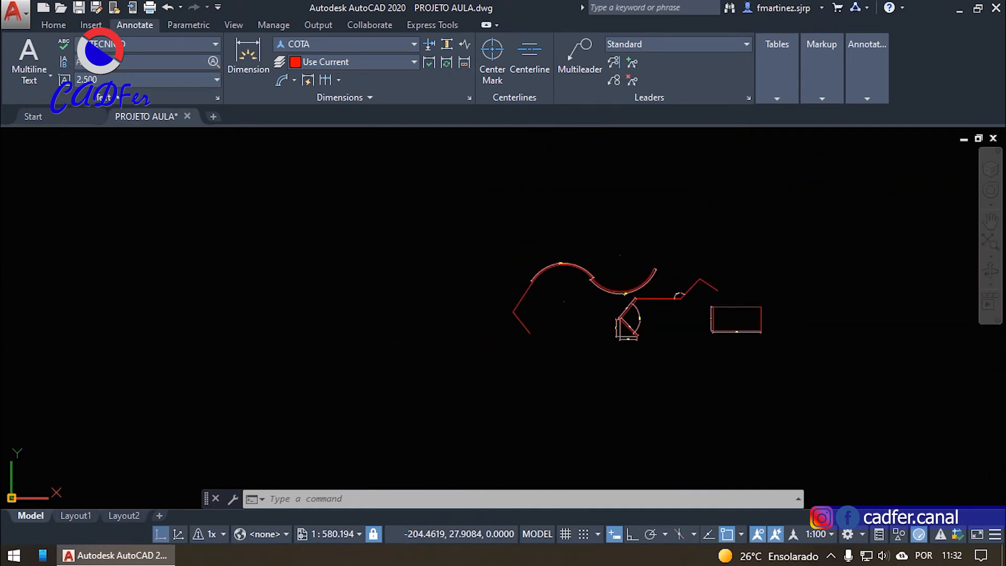
pyautogui.write('pl')
pyautogui.press('Return')
pyautogui.click(267, 383)
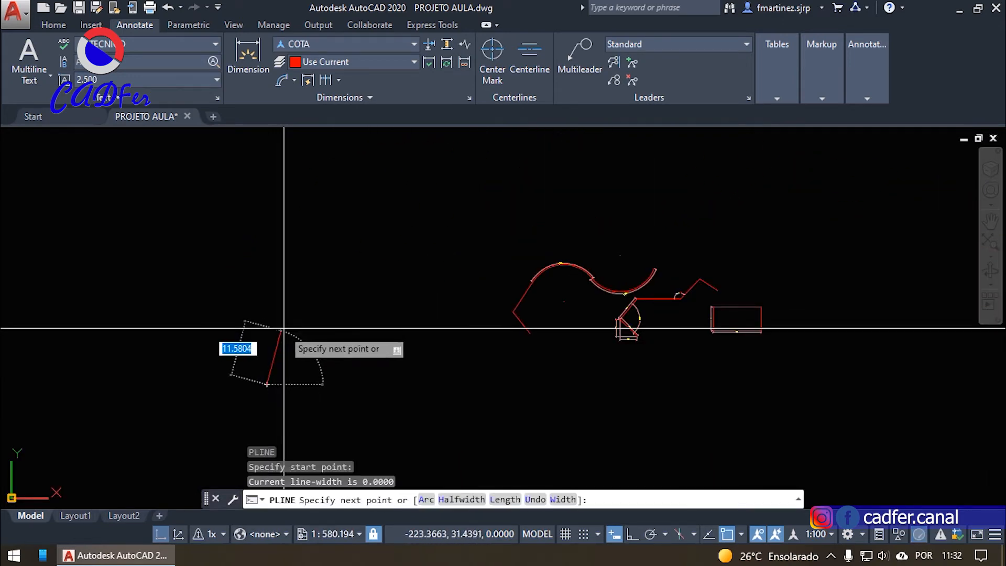
pyautogui.press('F8')
pyautogui.scroll(2, 257, 360)
pyautogui.click(282, 361)
pyautogui.click(369, 361)
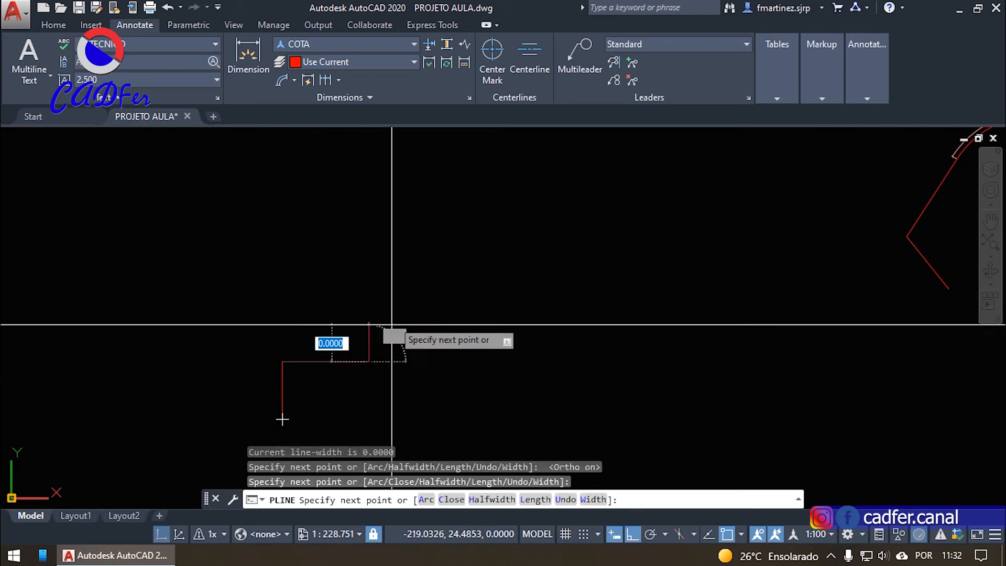
pyautogui.click(384, 301)
pyautogui.click(461, 309)
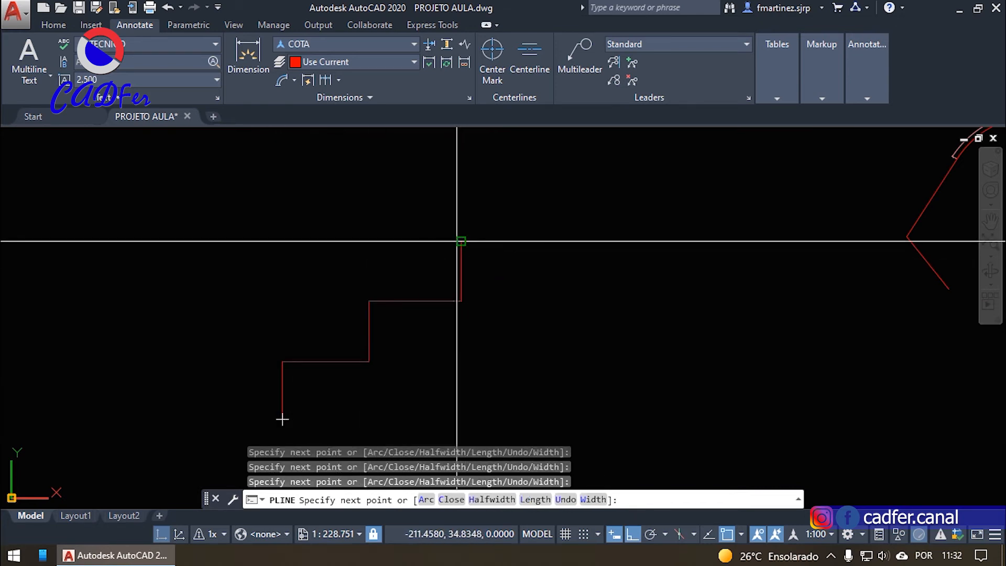
pyautogui.click(461, 241)
pyautogui.click(576, 183)
pyautogui.click(576, 183)
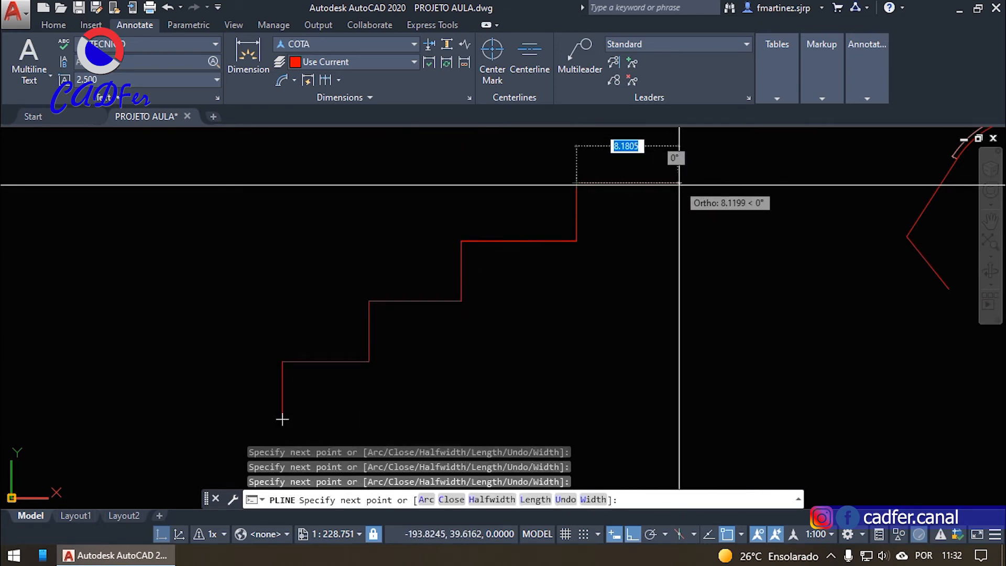
pyautogui.click(681, 158)
pyautogui.rightClick(650, 364)
pyautogui.scroll(-2, 649, 364)
pyautogui.scroll(2, 528, 369)
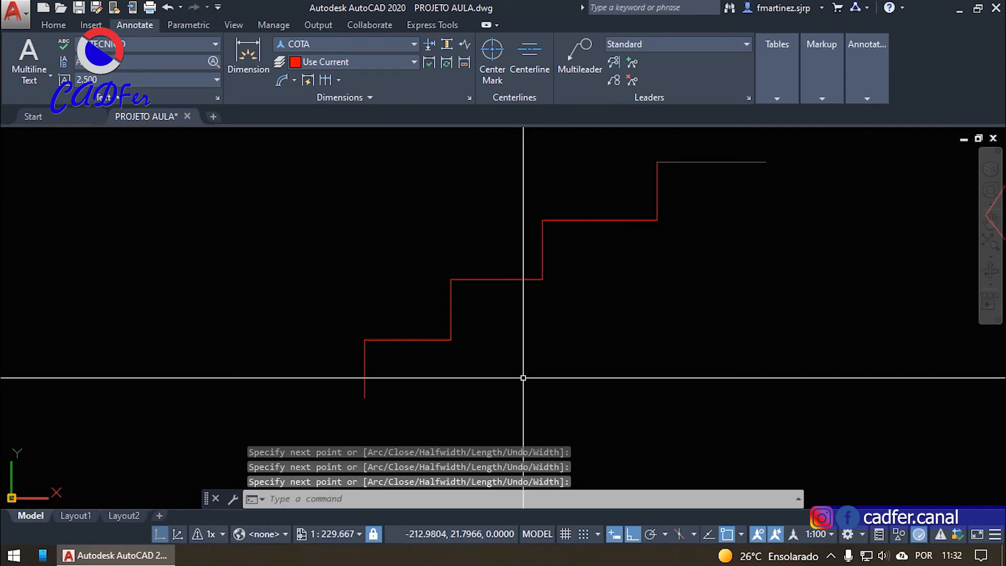
pyautogui.scroll(-2, 540, 406)
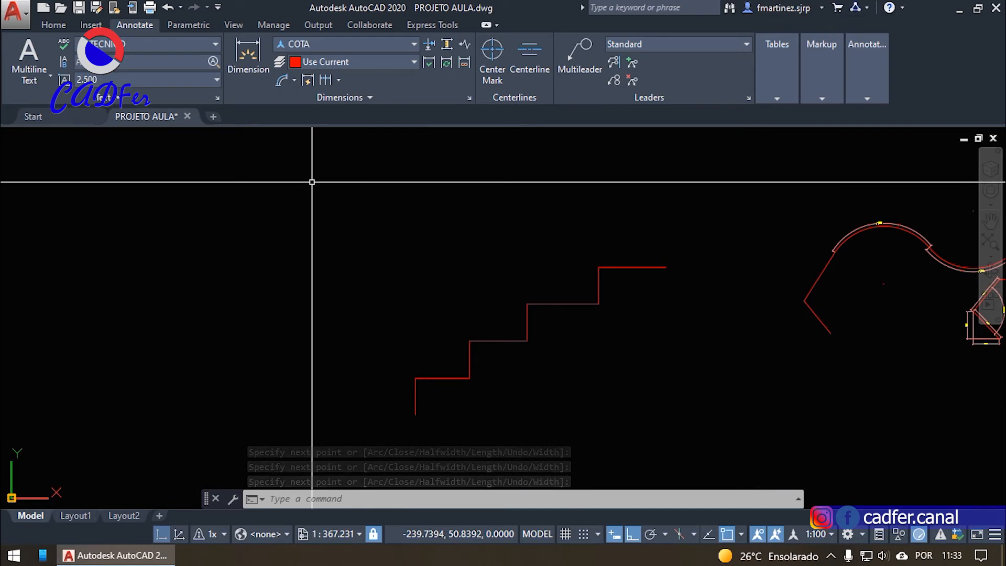
# - Add a horizontal linear dimension from the top of the first riser to the top of the second, placed above the staircase
pyautogui.write('dli')
pyautogui.press('Return')
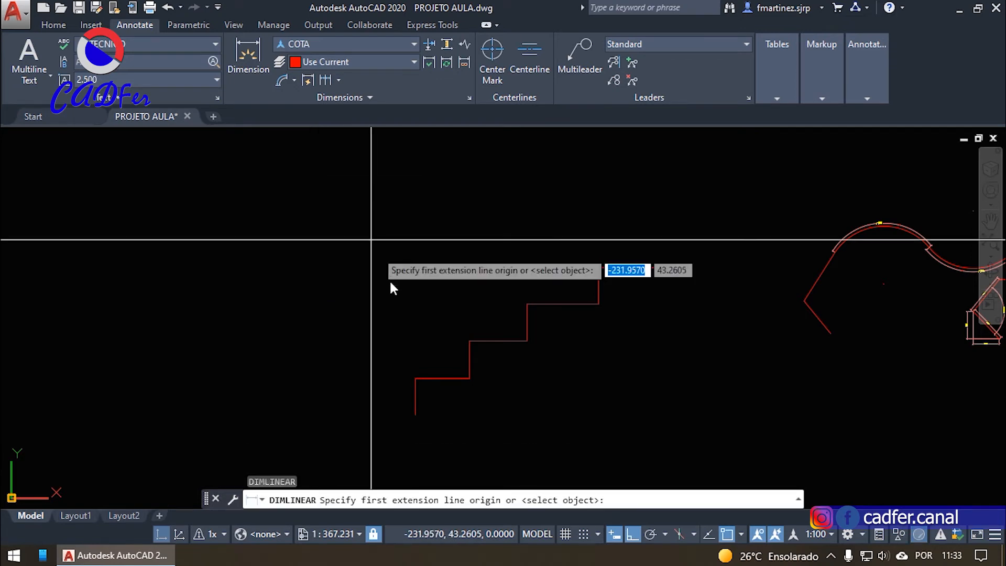
pyautogui.click(415, 378)
pyautogui.click(469, 341)
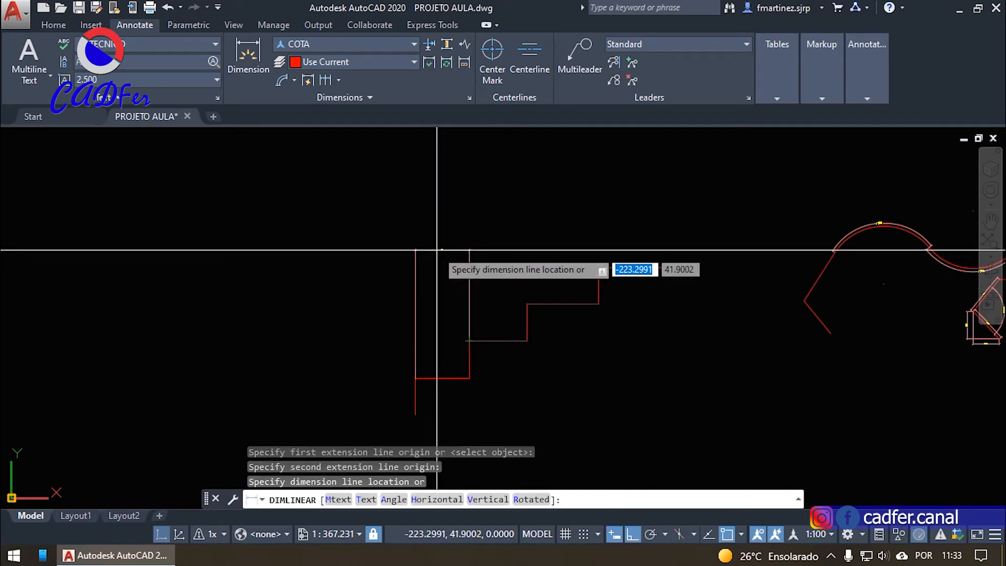
pyautogui.click(437, 251)
pyautogui.scroll(4, 461, 287)
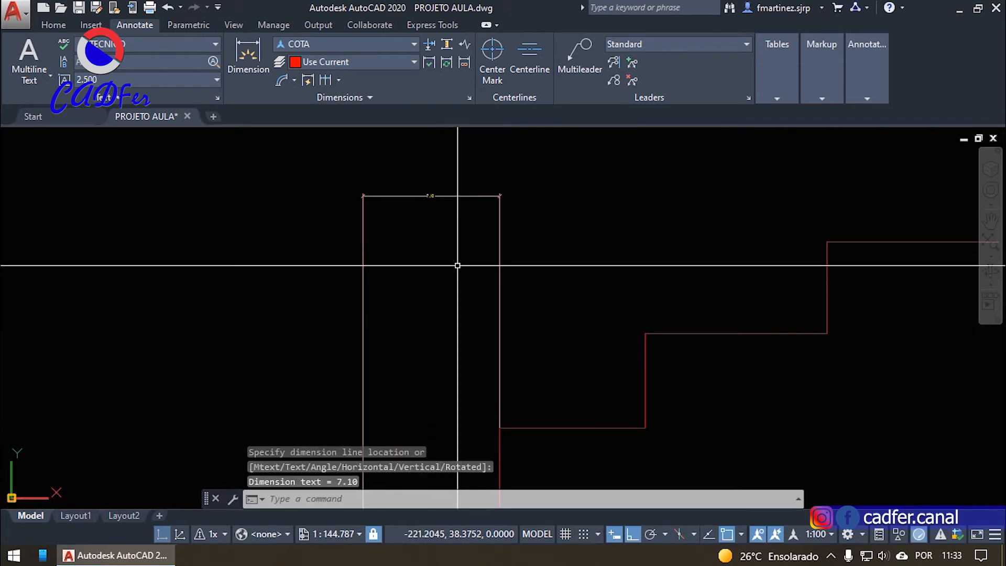
pyautogui.moveTo(455, 285)
pyautogui.mouseDown(button='middle')
pyautogui.moveTo(471, 222)
pyautogui.moveTo(456, 238)
pyautogui.mouseUp(button='middle')
pyautogui.scroll(4, 438, 163)
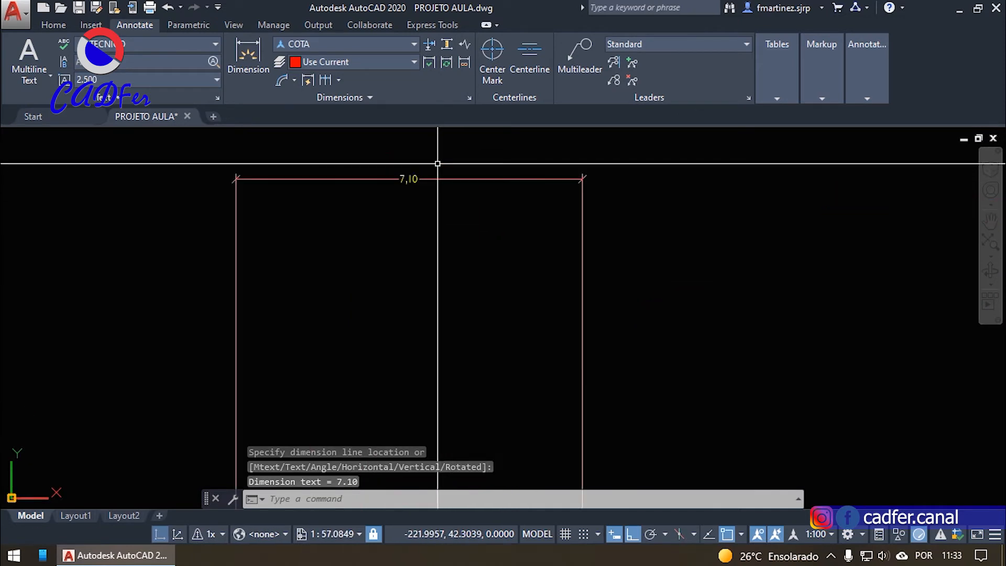
pyautogui.scroll(-2, 400, 208)
pyautogui.scroll(-2, 400, 208)
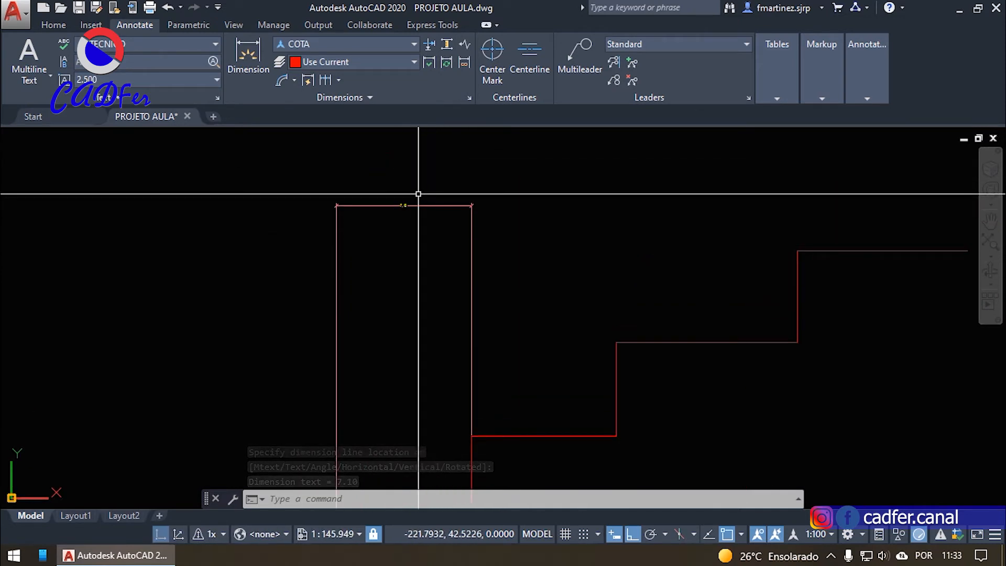
# - Continue the first tread's dimension from its right extension line across the remaining three treads to the upper end of the staircase
pyautogui.moveTo(763, 221); pyautogui.dragTo(620, 211, button='middle')
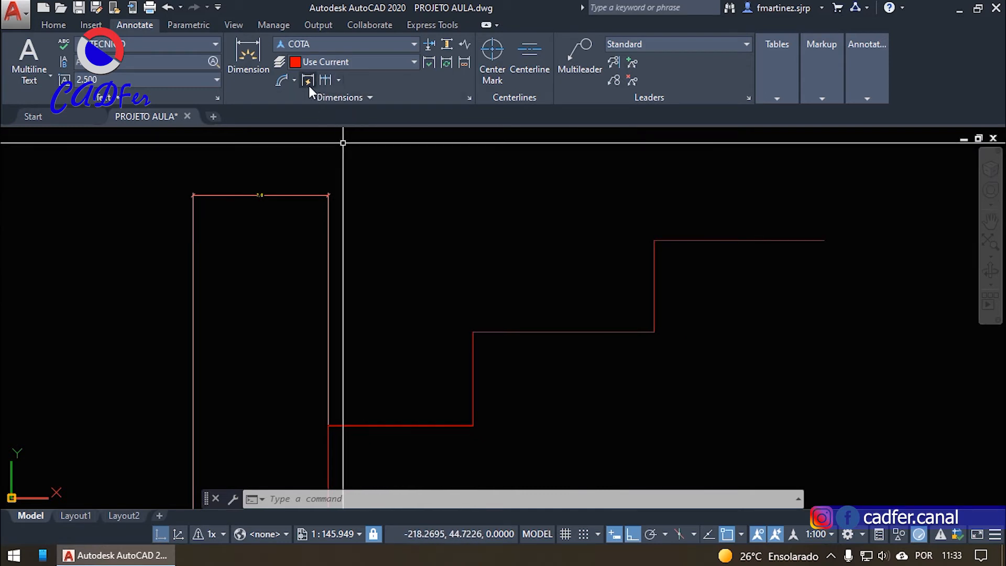
pyautogui.click(340, 80)
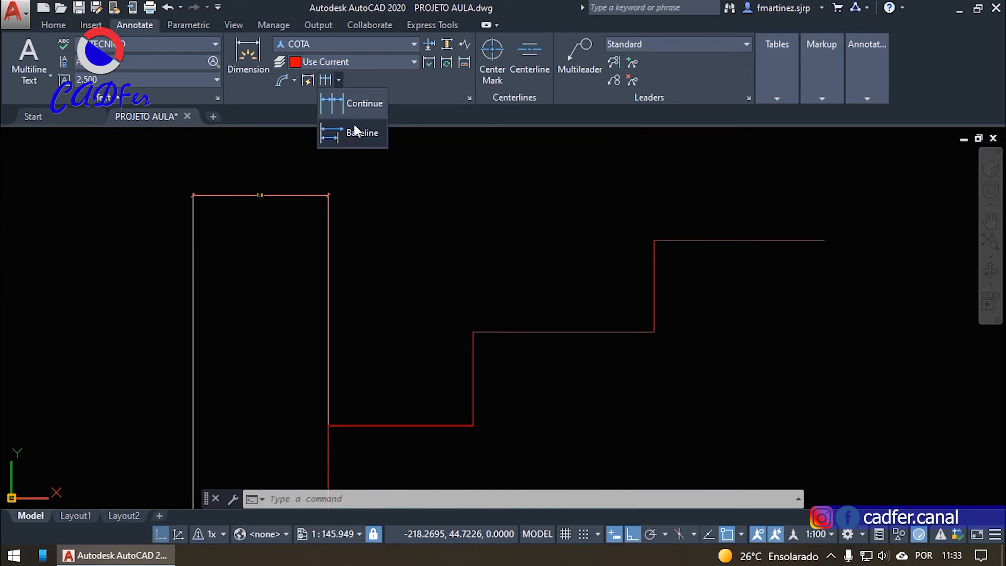
pyautogui.click(365, 109)
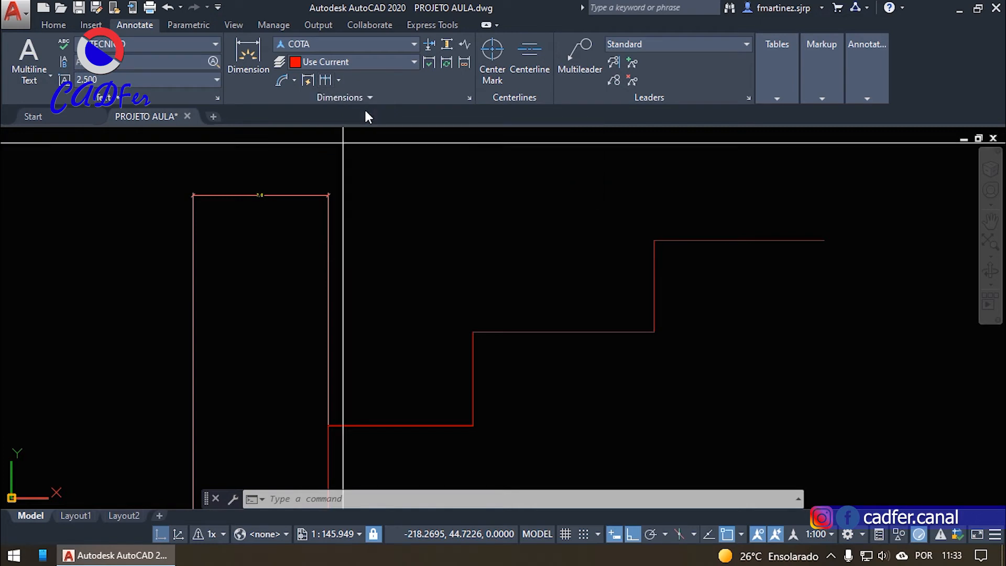
pyautogui.moveTo(434, 252); pyautogui.dragTo(481, 234, button='middle')
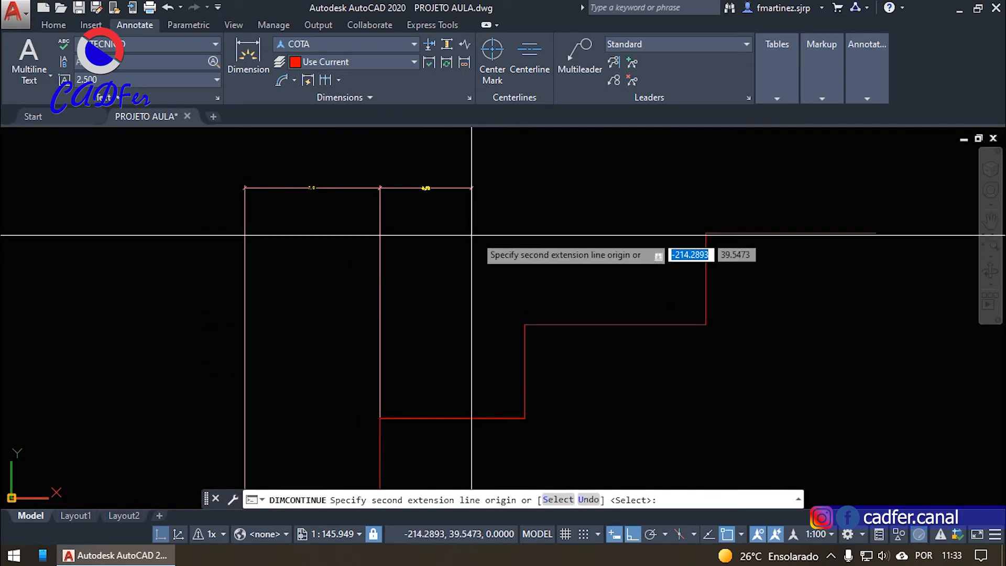
pyautogui.scroll(2, 488, 219)
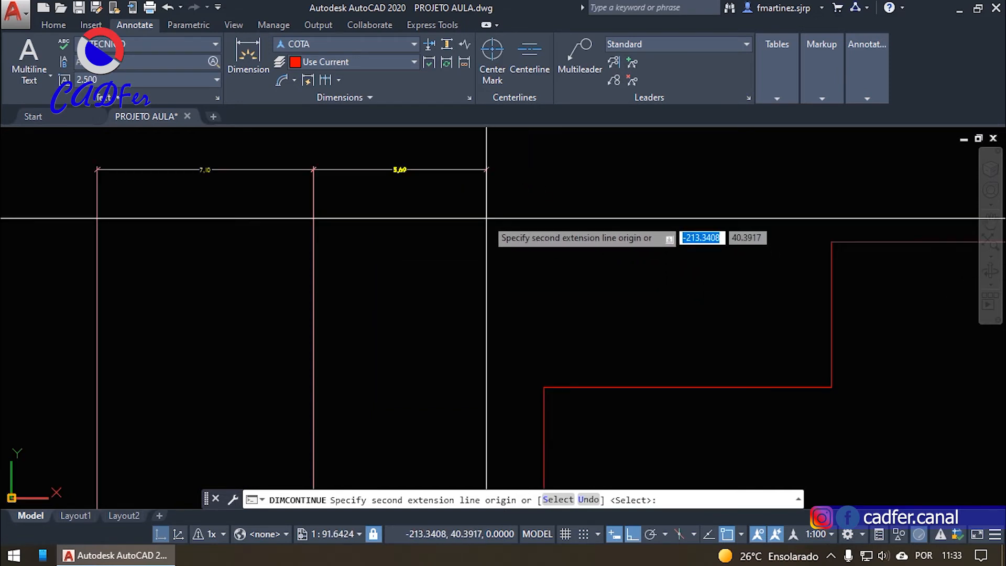
pyautogui.scroll(-2, 486, 218)
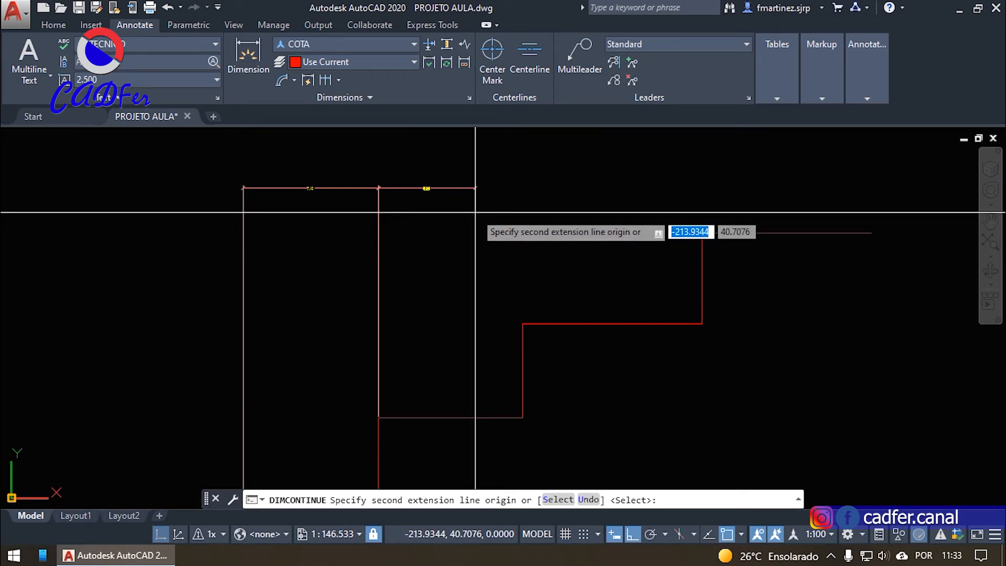
pyautogui.press('Return')
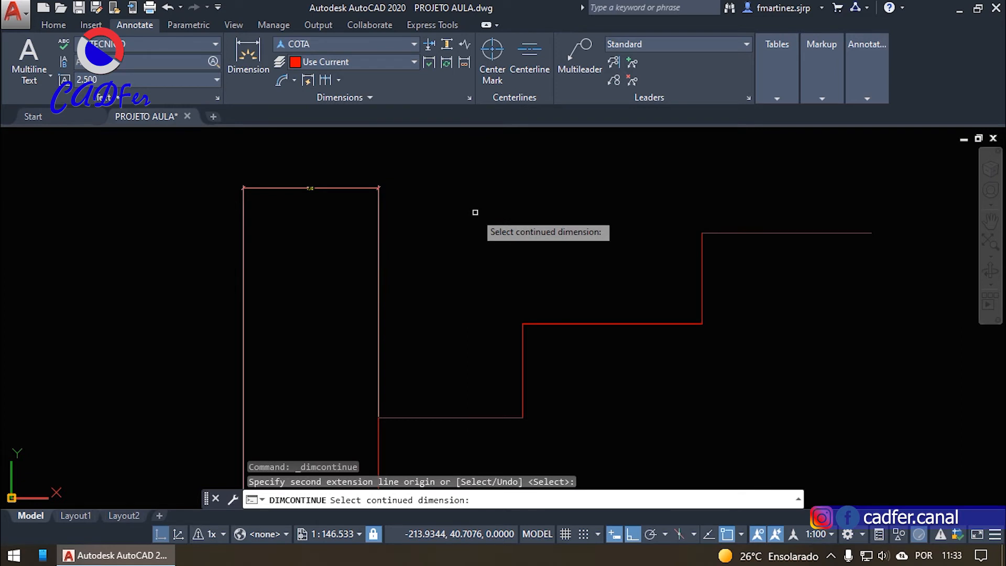
pyautogui.click(244, 235)
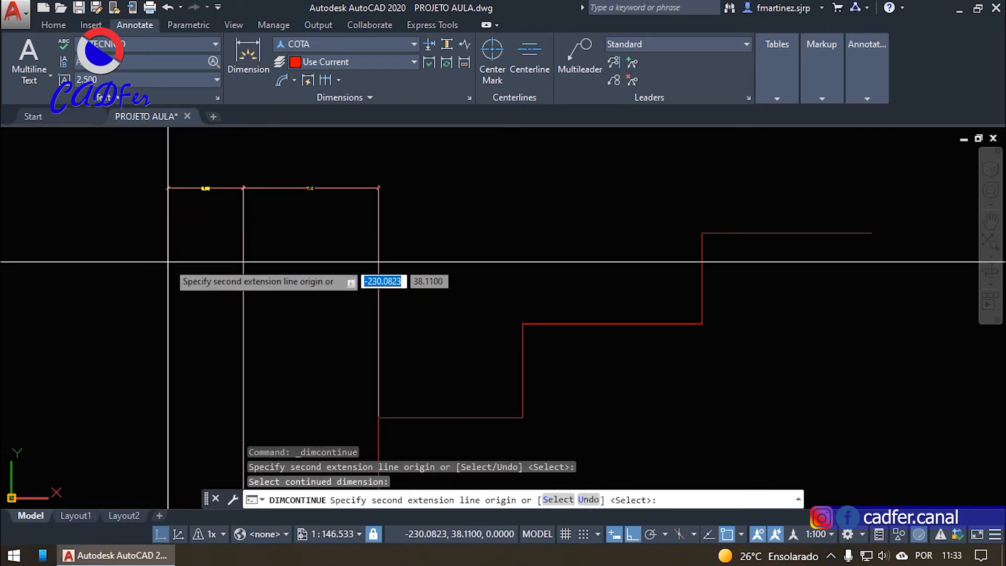
pyautogui.press('Return')
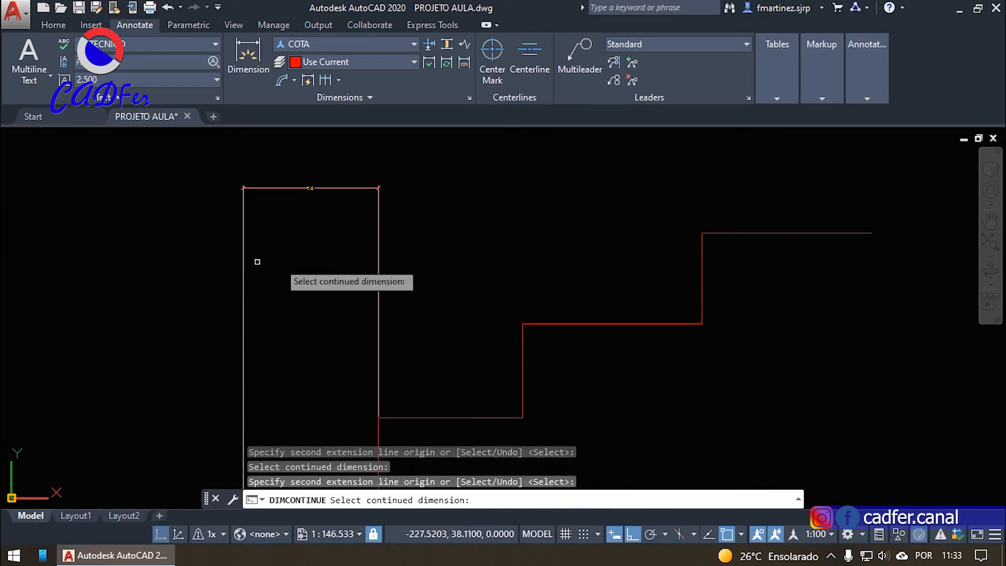
pyautogui.click(379, 240)
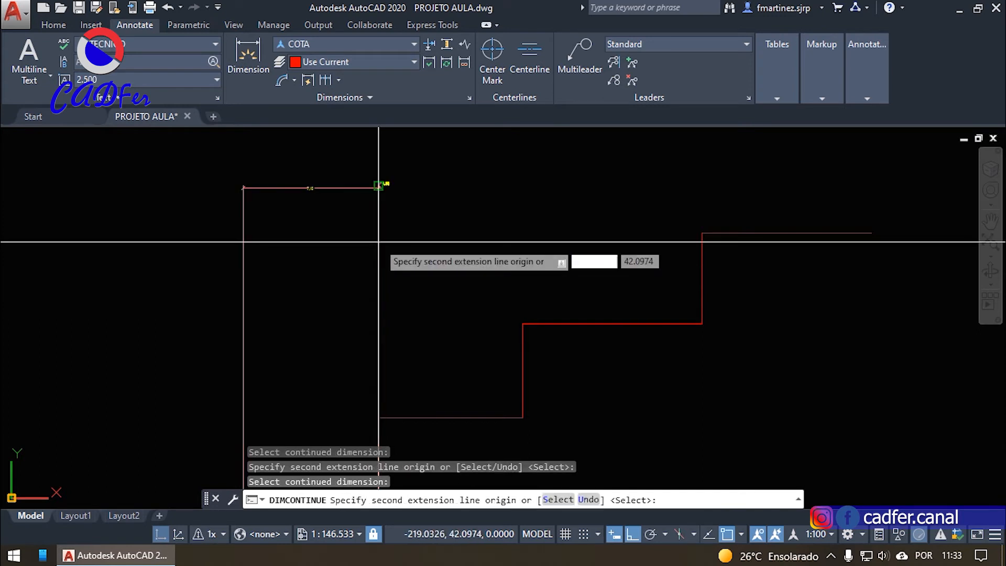
pyautogui.click(522, 324)
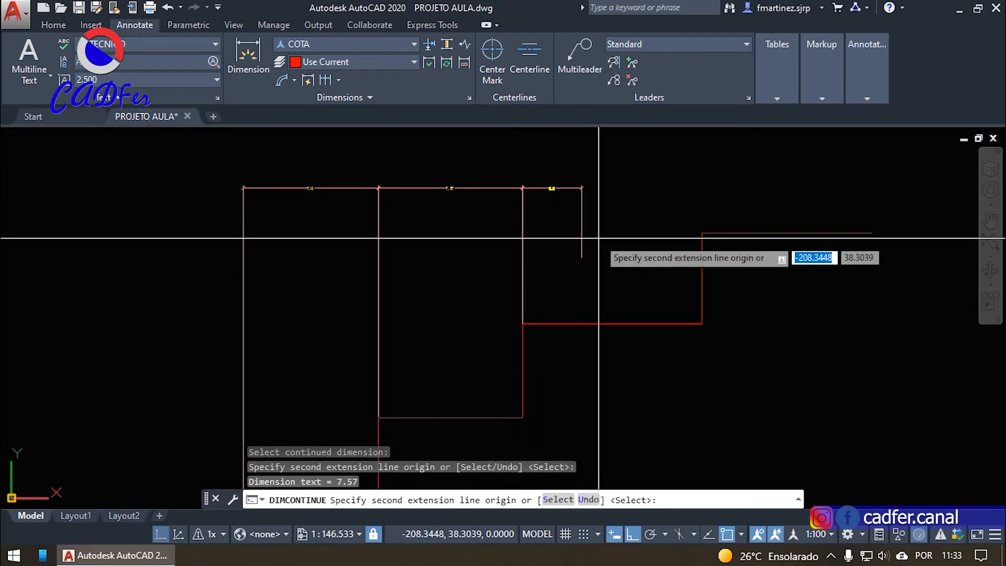
pyautogui.click(871, 232)
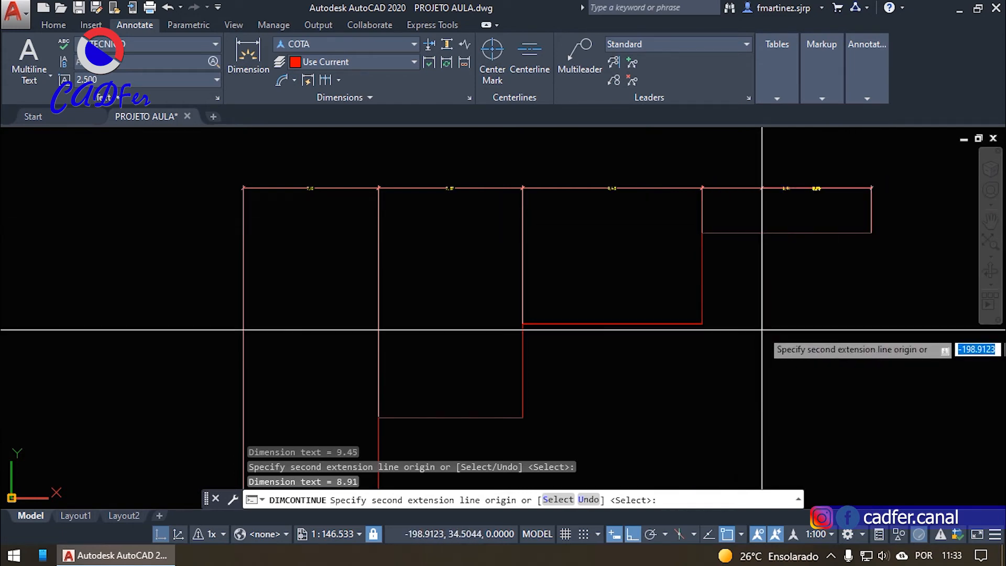
pyautogui.press('Return')
pyautogui.scroll(2, 584, 219)
pyautogui.moveTo(584, 218); pyautogui.dragTo(547, 231, button='middle')
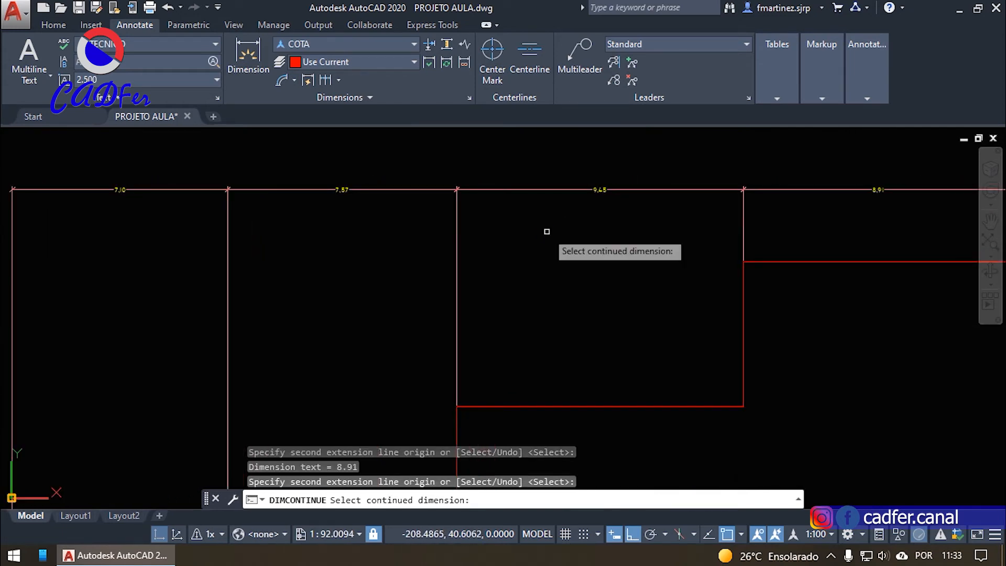
pyautogui.press('Return')
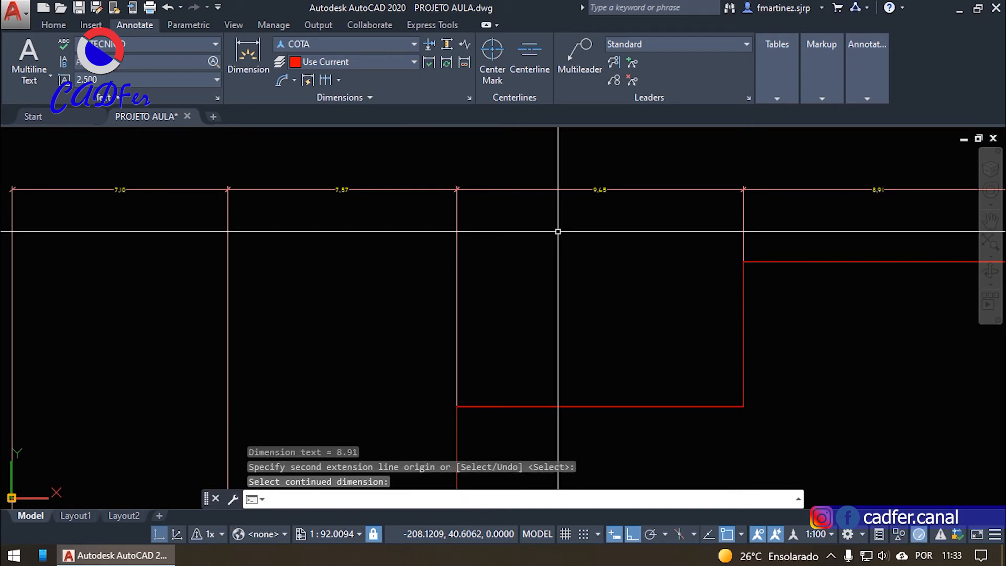
# - Add a vertical linear dimension to the staircase's lowest riser by selecting the riser itself, placed just outside the staircase beside it
pyautogui.scroll(-2, 557, 231)
pyautogui.scroll(-2, 597, 228)
pyautogui.scroll(1, 480, 383)
pyautogui.scroll(1, 473, 403)
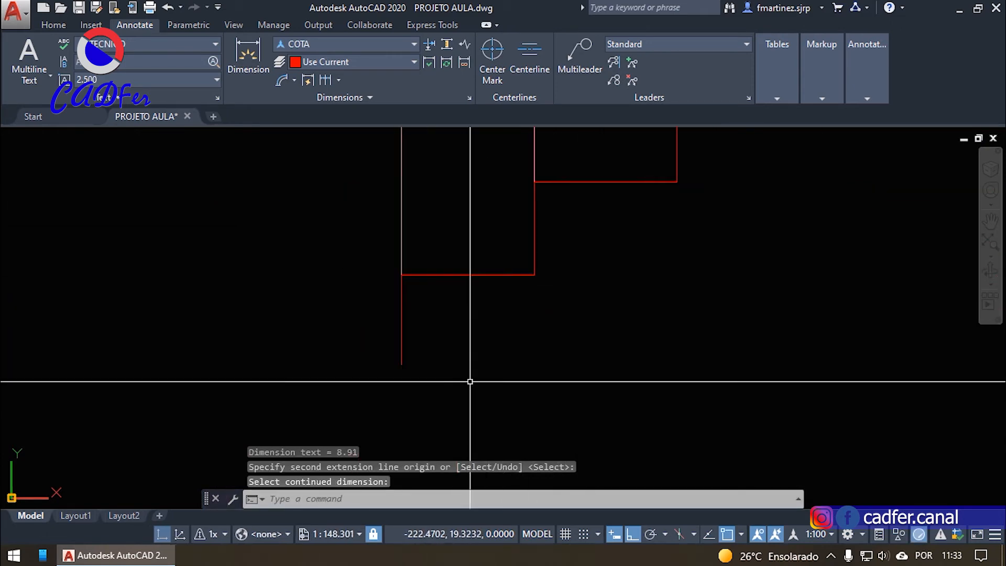
pyautogui.write('dli')
pyautogui.press('Return')
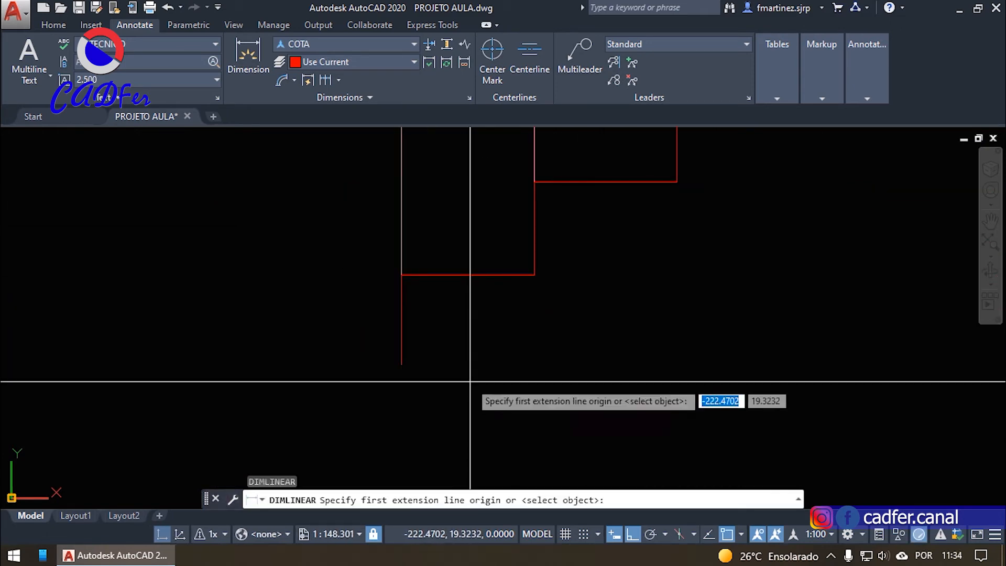
pyautogui.press('Return')
pyautogui.click(400, 326)
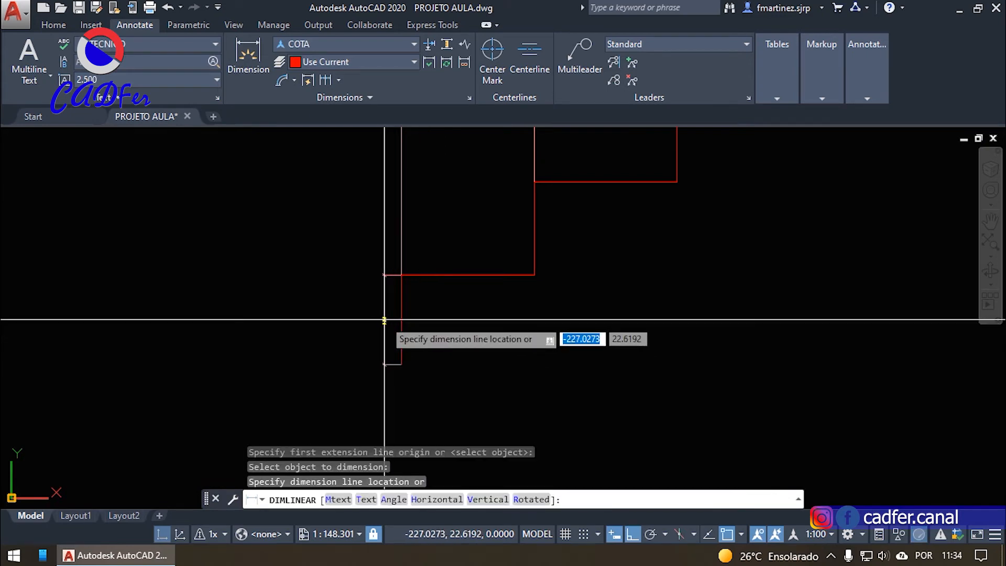
pyautogui.click(385, 319)
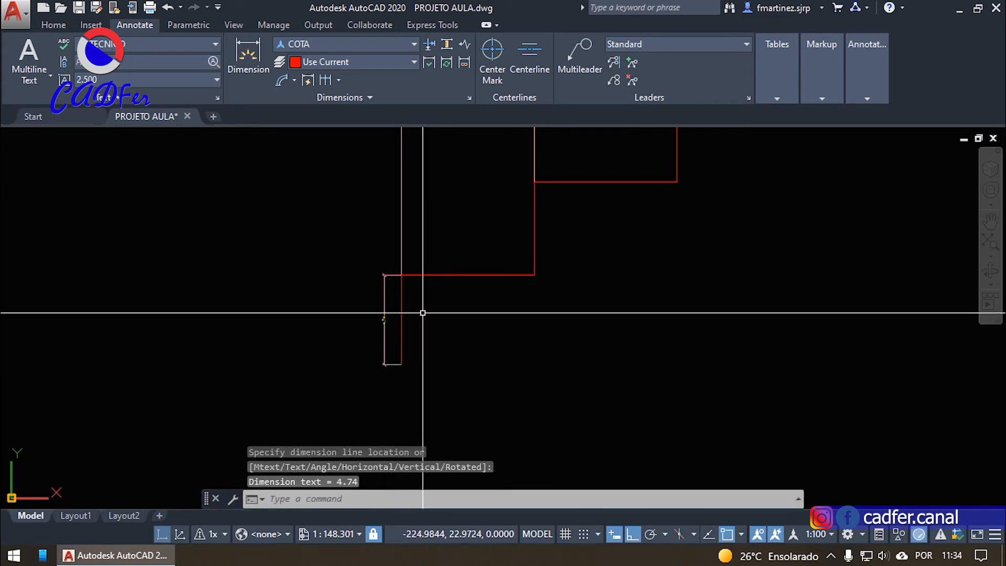
# - Continue the lowest riser's dimension from its upper extension line across the remaining three risers to the staircase's highest tread
pyautogui.press('Return')
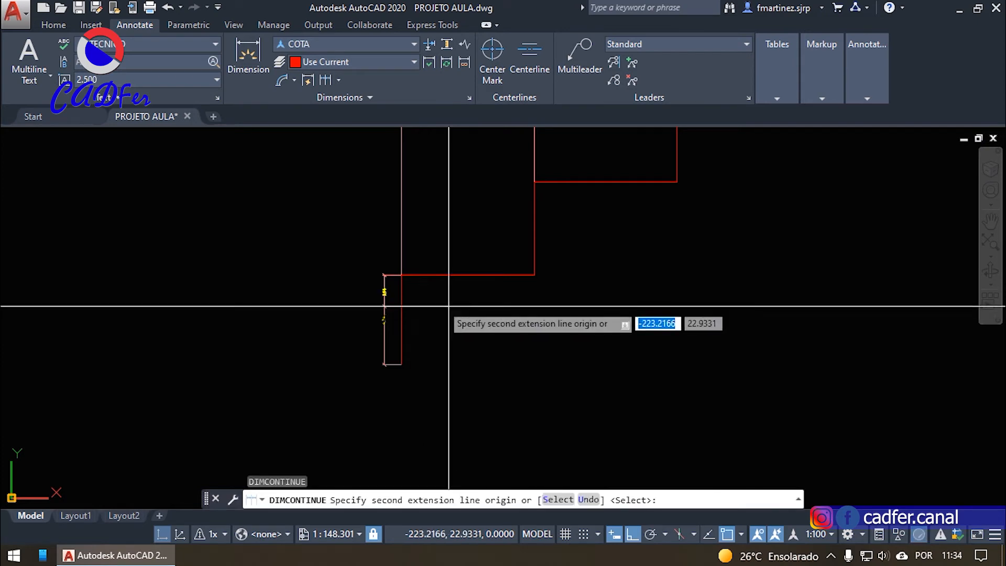
pyautogui.press('Return')
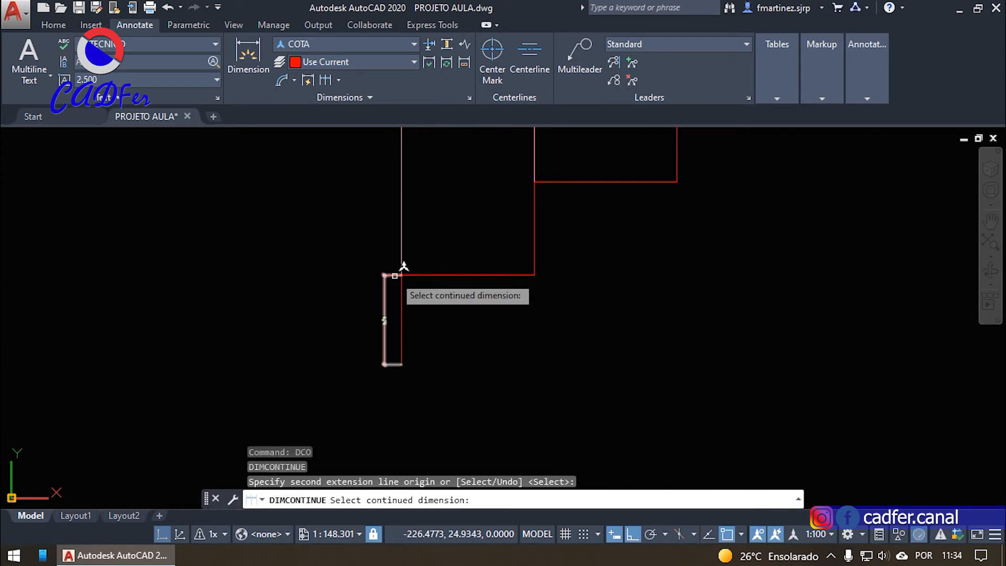
pyautogui.click(395, 275)
pyautogui.moveTo(607, 207); pyautogui.dragTo(535, 442, button='middle')
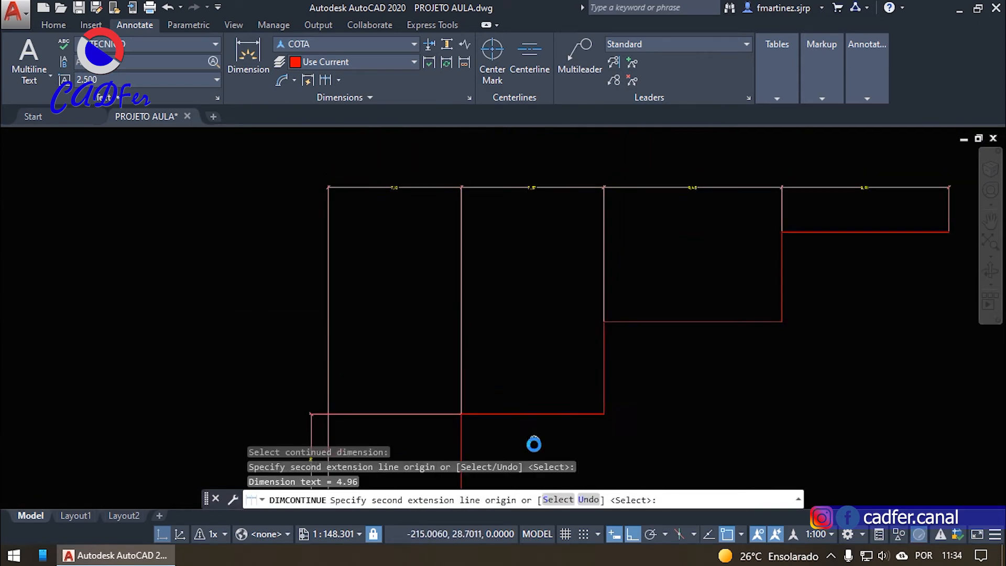
pyautogui.click(600, 331)
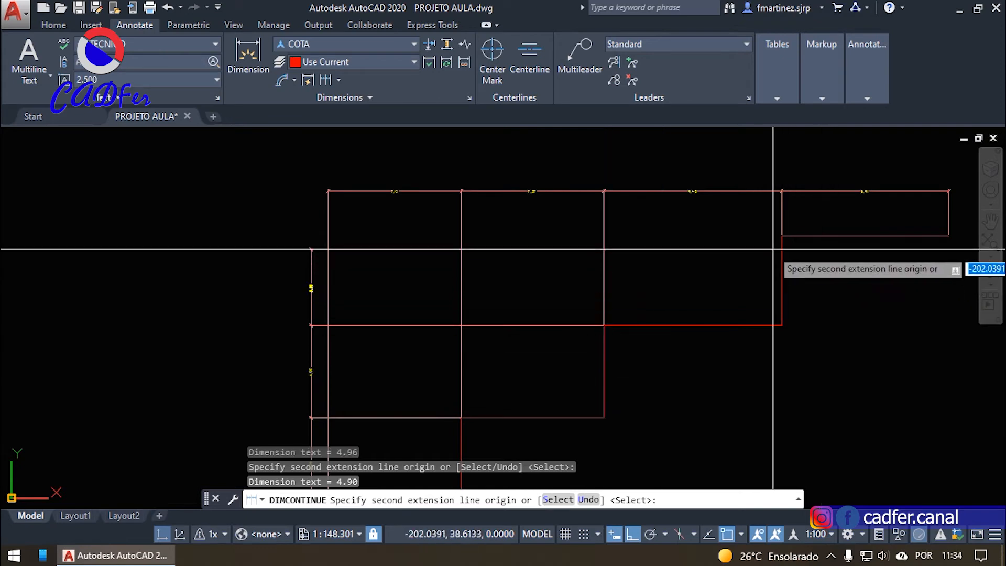
pyautogui.click(781, 236)
pyautogui.press('Return')
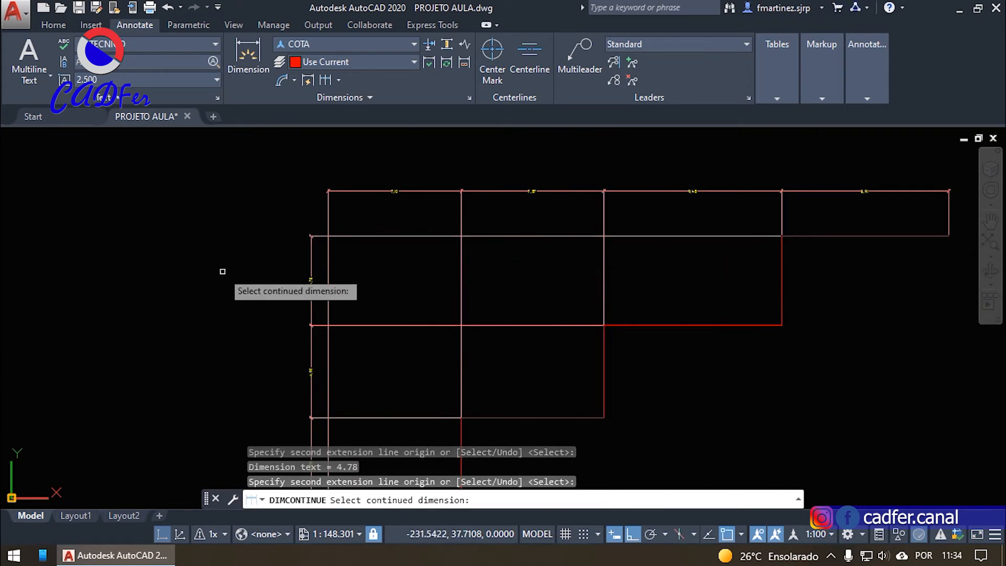
pyautogui.press('Return')
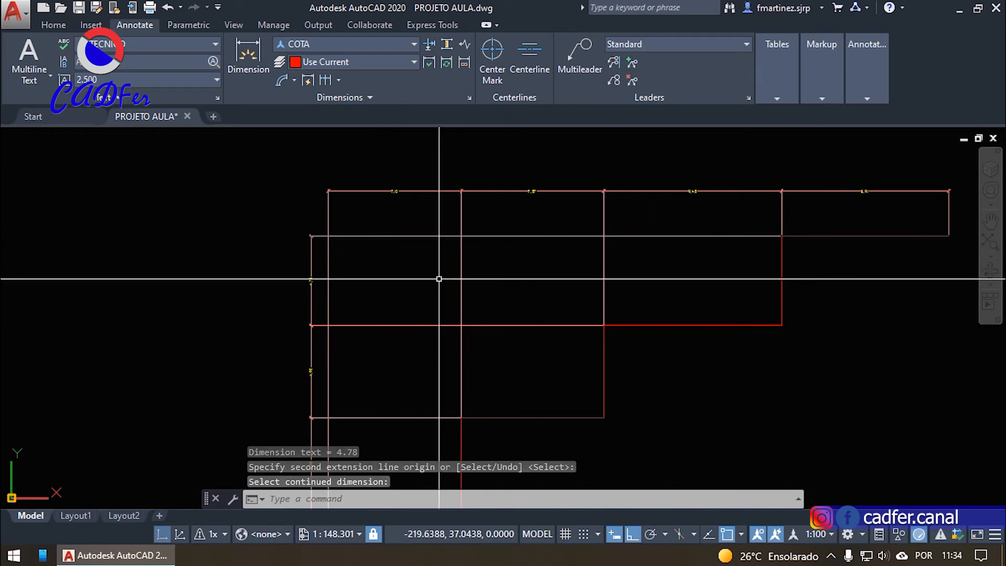
# - Examine where the extension lines of the tread dimensions cross those of the riser dimensions
pyautogui.scroll(4, 439, 278)
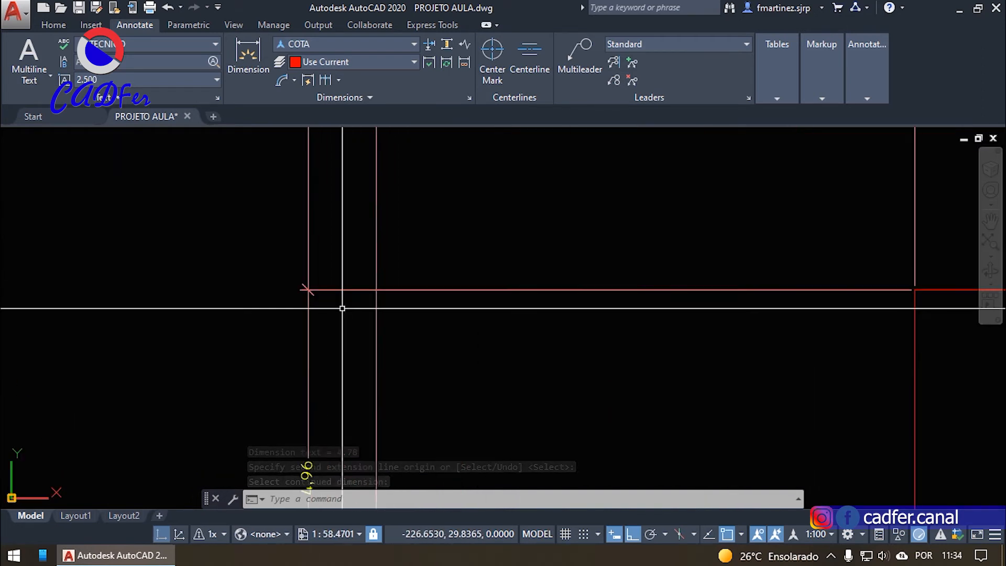
pyautogui.scroll(-2, 427, 335)
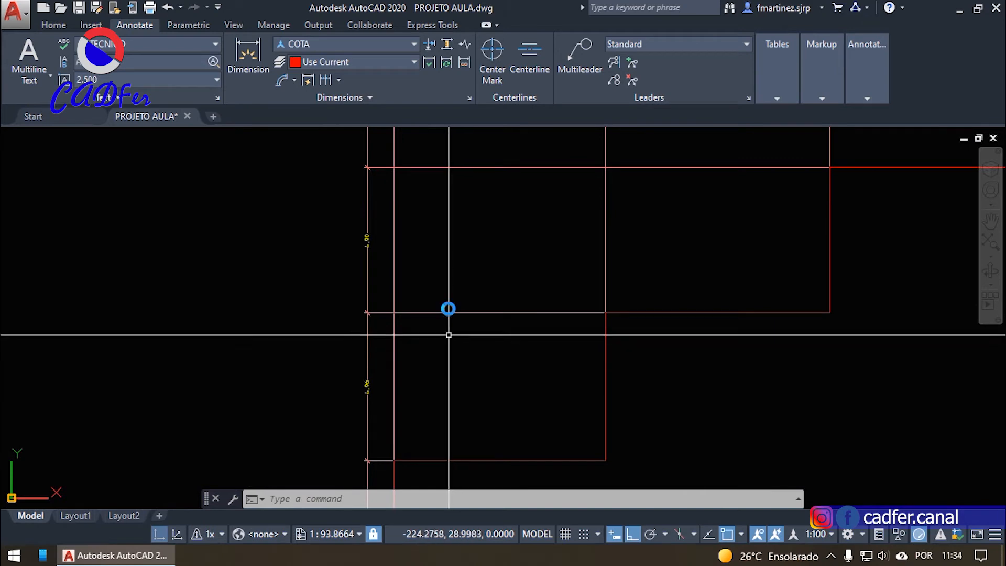
pyautogui.moveTo(448, 329)
pyautogui.mouseDown(button='middle')
pyautogui.moveTo(464, 260)
pyautogui.moveTo(510, 431)
pyautogui.moveTo(496, 408)
pyautogui.mouseUp(button='middle')
pyautogui.scroll(-4, 491, 407)
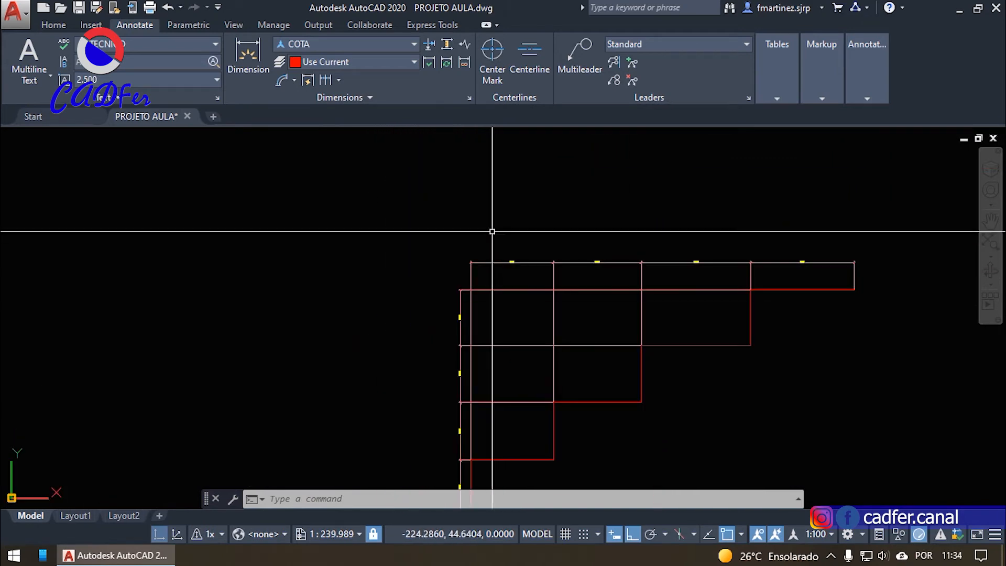
pyautogui.scroll(6, 488, 259)
pyautogui.moveTo(503, 366); pyautogui.dragTo(419, 322, button='middle')
pyautogui.scroll(-4, 417, 223)
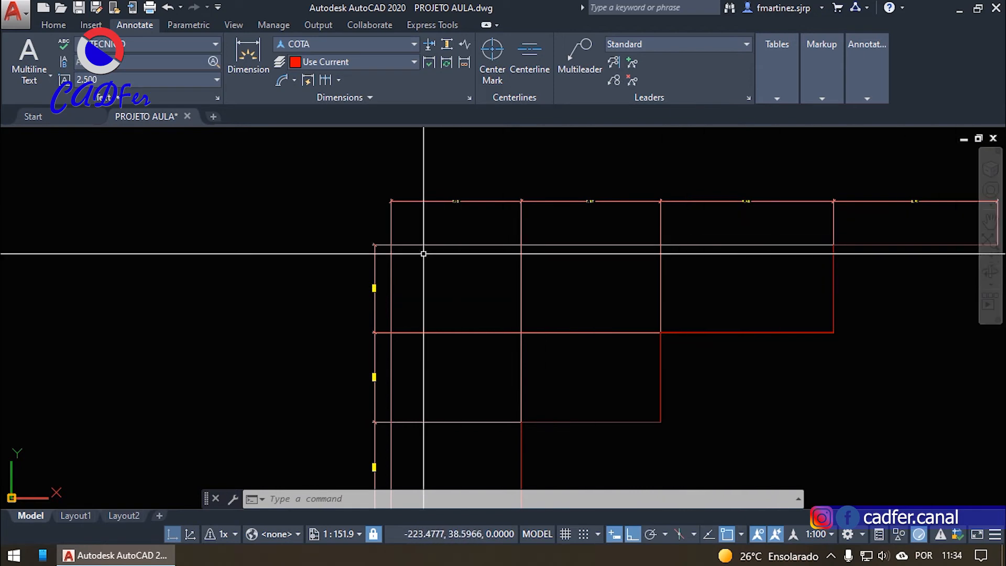
pyautogui.scroll(4, 414, 244)
pyautogui.moveTo(364, 273); pyautogui.dragTo(368, 356, button='middle')
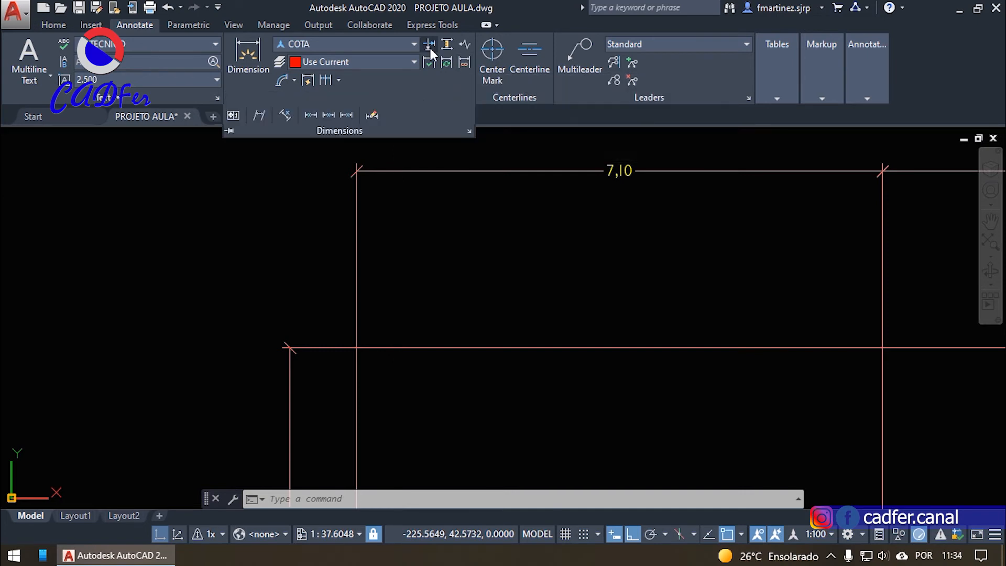
# - Break the first tread's dimension where its outer extension line crosses the top riser dimension's upper extension line
pyautogui.click(429, 45)
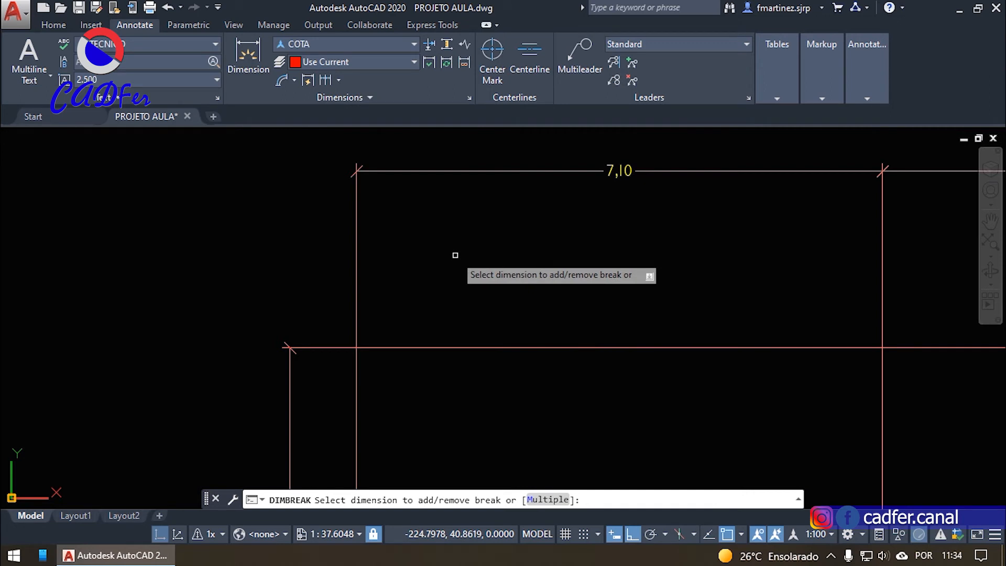
pyautogui.press('Escape')
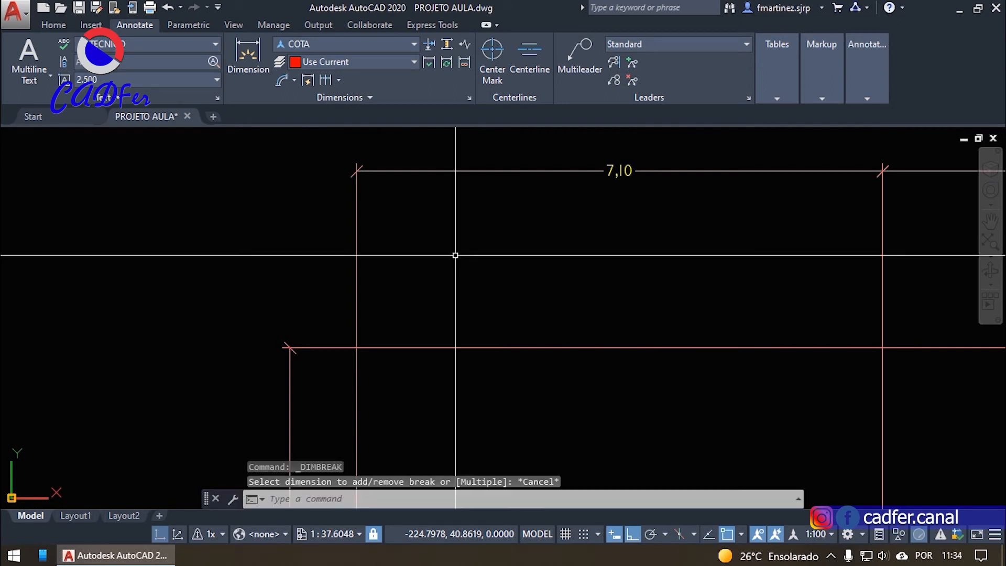
pyautogui.click(424, 44)
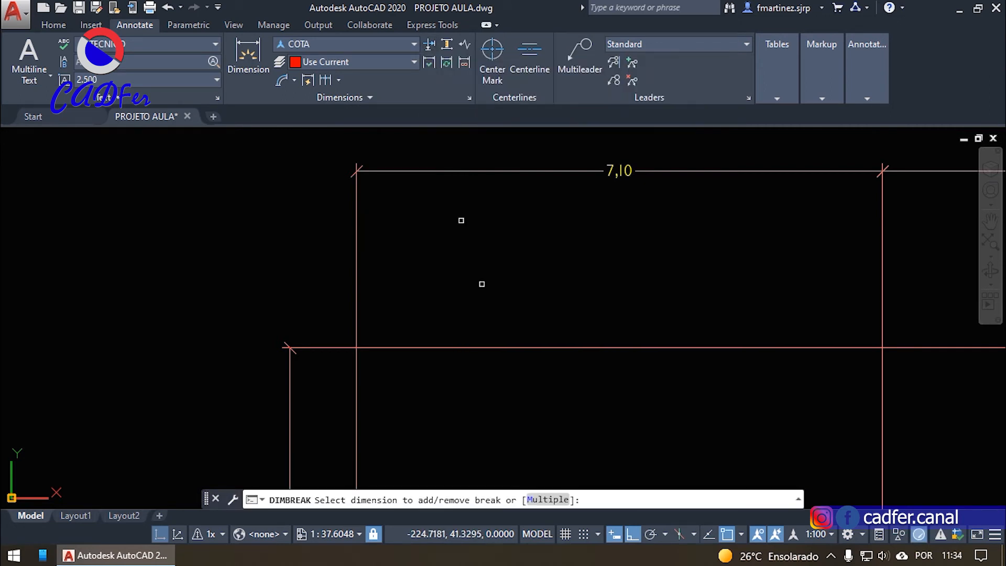
pyautogui.click(357, 363)
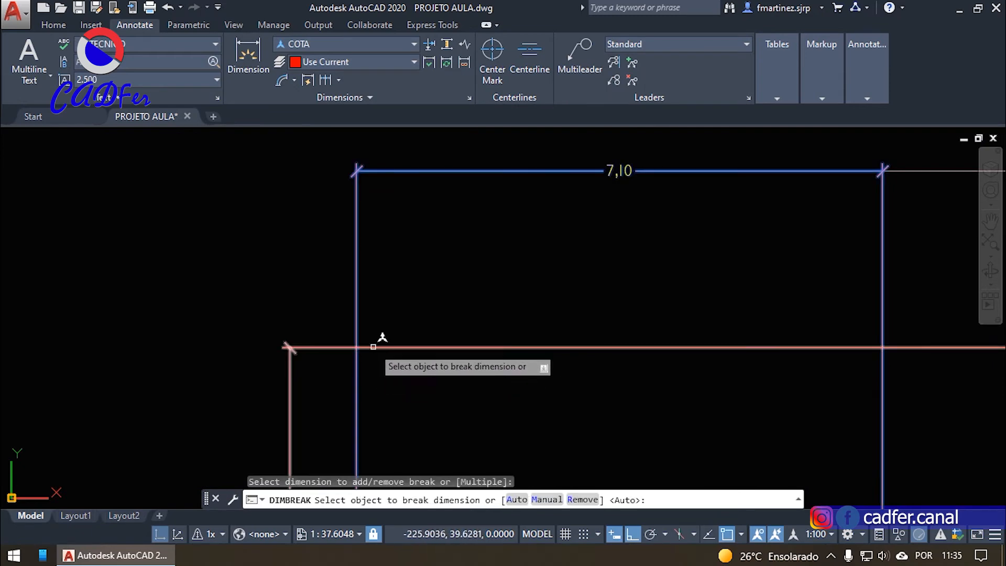
pyautogui.click(367, 347)
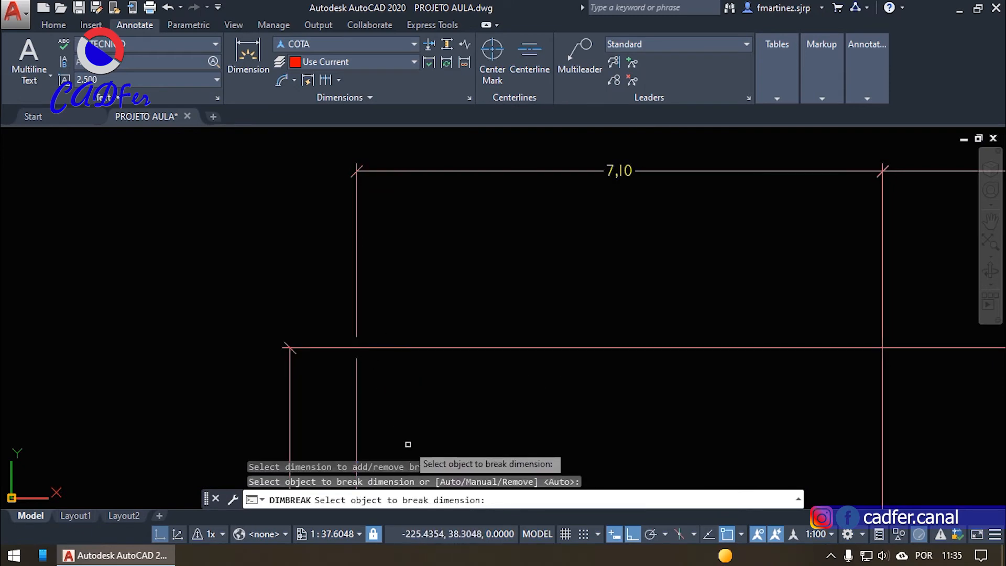
pyautogui.scroll(-2, 390, 329)
pyautogui.moveTo(594, 398); pyautogui.dragTo(528, 377, button='middle')
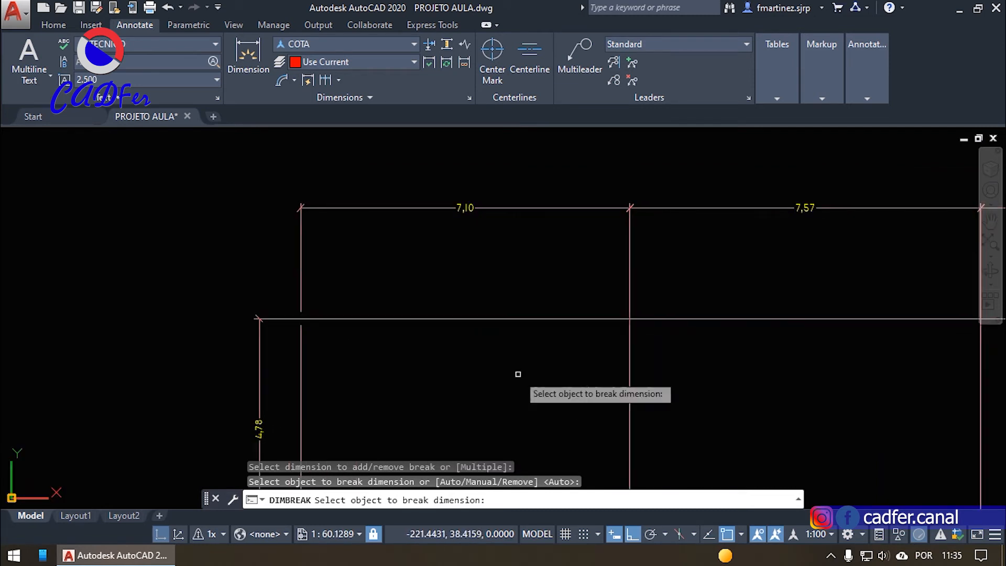
pyautogui.press('Return')
# - Break the second tread's dimension where it crosses the upper extension line of the top riser's dimension
pyautogui.press('Return')
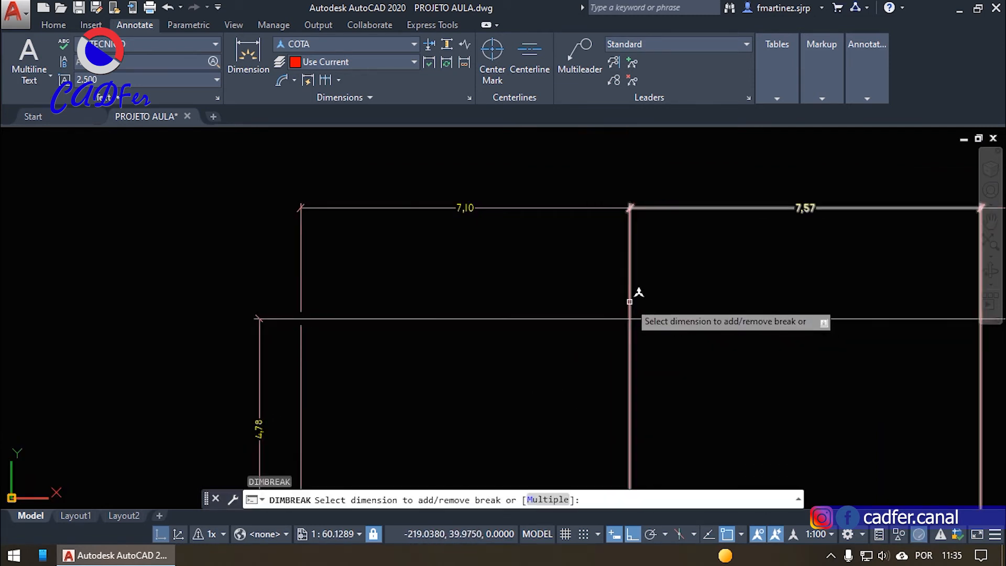
pyautogui.click(629, 301)
pyautogui.click(612, 319)
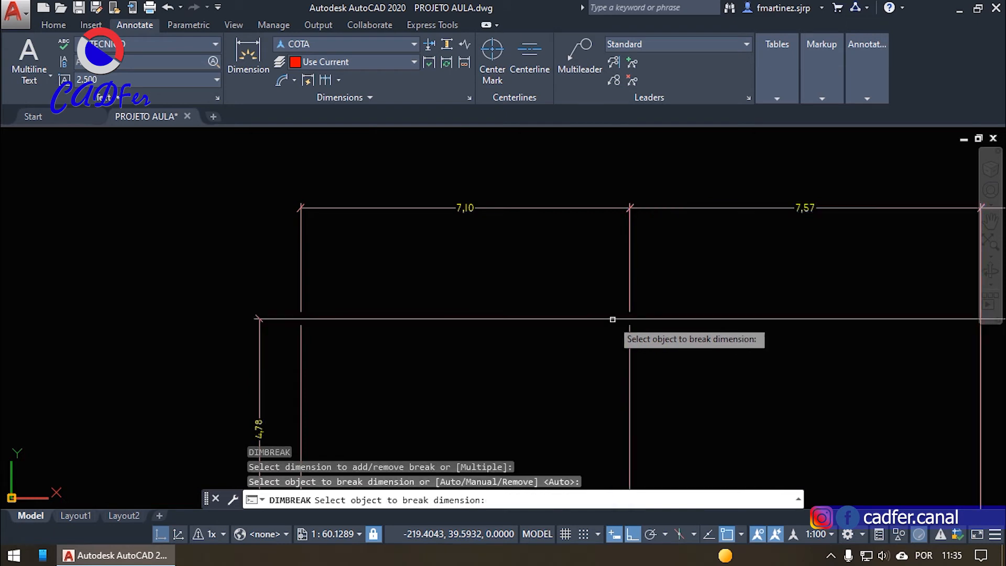
pyautogui.press('Return')
# - Break the third tread's dimension where it crosses the upper extension line of the top riser's dimension
pyautogui.scroll(-2, 669, 365)
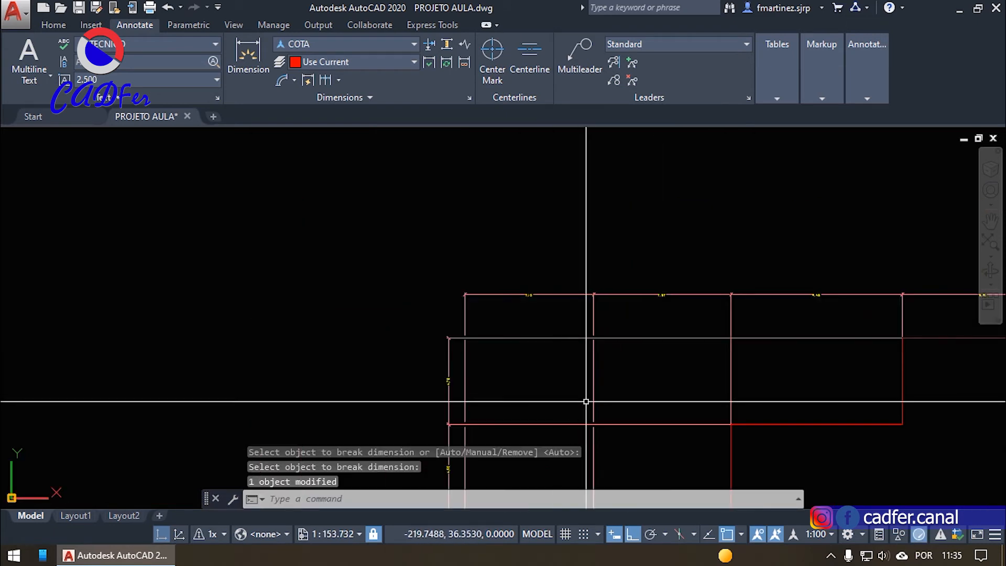
pyautogui.moveTo(710, 388); pyautogui.dragTo(641, 388, button='middle')
pyautogui.scroll(2, 641, 388)
pyautogui.press('Return')
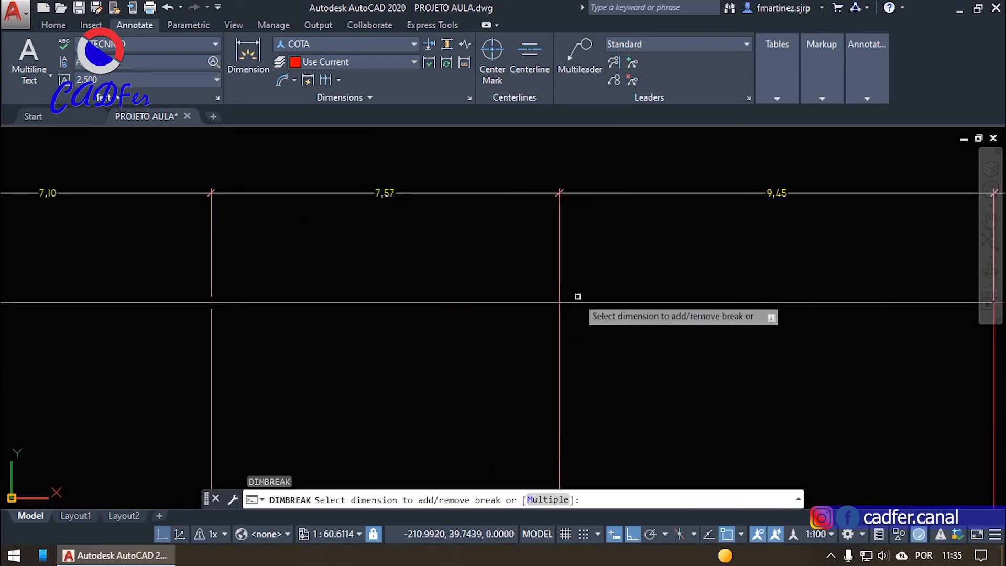
pyautogui.click(560, 275)
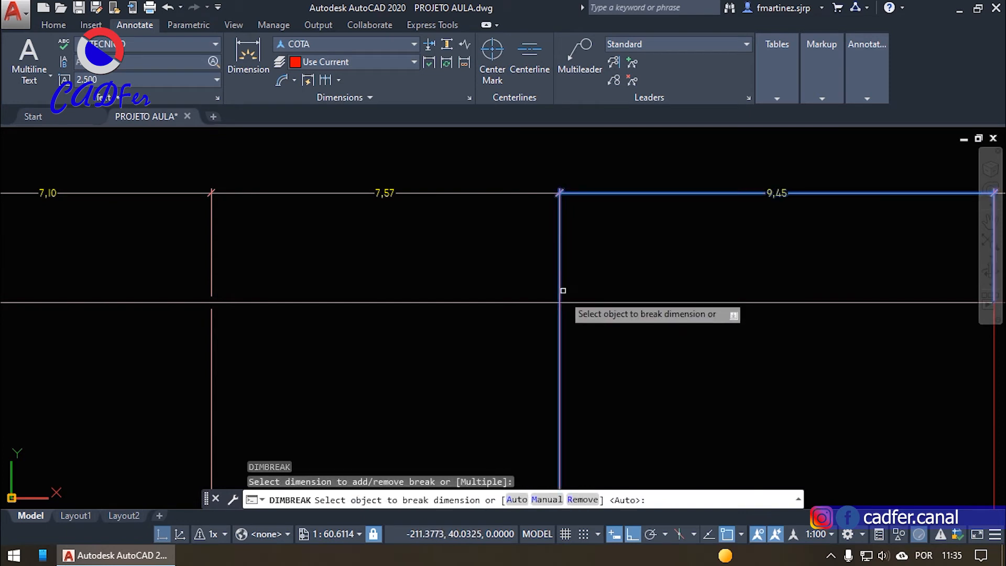
pyautogui.click(538, 302)
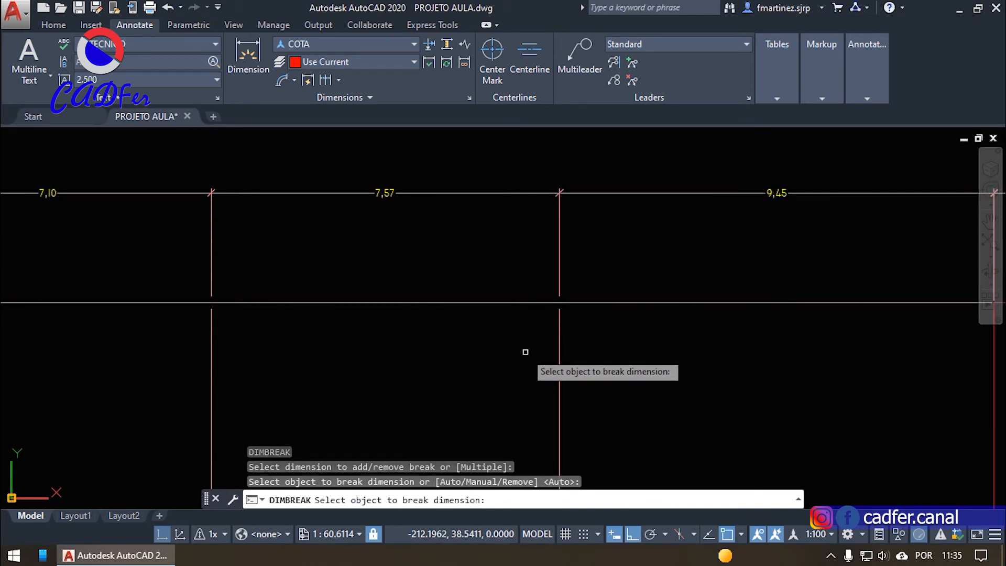
pyautogui.press('Return')
# - Add a radius dimension to the upper arc of the curved shape, with its text placed inside the curve
pyautogui.scroll(-2, 554, 233)
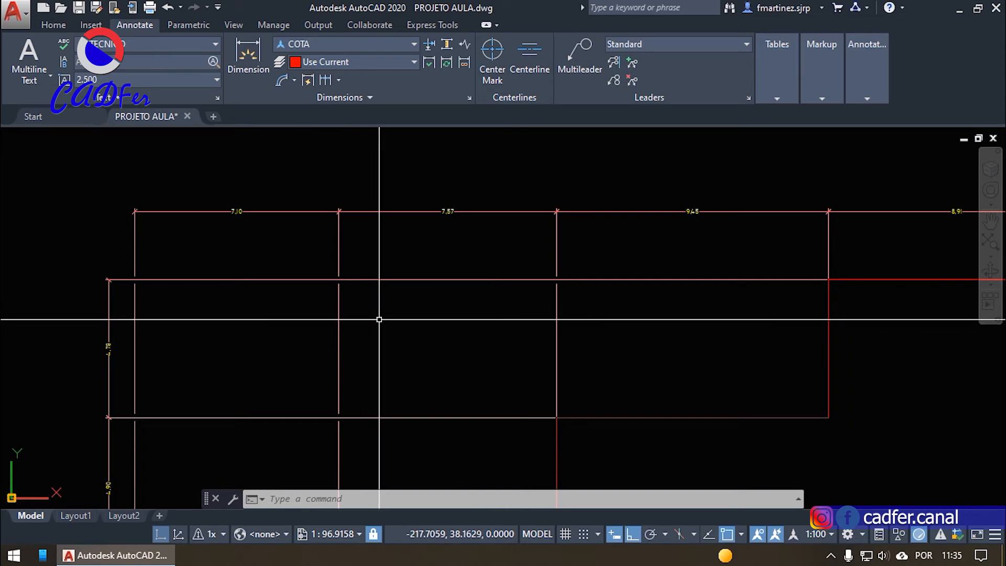
pyautogui.scroll(-6, 479, 219)
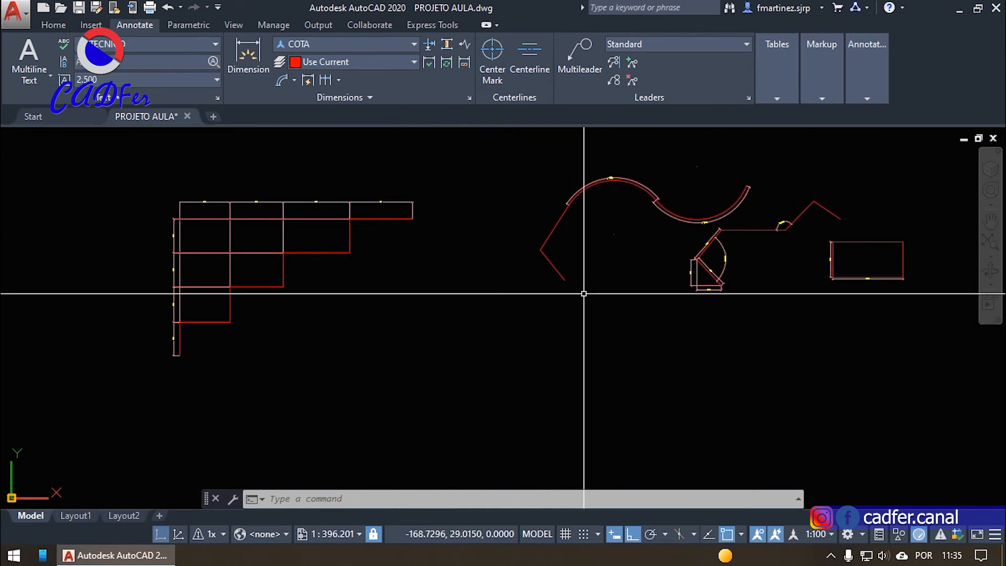
pyautogui.scroll(4, 624, 162)
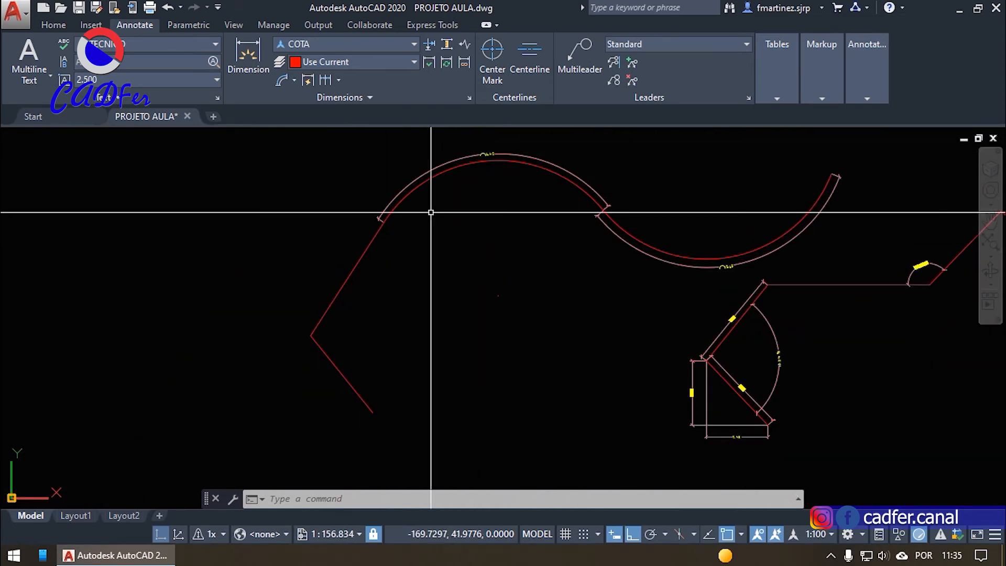
pyautogui.scroll(2, 528, 139)
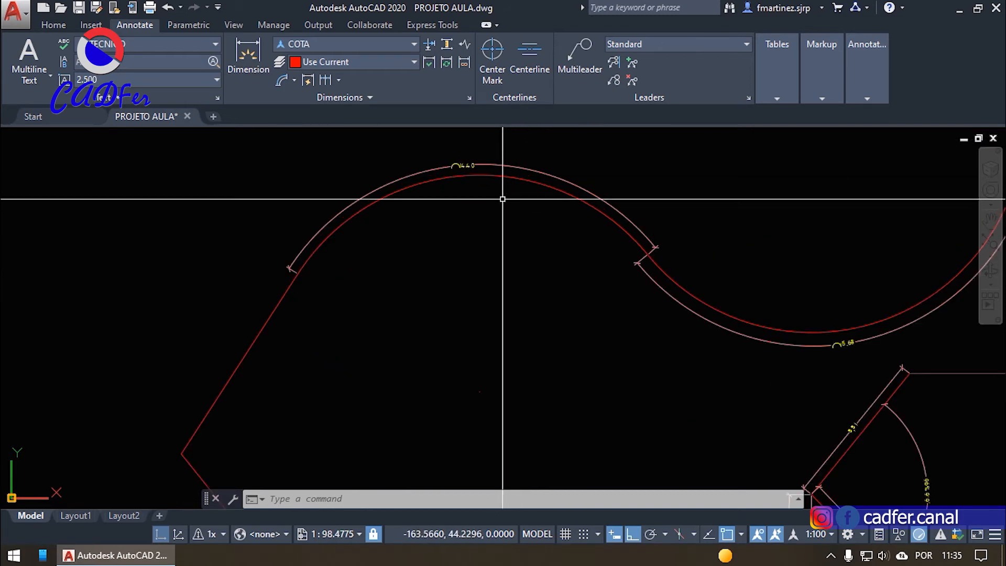
pyautogui.click(296, 79)
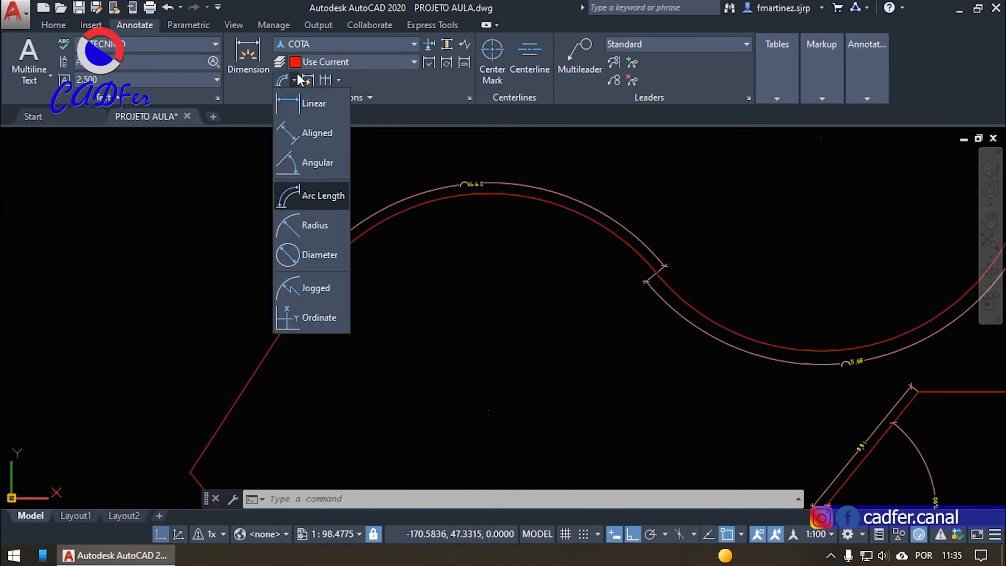
pyautogui.click(304, 222)
pyautogui.click(400, 213)
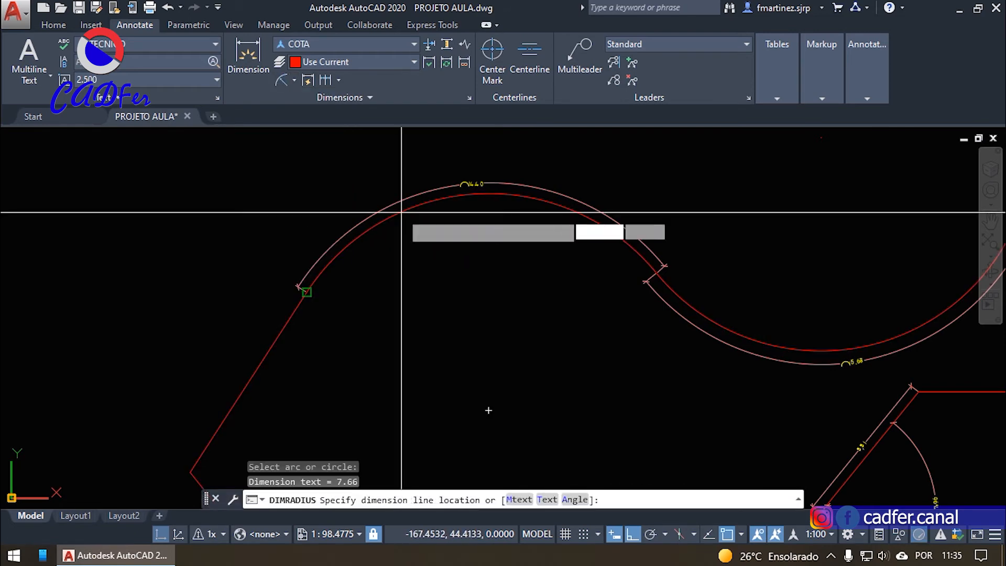
pyautogui.scroll(4, 411, 218)
pyautogui.scroll(-2, 411, 251)
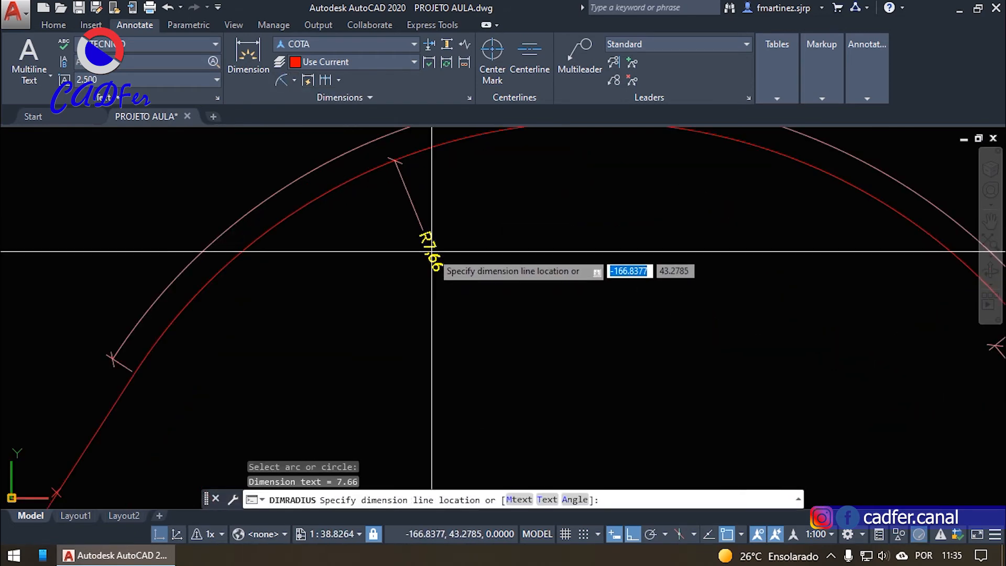
pyautogui.click(423, 270)
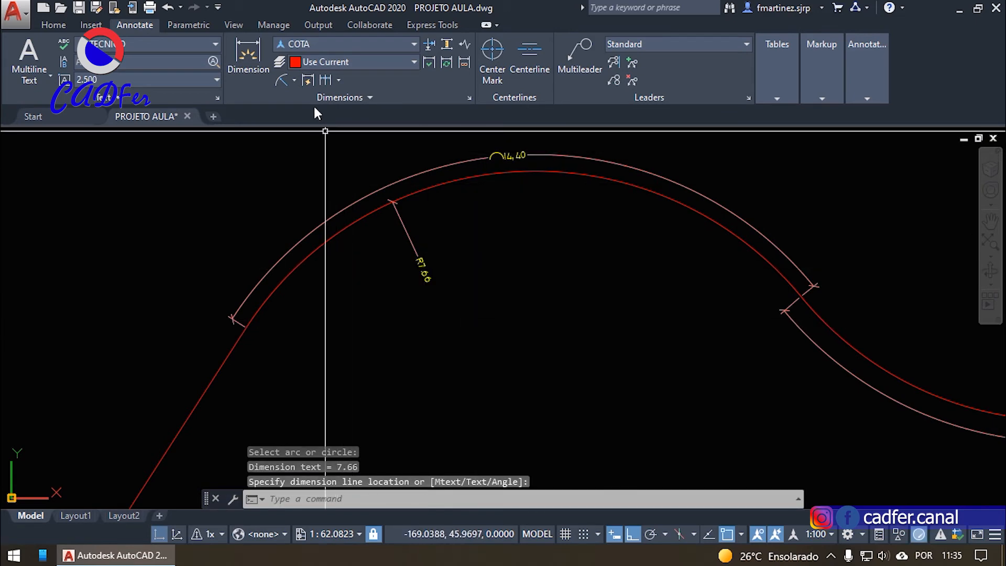
# - Add a diameter dimension to the right-hand side of the curved shape's upper arc, with its text placed inside the curve
pyautogui.click(294, 79)
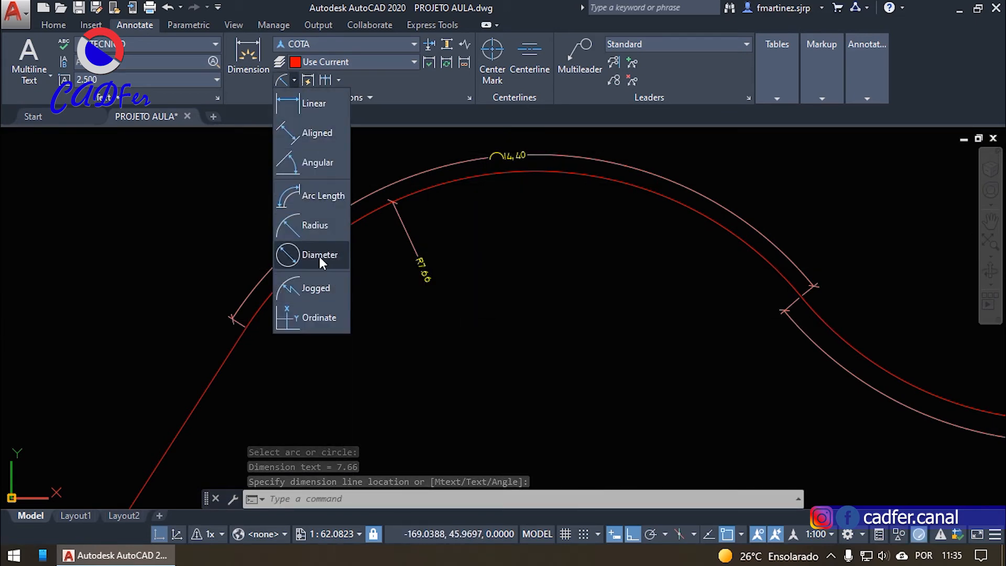
pyautogui.click(319, 256)
pyautogui.click(651, 189)
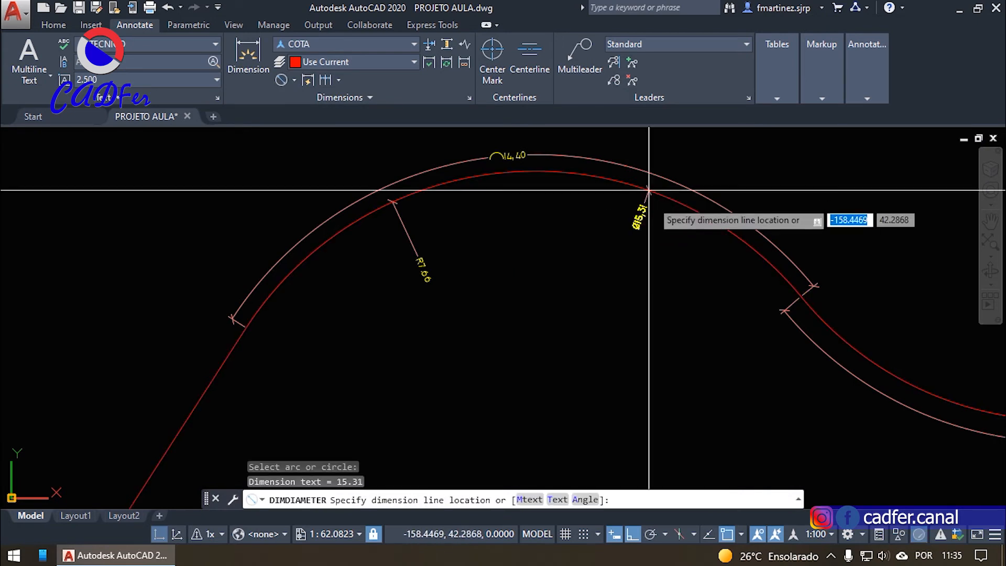
pyautogui.click(631, 253)
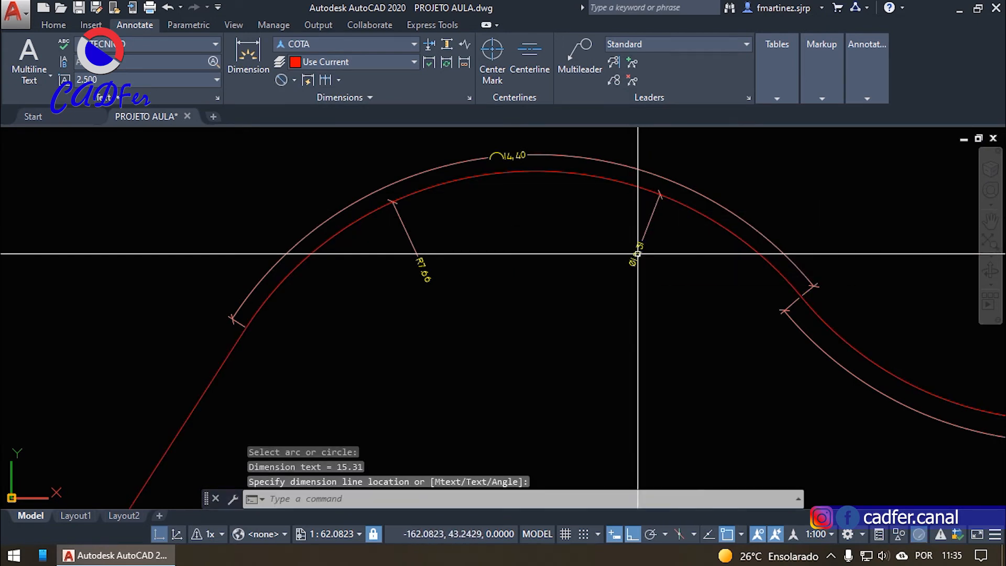
# - Add a radius dimension to the left part of the curved shape's lower arc, with its text placed inside the curve
pyautogui.scroll(2, 631, 252)
pyautogui.moveTo(461, 233); pyautogui.dragTo(493, 292, button='middle')
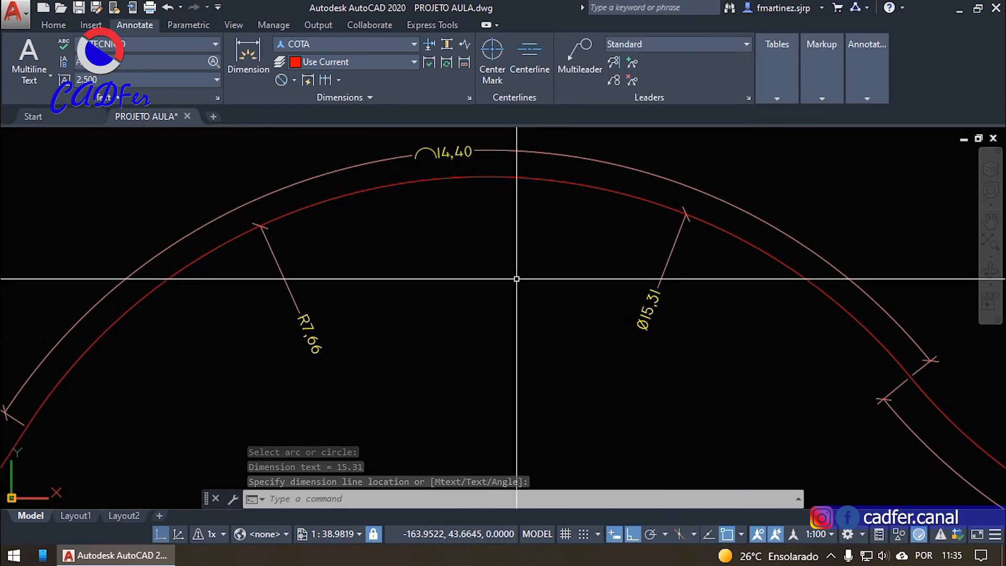
pyautogui.write('dra')
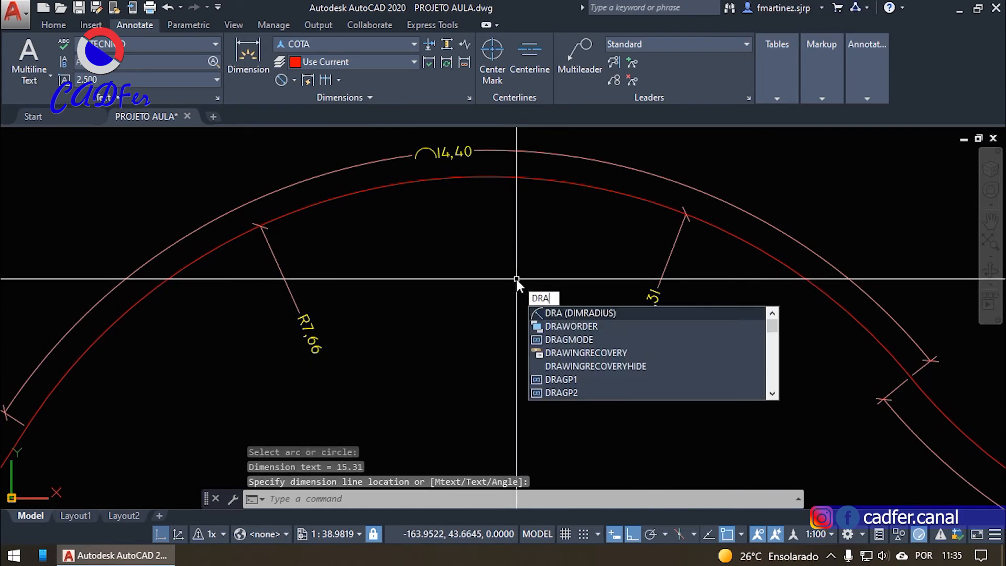
pyautogui.press('Return')
pyautogui.scroll(-5, 385, 282)
pyautogui.scroll(2, 681, 356)
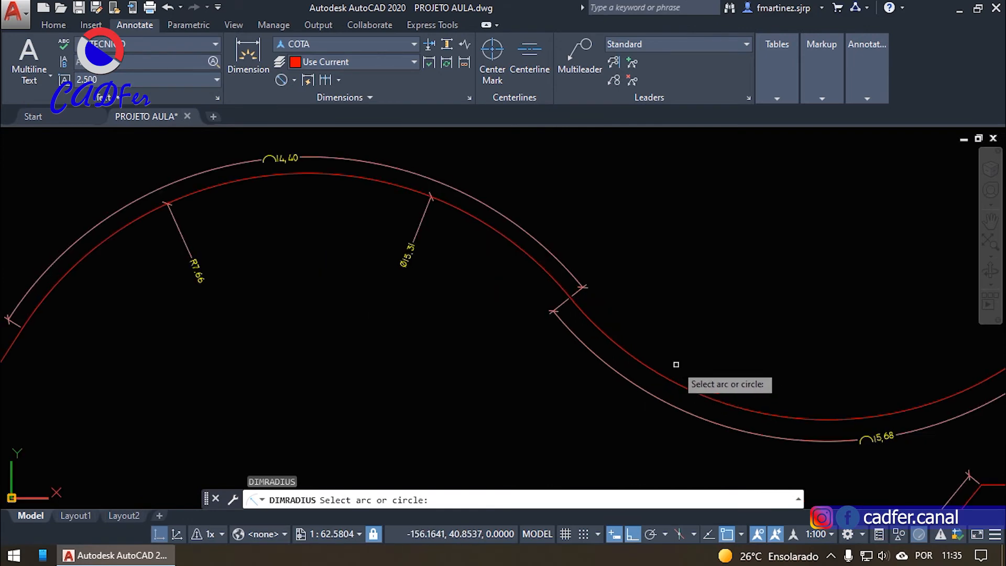
pyautogui.moveTo(673, 363)
pyautogui.mouseDown(button='middle')
pyautogui.moveTo(400, 345)
pyautogui.moveTo(419, 349)
pyautogui.mouseUp(button='middle')
pyautogui.click(407, 354)
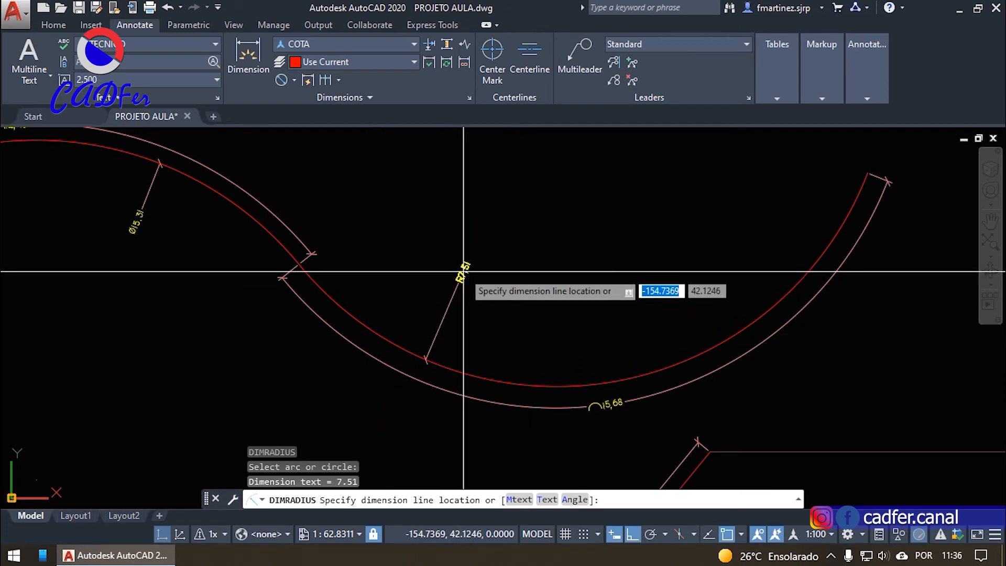
pyautogui.click(460, 303)
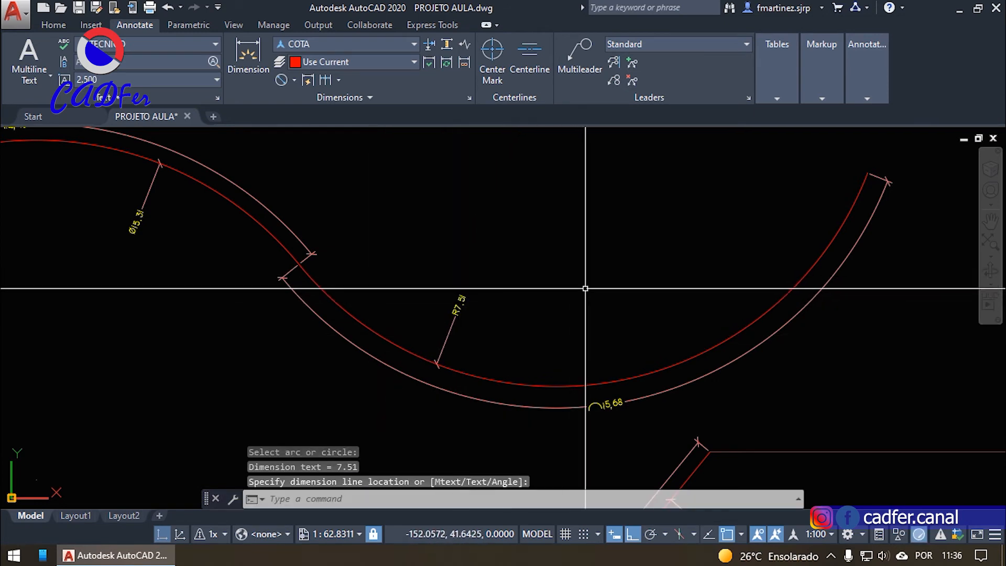
pyautogui.press('Escape')
pyautogui.press('Escape')
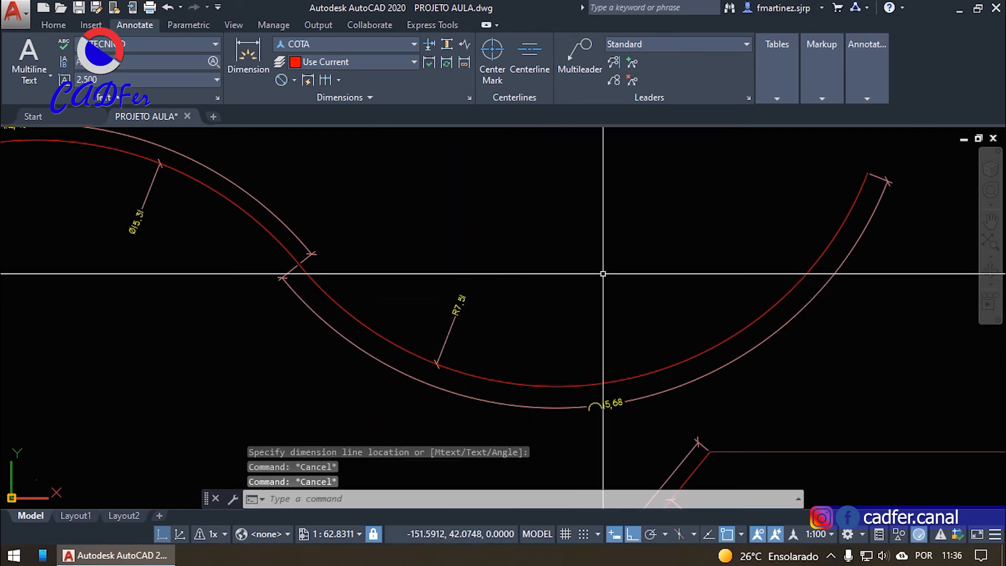
# - Add a diameter dimension to the right part of the curved shape's lower arc, with its text placed outside the curve
pyautogui.write('ddi')
pyautogui.press('Return')
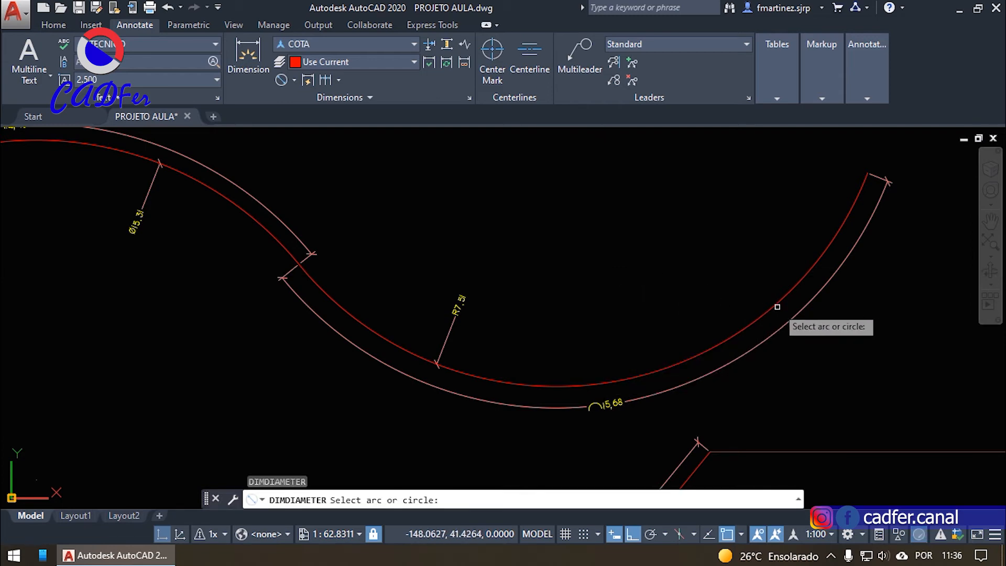
pyautogui.click(779, 304)
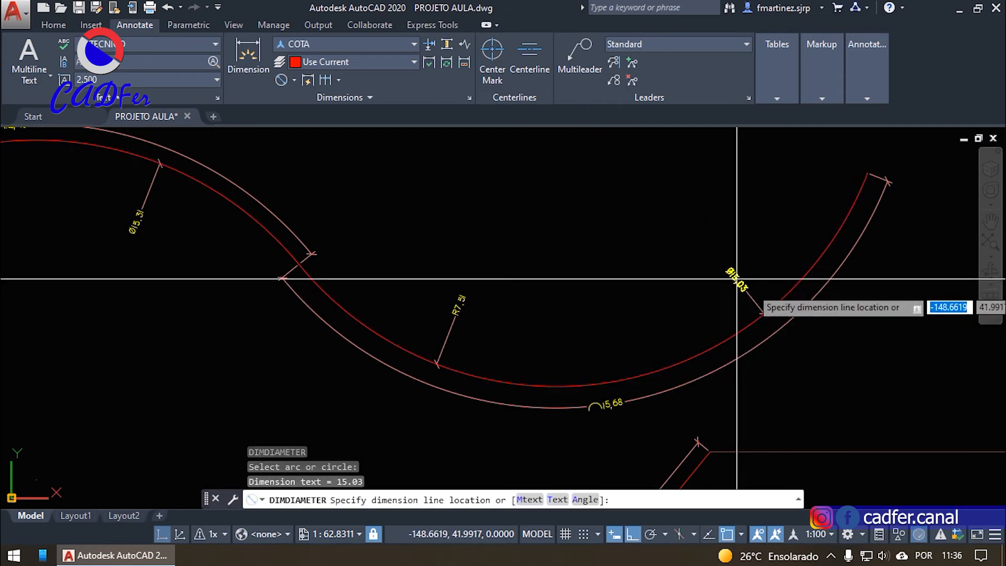
pyautogui.click(840, 364)
pyautogui.scroll(-6, 547, 320)
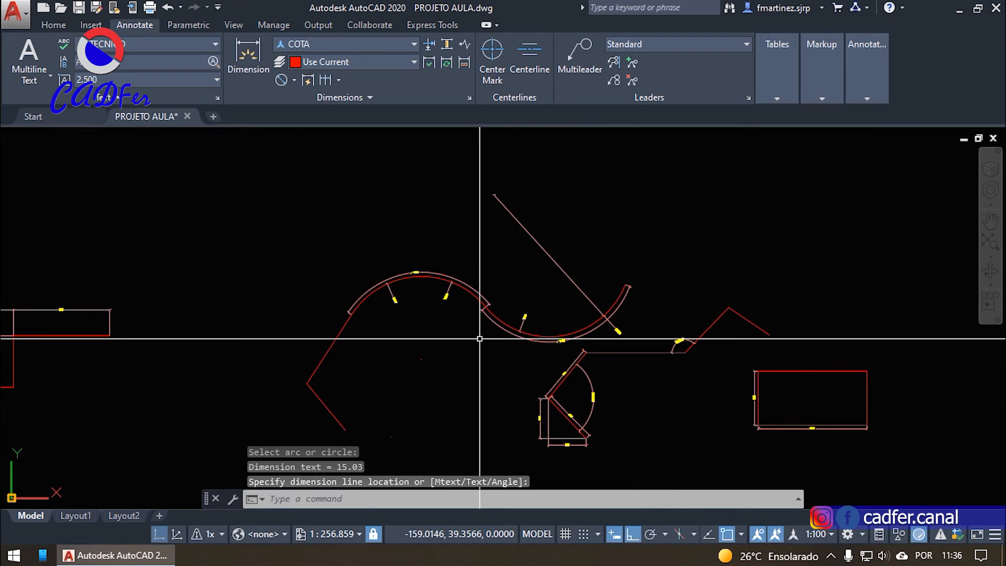
pyautogui.scroll(6, 615, 332)
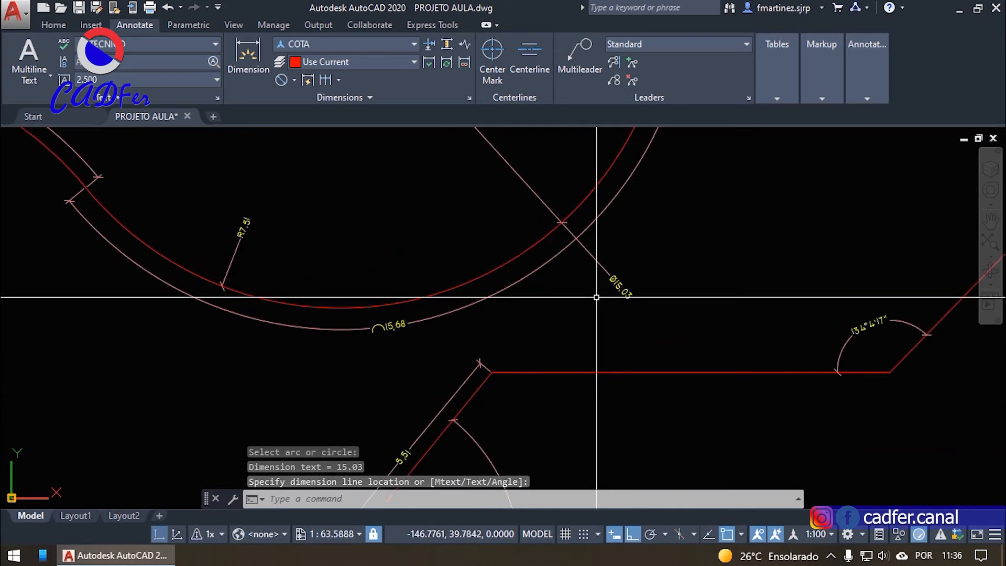
# - Draw a circle with a radius of about 3.92 in the empty area below the curved shape
pyautogui.scroll(-6, 596, 297)
pyautogui.moveTo(592, 309)
pyautogui.mouseDown(button='middle')
pyautogui.moveTo(619, 364)
pyautogui.moveTo(669, 307)
pyautogui.mouseUp(button='middle')
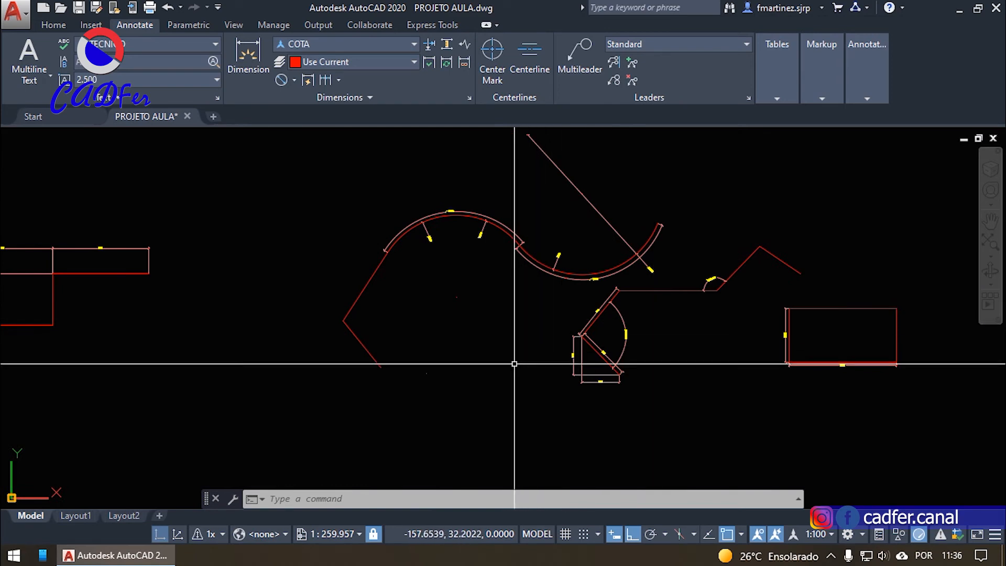
pyautogui.write('c')
pyautogui.press('Return')
pyautogui.click(468, 373)
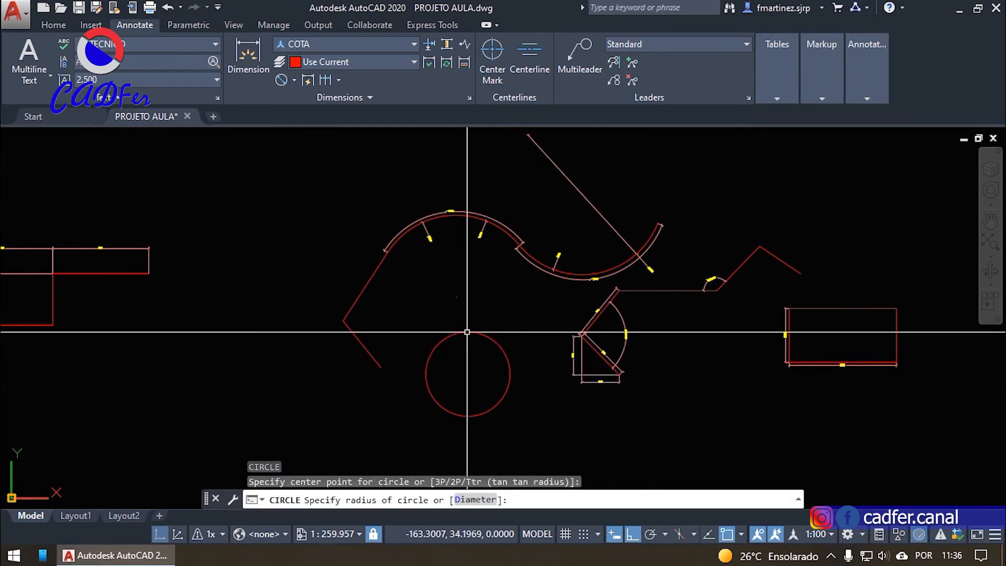
# - Add a radius dimension to the circle's upper-left side, with its text placed inside the circle
pyautogui.scroll(4, 461, 367)
pyautogui.write('dra')
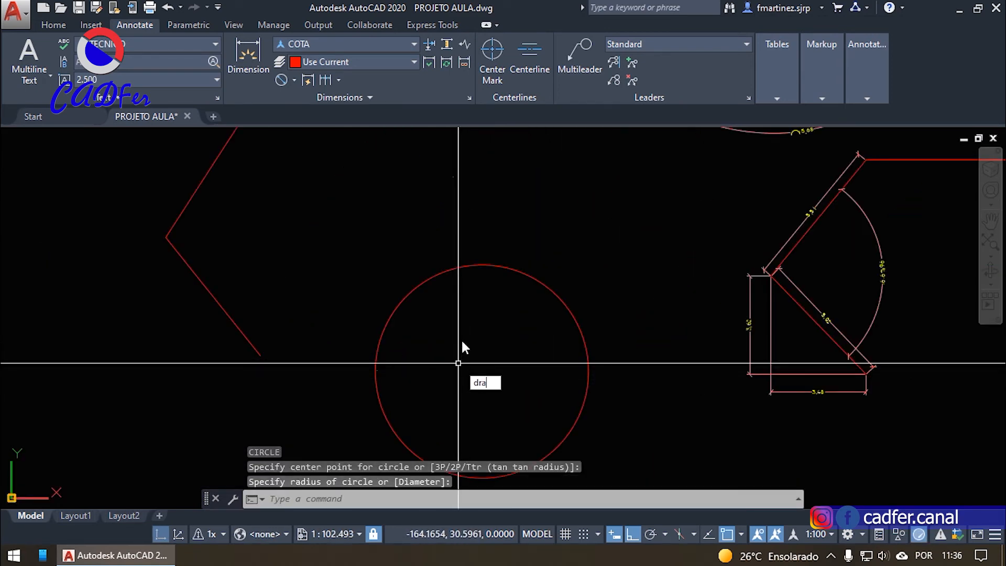
pyautogui.press('Return')
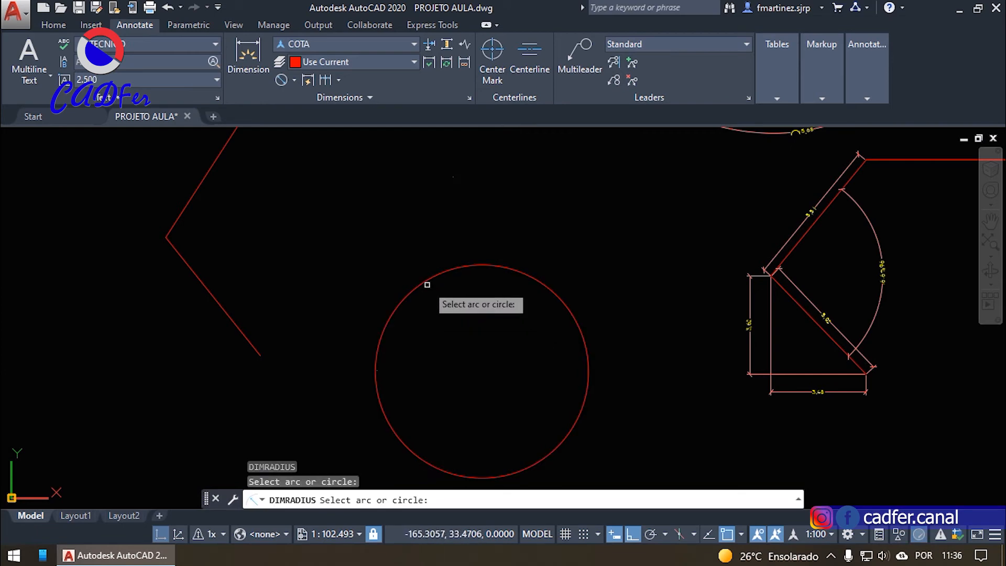
pyautogui.click(427, 284)
pyautogui.scroll(2, 454, 311)
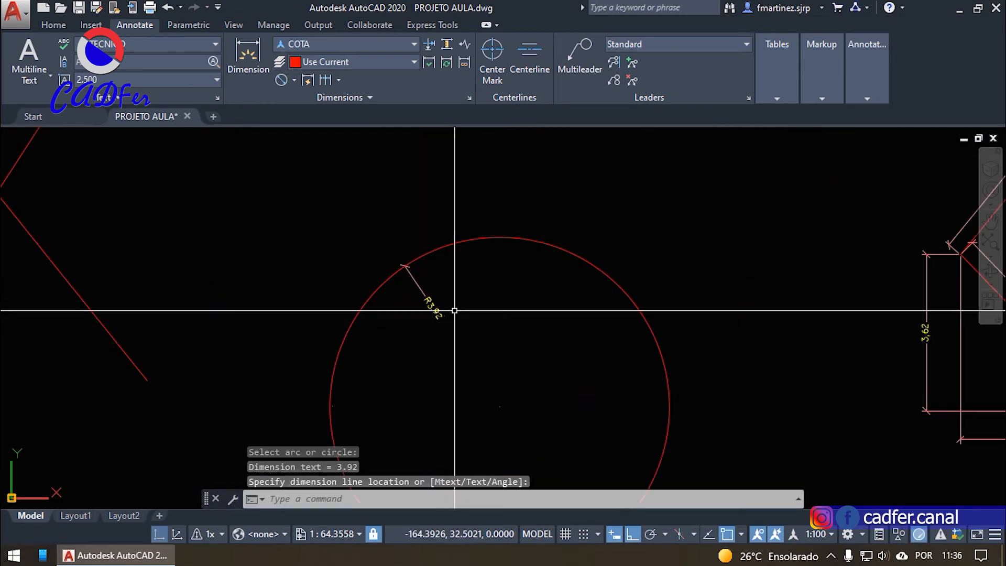
# - Add a diameter dimension to the circle's upper-right side, with its text placed inside the circle
pyautogui.write('ddi')
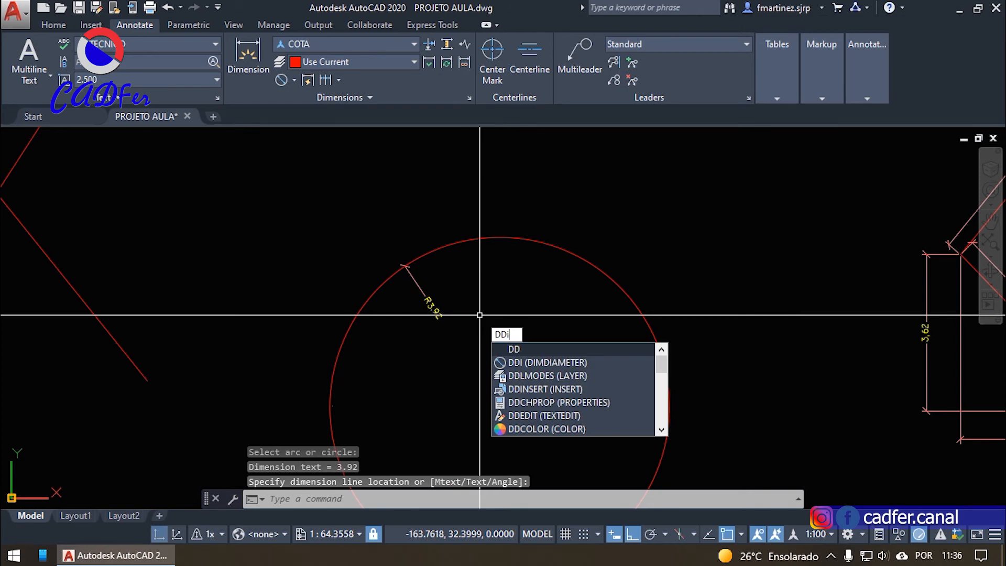
pyautogui.press('Return')
pyautogui.click(607, 277)
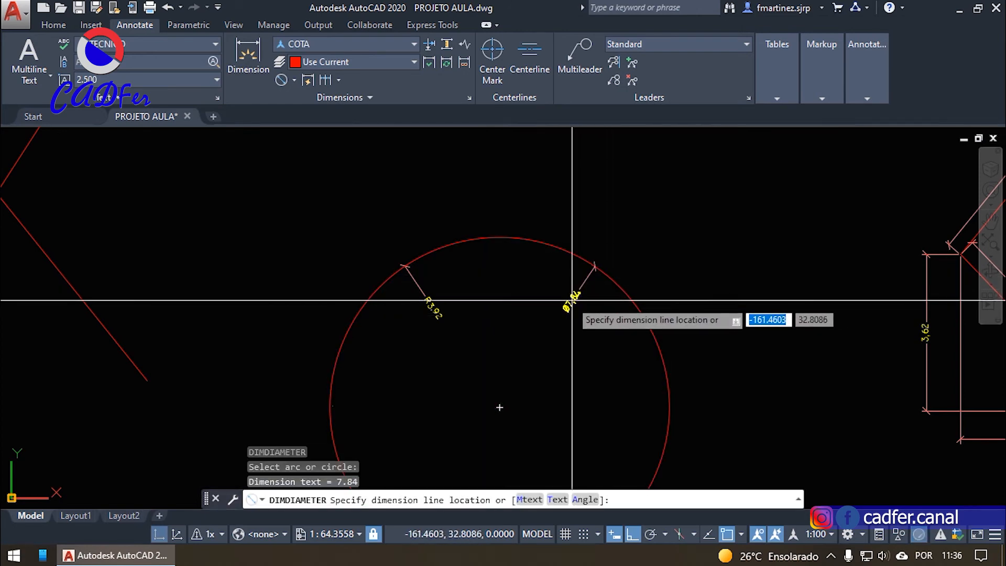
pyautogui.click(565, 308)
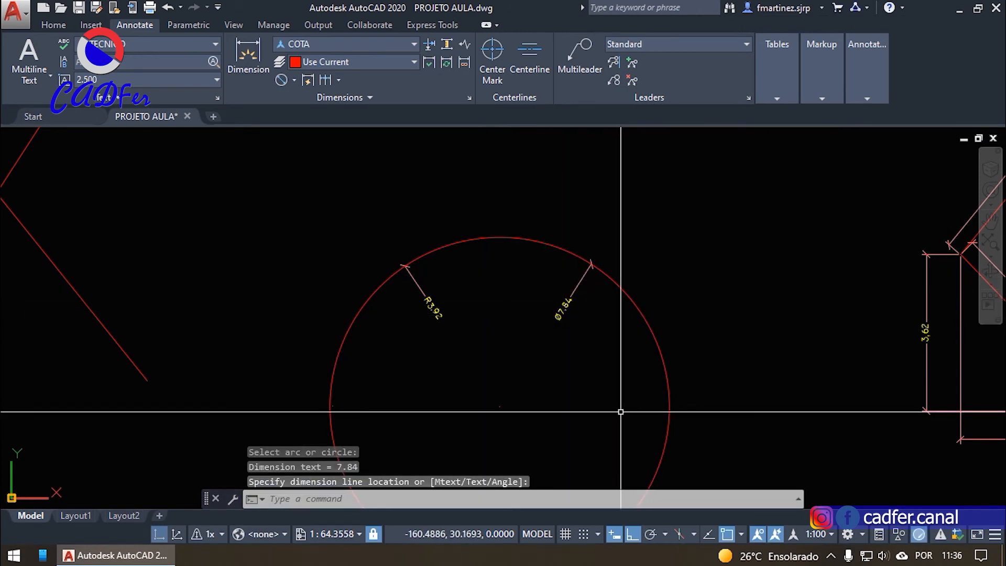
# - Erase all the practice shapes together with their dimensions, including the stepped figure, curved shape, circle and rectangle
pyautogui.scroll(-10, 620, 412)
pyautogui.click(691, 376)
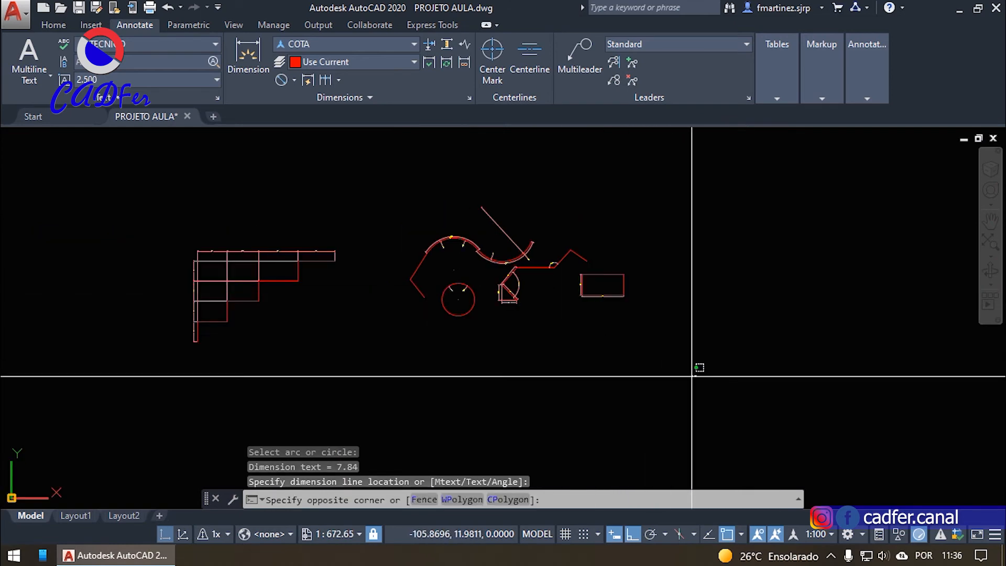
pyautogui.click(68, 167)
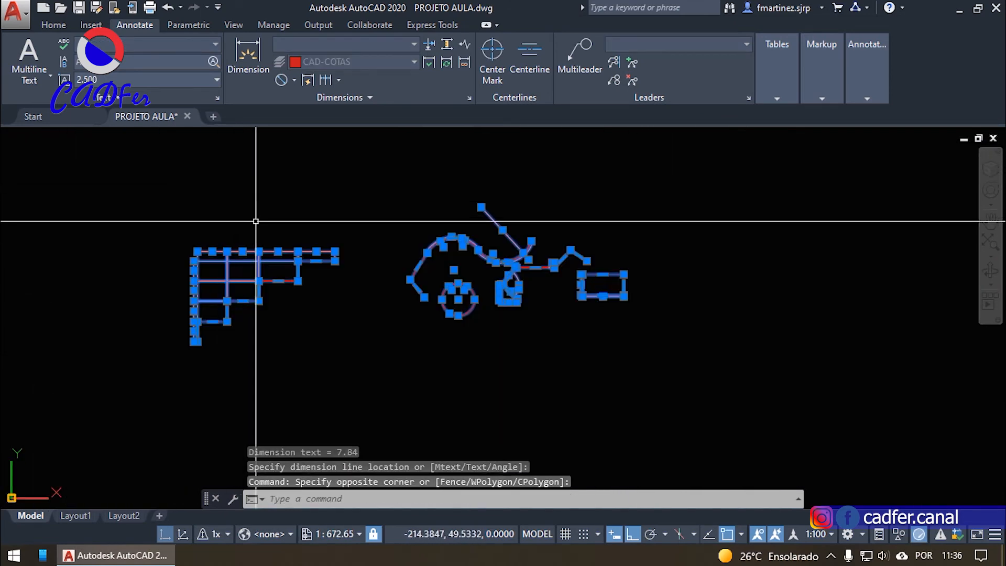
pyautogui.press('Delete')
# - Add a custom scale named 1:500 with 1000 paper units equal to 500 drawing units, and make it the current annotation scale
pyautogui.scroll(-4, 613, 337)
pyautogui.moveTo(864, 330); pyautogui.dragTo(606, 406, button='middle')
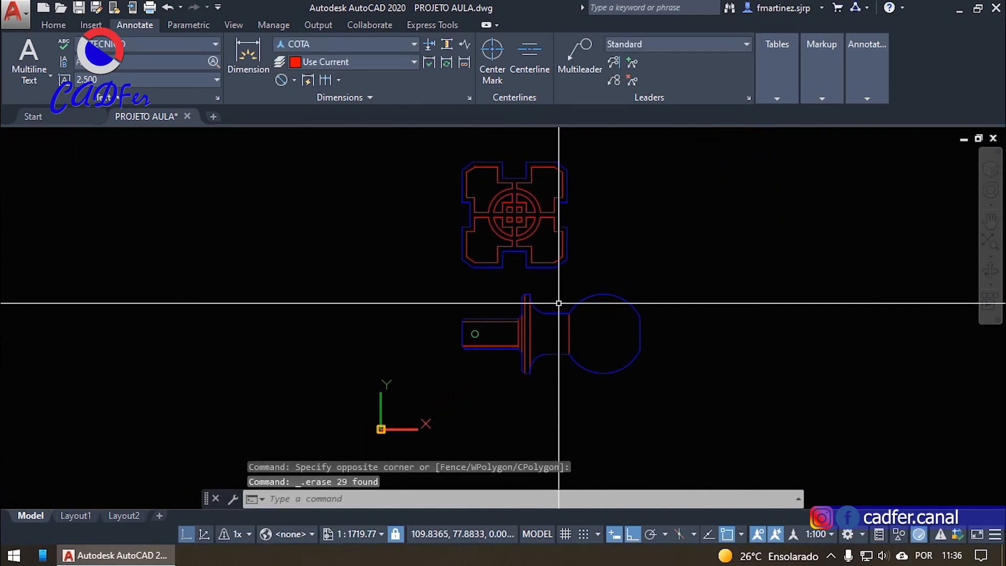
pyautogui.scroll(4, 555, 320)
pyautogui.moveTo(529, 360); pyautogui.dragTo(523, 303, button='middle')
pyautogui.scroll(-2, 602, 419)
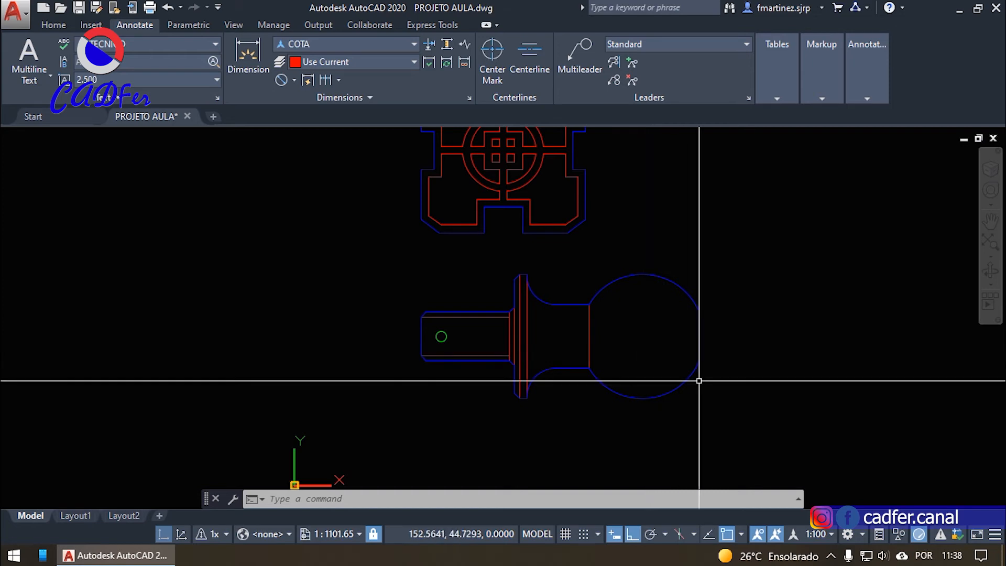
pyautogui.click(831, 533)
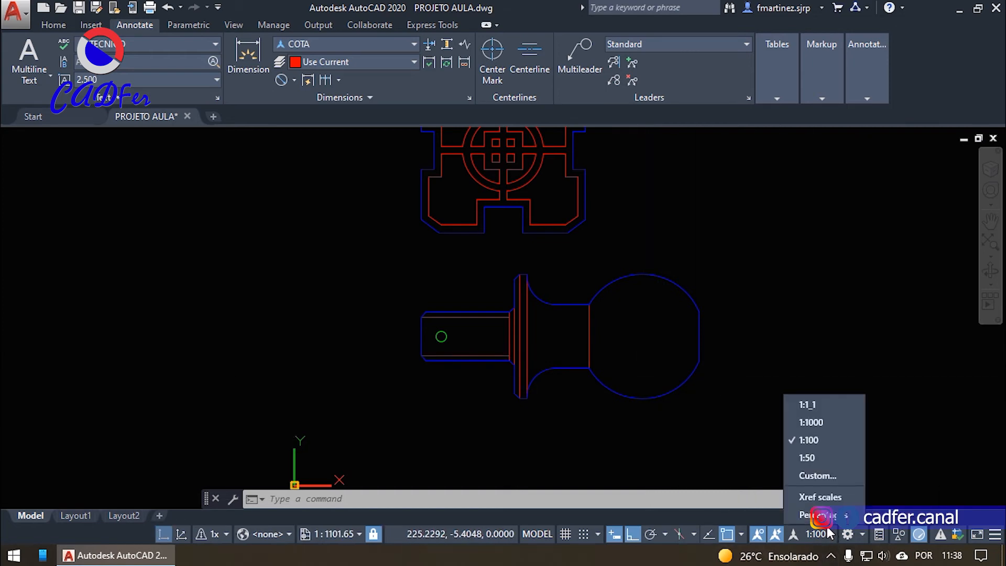
pyautogui.click(818, 476)
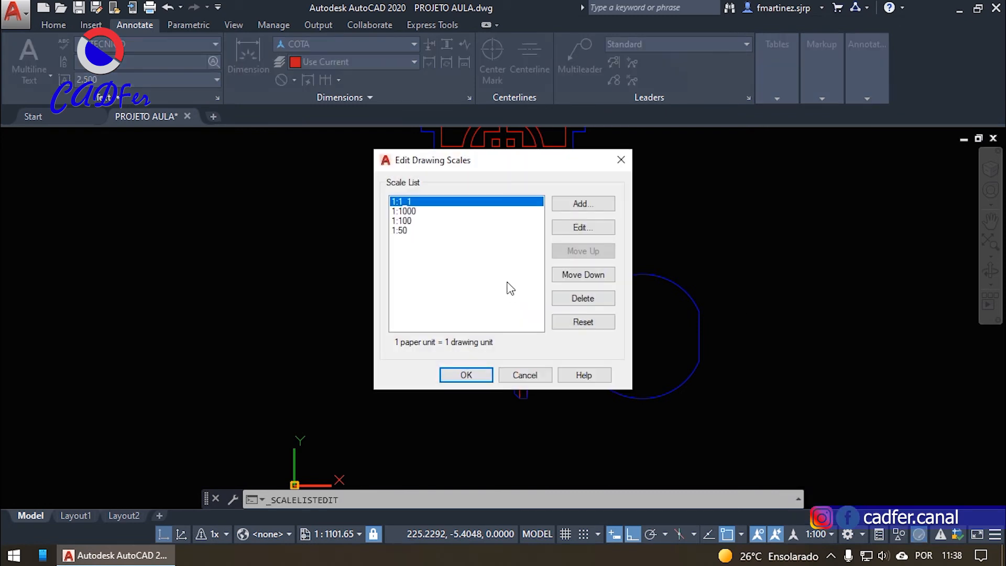
pyautogui.click(606, 205)
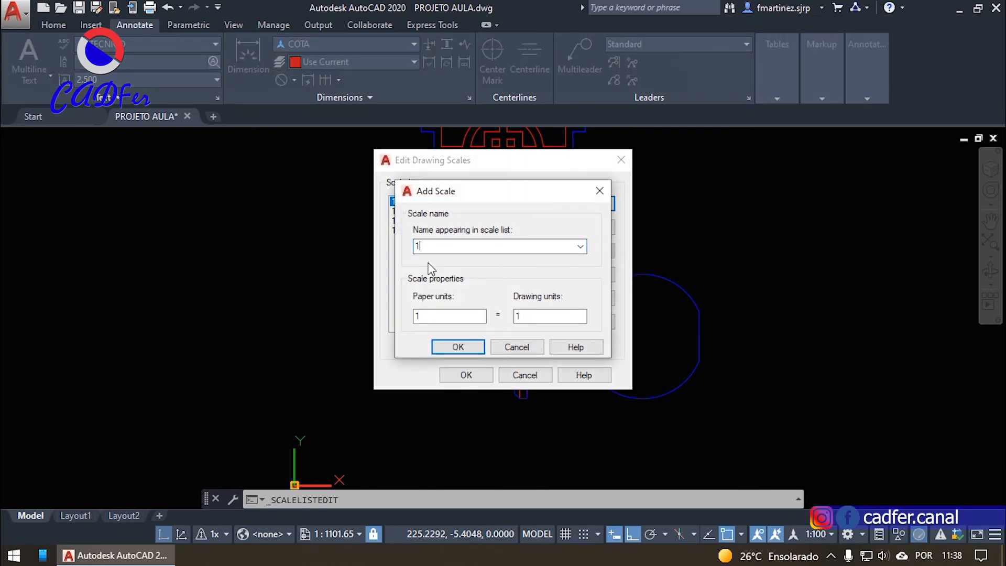
pyautogui.write('1:500')
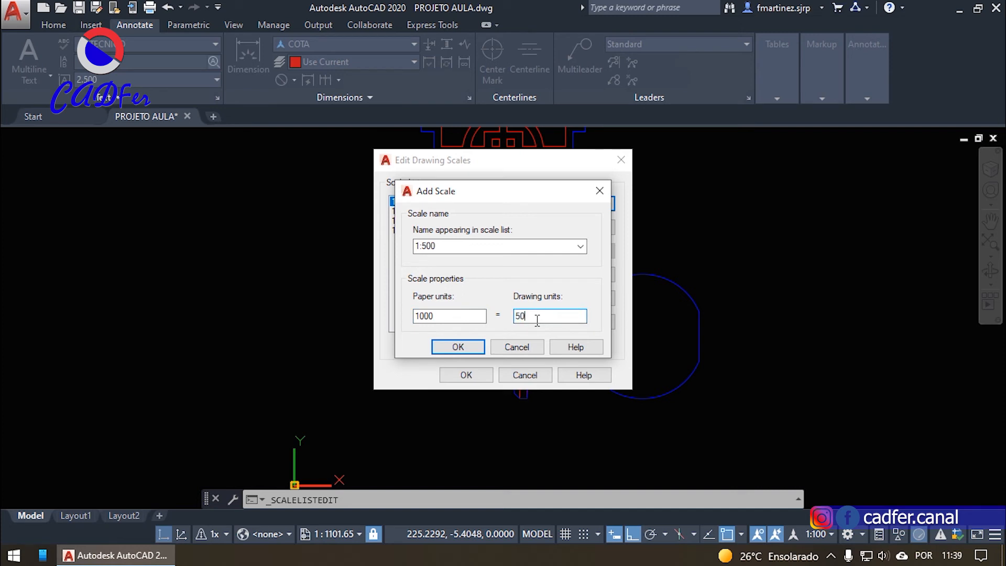
pyautogui.click(464, 348)
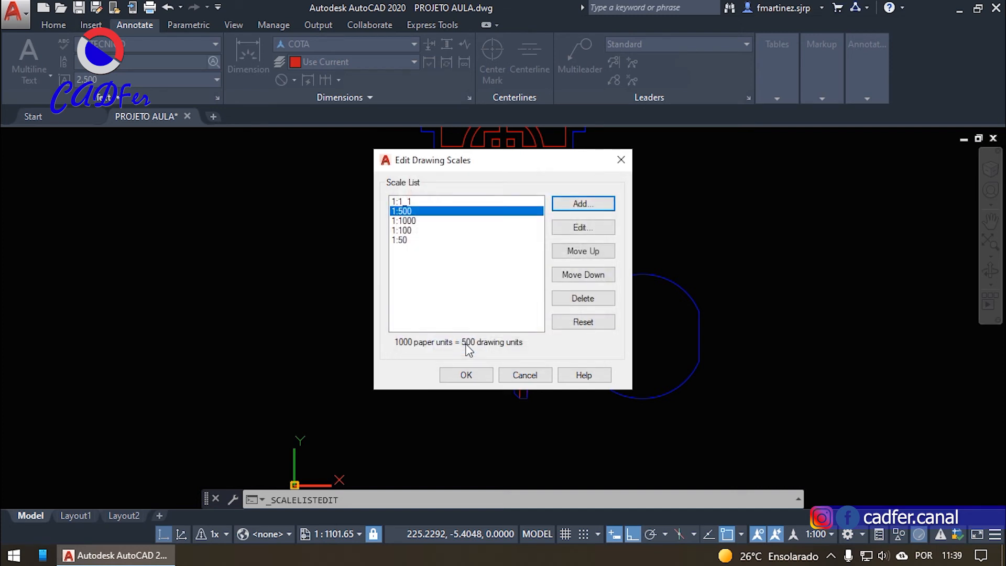
pyautogui.click(465, 375)
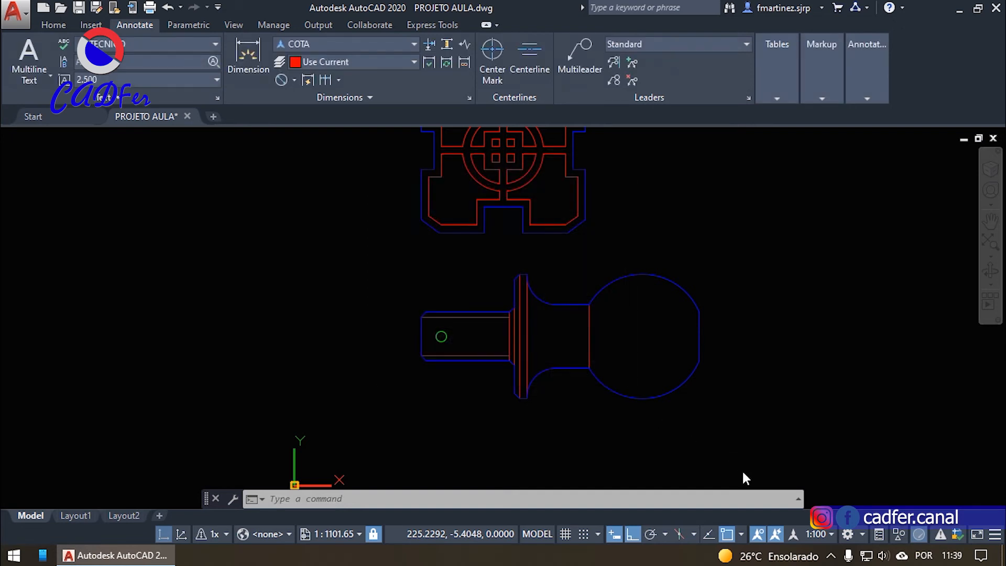
pyautogui.click(831, 534)
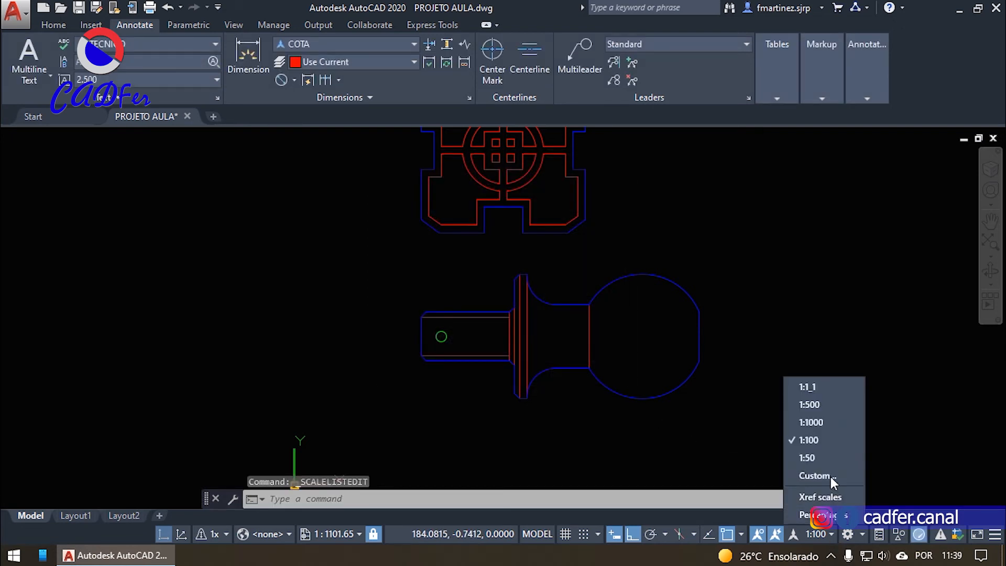
pyautogui.click(810, 405)
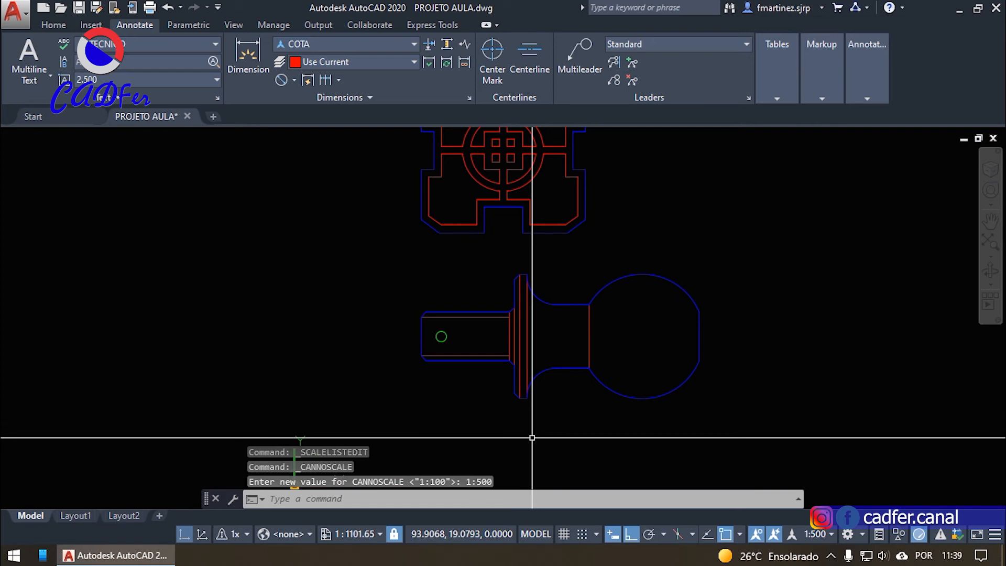
# - Add a horizontal linear dimension for the shank's length, placed below the part
pyautogui.write('i')
pyautogui.press('Return')
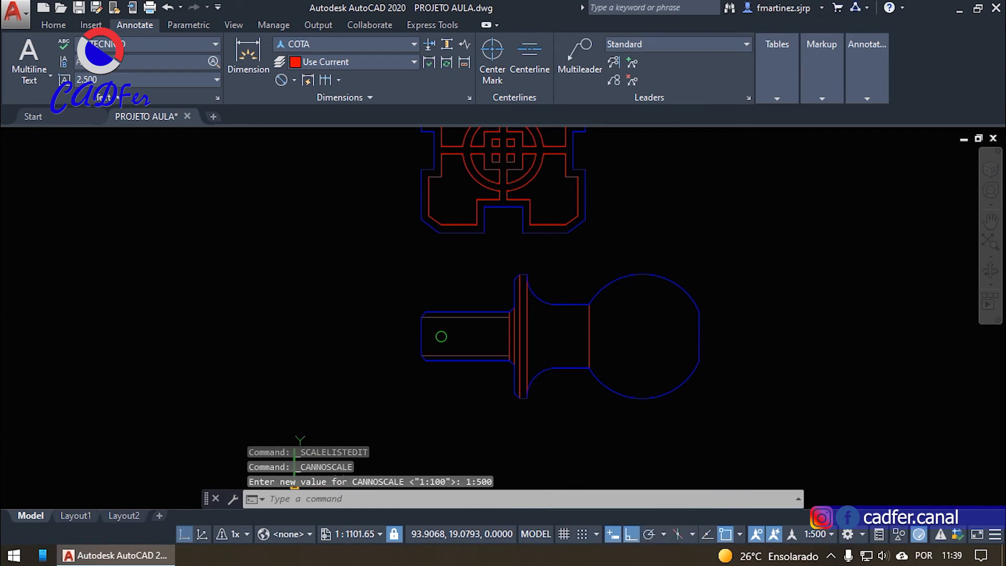
pyautogui.scroll(4, 426, 381)
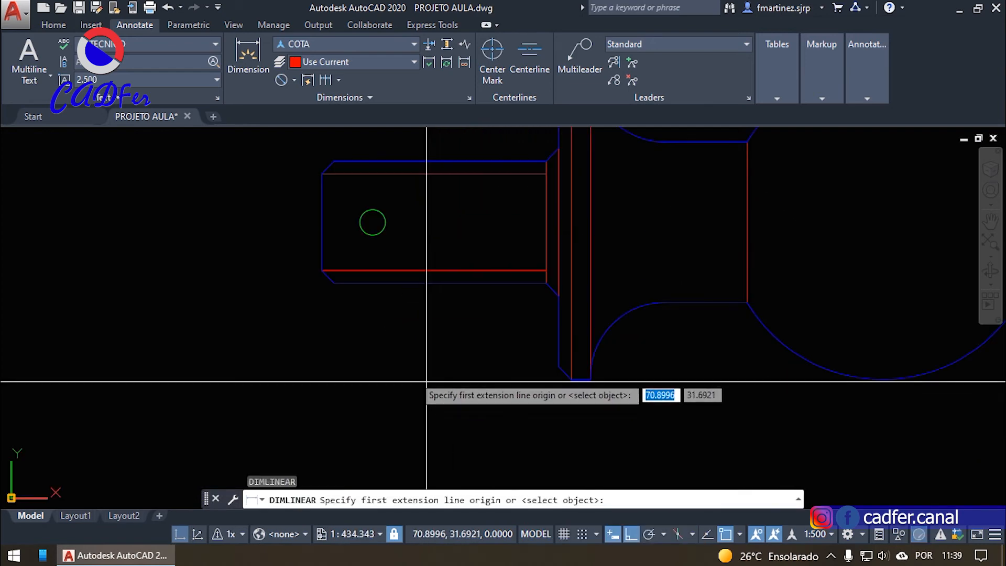
pyautogui.click(325, 270)
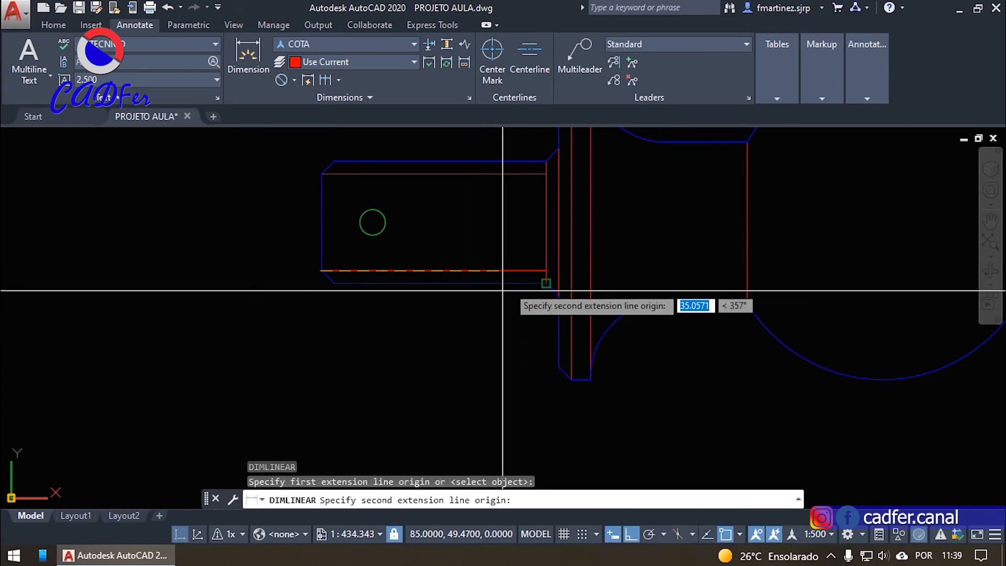
pyautogui.click(546, 282)
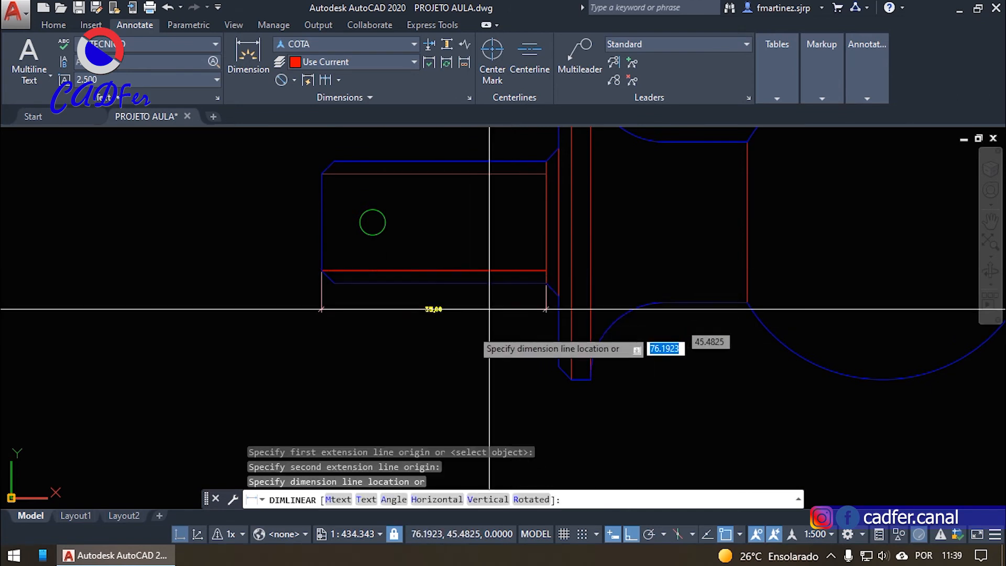
pyautogui.click(443, 403)
# - Continue the dimension chain from the shank dimension's inner end across the collar's step, chamfer and flat edge
pyautogui.scroll(2, 520, 411)
pyautogui.moveTo(576, 457); pyautogui.dragTo(380, 402, button='middle')
pyautogui.write('dco')
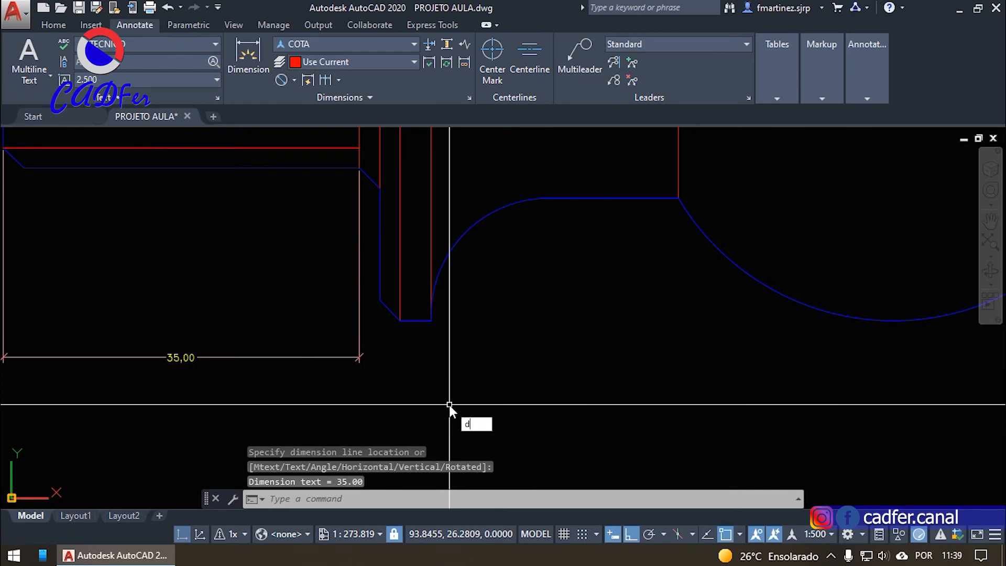
pyautogui.press('Return')
pyautogui.press('Return')
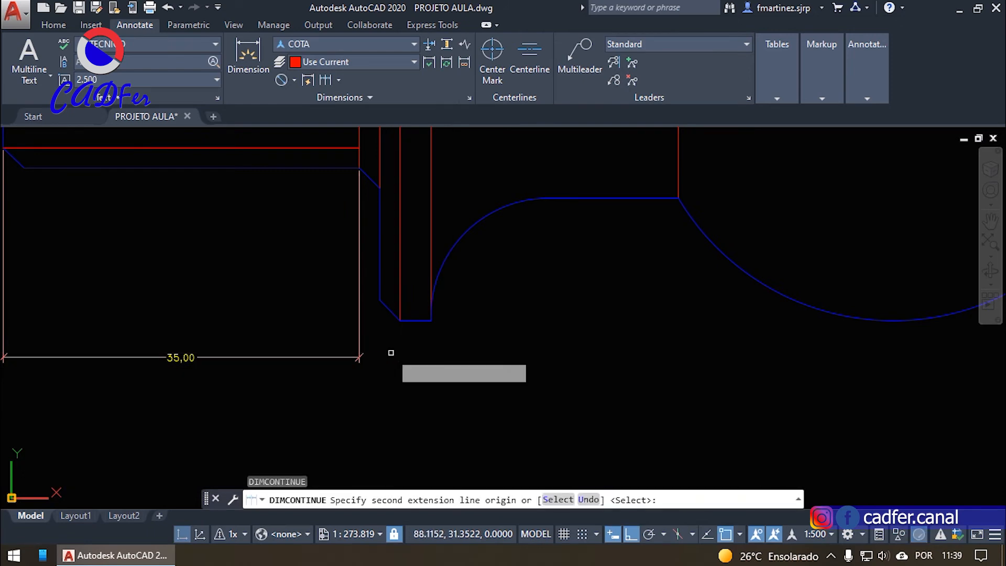
pyautogui.click(362, 322)
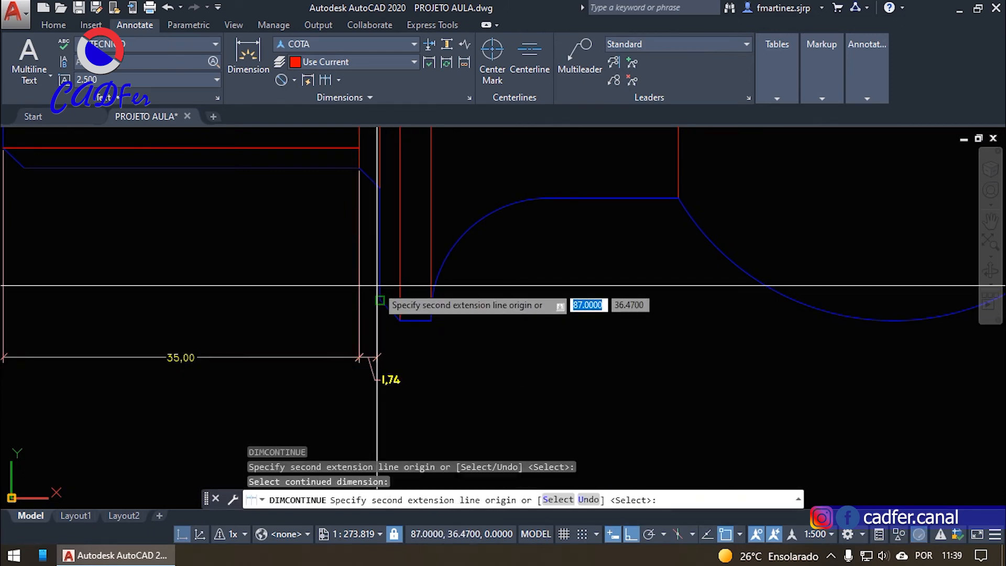
pyautogui.click(378, 288)
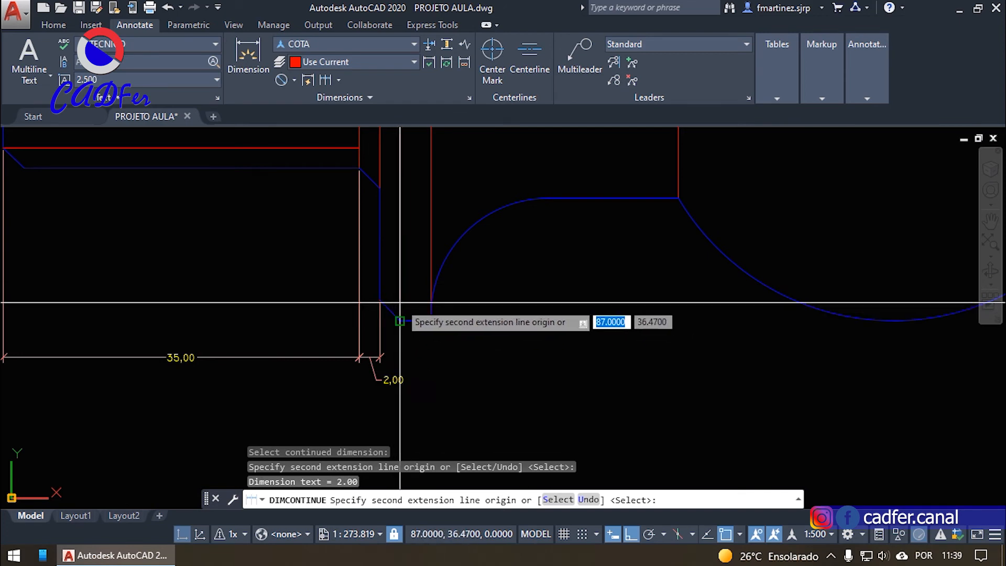
pyautogui.click(401, 309)
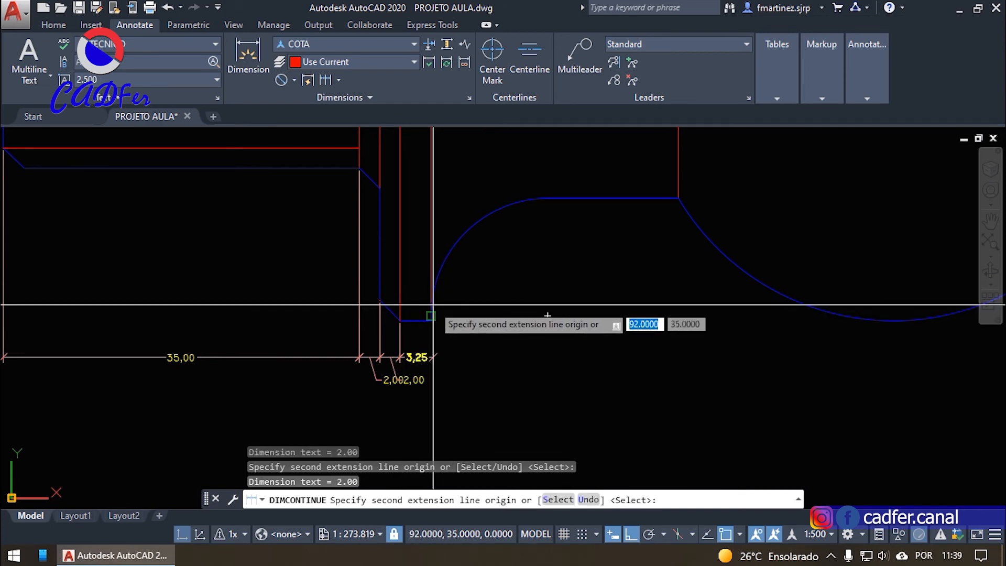
pyautogui.click(431, 313)
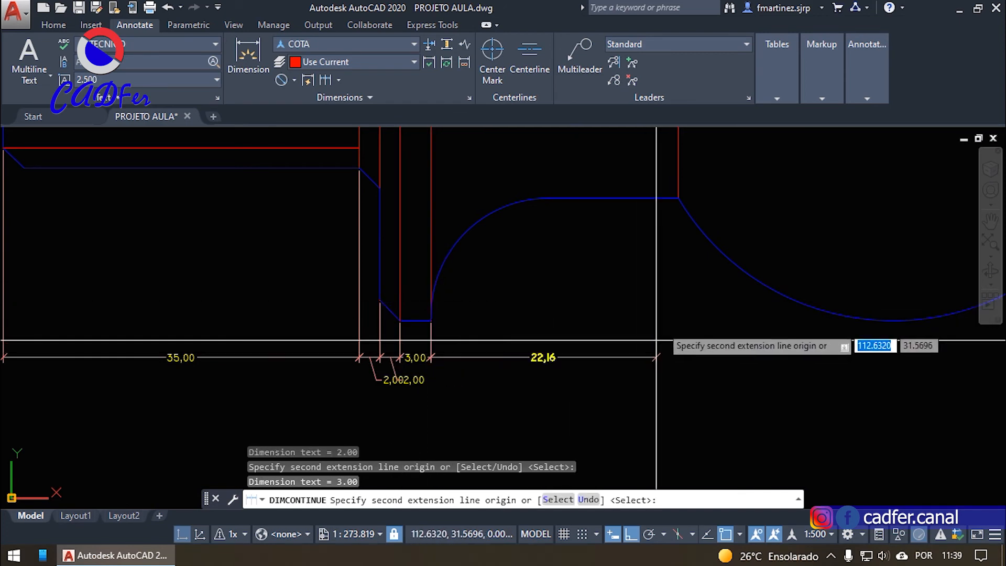
# - Extend the dimension chain over the neck up to the ball and over the ball to its flat end
pyautogui.click(677, 198)
pyautogui.scroll(-2, 550, 314)
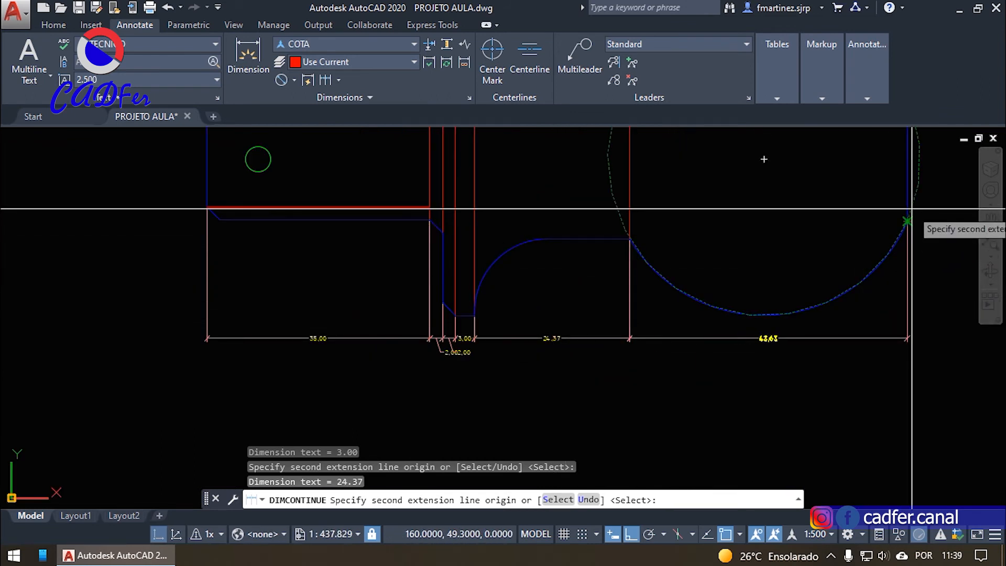
pyautogui.scroll(2, 911, 209)
pyautogui.press('Return')
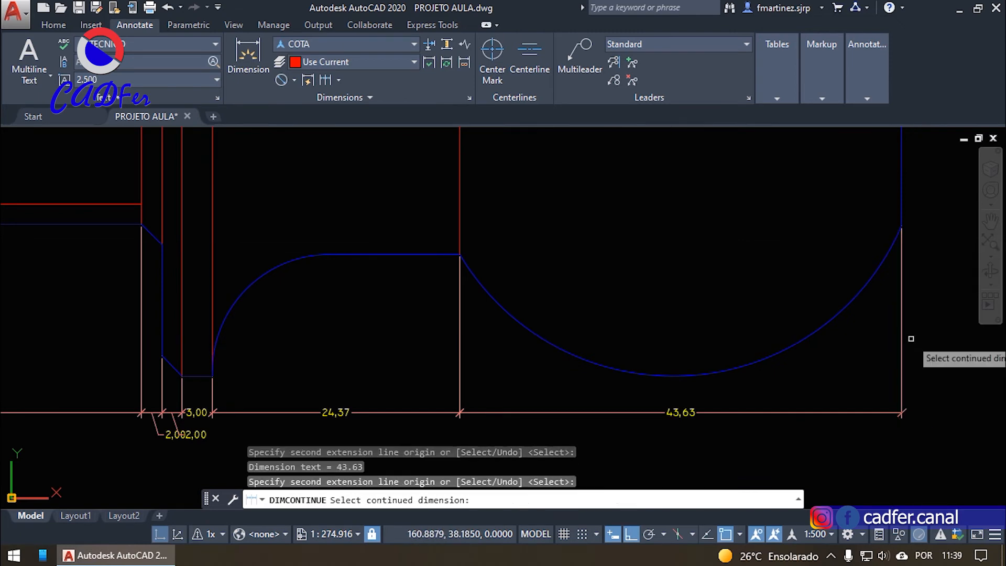
pyautogui.scroll(-2, 825, 275)
pyautogui.press('Return')
# - Move the text of the 2,00 dimension nearest the shank onto its dimension line
pyautogui.scroll(6, 415, 385)
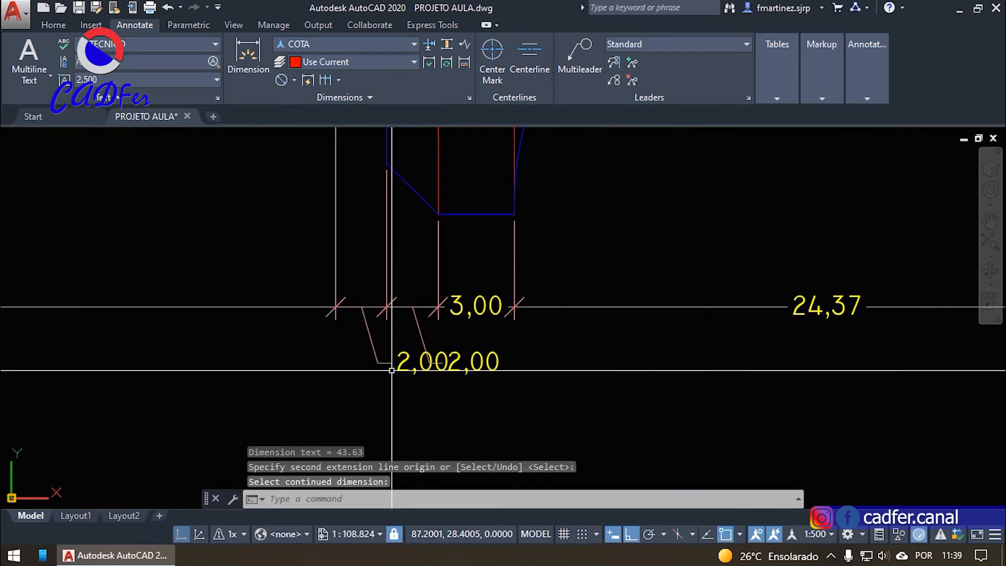
pyautogui.click(407, 358)
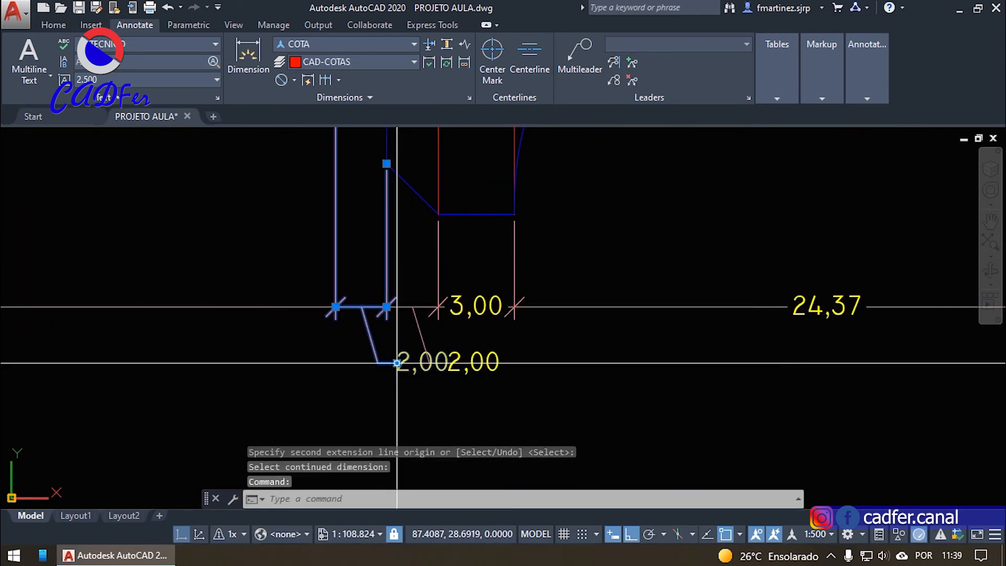
pyautogui.click(397, 362)
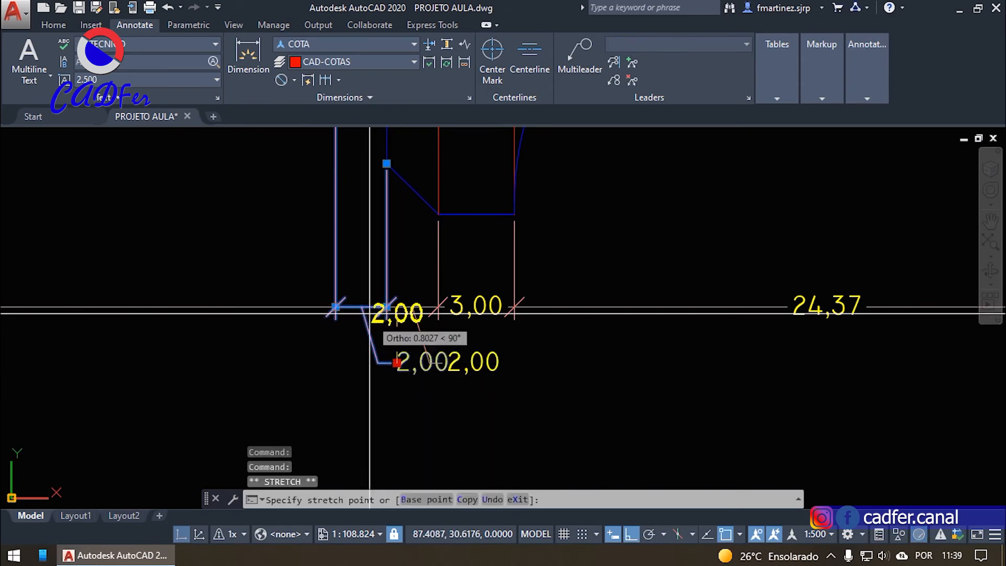
pyautogui.click(445, 370)
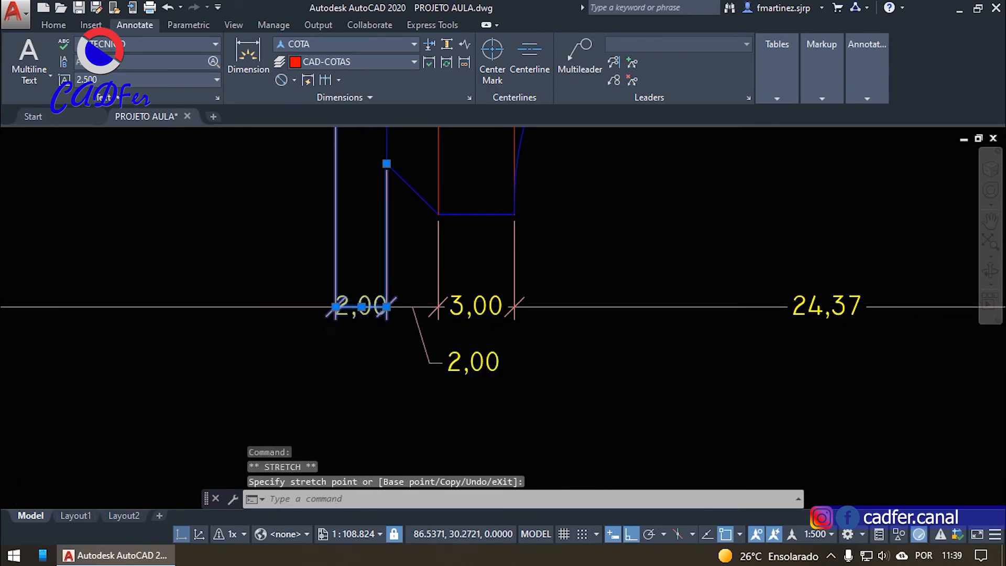
pyautogui.scroll(2, 372, 340)
pyautogui.press('Escape')
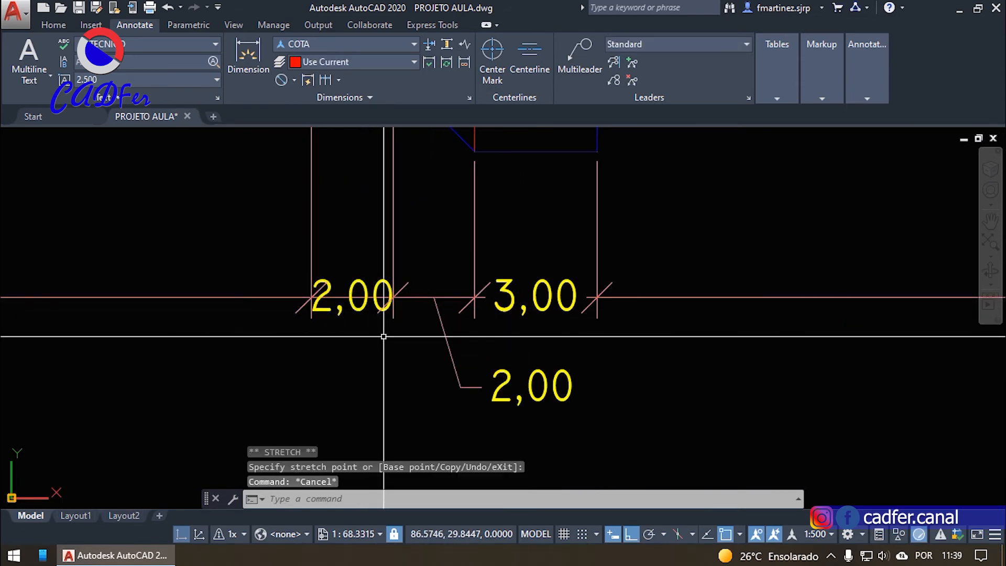
# - Move the text of the 2,00 dimension nearest the shank with a leader, below its dimension line on the shank side
pyautogui.click(364, 298)
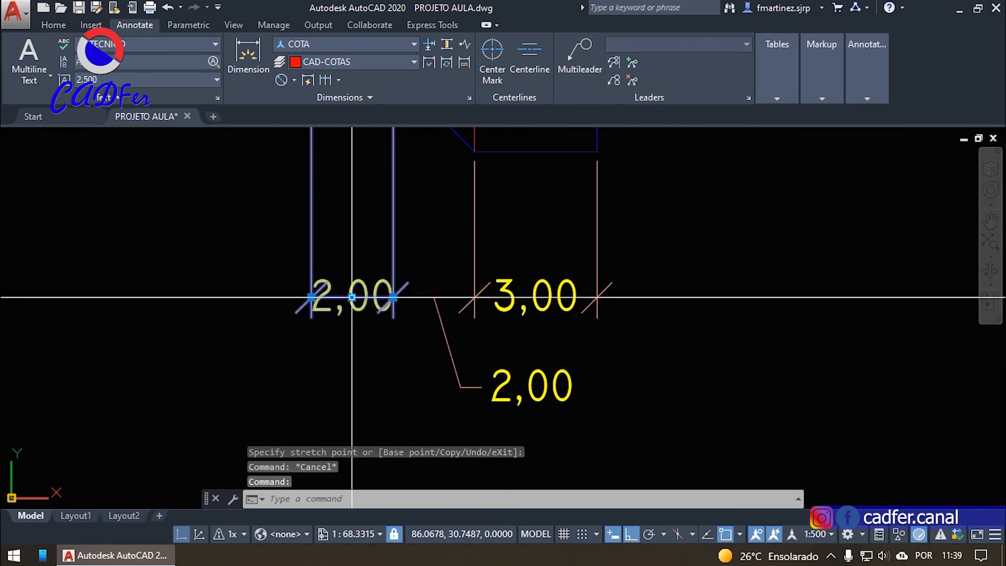
pyautogui.click(351, 297)
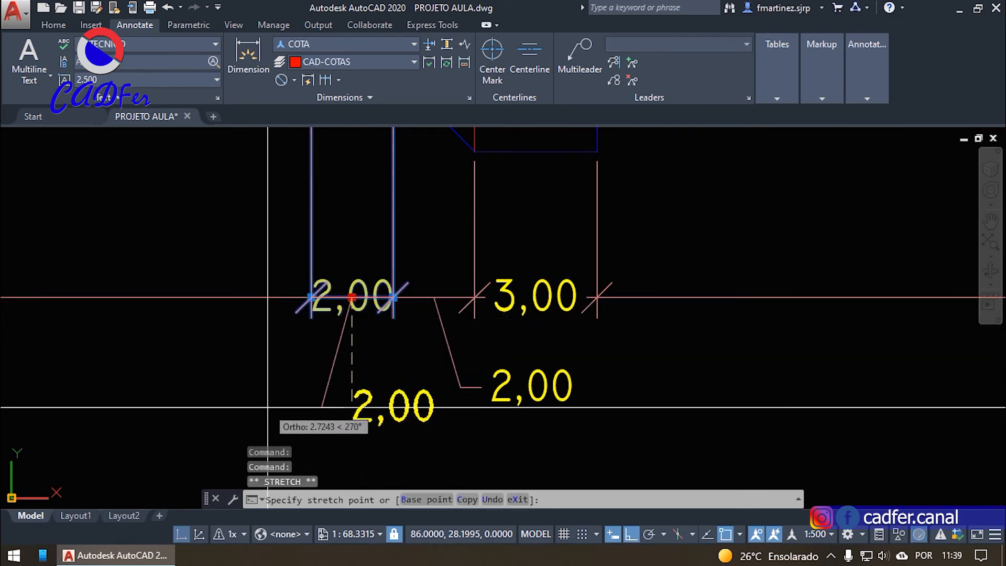
pyautogui.press('Escape')
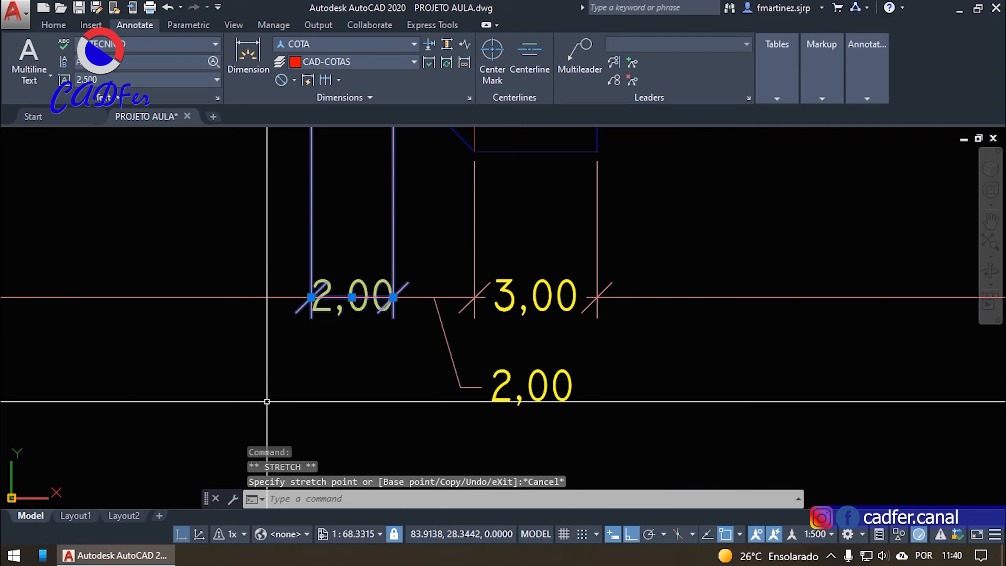
pyautogui.moveTo(352, 297)
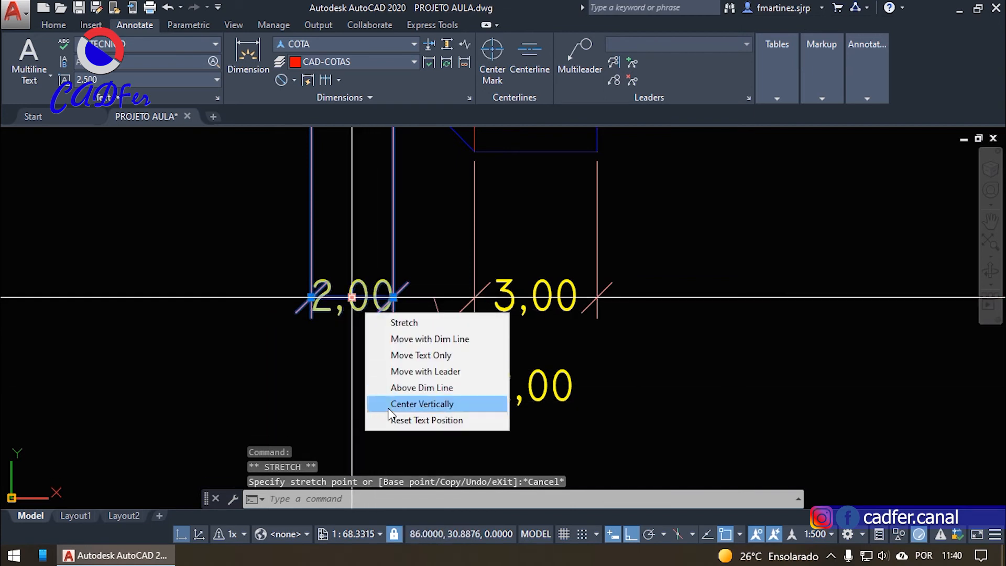
pyautogui.click(414, 371)
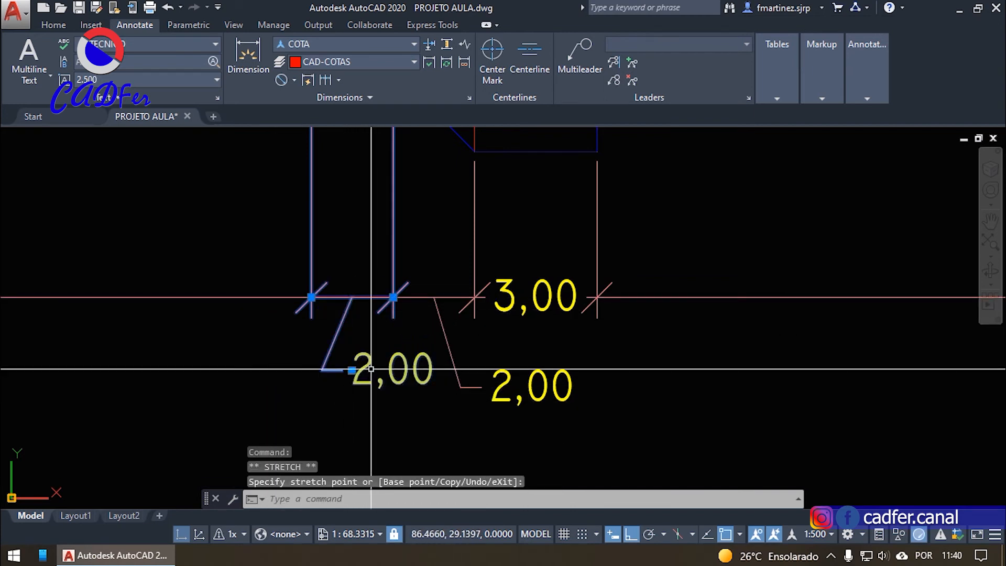
pyautogui.click(371, 369)
pyautogui.click(352, 370)
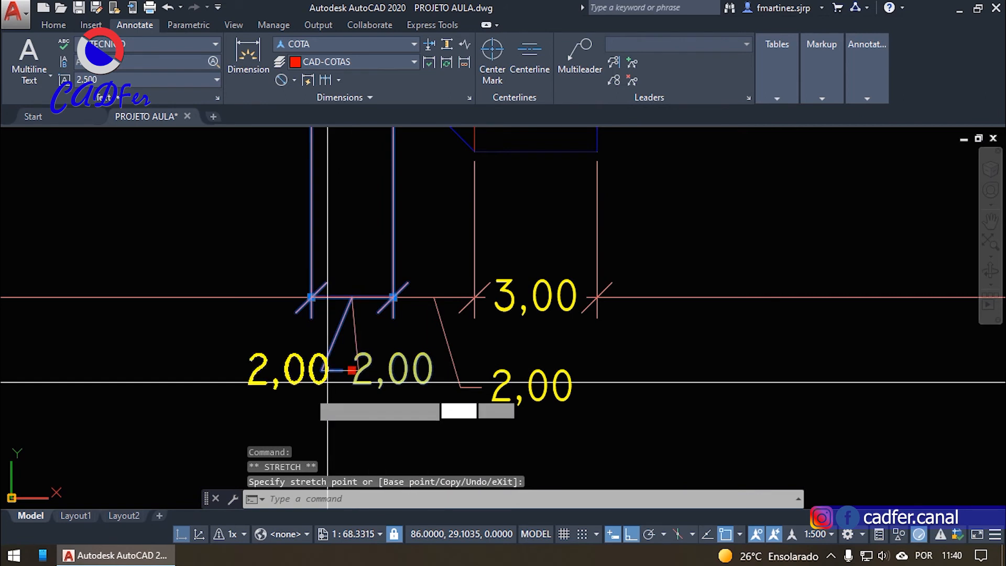
pyautogui.click(280, 404)
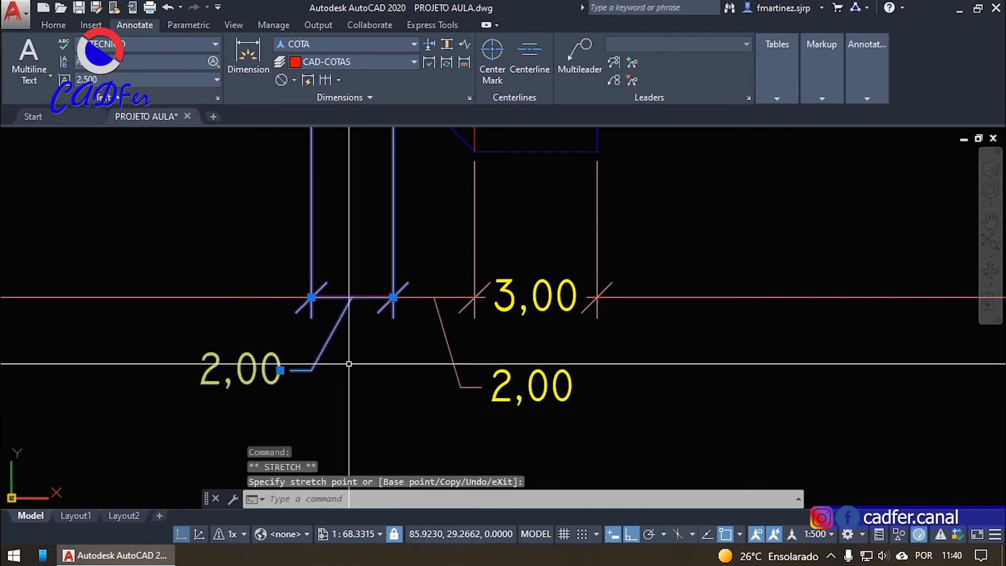
pyautogui.press('Escape')
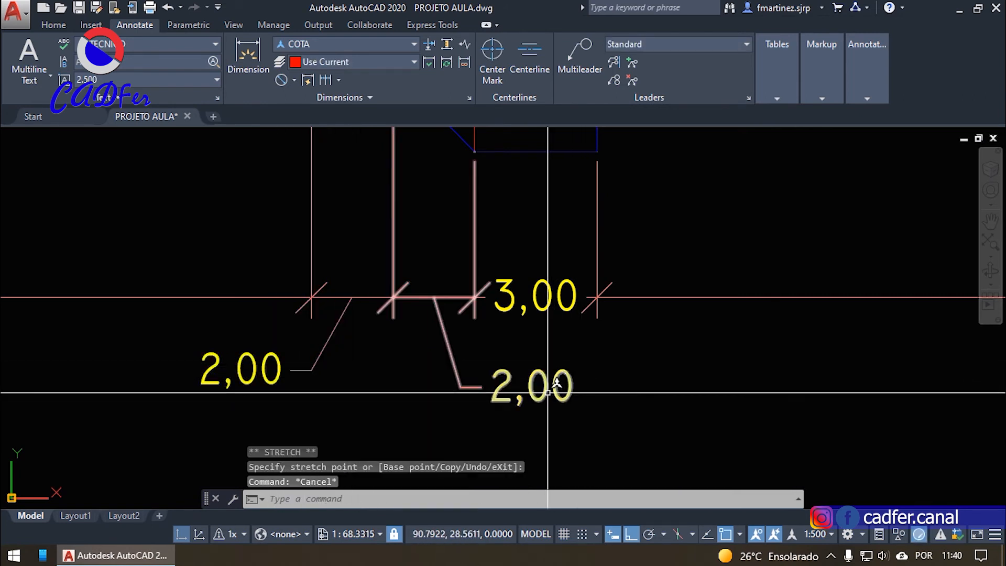
# - Raise the text of the second 2,00 dimension until it lines up with the first one's text
pyautogui.click(548, 392)
pyautogui.click(491, 387)
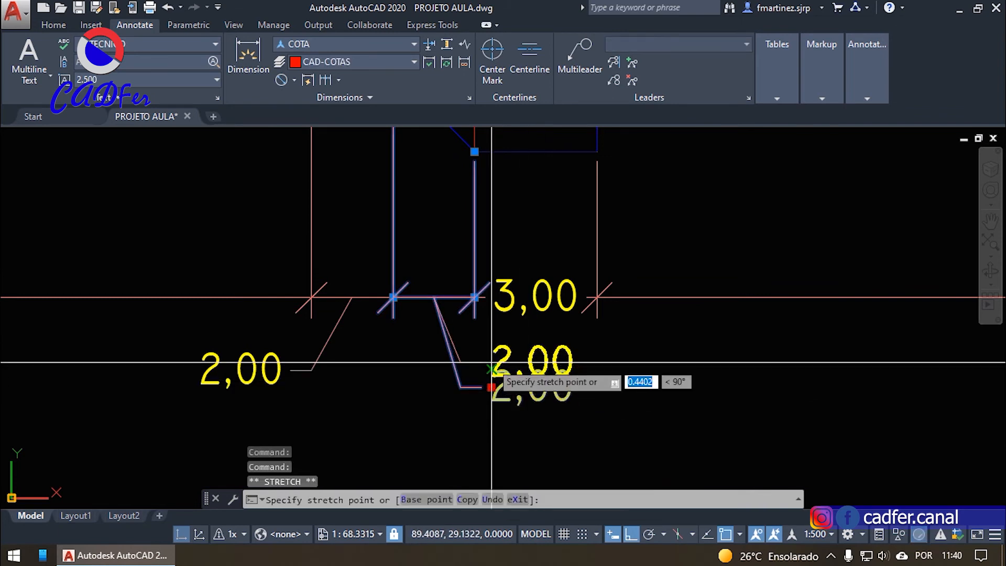
pyautogui.click(492, 364)
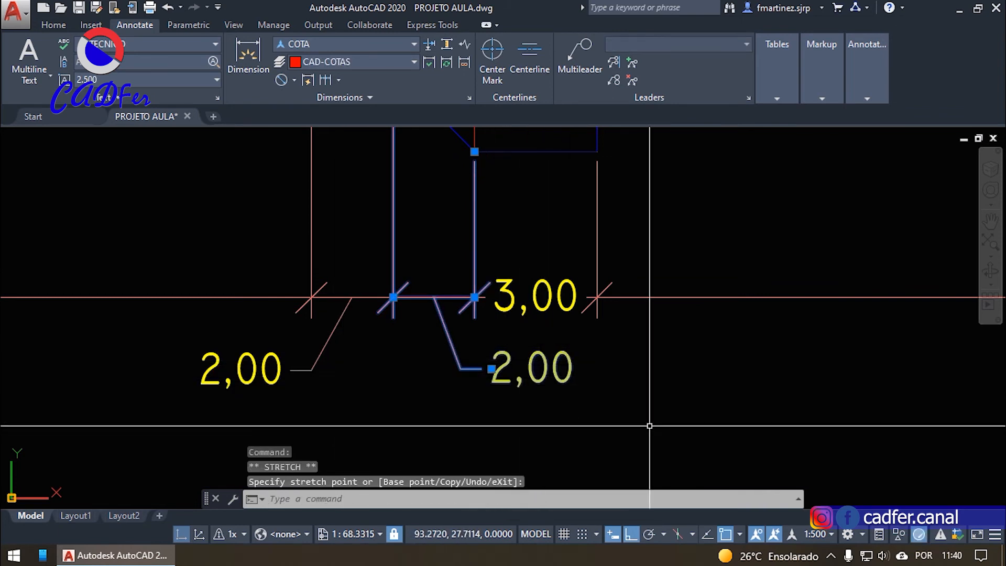
pyautogui.moveTo(571, 425); pyautogui.dragTo(677, 392, button='middle')
pyautogui.scroll(2, 443, 407)
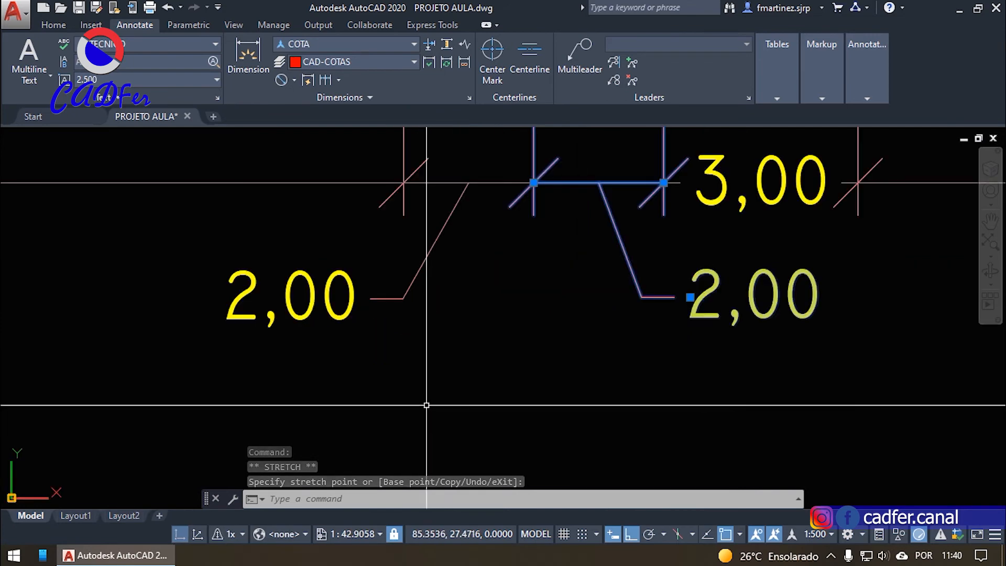
# - Suppress trailing zeros in the primary units of both 2,00 dimensions
pyautogui.scroll(-2, 437, 410)
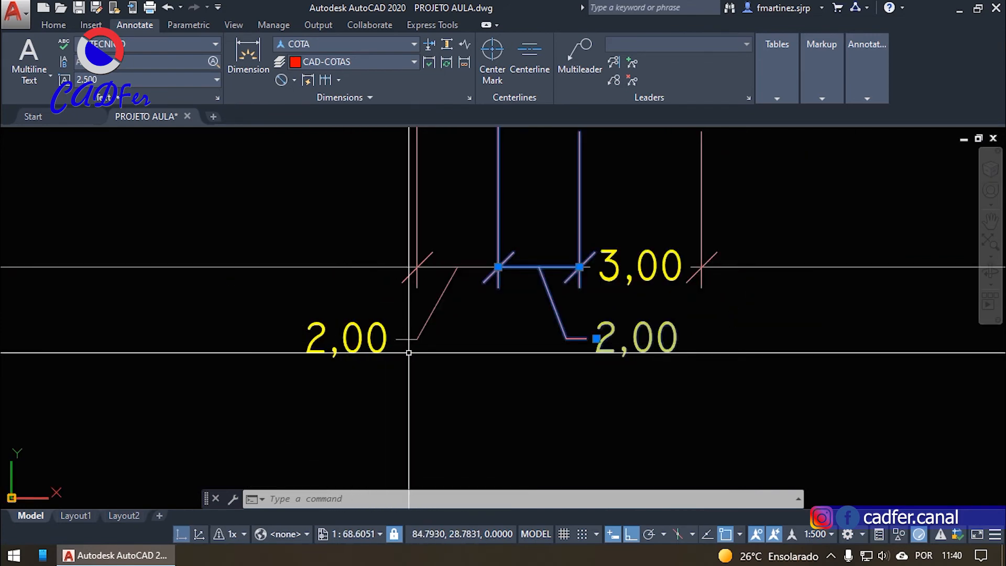
pyautogui.click(381, 354)
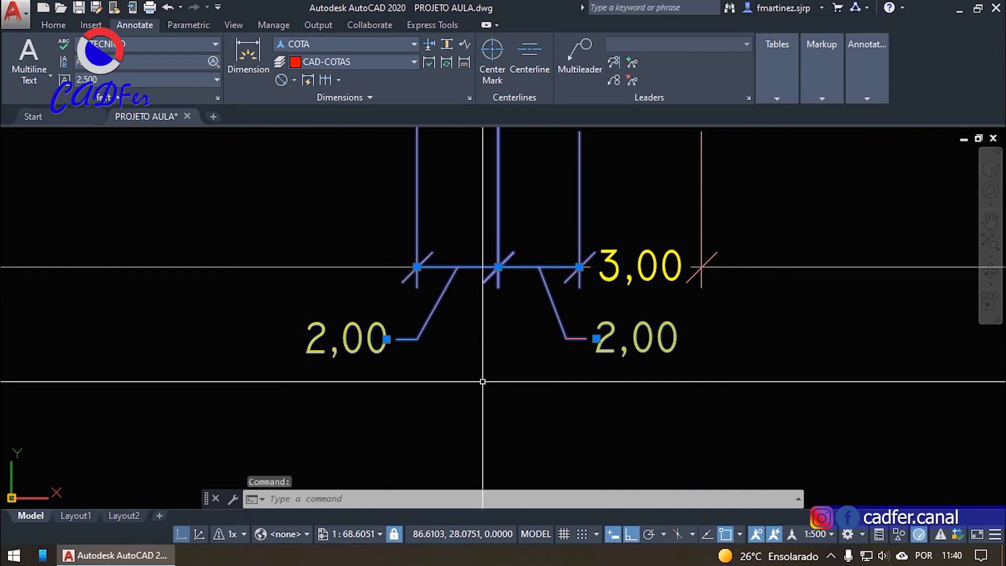
pyautogui.hotkey('ctrl', '1')
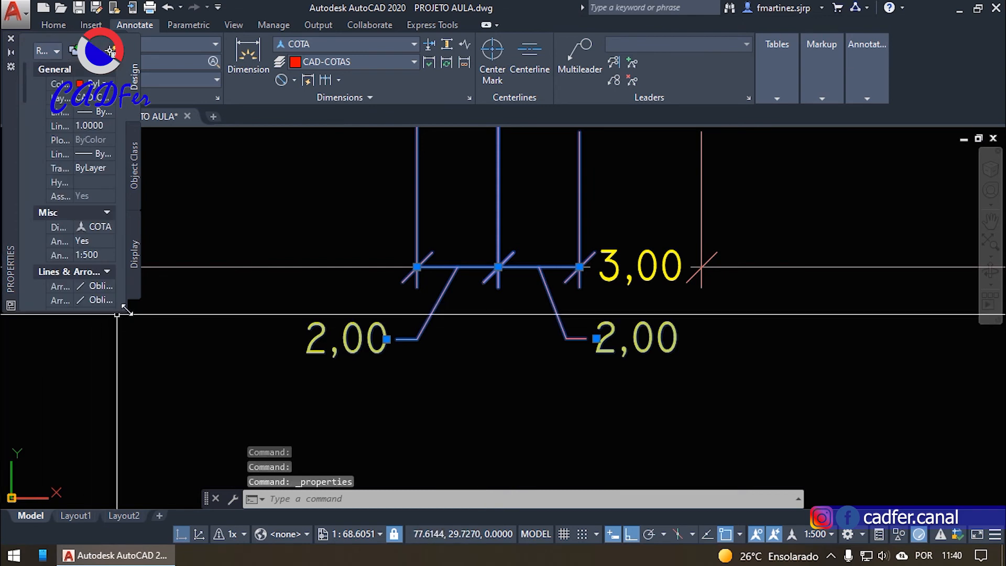
pyautogui.moveTo(234, 420); pyautogui.dragTo(431, 492)
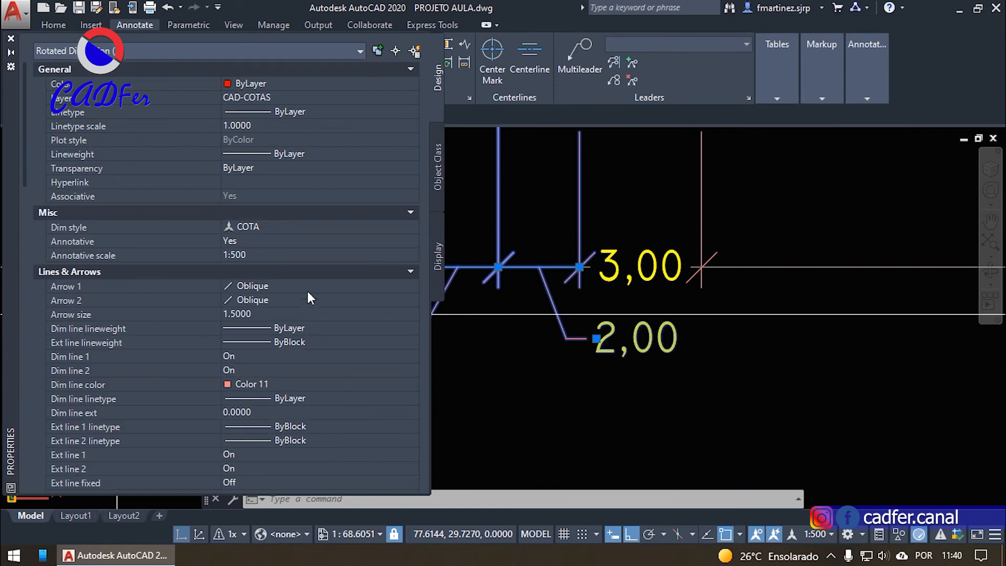
pyautogui.scroll(-4, 308, 289)
pyautogui.scroll(-6, 307, 286)
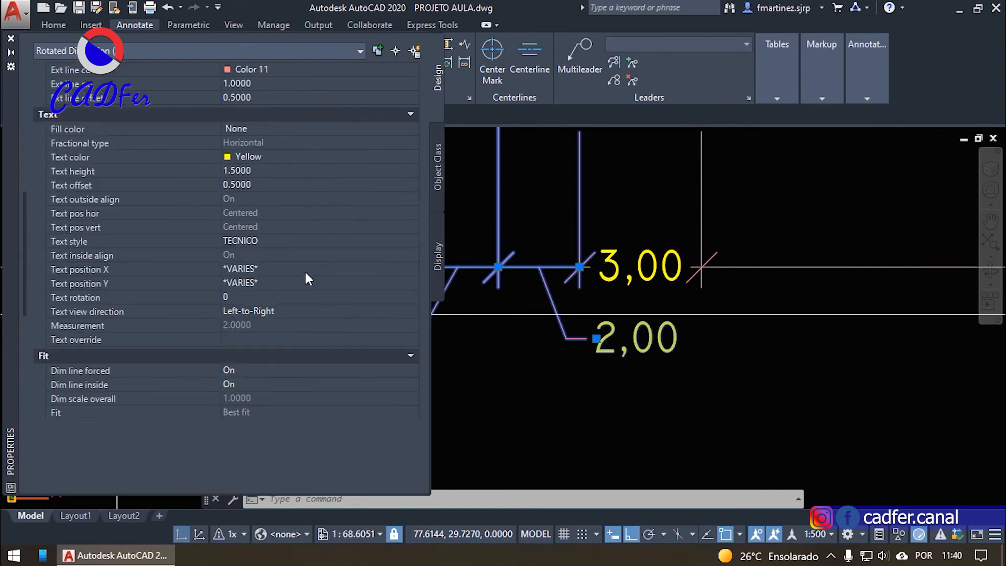
pyautogui.scroll(-3, 308, 279)
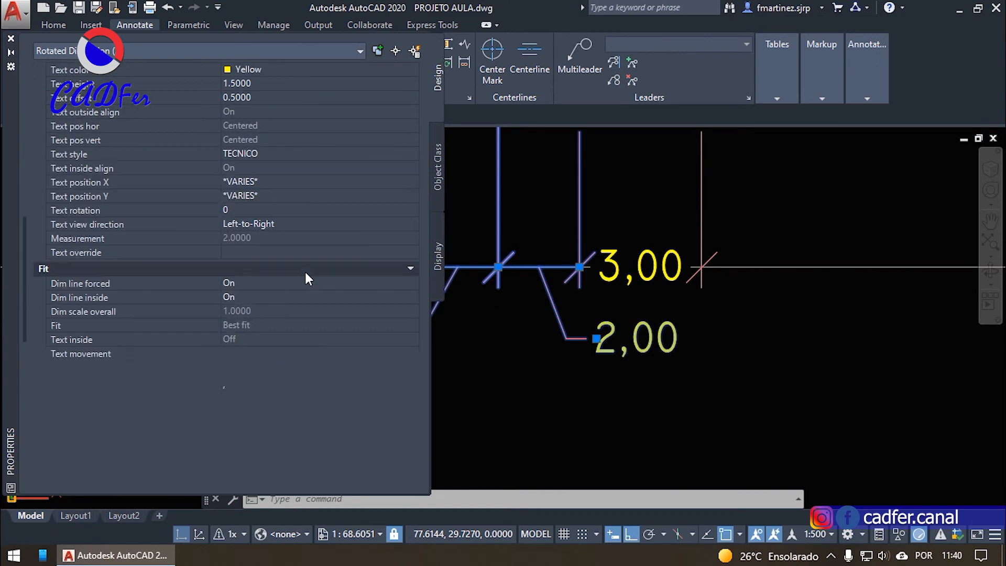
pyautogui.scroll(-3, 306, 272)
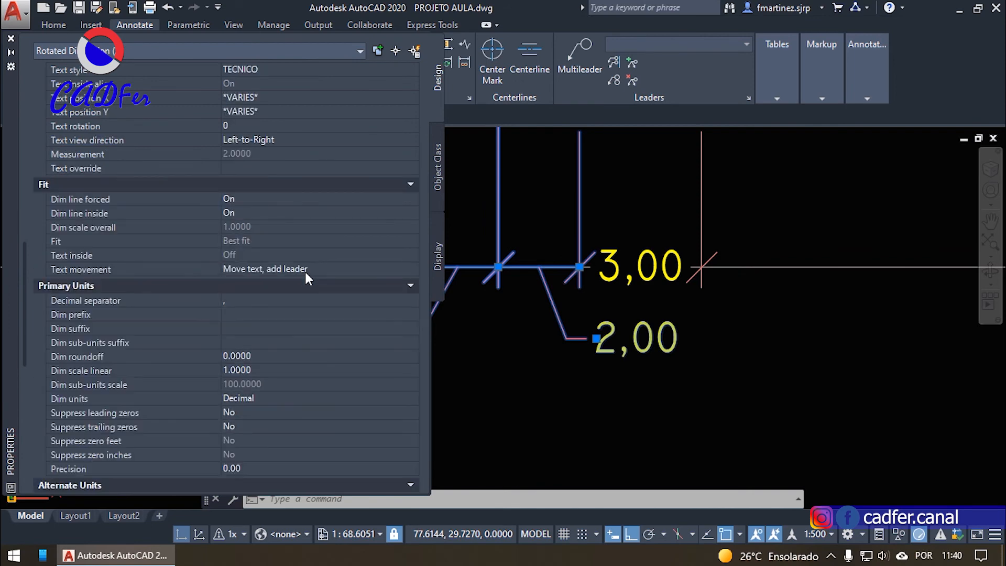
pyautogui.scroll(-3, 302, 272)
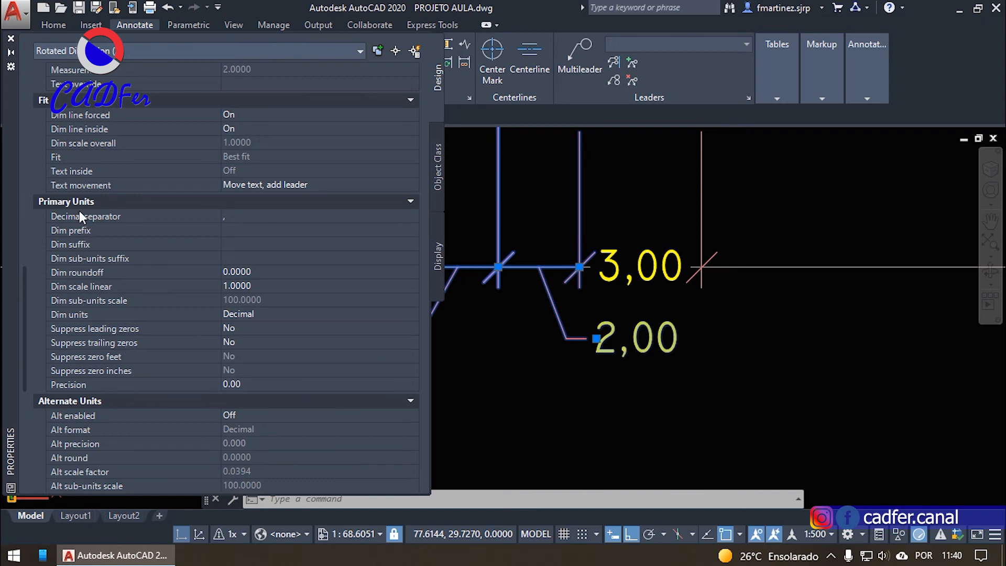
pyautogui.click(256, 340)
pyautogui.click(256, 341)
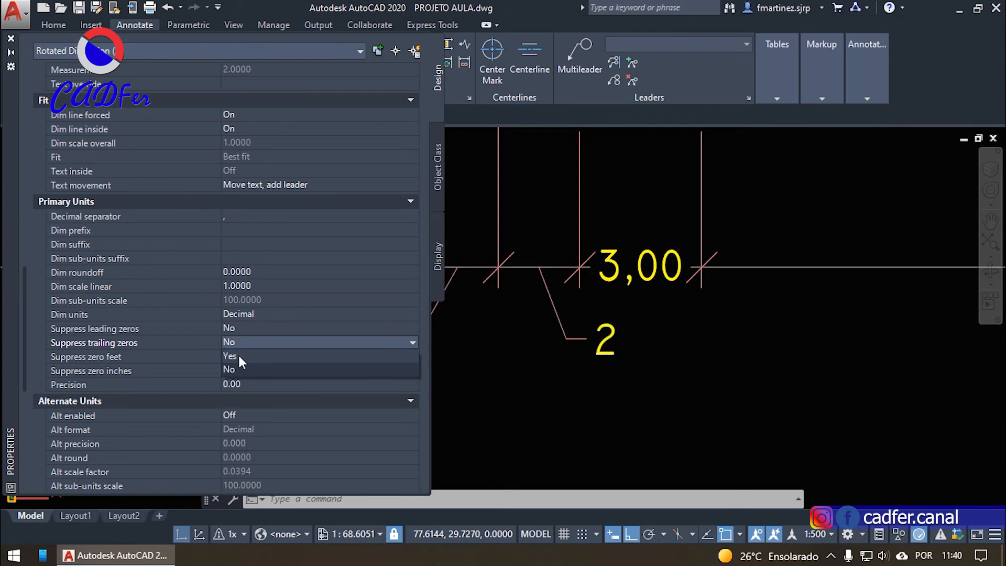
pyautogui.click(239, 357)
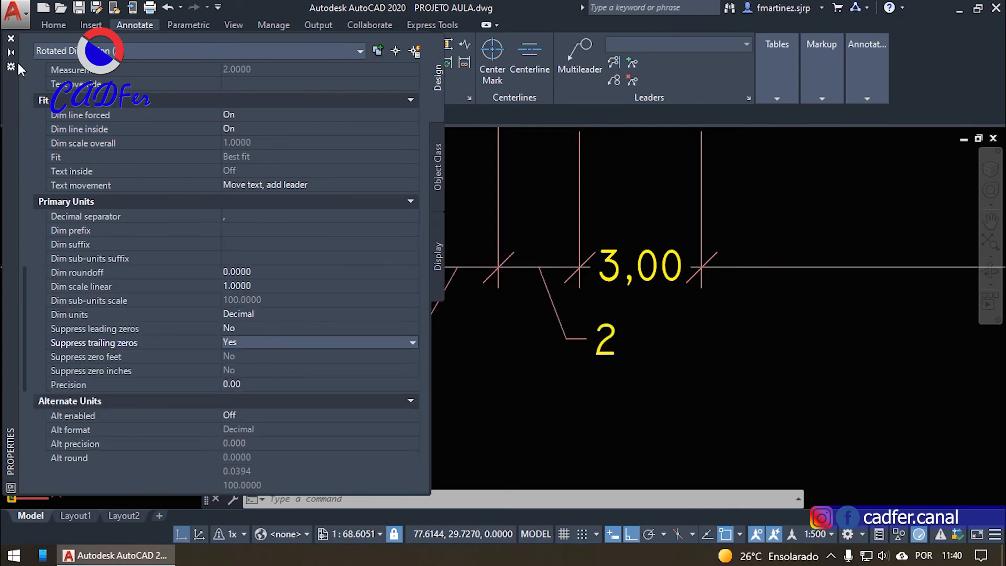
pyautogui.click(11, 39)
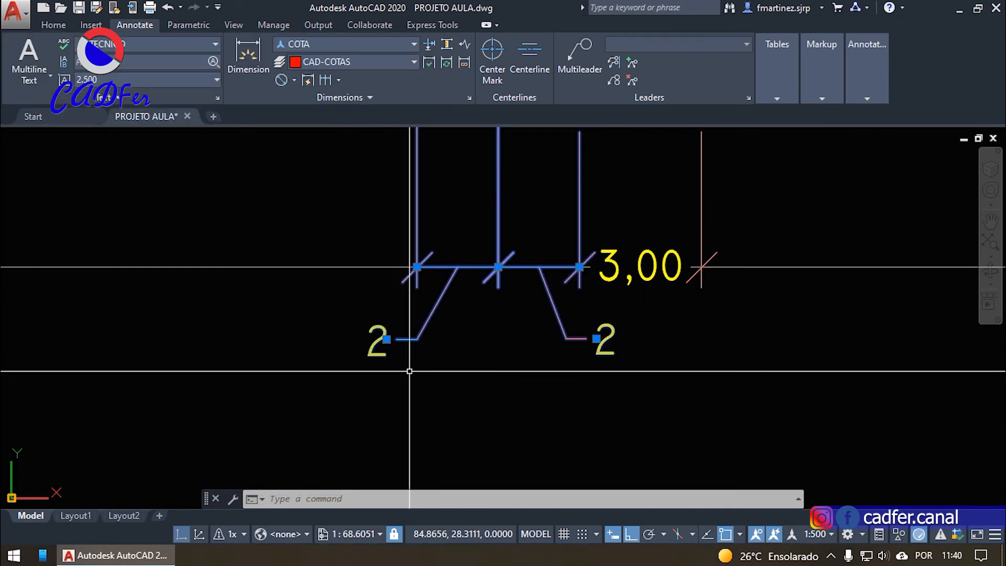
# - Move the texts of both shortened dimensions onto the midpoints of their dimension lines, between the tick marks
pyautogui.click(387, 339)
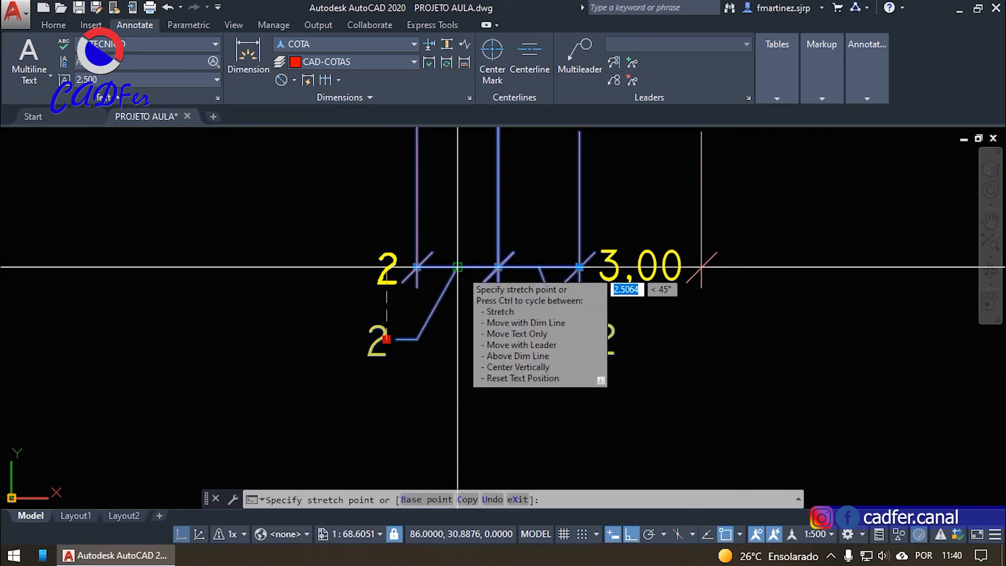
pyautogui.click(457, 267)
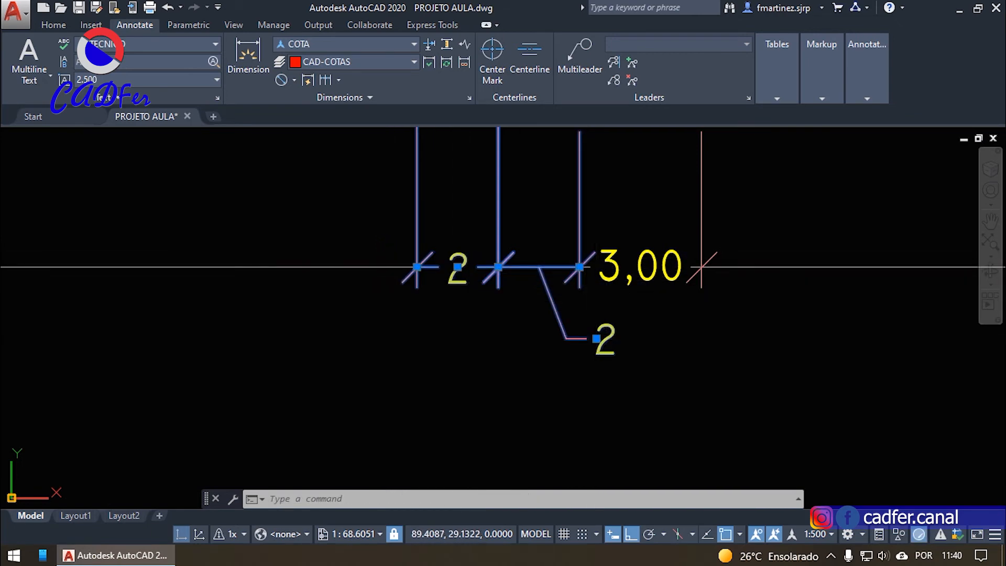
pyautogui.click(596, 338)
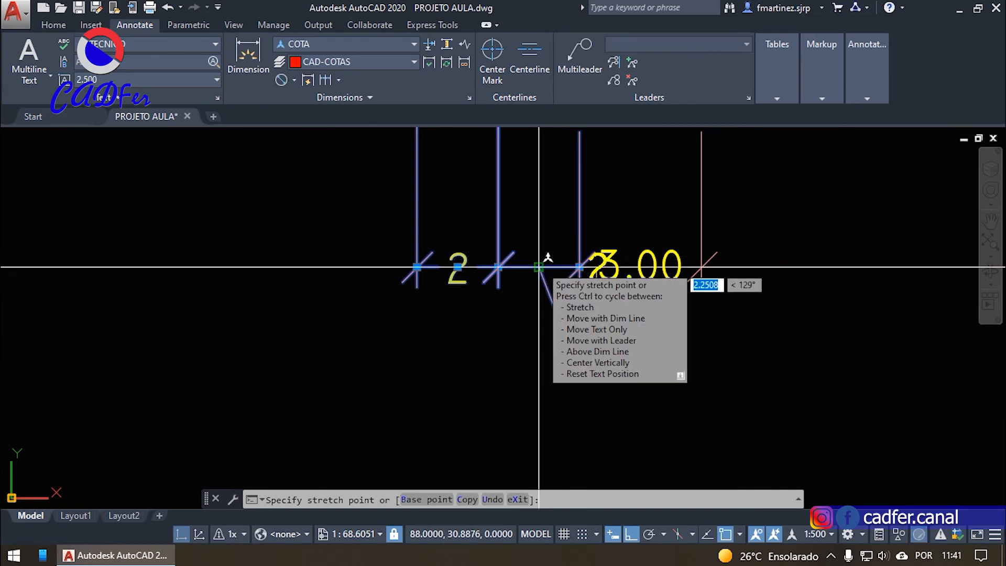
pyautogui.click(539, 267)
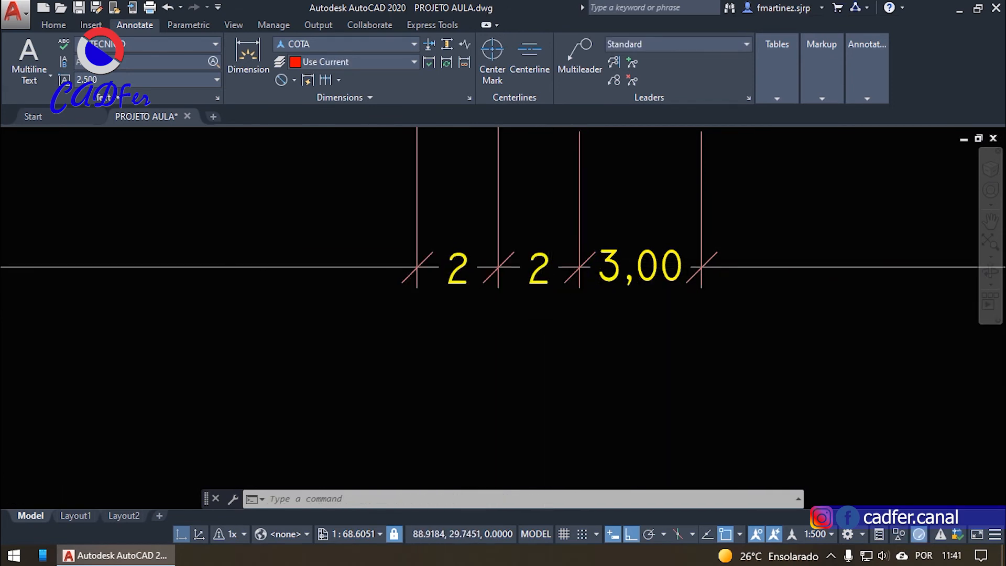
# - Add an overall horizontal linear dimension from the shank's free end to the ball's flat end, just below the dimension chain
pyautogui.scroll(-5, 549, 341)
pyautogui.scroll(-4, 545, 407)
pyautogui.scroll(-1, 545, 407)
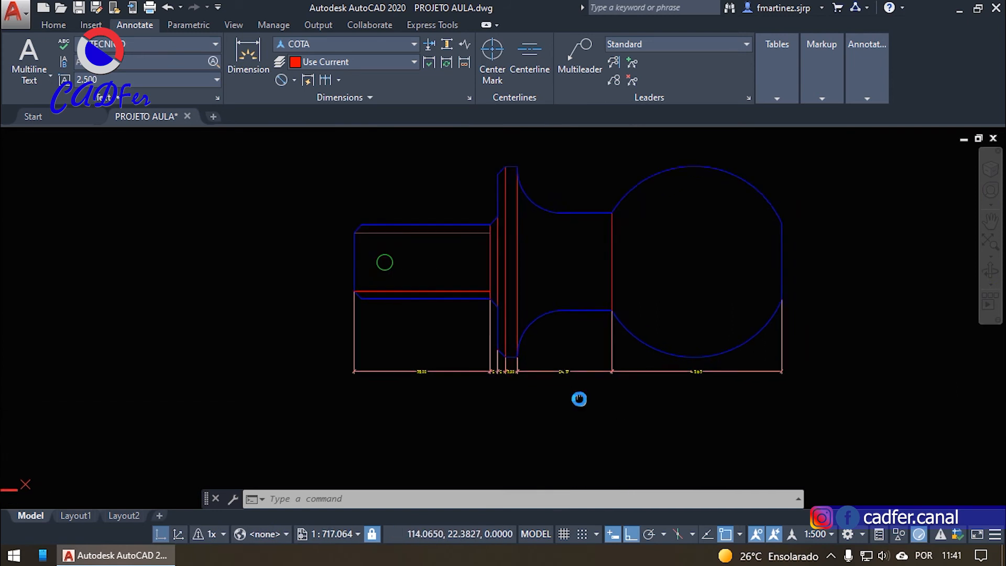
pyautogui.scroll(1, 579, 397)
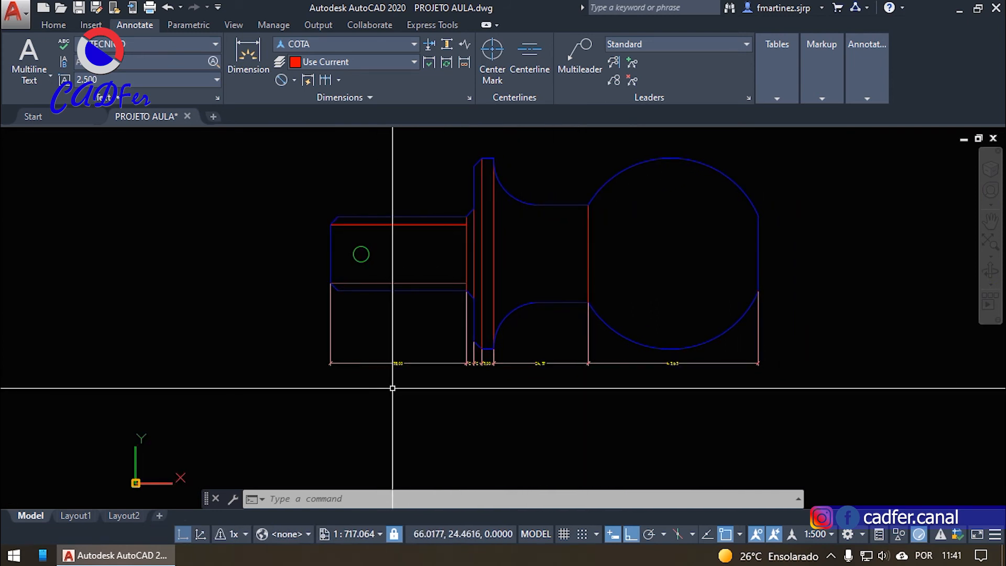
pyautogui.press('Return')
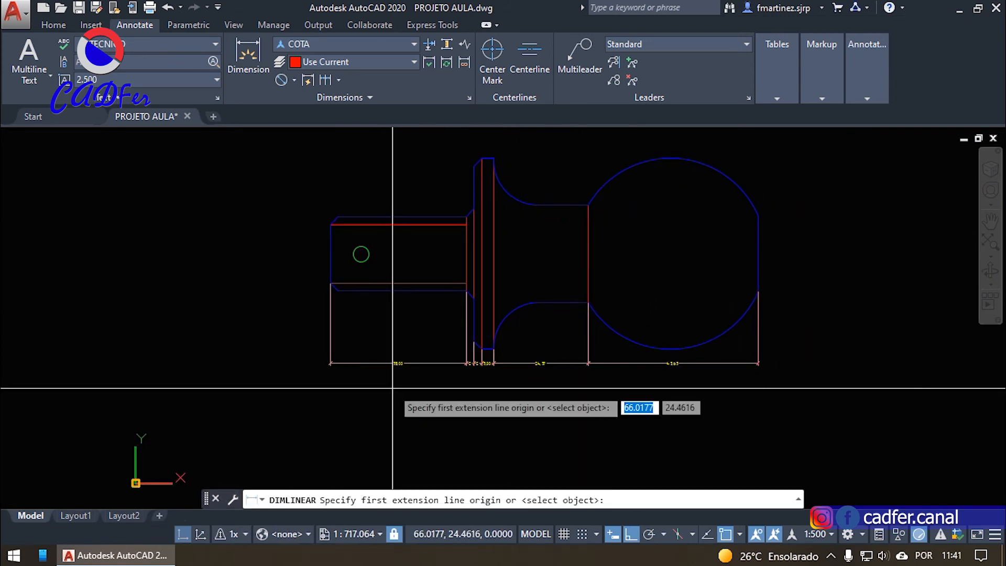
pyautogui.scroll(2, 356, 304)
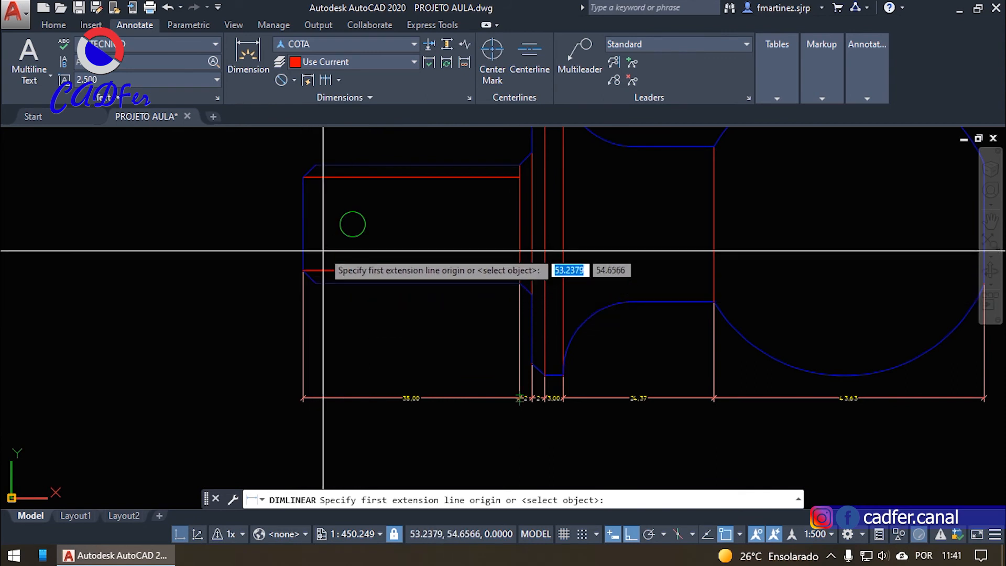
pyautogui.click(323, 270)
pyautogui.scroll(-2, 325, 274)
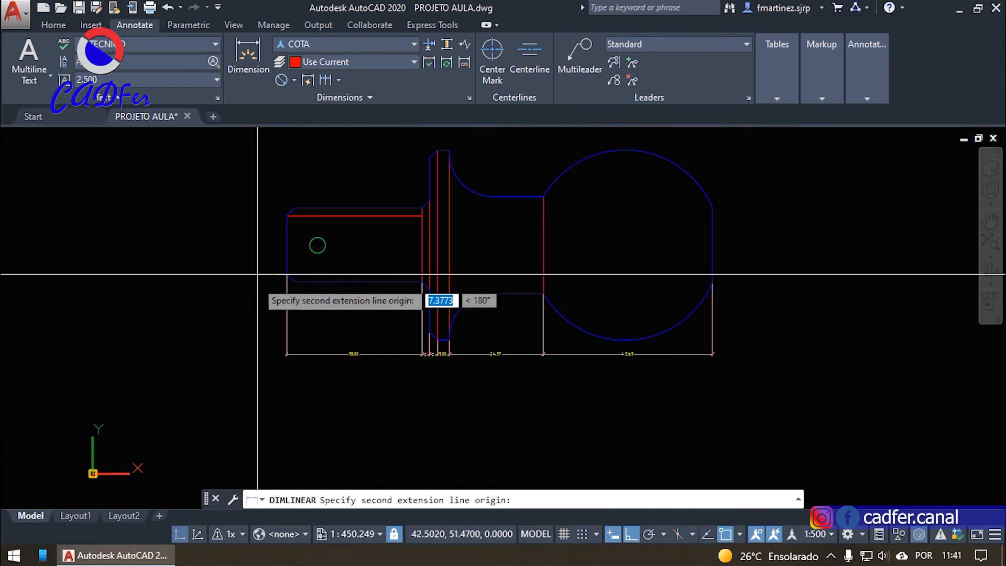
pyautogui.scroll(6, 713, 281)
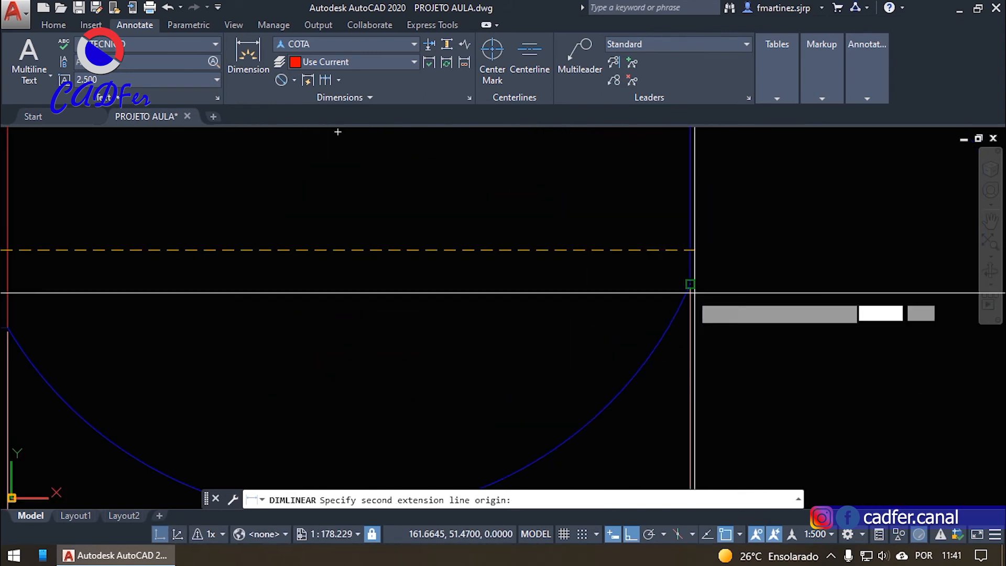
pyautogui.click(680, 294)
pyautogui.scroll(-6, 404, 397)
pyautogui.scroll(4, 414, 361)
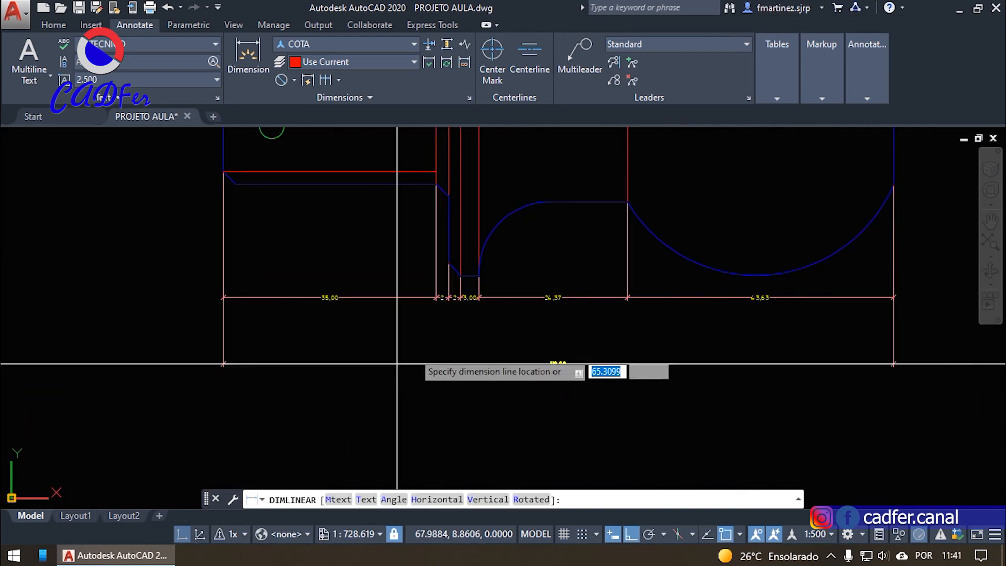
pyautogui.click(525, 306)
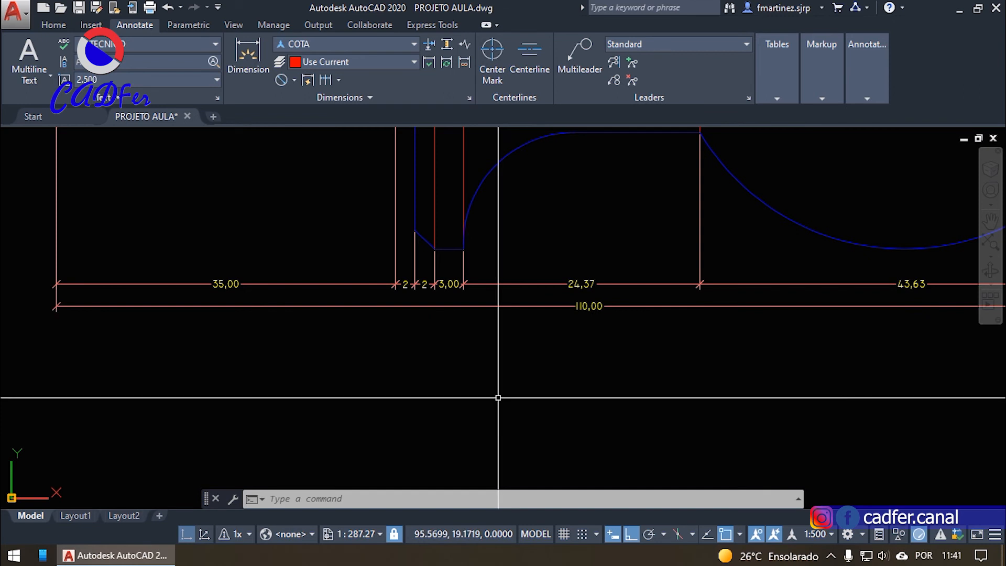
pyautogui.scroll(-2, 544, 406)
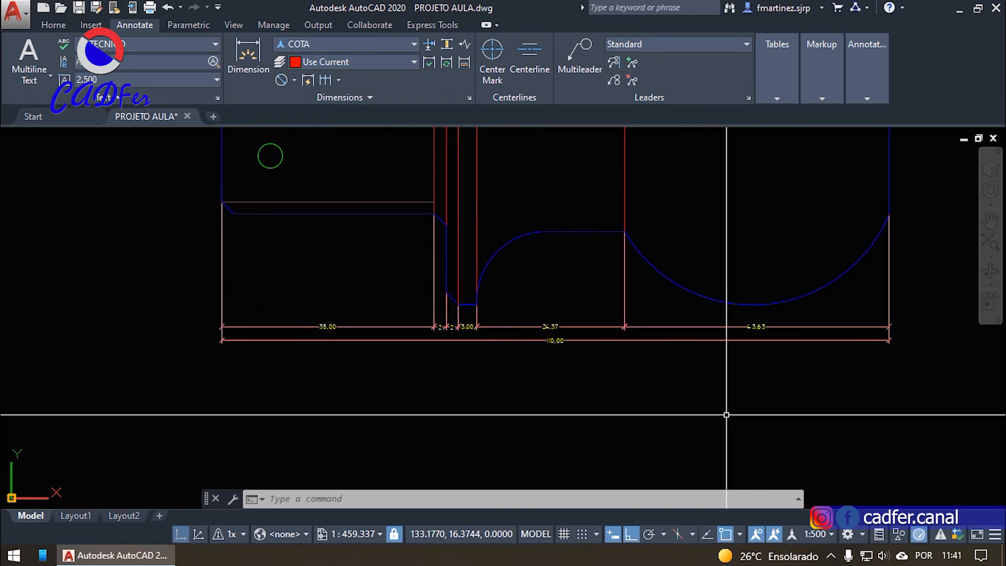
pyautogui.scroll(4, 790, 368)
pyautogui.scroll(-6, 613, 386)
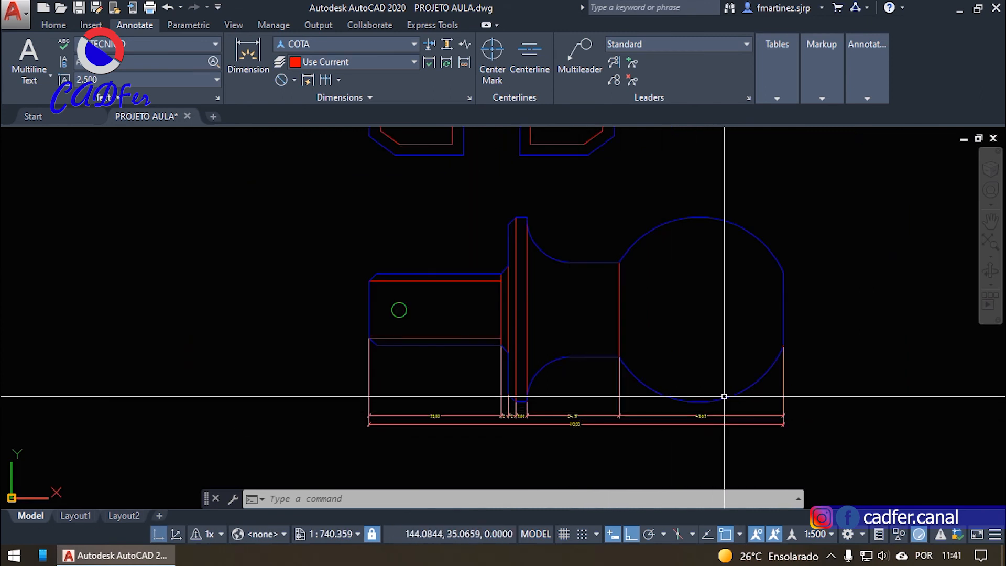
pyautogui.moveTo(686, 381); pyautogui.dragTo(665, 379, button='middle')
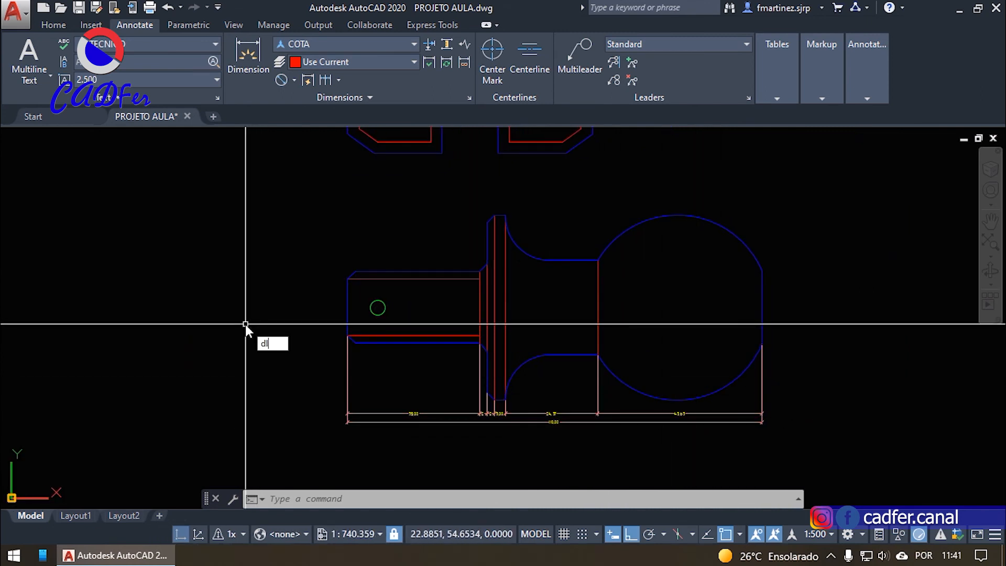
pyautogui.press('Return')
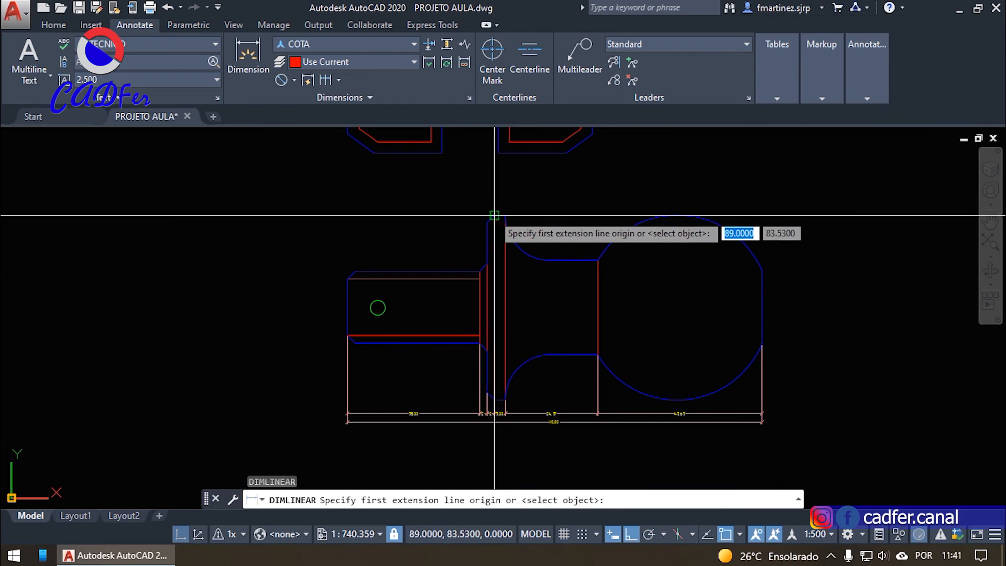
pyautogui.click(494, 215)
pyautogui.scroll(4, 494, 216)
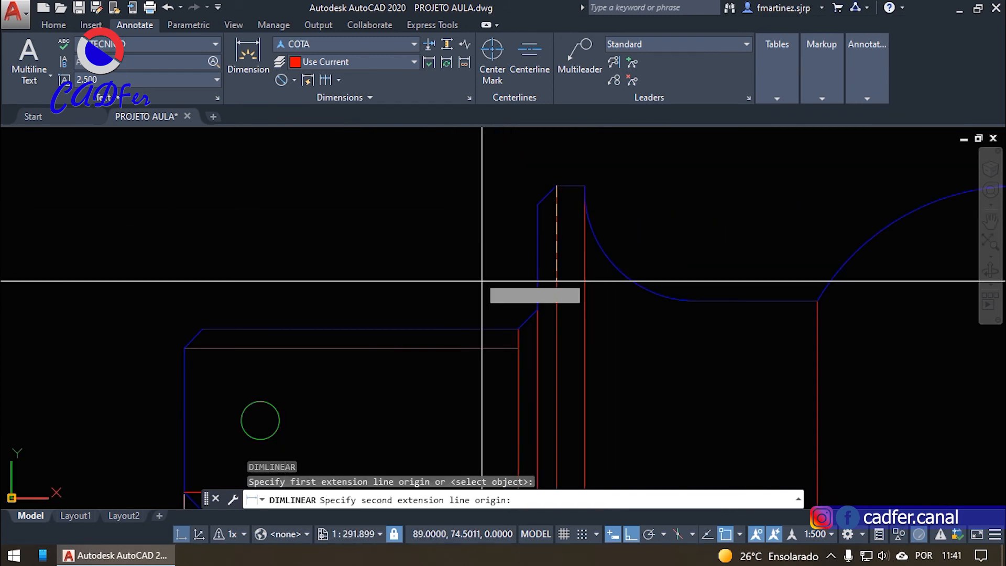
pyautogui.click(510, 321)
pyautogui.scroll(-4, 518, 268)
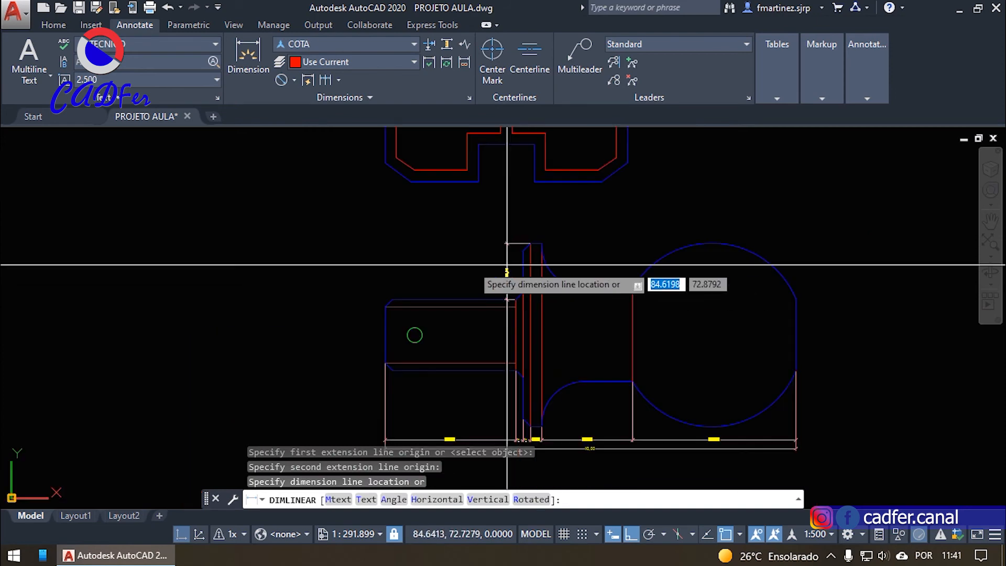
pyautogui.scroll(2, 362, 272)
pyautogui.press('Escape')
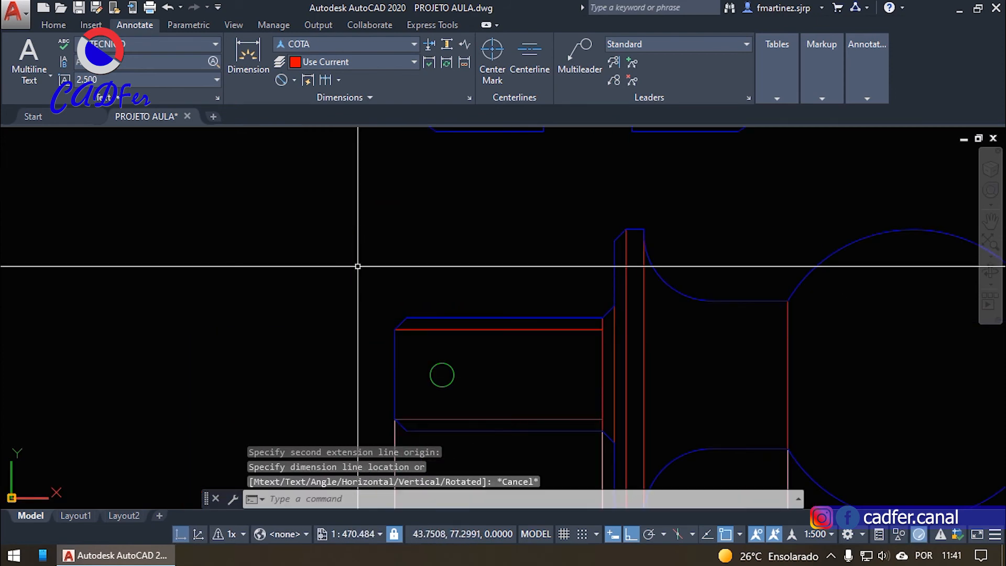
# - Add a vertical linear dimension from the flange's upper edge to the shank's upper edge, placed beyond the shank's free end
pyautogui.press('Return')
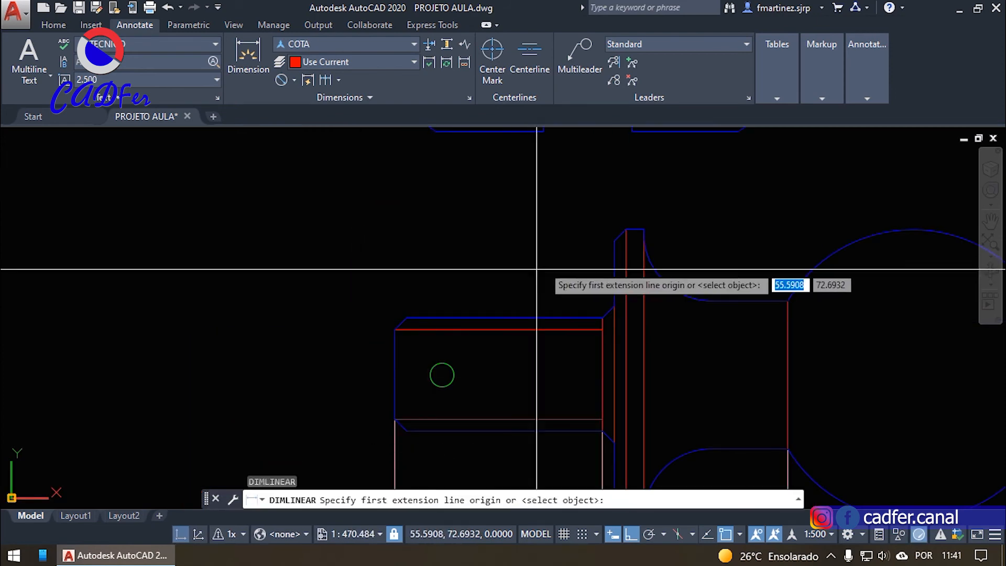
pyautogui.click(625, 229)
pyautogui.click(405, 318)
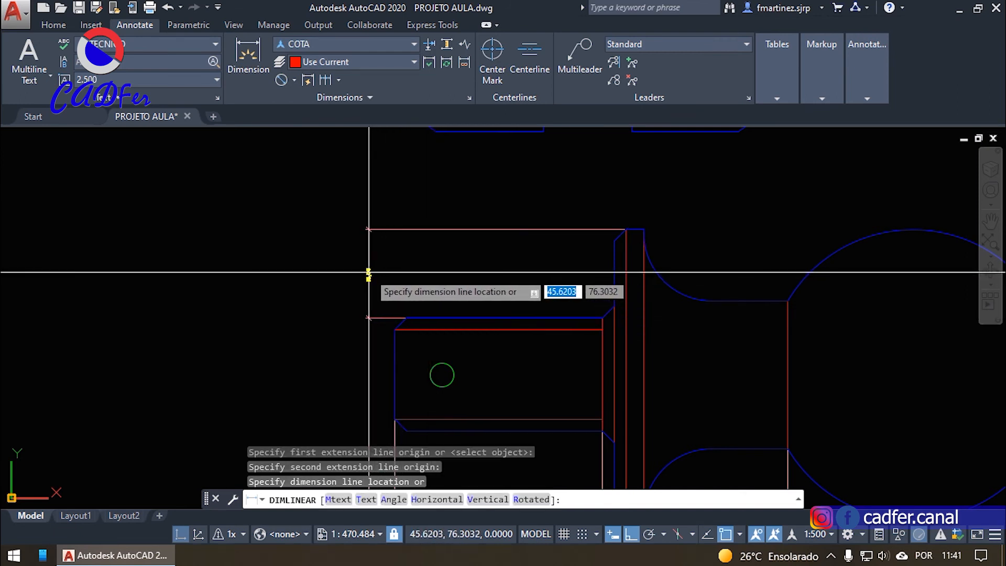
pyautogui.click(368, 271)
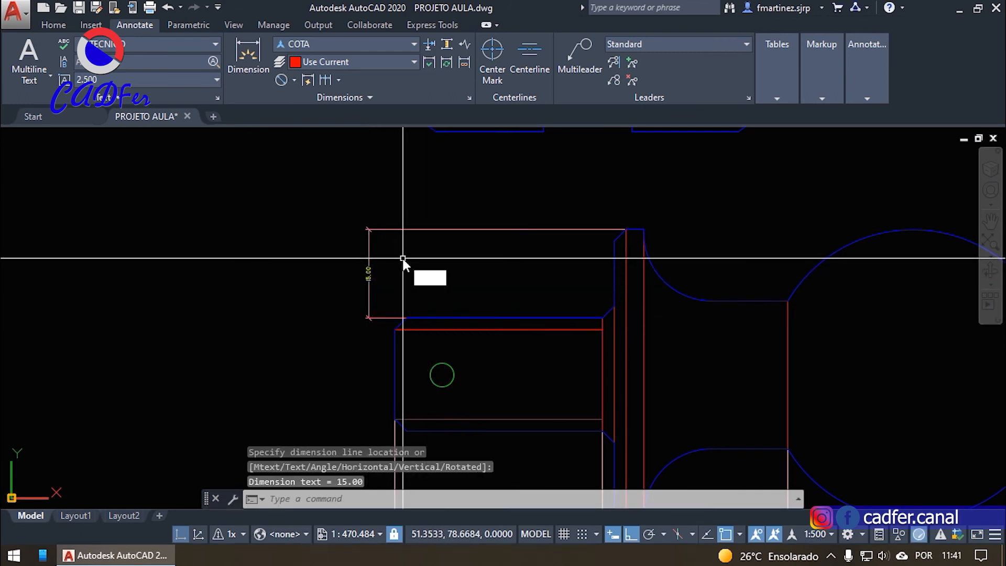
# - Continue the vertical dimension beyond the shank's free end to the shank's lower edge and the flange's lower edge
pyautogui.press('Return')
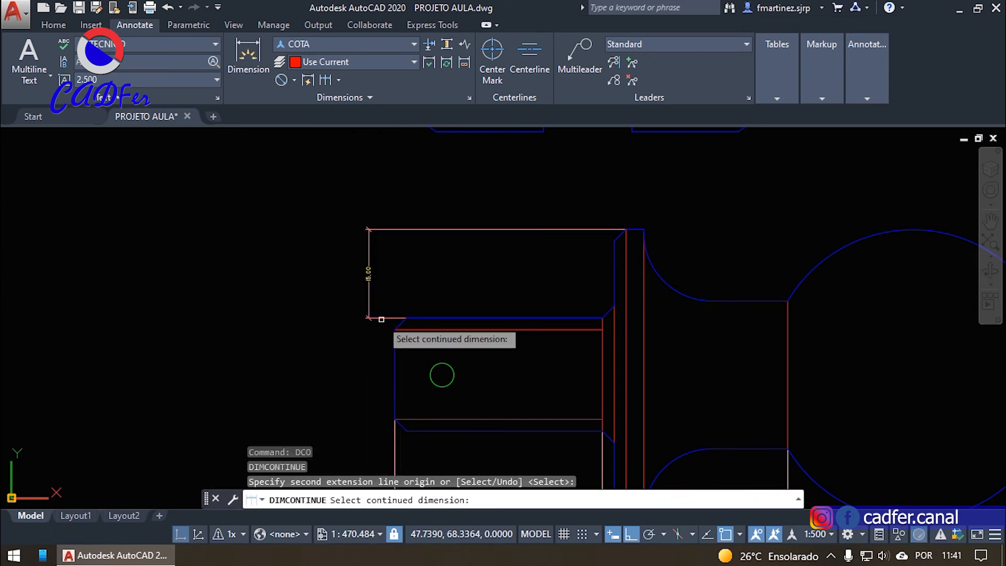
pyautogui.click(384, 316)
pyautogui.scroll(3, 388, 392)
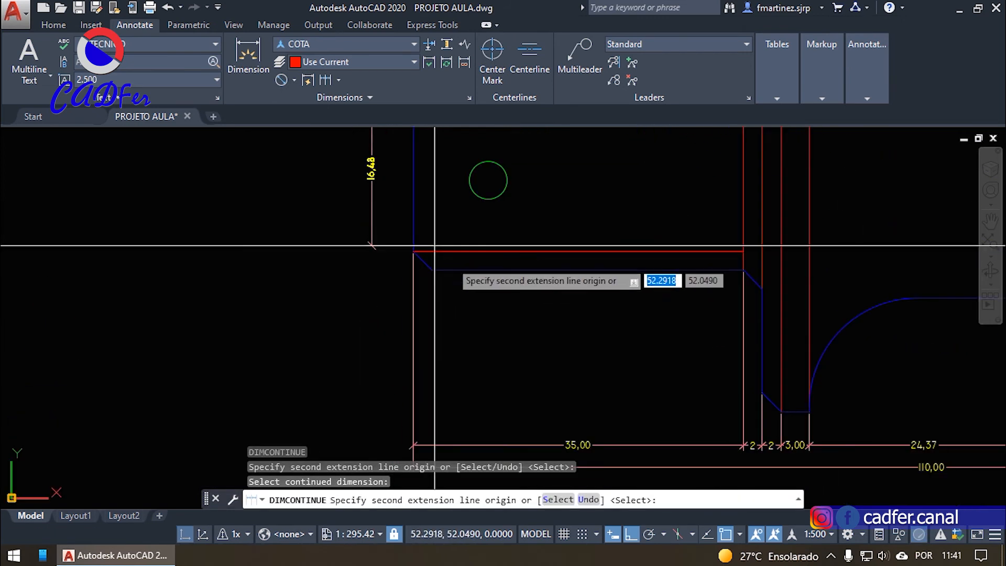
pyautogui.click(451, 265)
pyautogui.scroll(-2, 681, 385)
pyautogui.scroll(4, 672, 357)
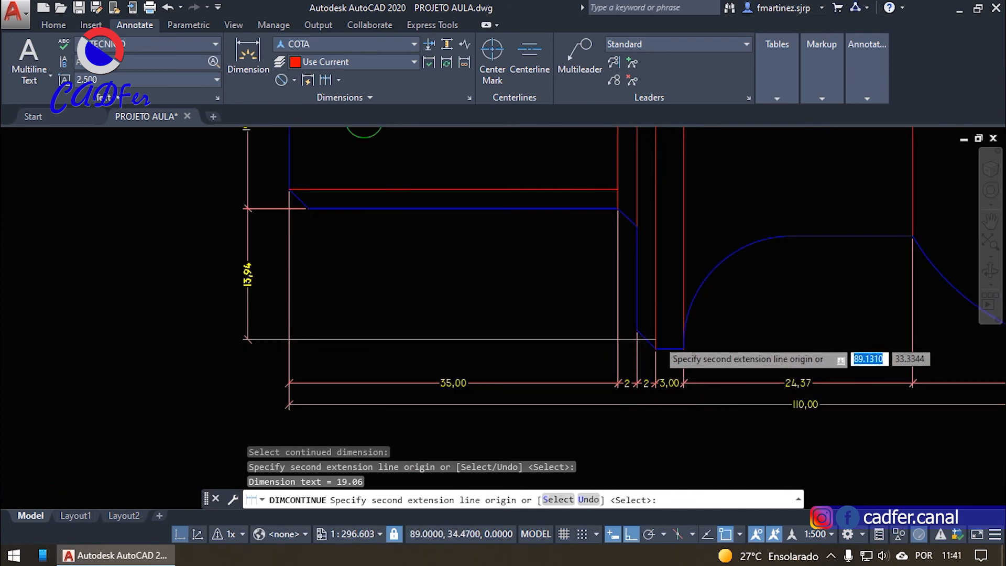
pyautogui.scroll(-4, 672, 358)
pyautogui.press('Return')
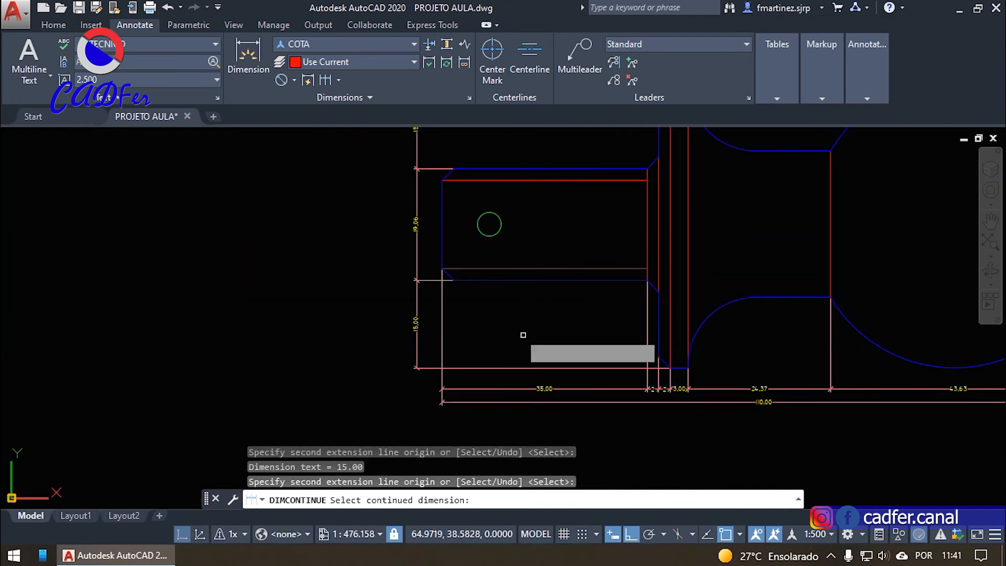
pyautogui.press('Return')
# - Add an overall vertical linear dimension from the flange's lower edge to its upper edge, placed just outside the vertical chain
pyautogui.write('dl')
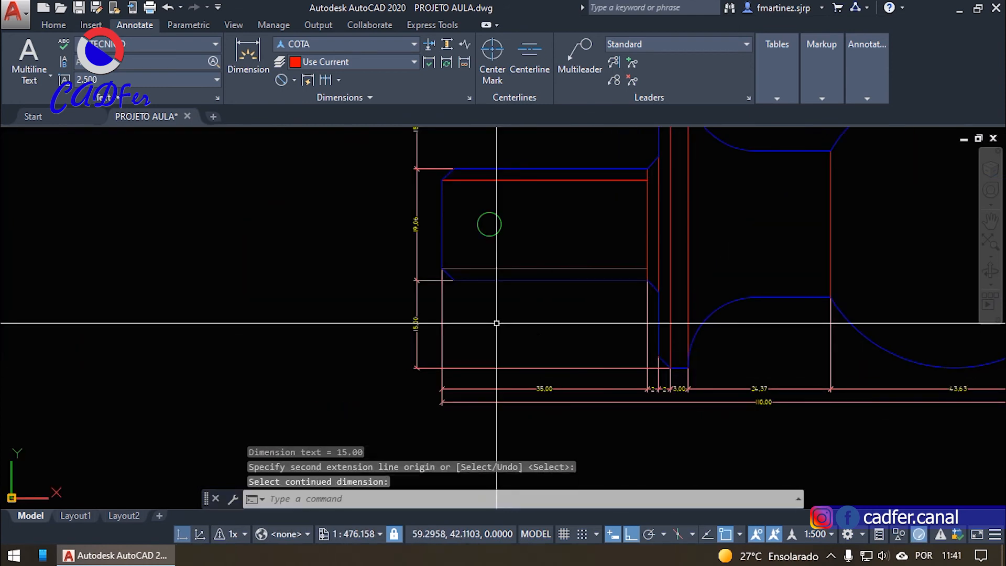
pyautogui.press('Return')
pyautogui.scroll(4, 693, 361)
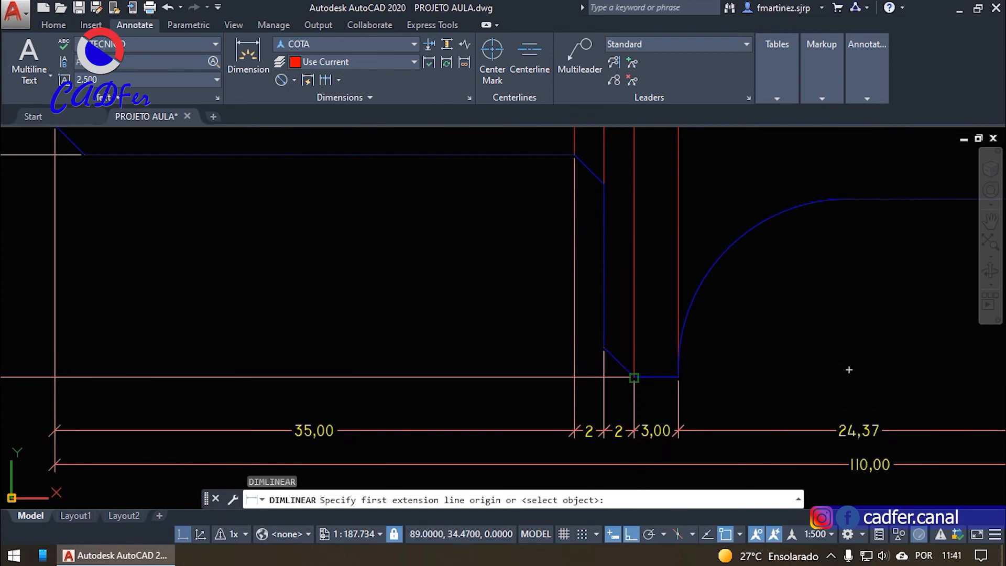
pyautogui.click(634, 377)
pyautogui.scroll(-4, 634, 377)
pyautogui.moveTo(648, 213); pyautogui.dragTo(628, 349, button='middle')
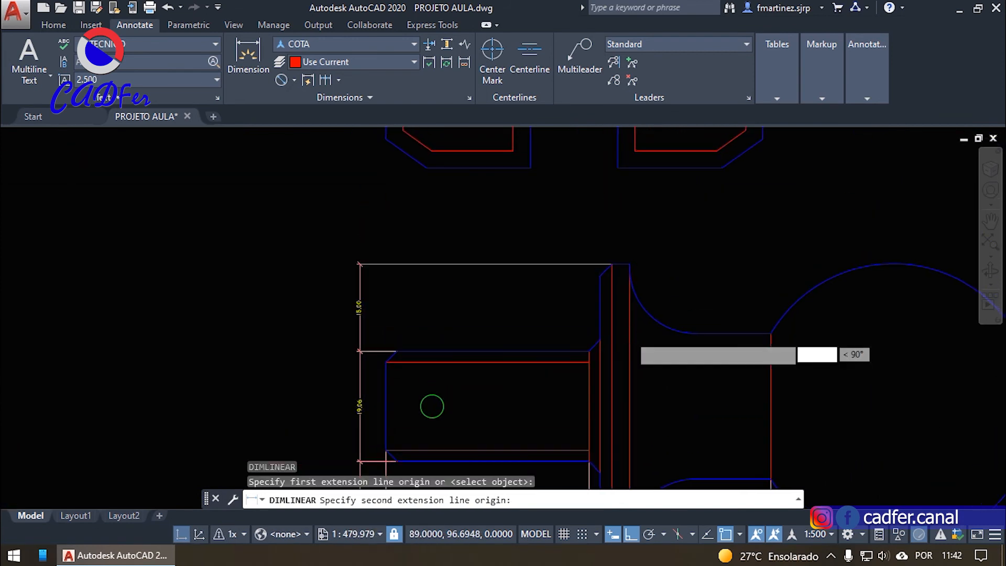
pyautogui.click(615, 288)
pyautogui.scroll(4, 482, 242)
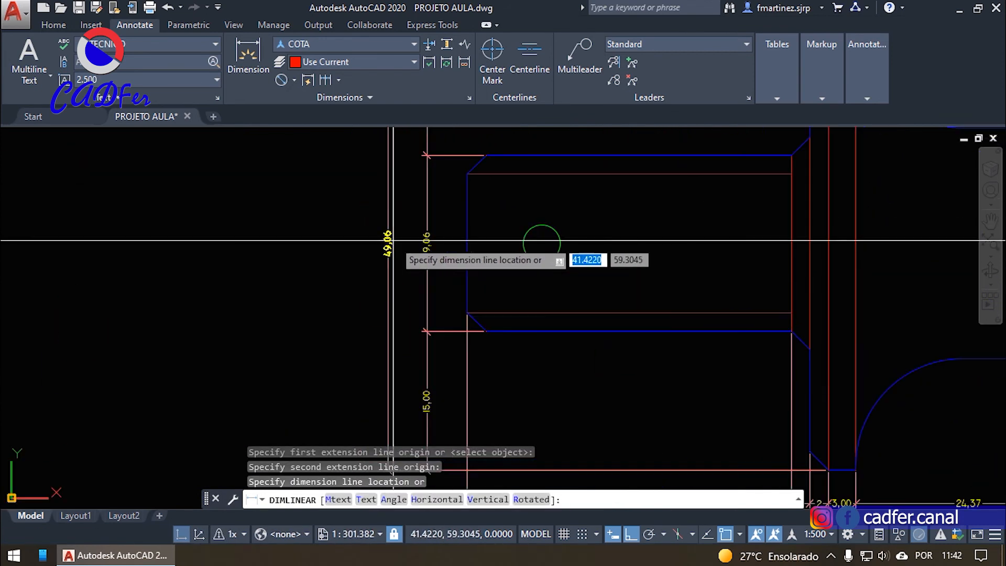
pyautogui.click(406, 241)
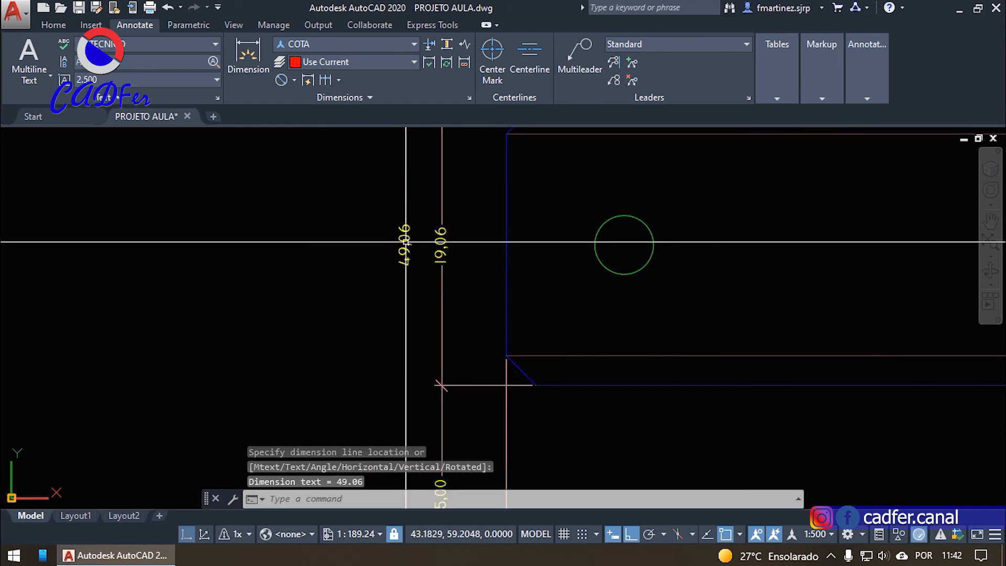
pyautogui.scroll(-4, 406, 243)
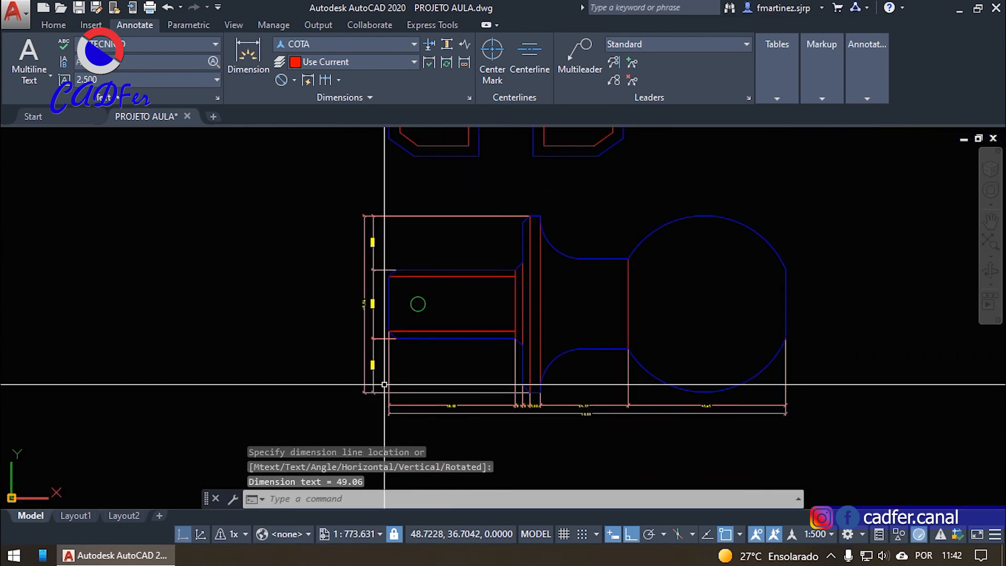
pyautogui.scroll(2, 417, 251)
pyautogui.scroll(2, 348, 242)
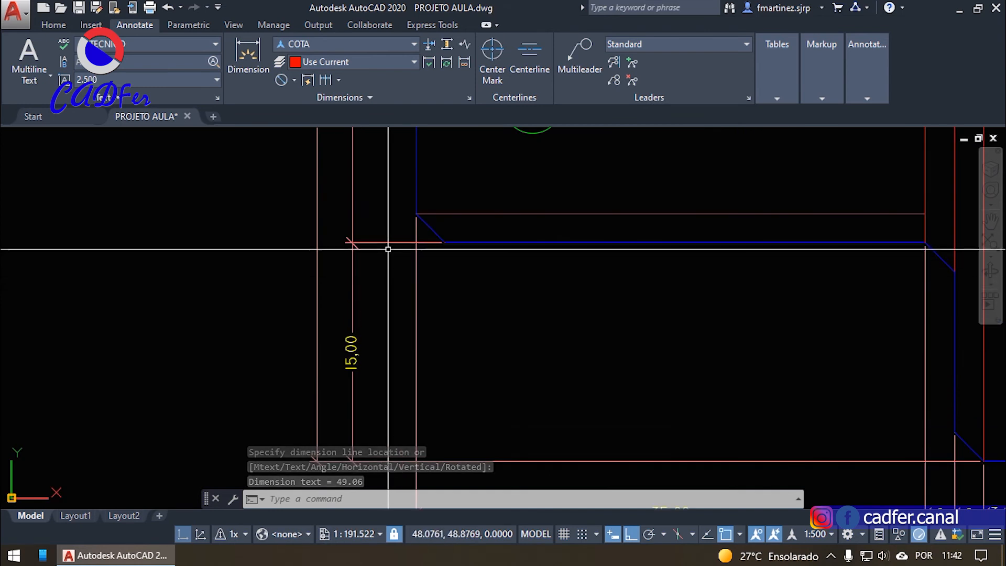
pyautogui.moveTo(347, 242); pyautogui.dragTo(393, 353, button='middle')
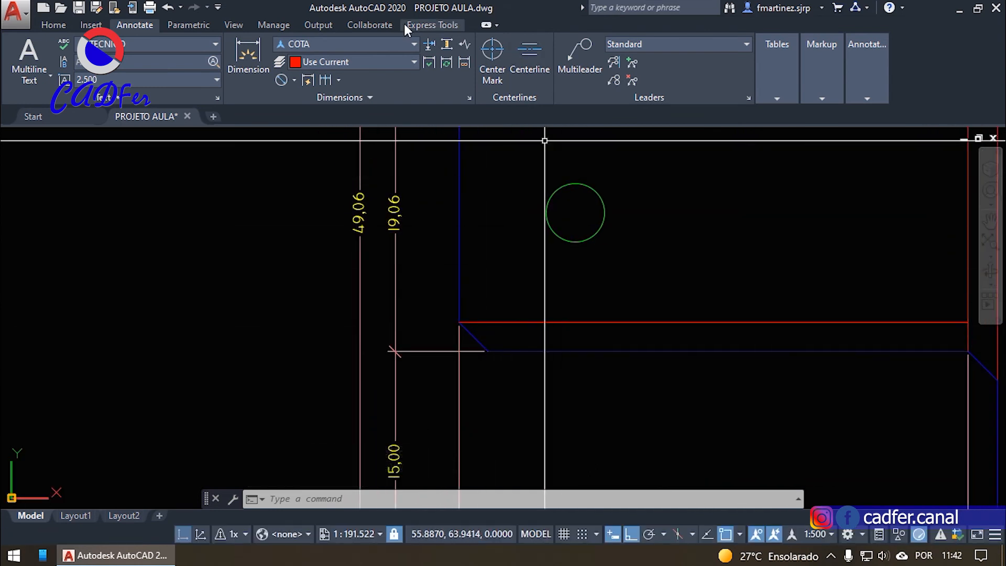
pyautogui.click(432, 44)
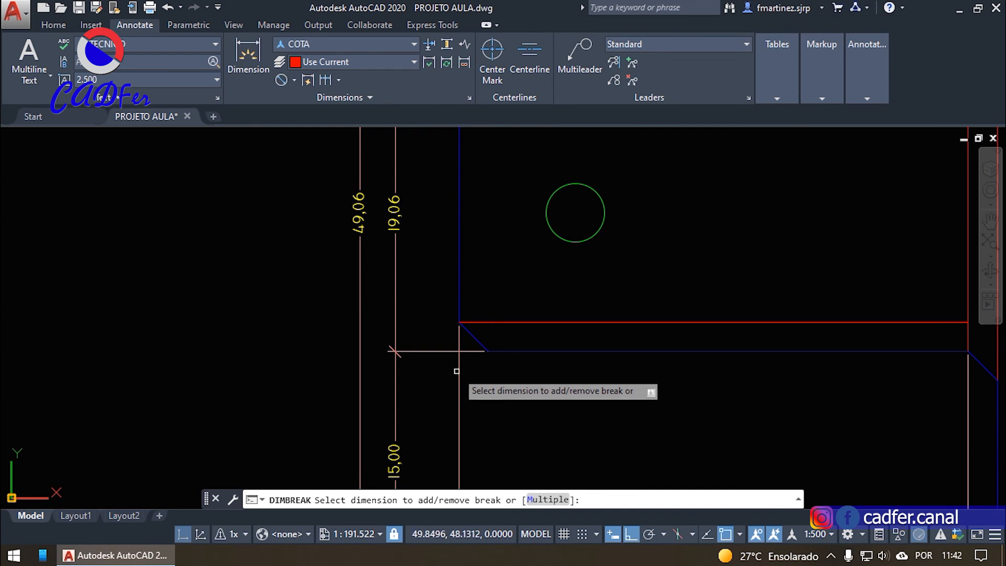
pyautogui.scroll(-2, 447, 276)
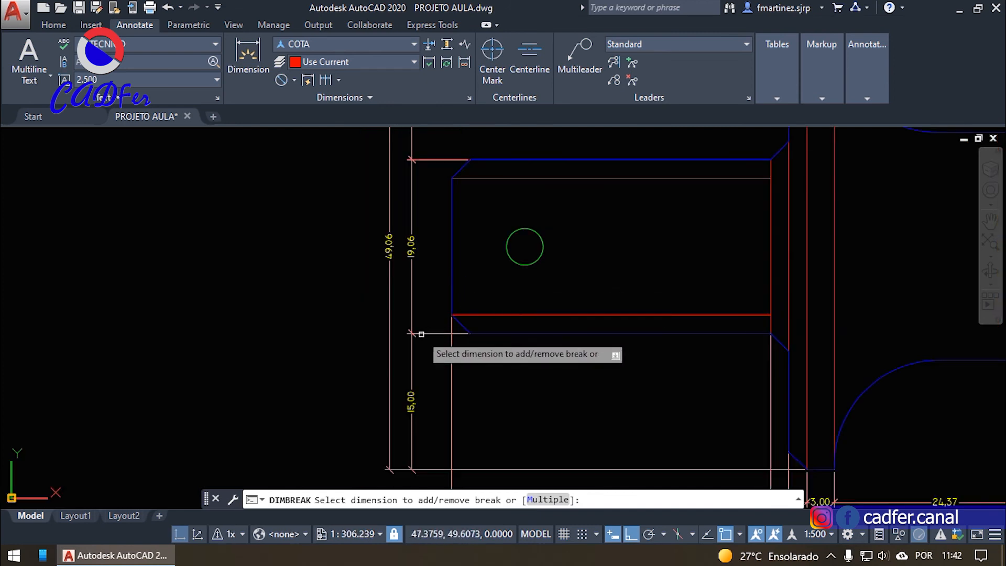
pyautogui.scroll(2, 436, 338)
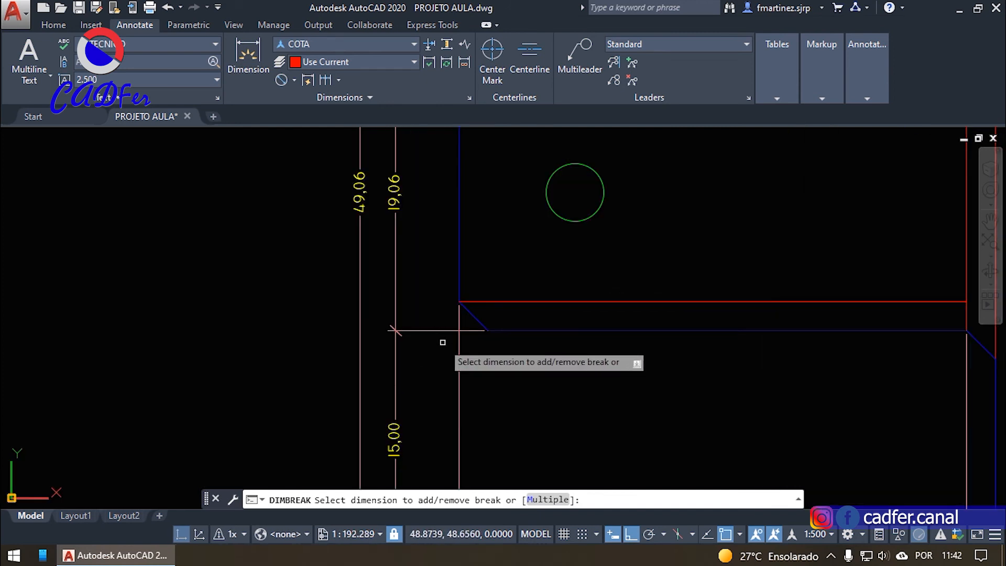
pyautogui.click(433, 328)
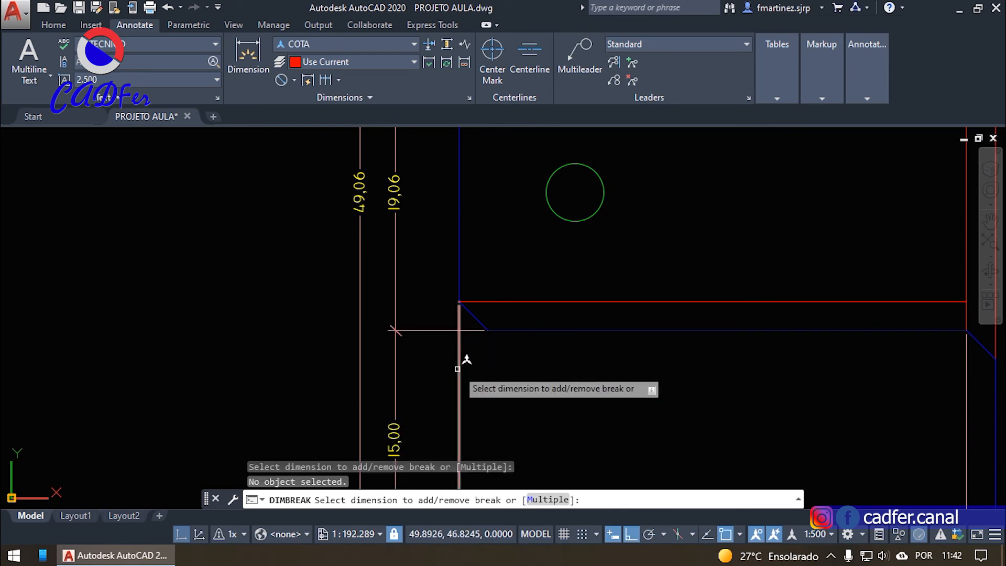
pyautogui.click(460, 342)
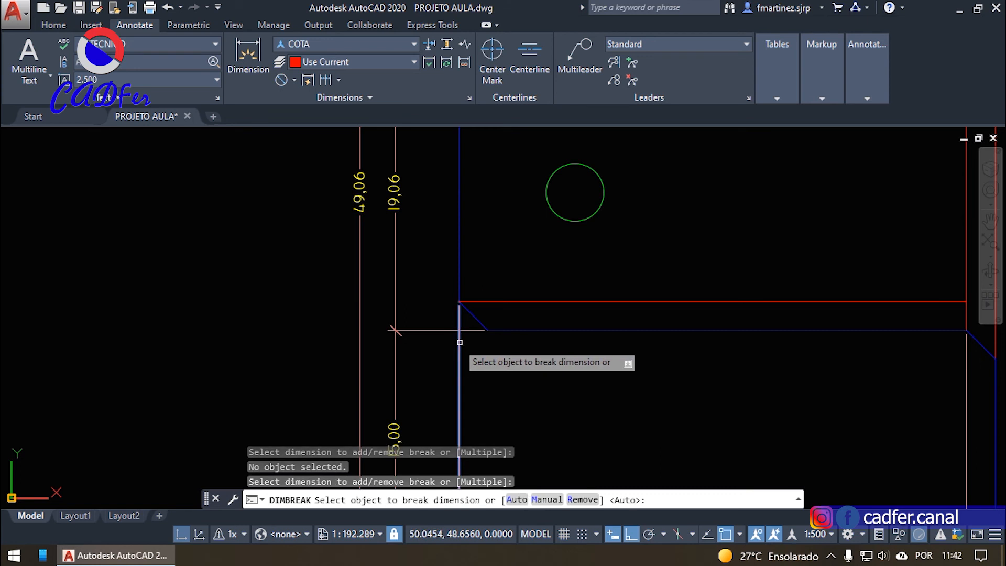
pyautogui.press('Escape')
# - Break the lower 15,00 dimension where its extension line crosses the 35,00 dimension's extension line at the shank's free end
pyautogui.press('Return')
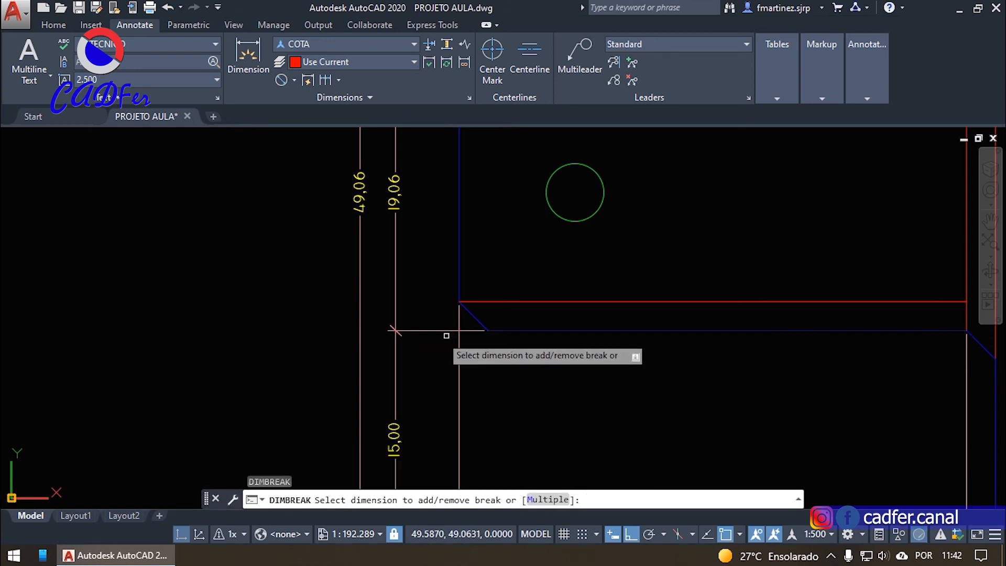
pyautogui.click(439, 329)
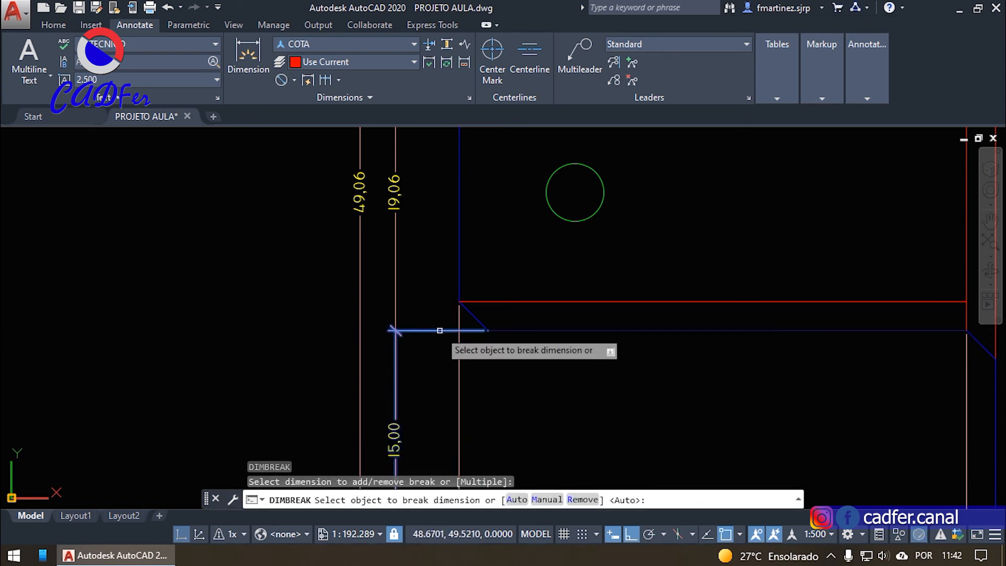
pyautogui.click(458, 371)
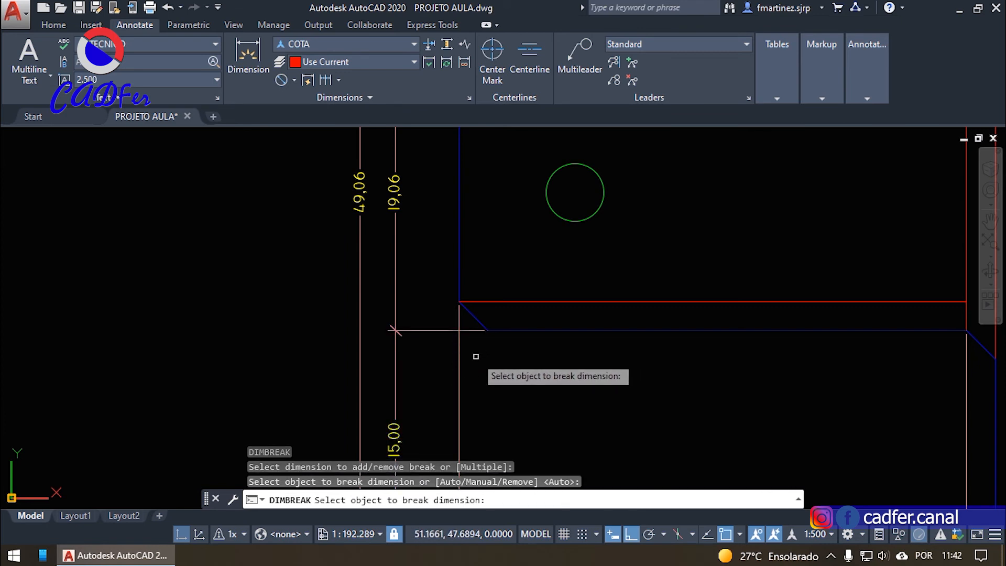
pyautogui.click(459, 357)
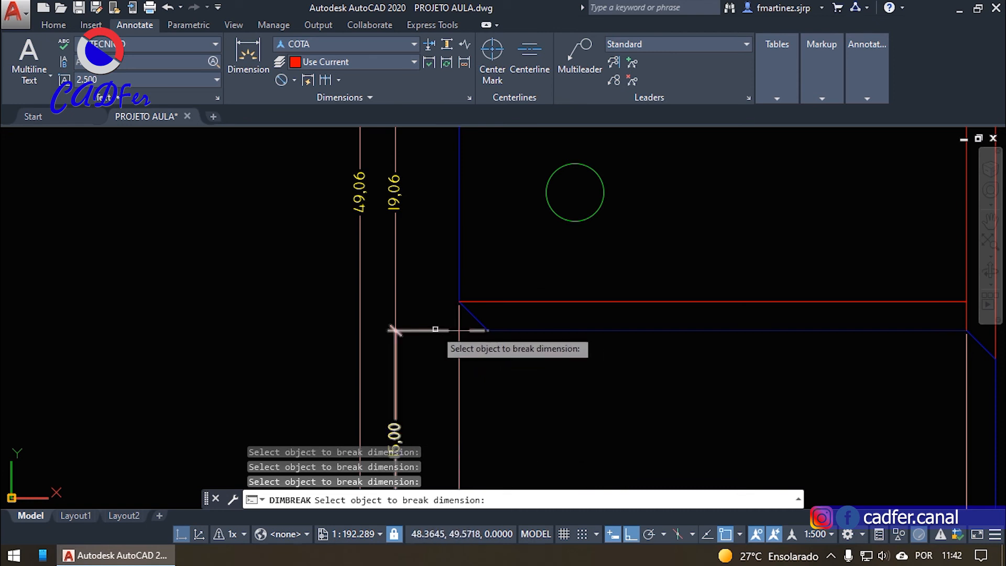
pyautogui.press('Return')
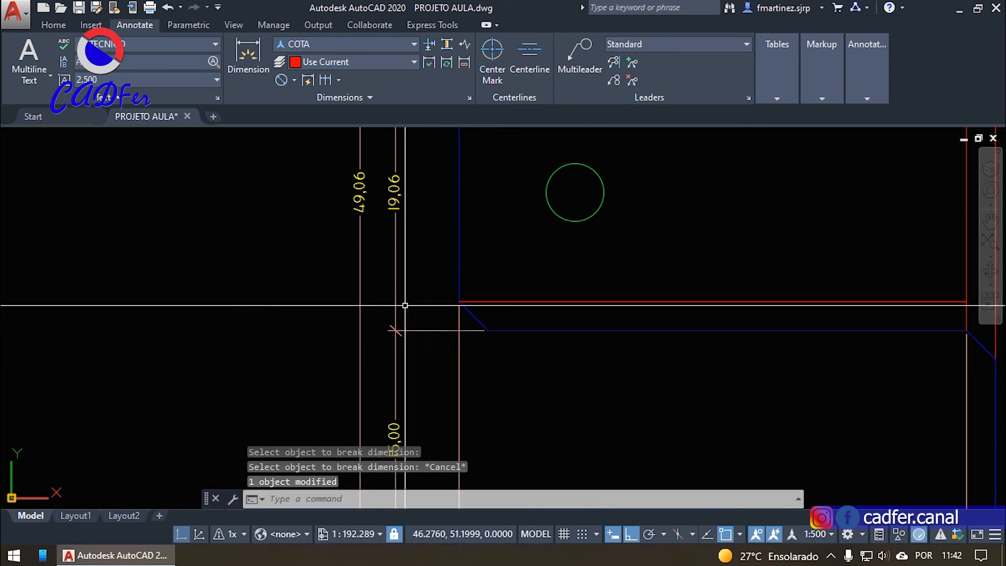
# - Break the 19,06 dimension's lower extension line at the same crossing with the 35,00 dimension's extension line
pyautogui.press('Return')
pyautogui.scroll(5, 464, 332)
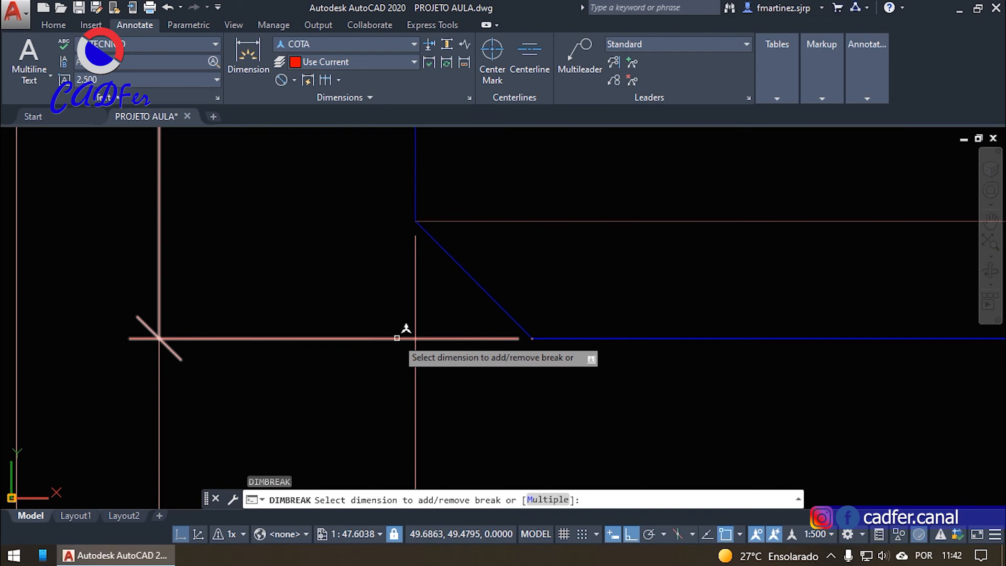
pyautogui.click(396, 337)
pyautogui.click(416, 360)
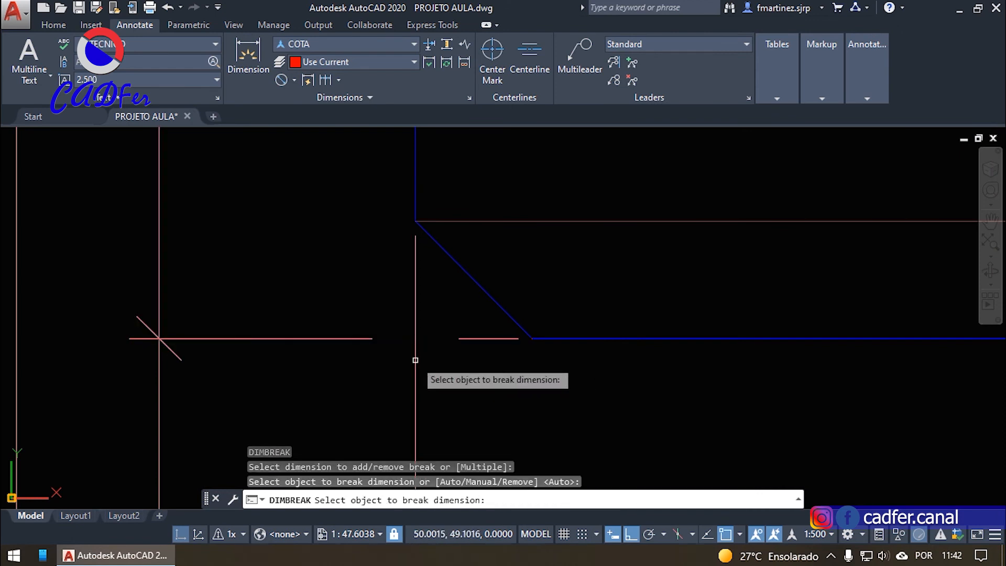
pyautogui.scroll(-3, 471, 346)
pyautogui.press('Return')
pyautogui.scroll(-3, 511, 367)
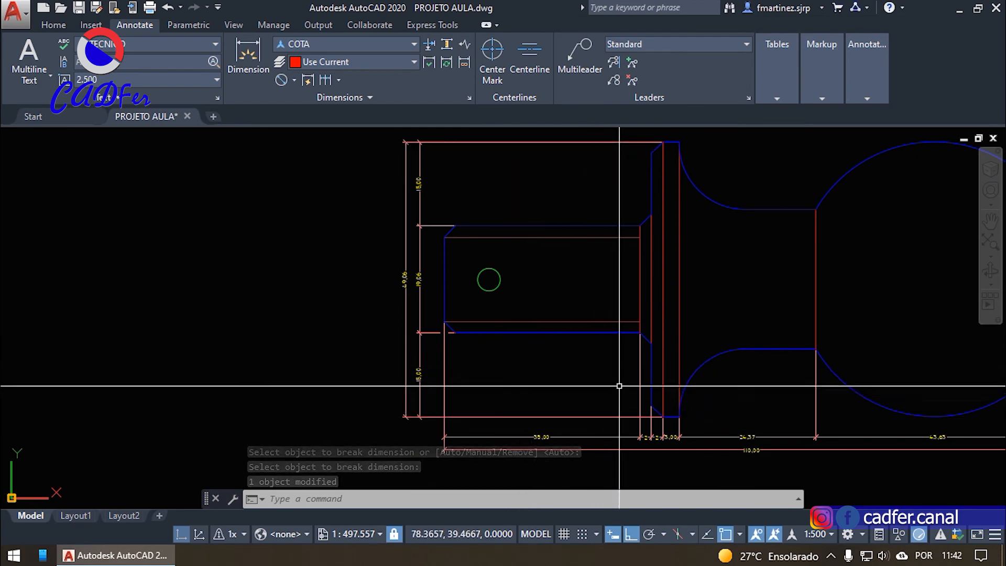
# - Break one of the overlapping vertical dimensions along the flange's lower edge where it crosses the horizontal chain's extension lines
pyautogui.scroll(5, 662, 419)
pyautogui.moveTo(655, 429); pyautogui.dragTo(606, 353, button='middle')
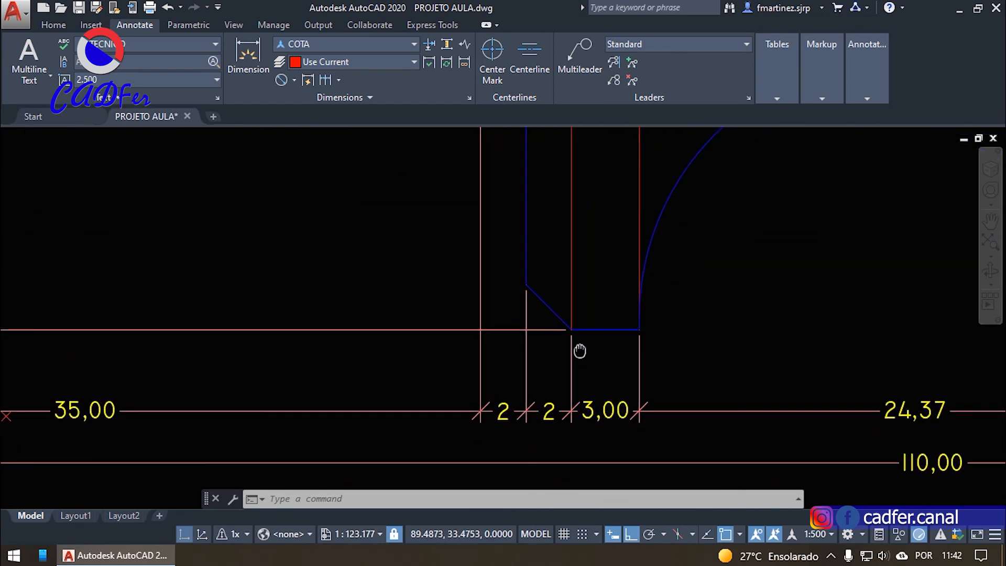
pyautogui.click(430, 44)
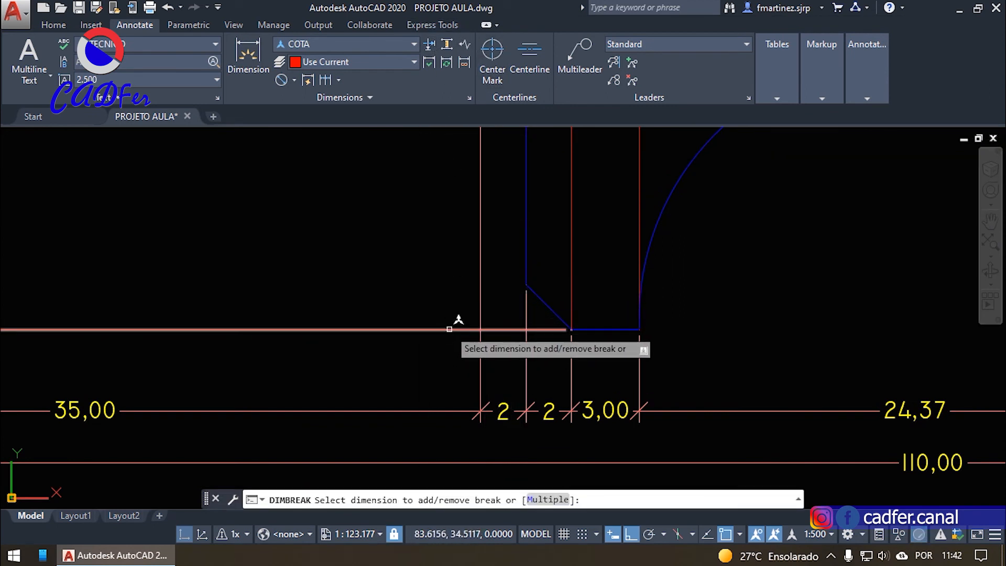
pyautogui.click(449, 329)
pyautogui.click(480, 345)
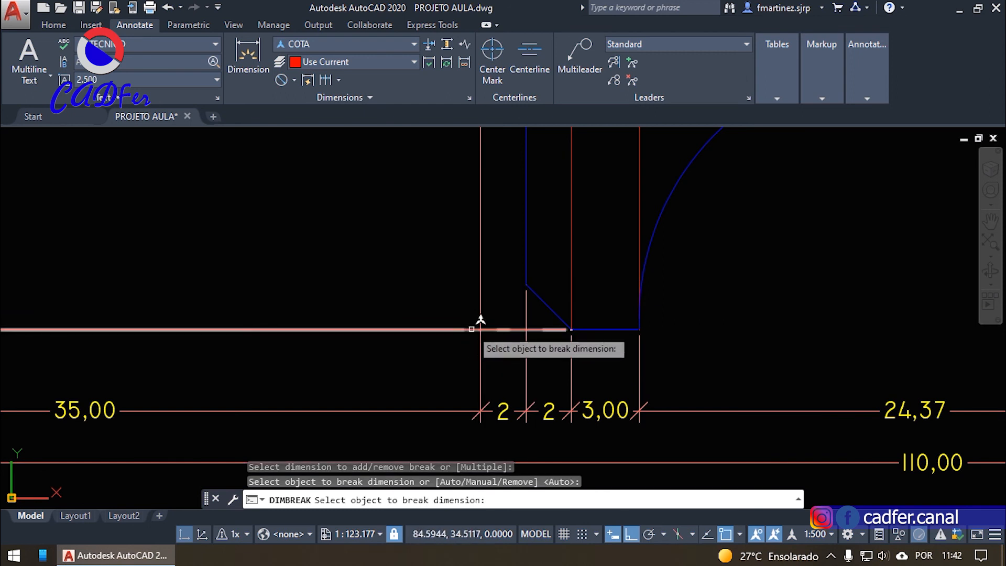
pyautogui.click(471, 329)
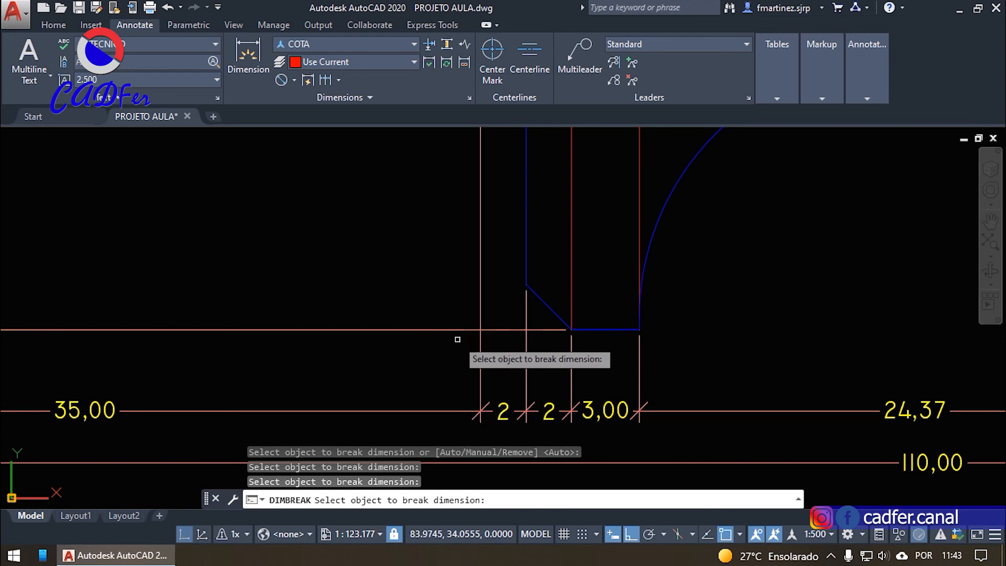
pyautogui.press('Return')
# - Break the remaining overlapping vertical dimension at the flange's lower edge, using the same horizontal chain extension lines
pyautogui.press('Return')
pyautogui.scroll(4, 483, 343)
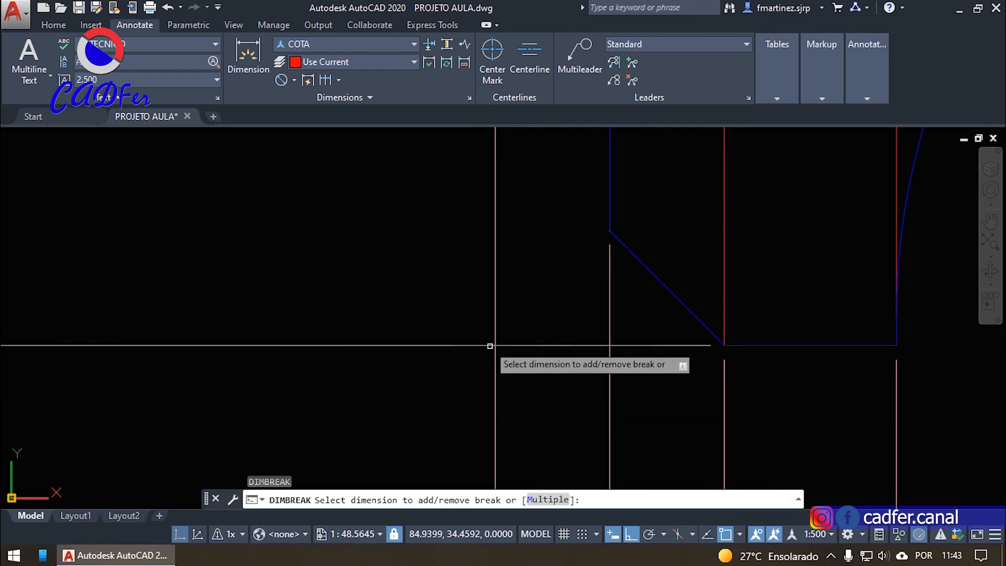
pyautogui.click(489, 346)
pyautogui.click(494, 356)
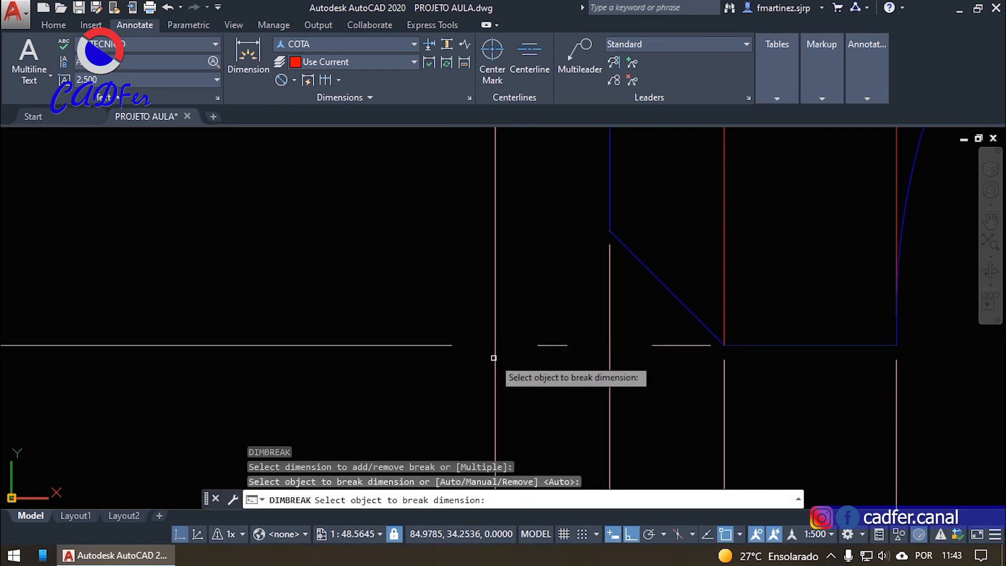
pyautogui.scroll(-4, 571, 272)
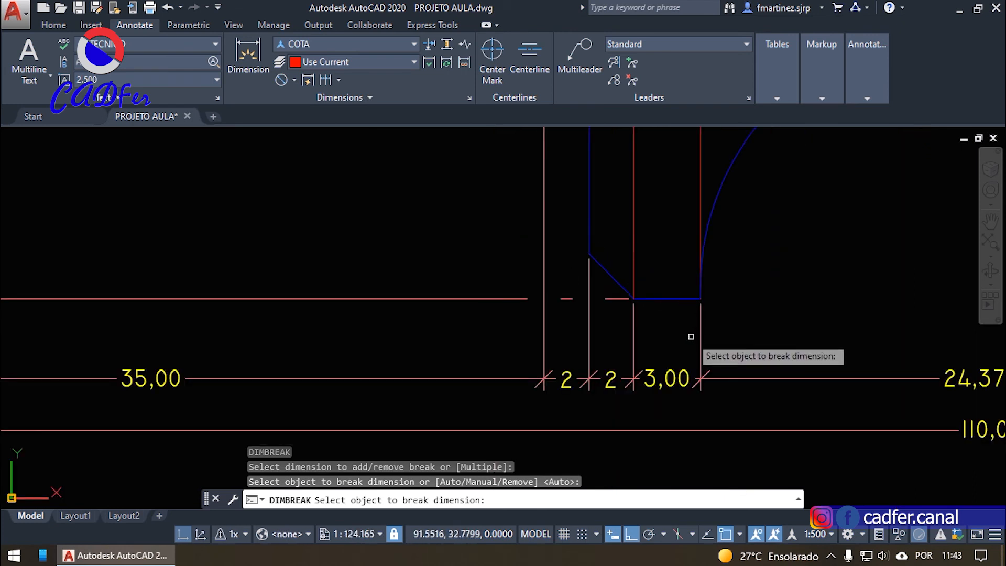
pyautogui.press('Return')
pyautogui.scroll(-4, 571, 366)
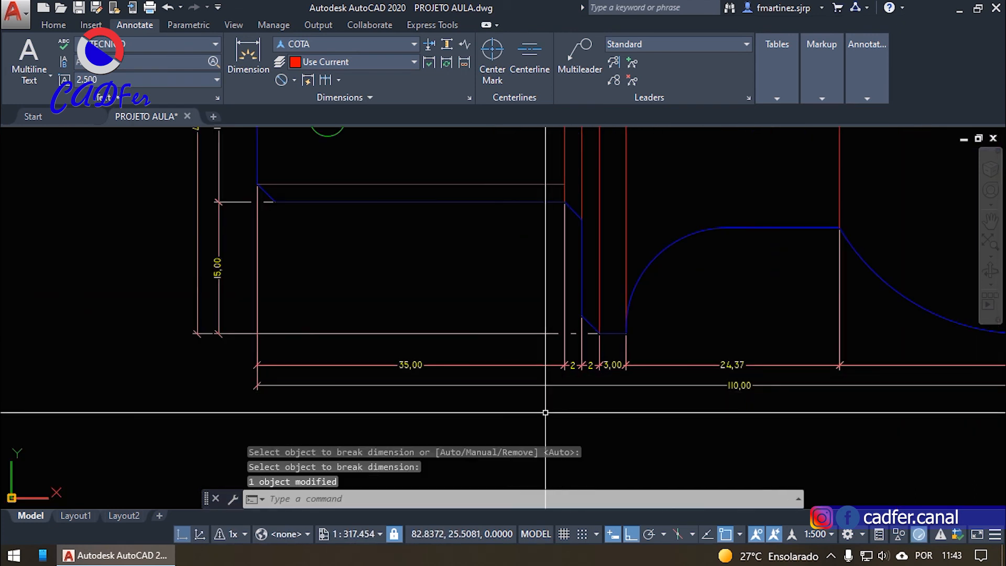
pyautogui.scroll(-4, 544, 412)
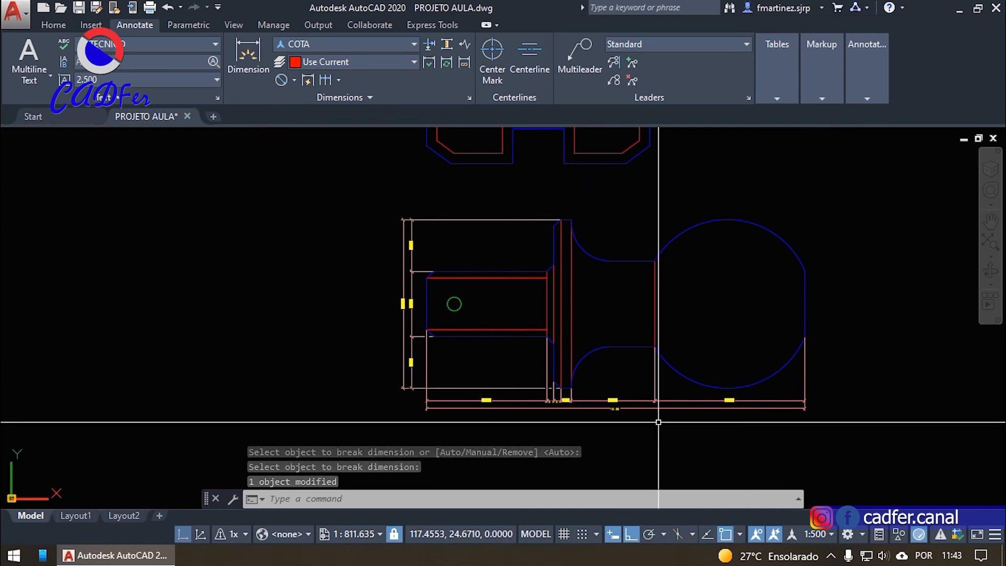
pyautogui.scroll(2, 859, 354)
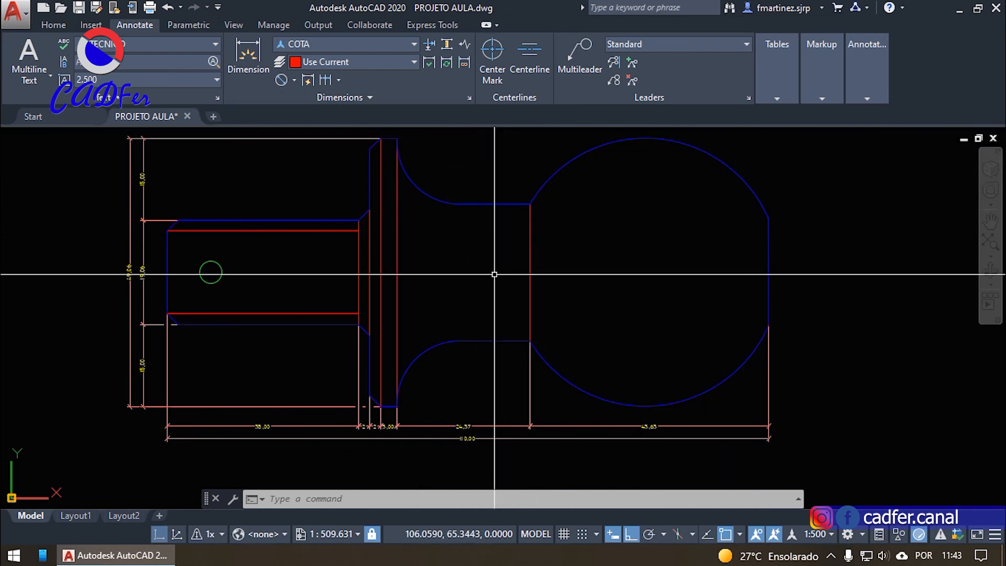
# - Add a radius dimension to the ball's upper arc, placing its text inside the ball near the neck
pyautogui.press('Return')
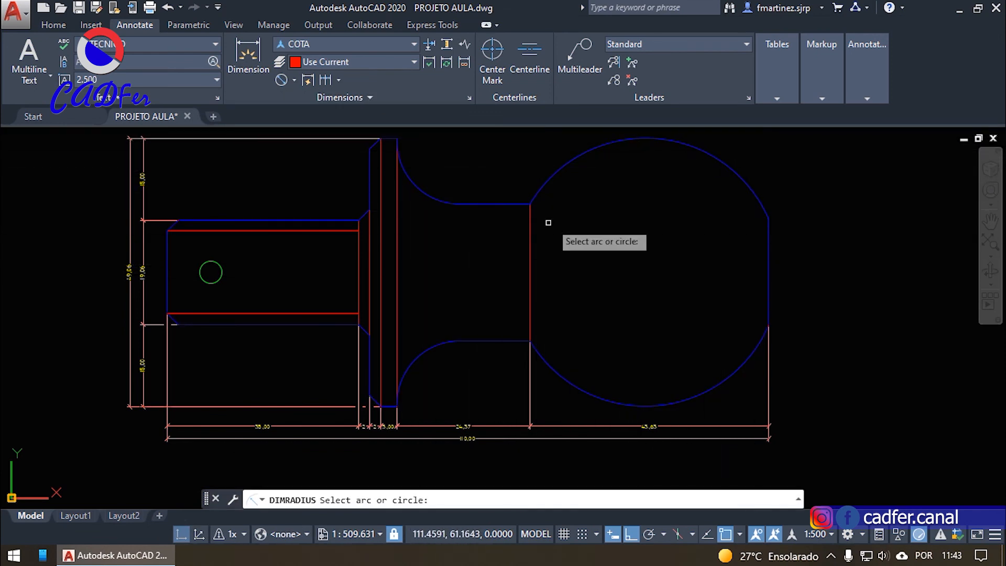
pyautogui.click(572, 160)
pyautogui.scroll(3, 584, 173)
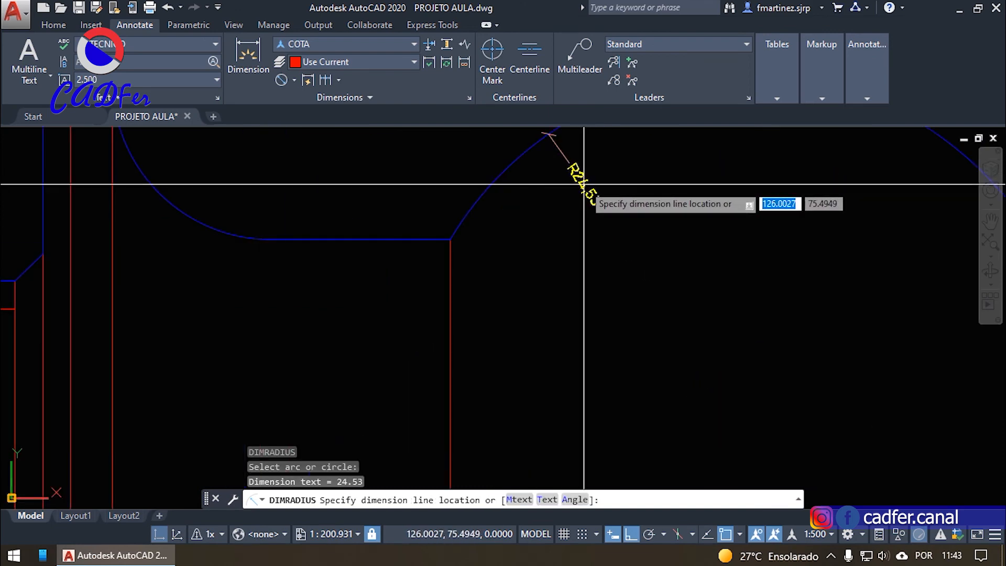
pyautogui.click(594, 183)
# - Add a radius dimension to the ball's lower arc, placing its text inside the ball near the neck
pyautogui.scroll(-3, 595, 184)
pyautogui.press('Return')
pyautogui.scroll(2, 587, 385)
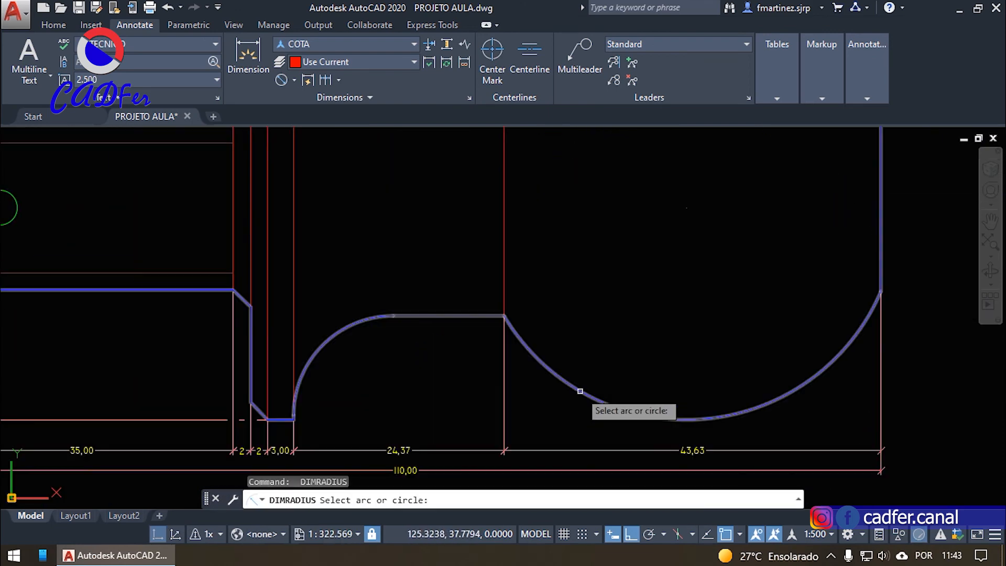
pyautogui.click(594, 395)
pyautogui.scroll(-1, 607, 395)
pyautogui.click(611, 393)
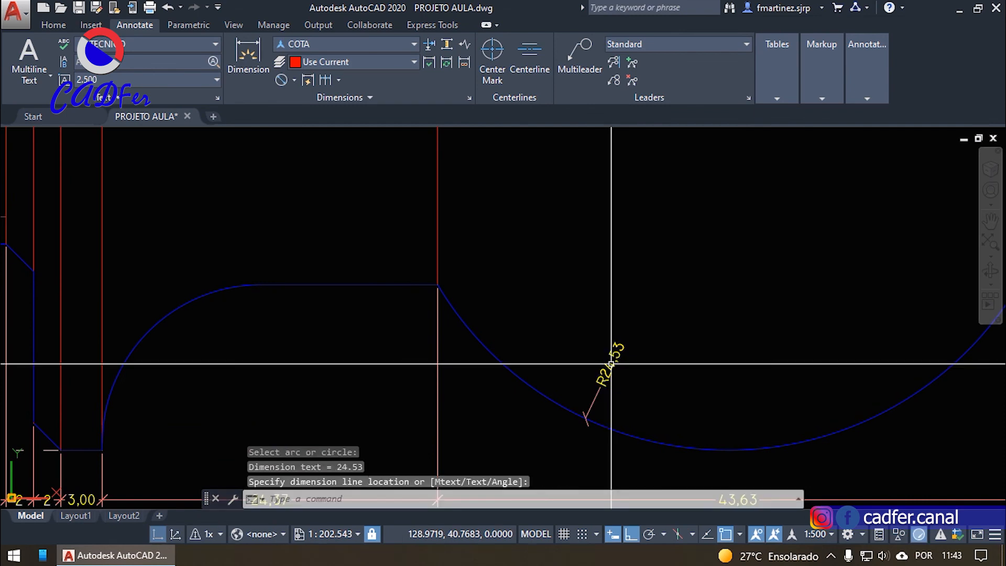
# - Add a diameter dimension to the small green circle in the shank, with its text outside the circle to the lower right
pyautogui.scroll(-3, 611, 392)
pyautogui.moveTo(560, 319); pyautogui.dragTo(732, 323, button='middle')
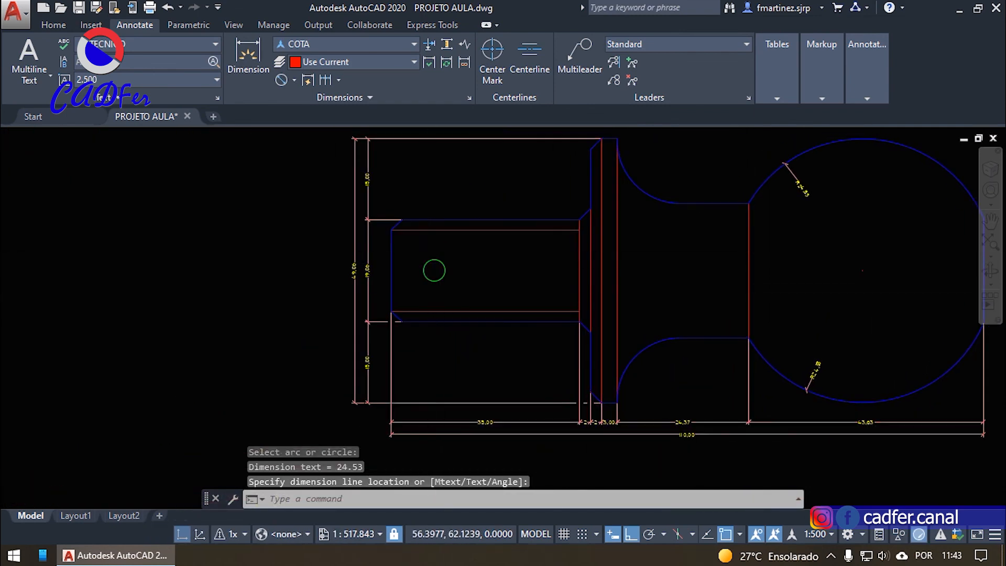
pyautogui.scroll(4, 425, 254)
pyautogui.write('d')
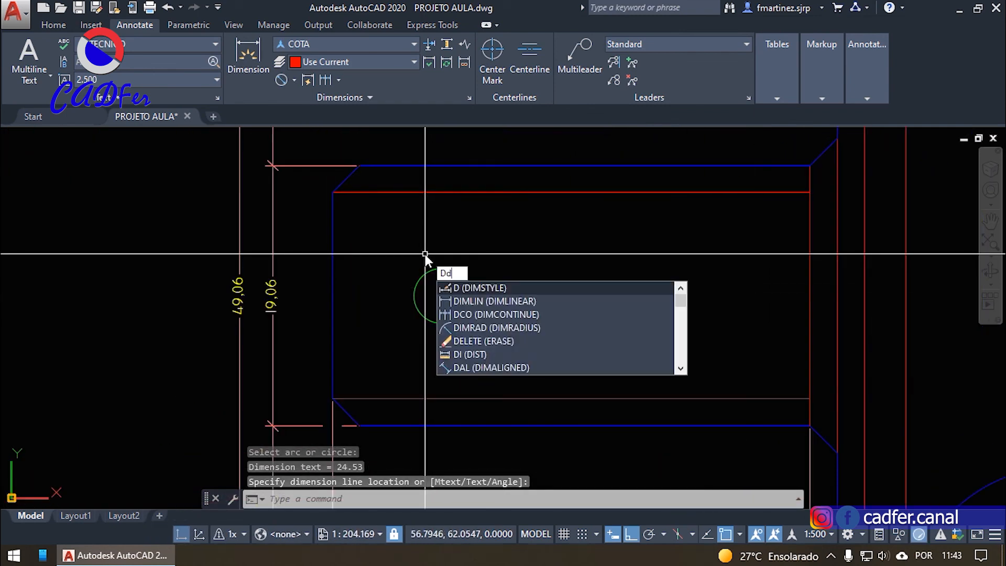
pyautogui.write('di')
pyautogui.press('Return')
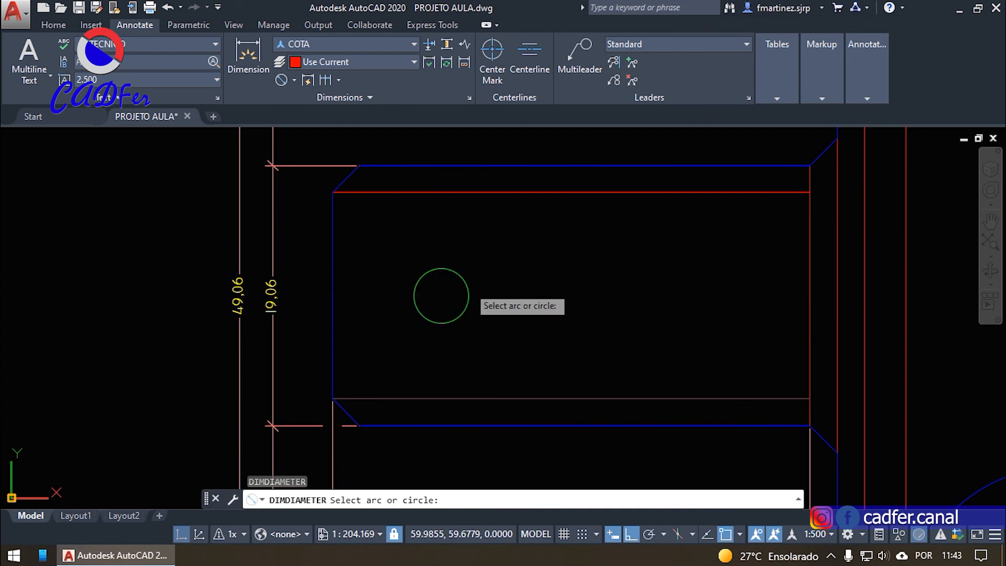
pyautogui.click(468, 296)
pyautogui.scroll(2, 507, 330)
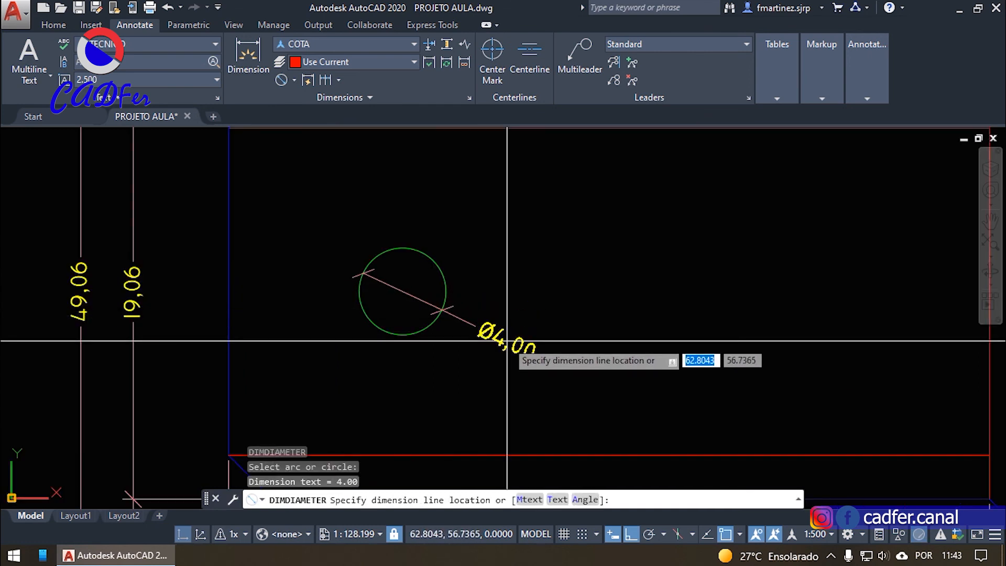
pyautogui.click(506, 341)
# - Add an aligned dimension to the sloped edge joining the shank's upper edge to the flange, placed just outside the profile
pyautogui.scroll(-3, 622, 296)
pyautogui.scroll(-2, 623, 295)
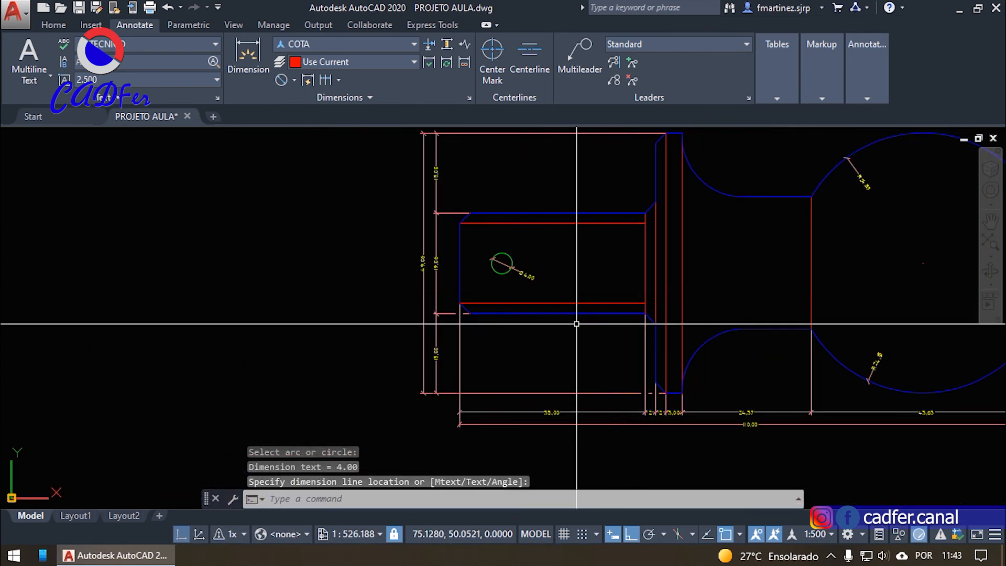
pyautogui.moveTo(533, 340)
pyautogui.mouseDown(button='middle')
pyautogui.moveTo(309, 336)
pyautogui.moveTo(440, 375)
pyautogui.moveTo(487, 419)
pyautogui.mouseUp(button='middle')
pyautogui.scroll(2, 465, 348)
pyautogui.scroll(2, 465, 345)
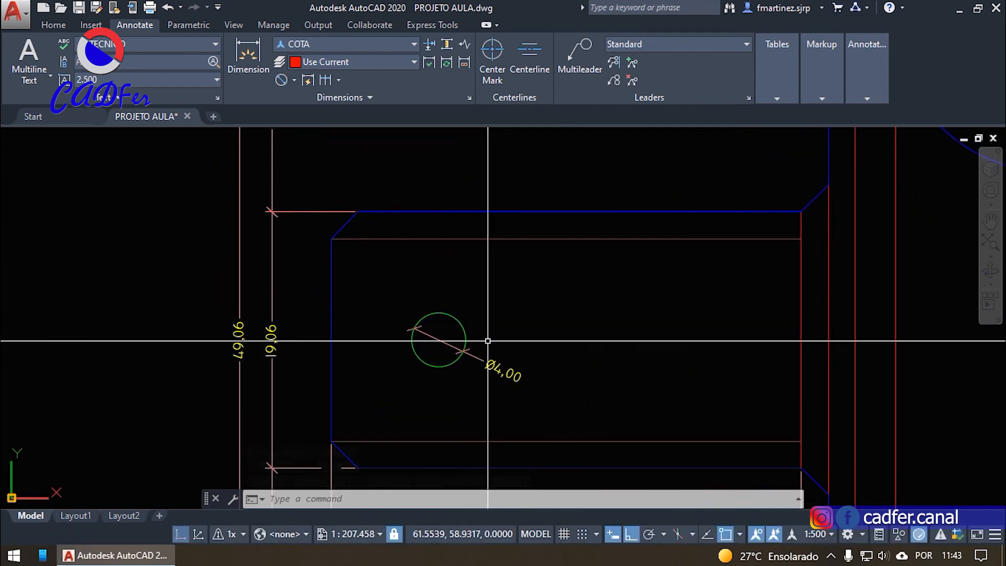
pyautogui.scroll(-2, 491, 293)
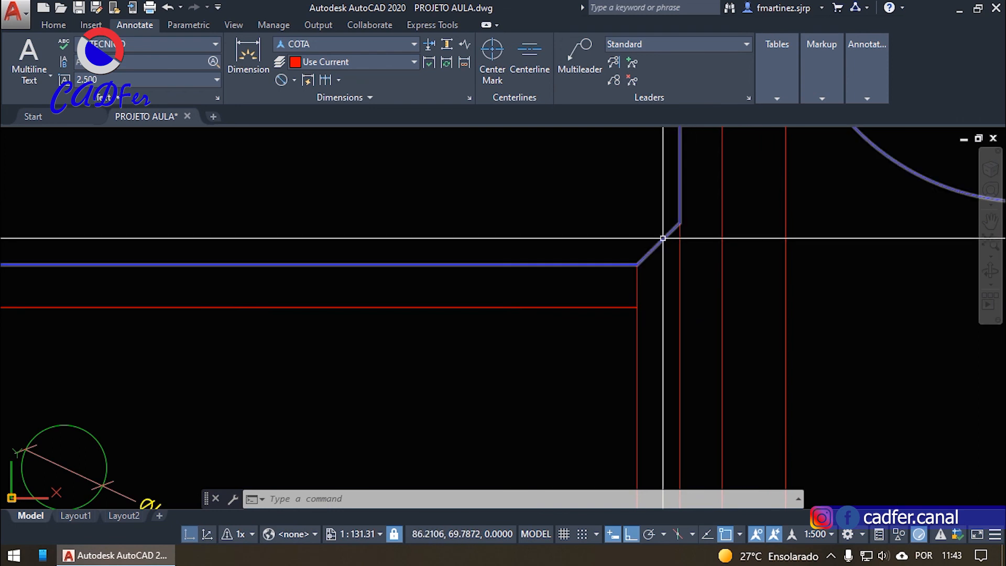
pyautogui.write('da')
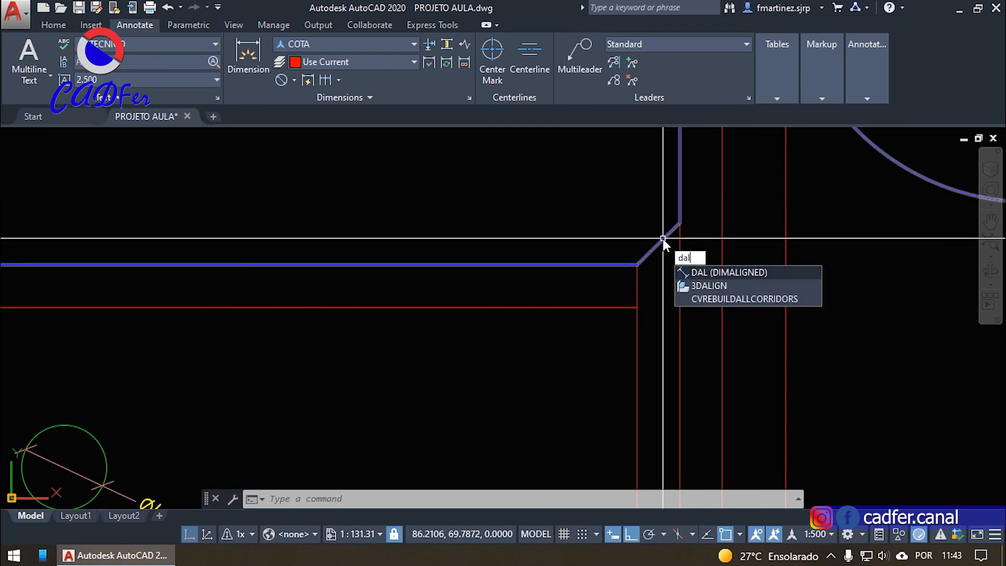
pyautogui.write('l')
pyautogui.press('Return')
pyautogui.press('Return')
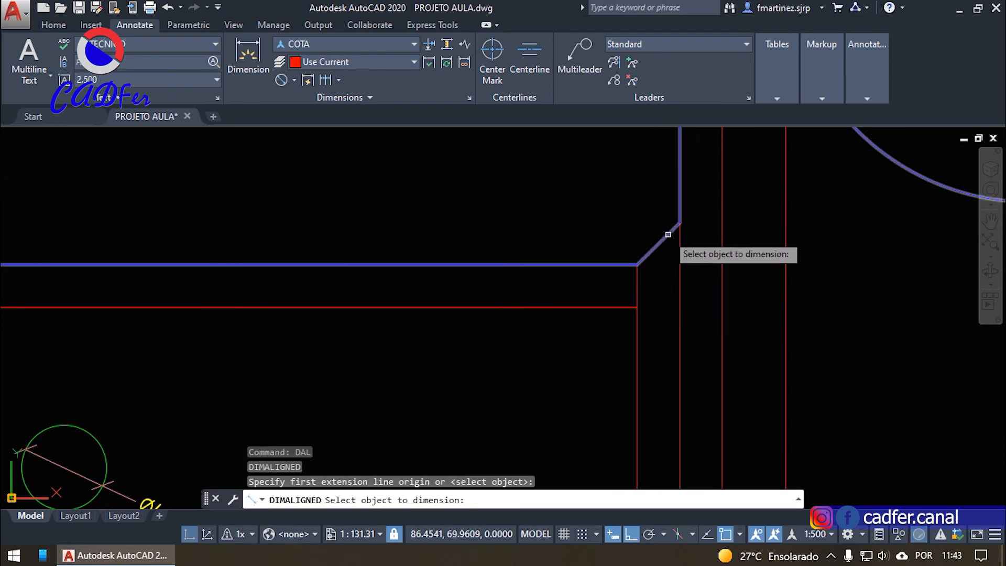
pyautogui.click(668, 234)
pyautogui.scroll(2, 651, 225)
pyautogui.click(576, 241)
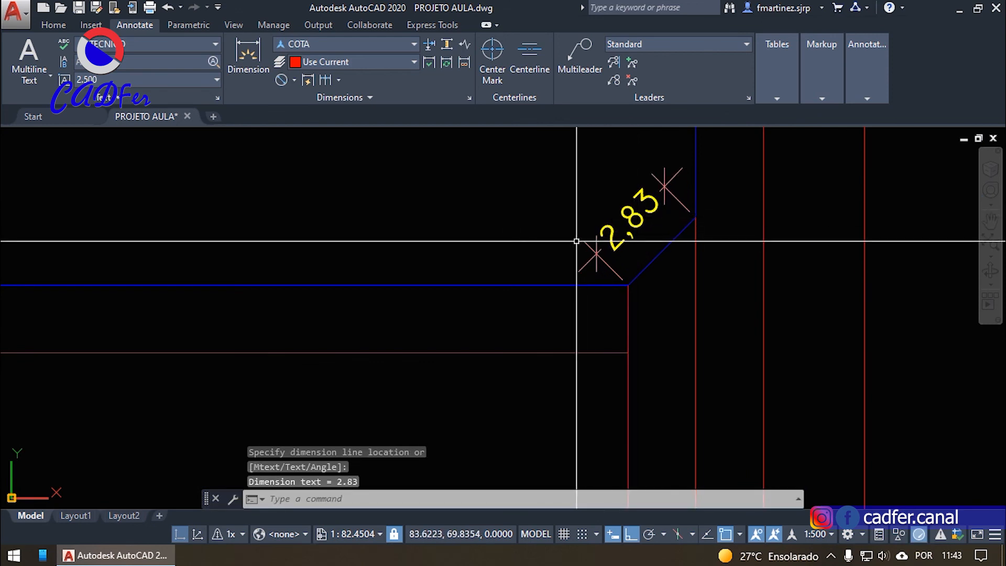
# - Look over the dimensioned part and the other parts drawn above it, ending back at the ball-ended part
pyautogui.scroll(-5, 524, 260)
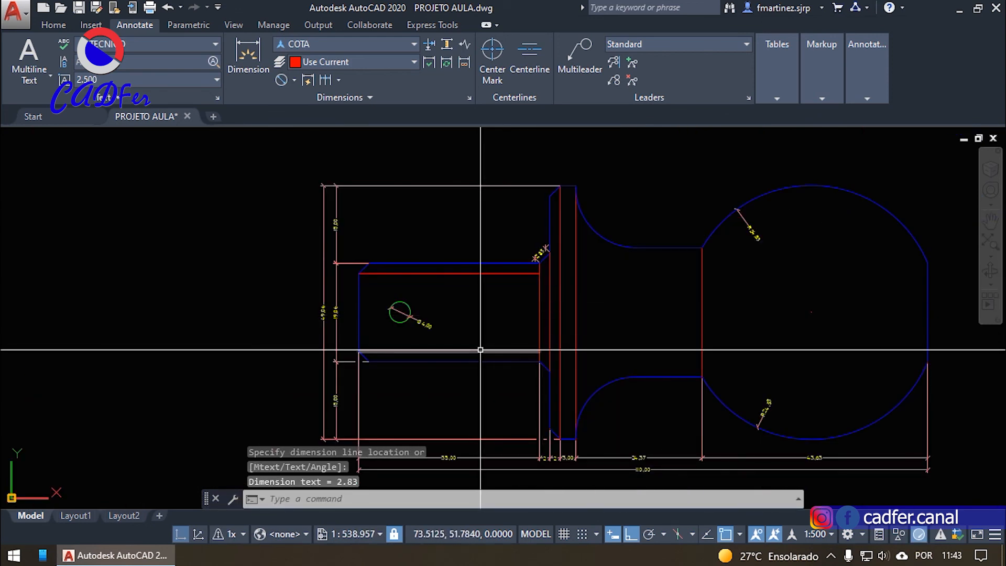
pyautogui.moveTo(475, 352); pyautogui.dragTo(319, 337, button='middle')
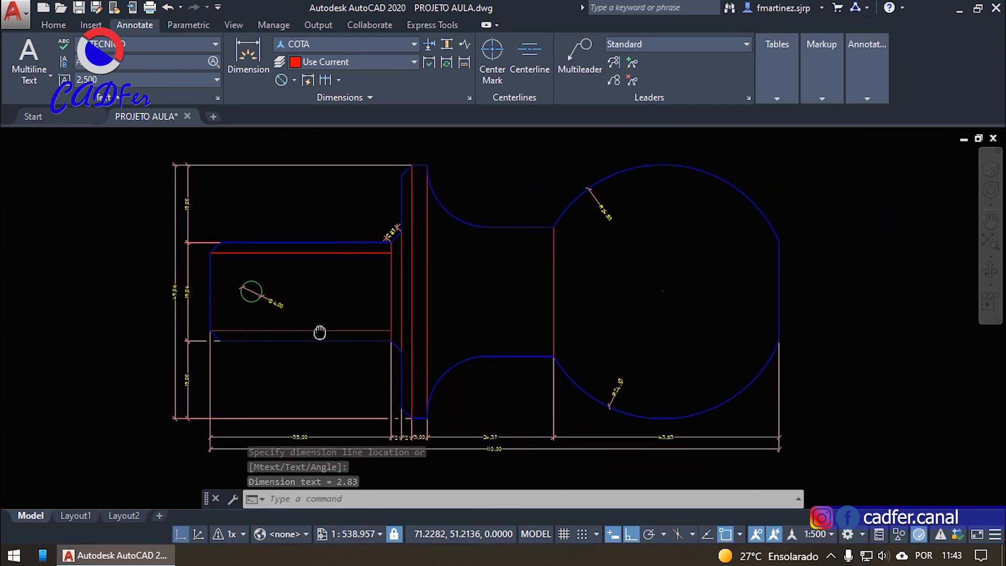
pyautogui.scroll(-4, 539, 358)
pyautogui.moveTo(519, 250)
pyautogui.mouseDown(button='middle')
pyautogui.moveTo(555, 321)
pyautogui.moveTo(570, 328)
pyautogui.mouseUp(button='middle')
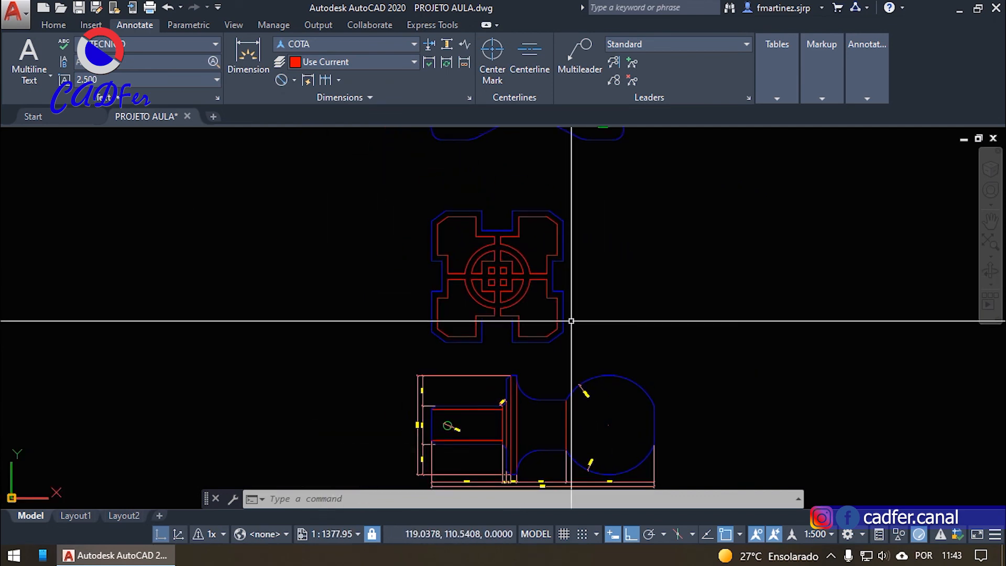
pyautogui.moveTo(563, 288); pyautogui.dragTo(585, 547, button='middle')
pyautogui.moveTo(602, 305); pyautogui.dragTo(608, 461, button='middle')
pyautogui.scroll(-4, 647, 142)
pyautogui.scroll(2, 599, 419)
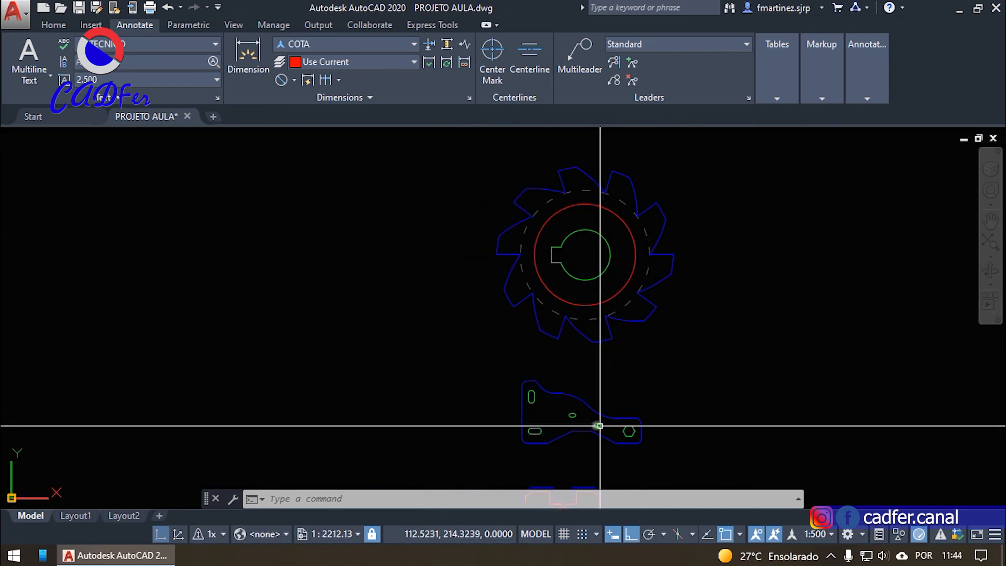
pyautogui.scroll(2, 583, 319)
pyautogui.moveTo(583, 519); pyautogui.dragTo(584, 128, button='middle')
pyautogui.scroll(3, 588, 228)
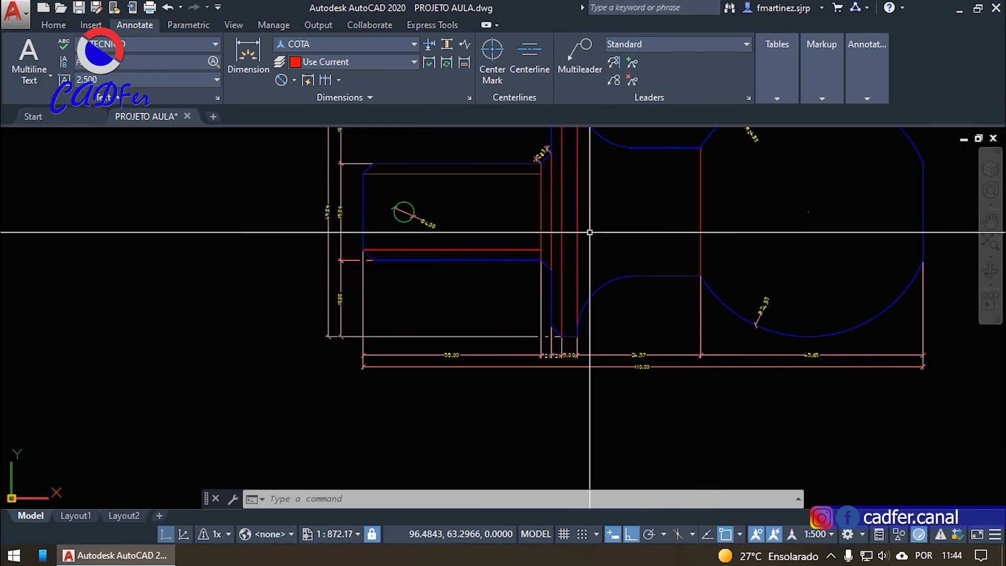
pyautogui.moveTo(588, 229); pyautogui.dragTo(489, 321, button='middle')
pyautogui.scroll(-1, 460, 346)
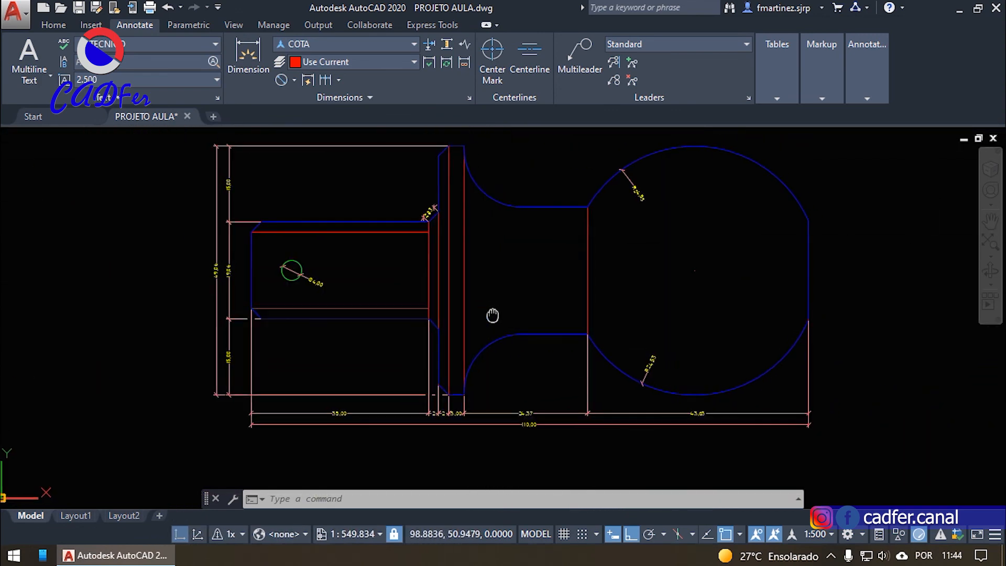
pyautogui.scroll(1, 494, 324)
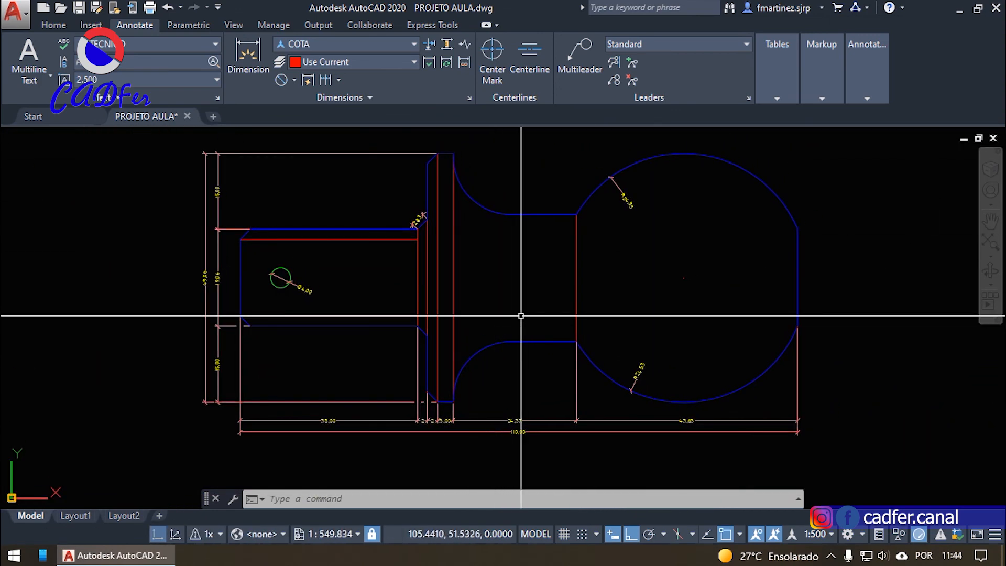
# - Add a horizontal linear dimension from the midpoint of the shank's free end to the circle's center, placed above the circle
pyautogui.scroll(6, 215, 300)
pyautogui.moveTo(374, 289); pyautogui.dragTo(373, 357, button='middle')
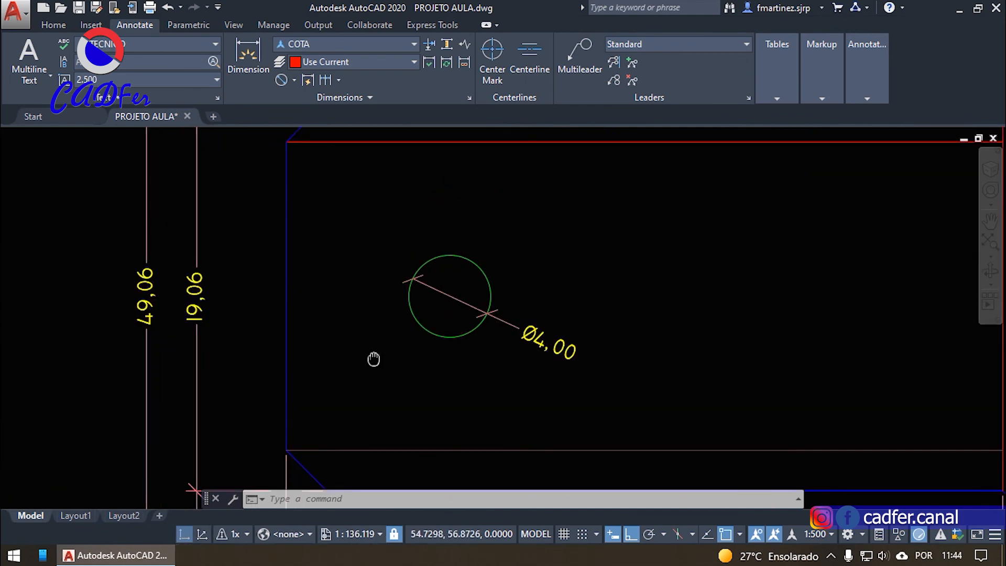
pyautogui.scroll(-2, 372, 351)
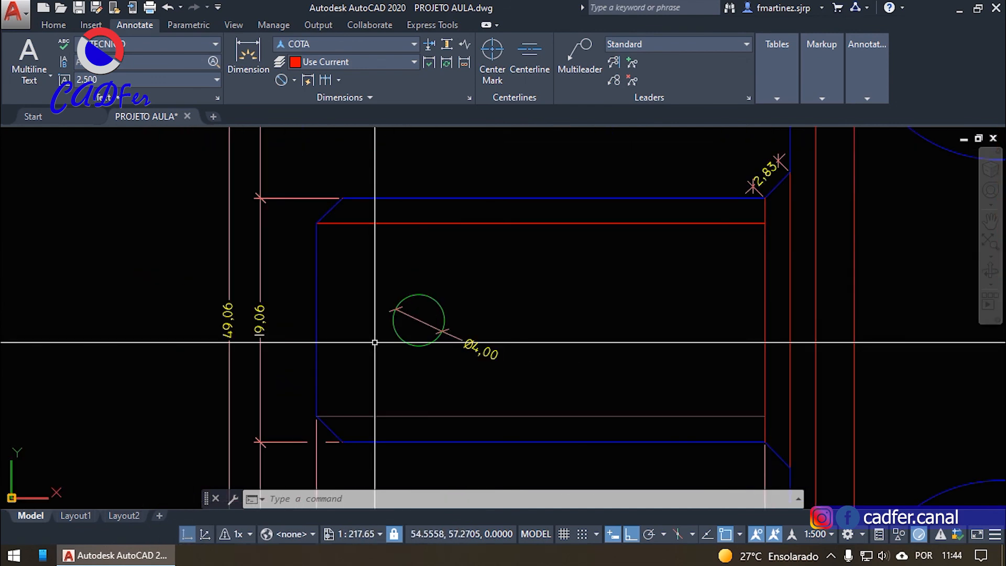
pyautogui.write('dli')
pyautogui.press('space')
pyautogui.scroll(3, 383, 342)
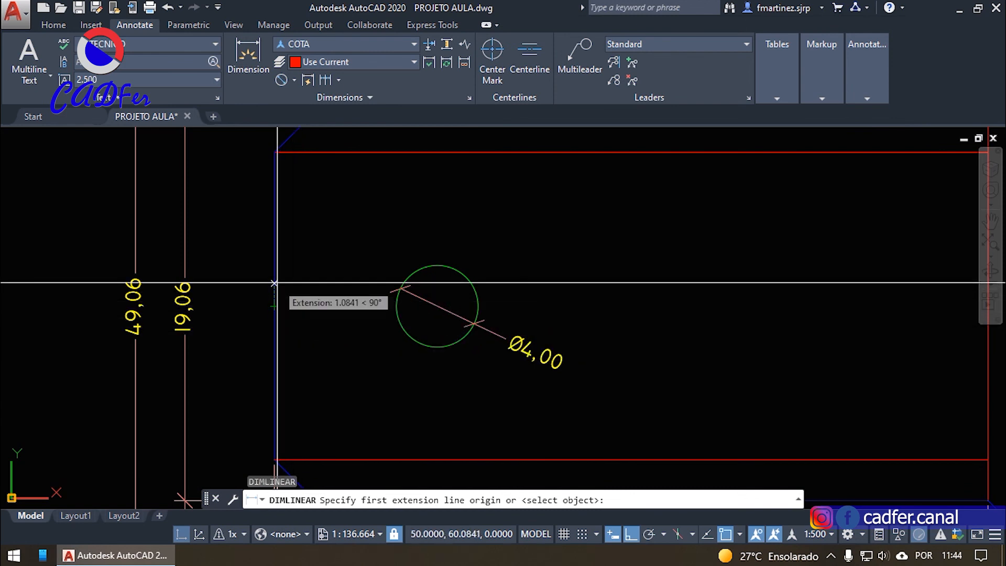
pyautogui.click(273, 305)
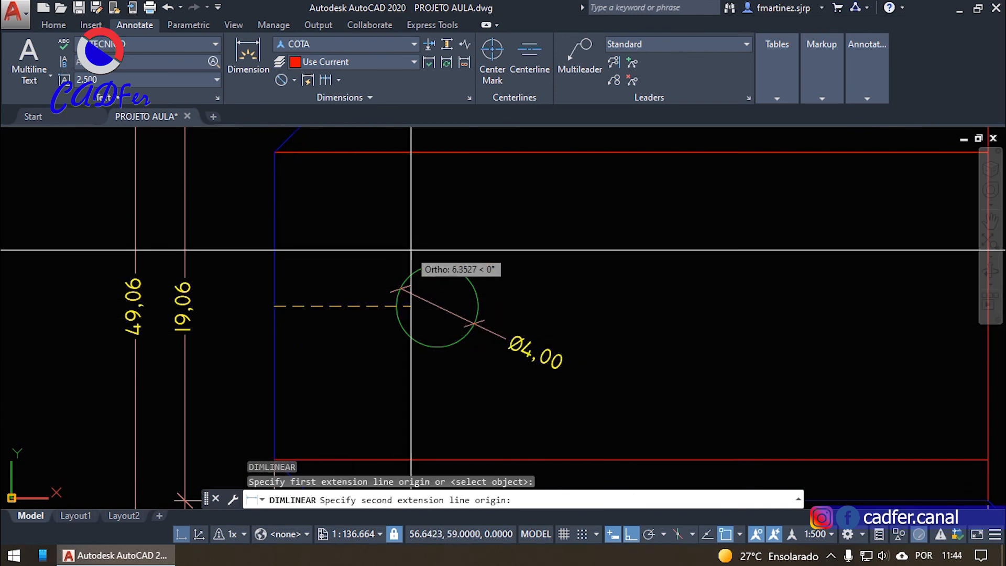
pyautogui.click(437, 306)
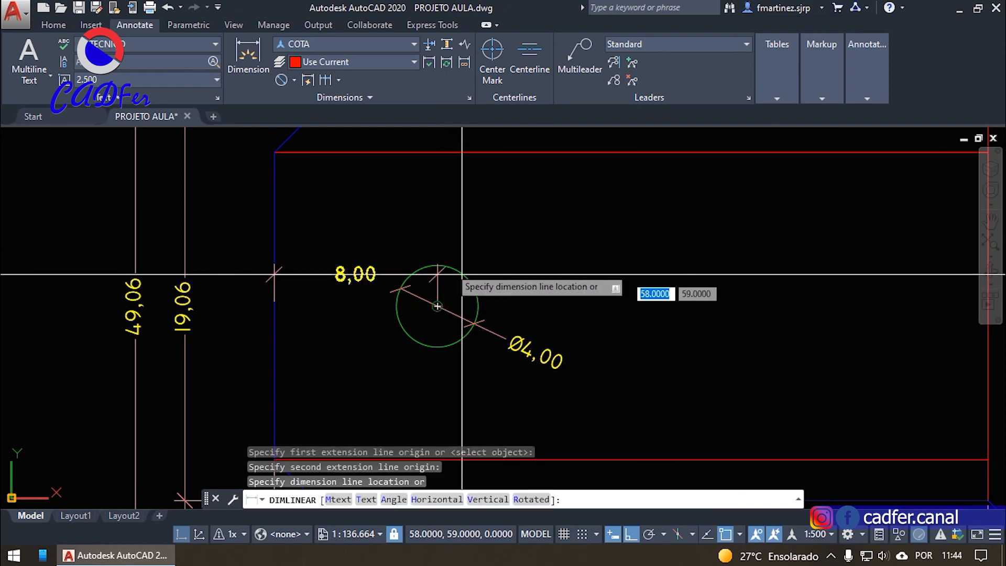
pyautogui.click(435, 228)
# - Add a vertical linear dimension from the circle's center down to the shank's lower inner line, placed right of the diameter text
pyautogui.scroll(-2, 495, 203)
pyautogui.scroll(2, 449, 309)
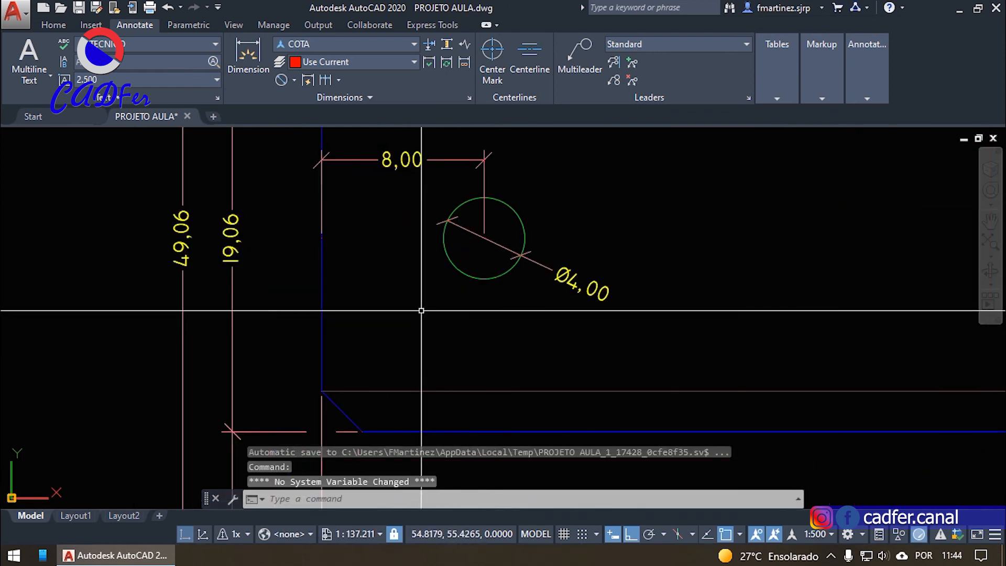
pyautogui.press('Return')
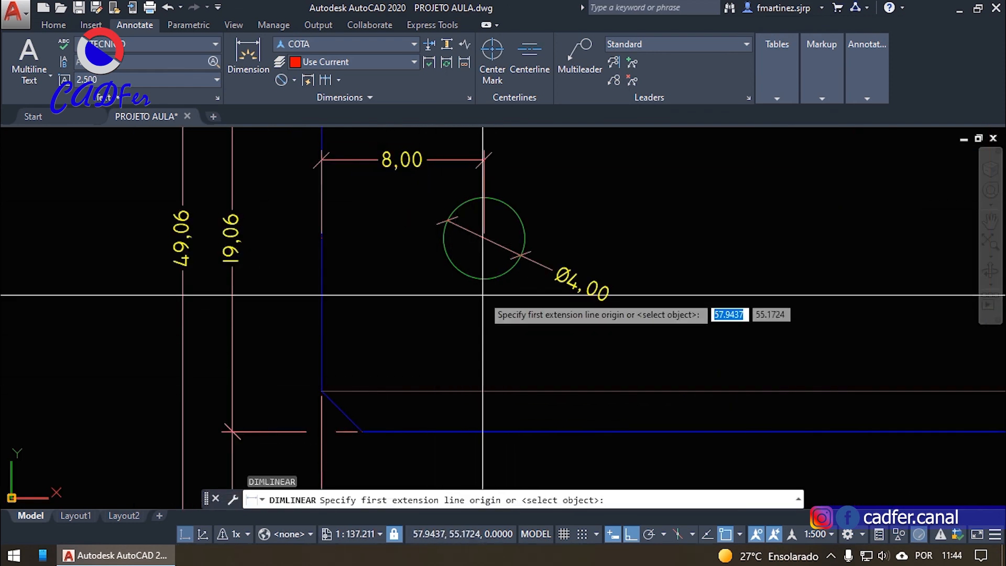
pyautogui.click(484, 238)
pyautogui.click(371, 389)
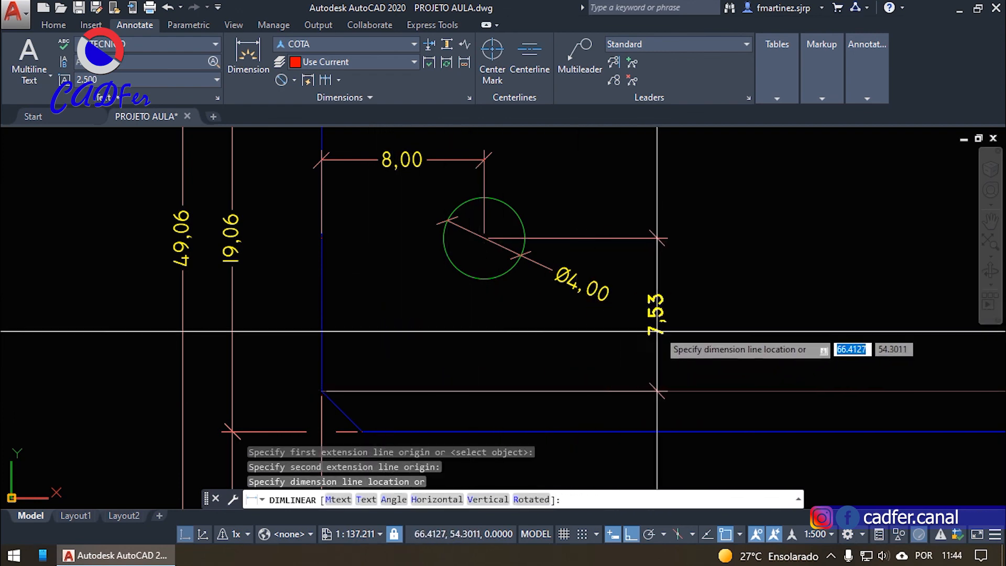
pyautogui.click(638, 304)
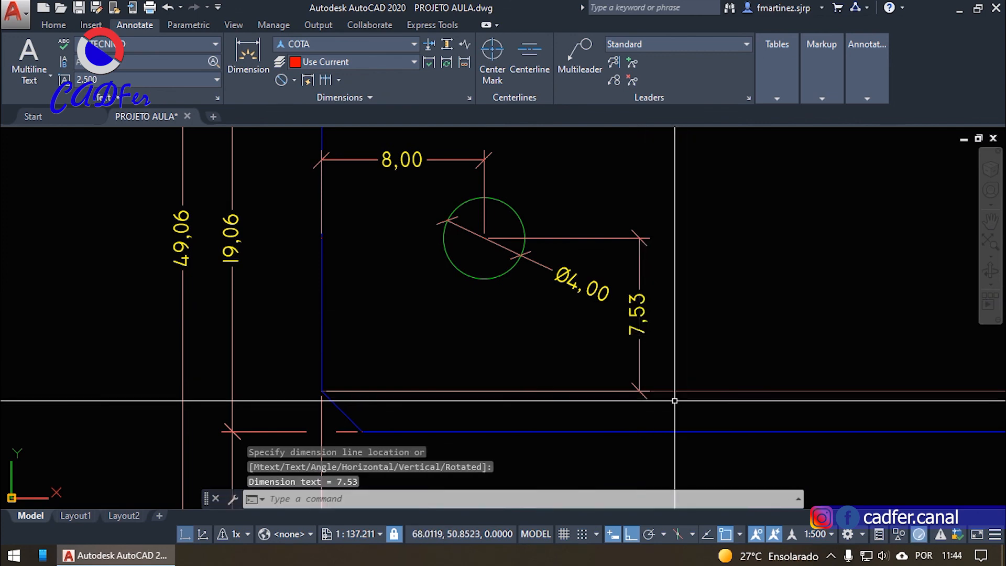
# - Add a radius dimension to the lower concave arc between flange and neck, placing its text outside the arc toward the flange
pyautogui.scroll(-4, 409, 355)
pyautogui.scroll(-2, 584, 329)
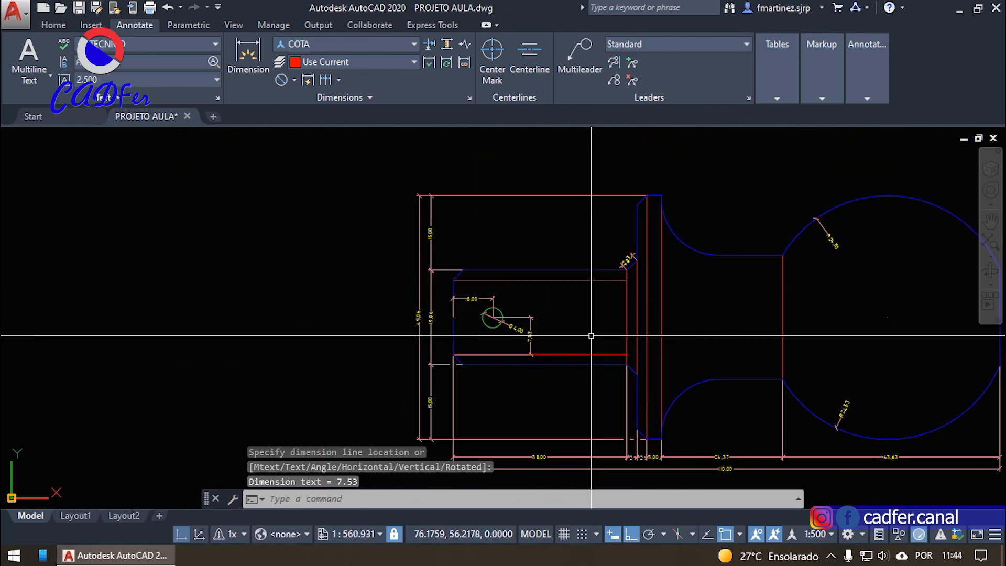
pyautogui.scroll(1, 754, 327)
pyautogui.scroll(-2, 639, 321)
pyautogui.scroll(1, 618, 362)
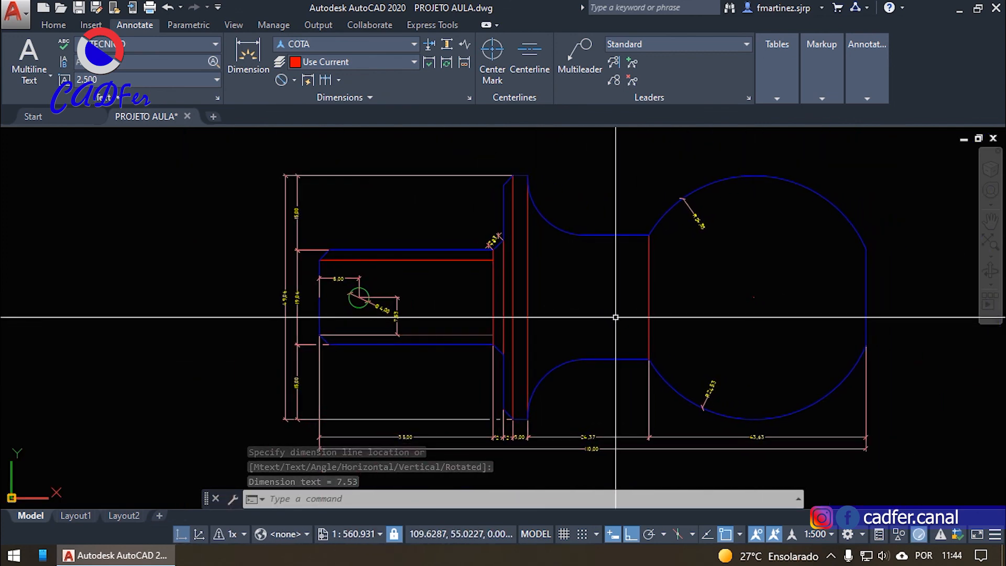
pyautogui.scroll(2, 571, 382)
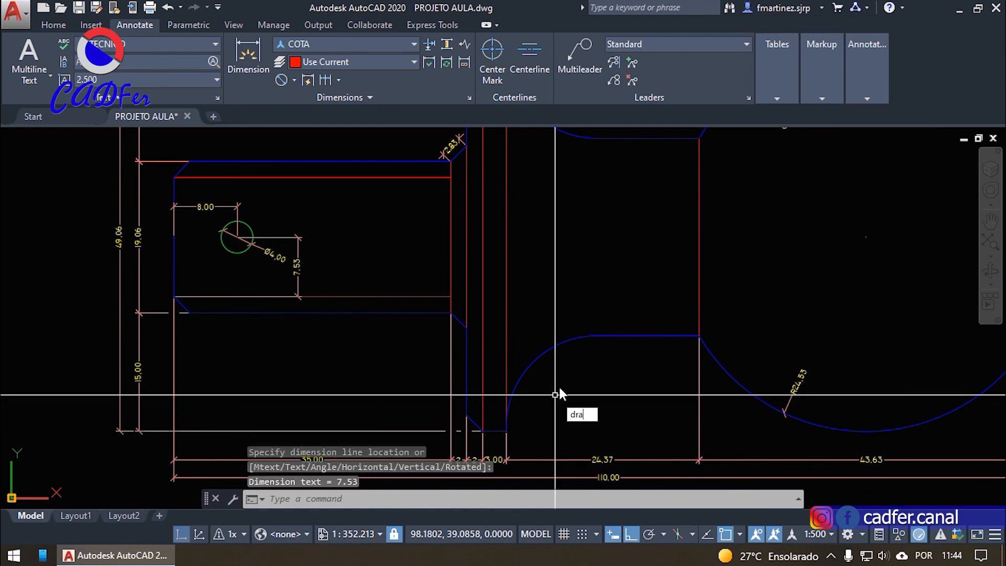
pyautogui.press('Return')
pyautogui.click(541, 356)
pyautogui.scroll(3, 539, 356)
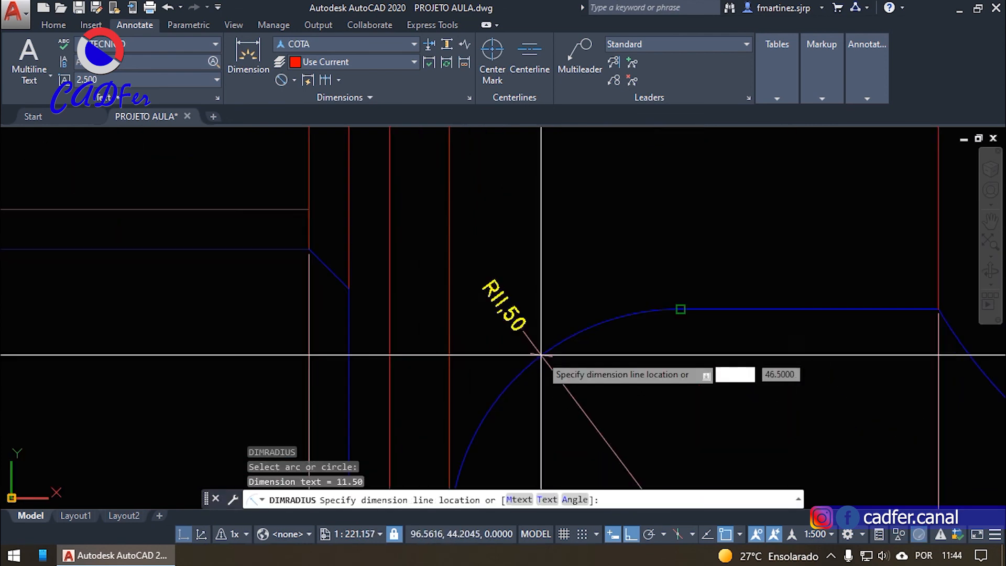
pyautogui.click(525, 320)
pyautogui.scroll(-5, 524, 325)
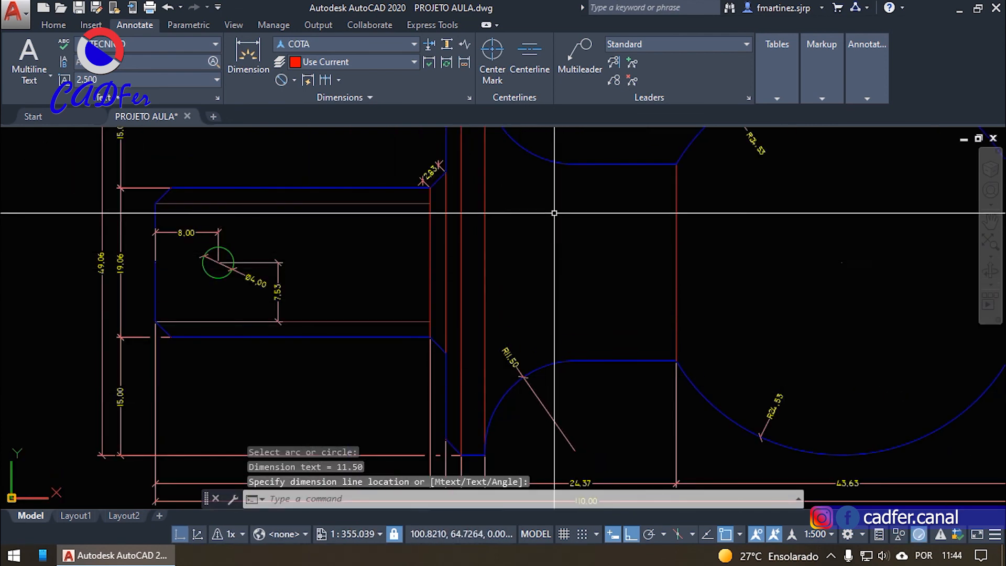
# - Add a radius dimension to the upper concave arc between flange and neck, placing its text outside the arc toward the neck's interior
pyautogui.scroll(2, 519, 335)
pyautogui.press('Return')
pyautogui.click(504, 333)
pyautogui.scroll(2, 563, 357)
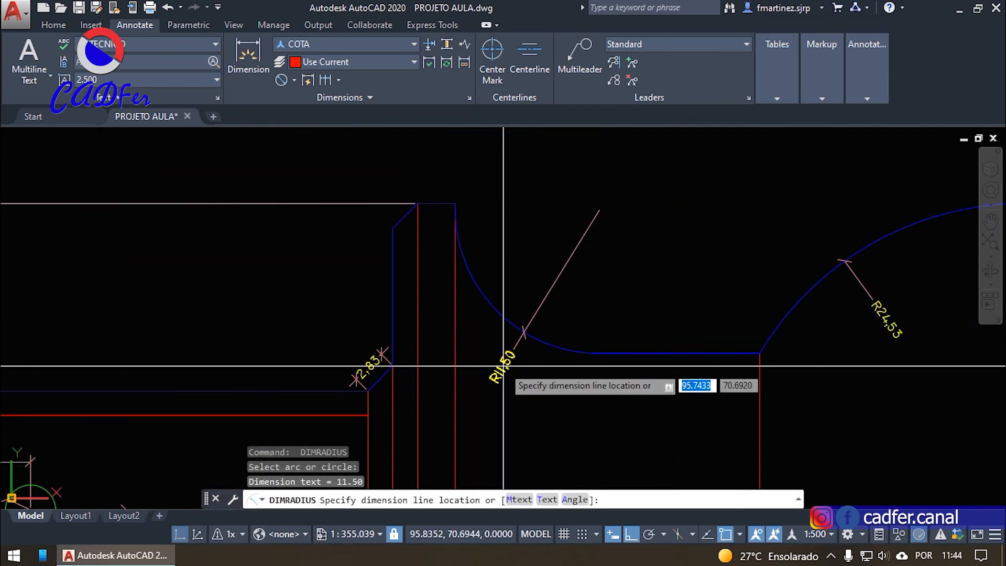
pyautogui.scroll(-3, 573, 259)
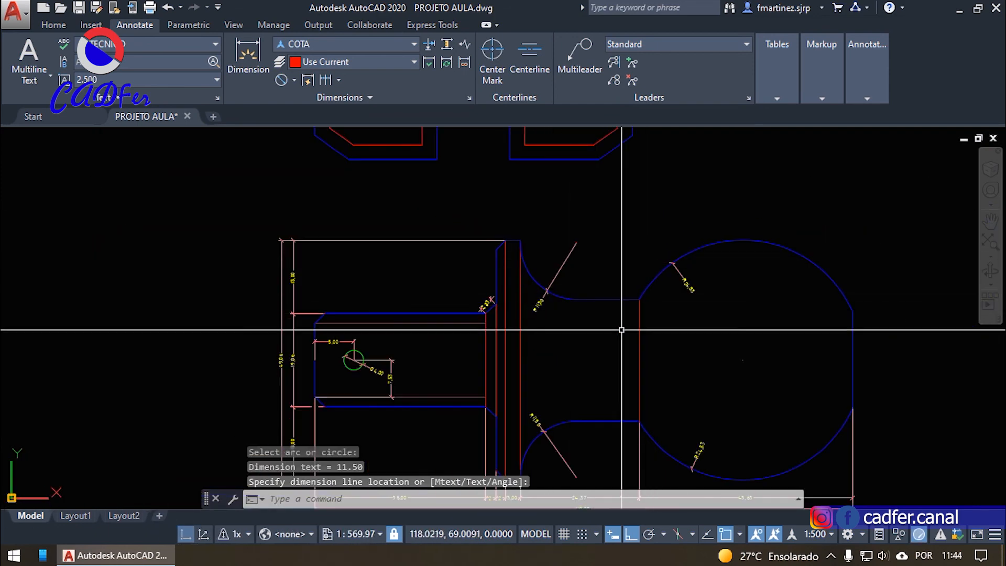
# - Review the ball-ended part's dimensions together with the square notched part and the slotted bracket plate drawn above it
pyautogui.scroll(-4, 630, 340)
pyautogui.scroll(2, 636, 335)
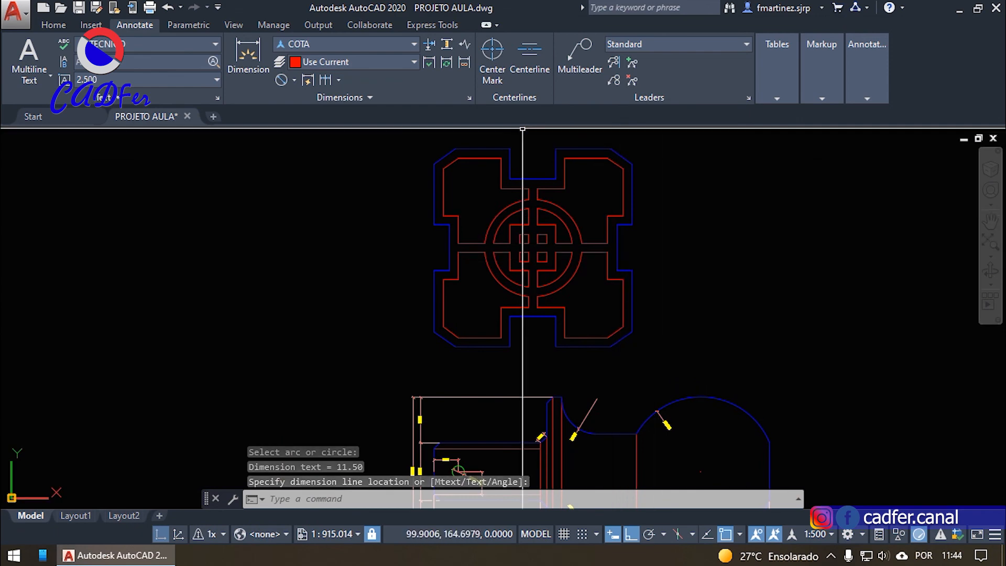
pyautogui.moveTo(401, 335); pyautogui.dragTo(425, 452, button='middle')
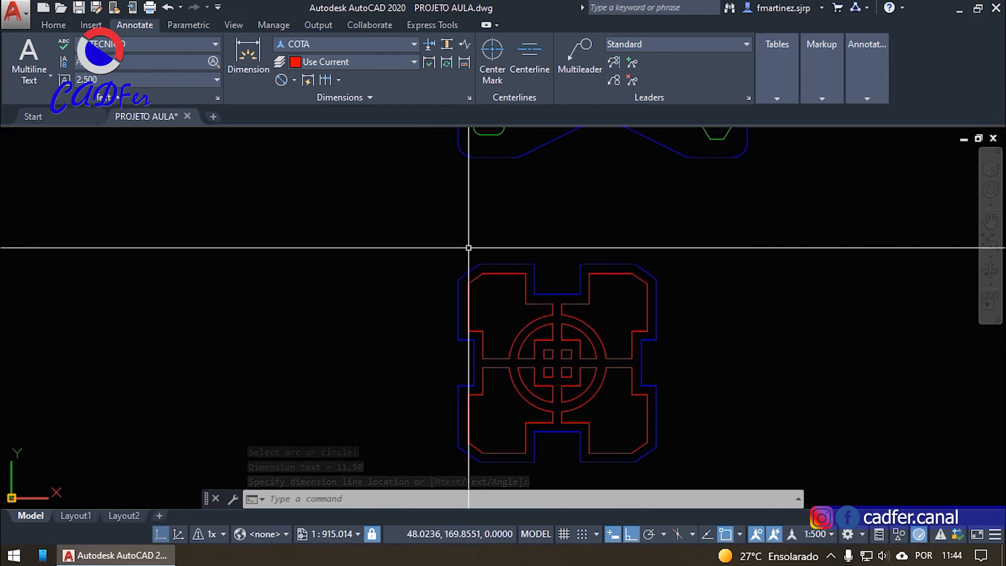
pyautogui.moveTo(581, 421); pyautogui.dragTo(604, 208, button='middle')
pyautogui.scroll(4, 521, 304)
pyautogui.scroll(-4, 479, 451)
pyautogui.scroll(2, 513, 278)
pyautogui.moveTo(480, 218)
pyautogui.mouseDown(button='middle')
pyautogui.moveTo(486, 357)
pyautogui.moveTo(480, 330)
pyautogui.mouseUp(button='middle')
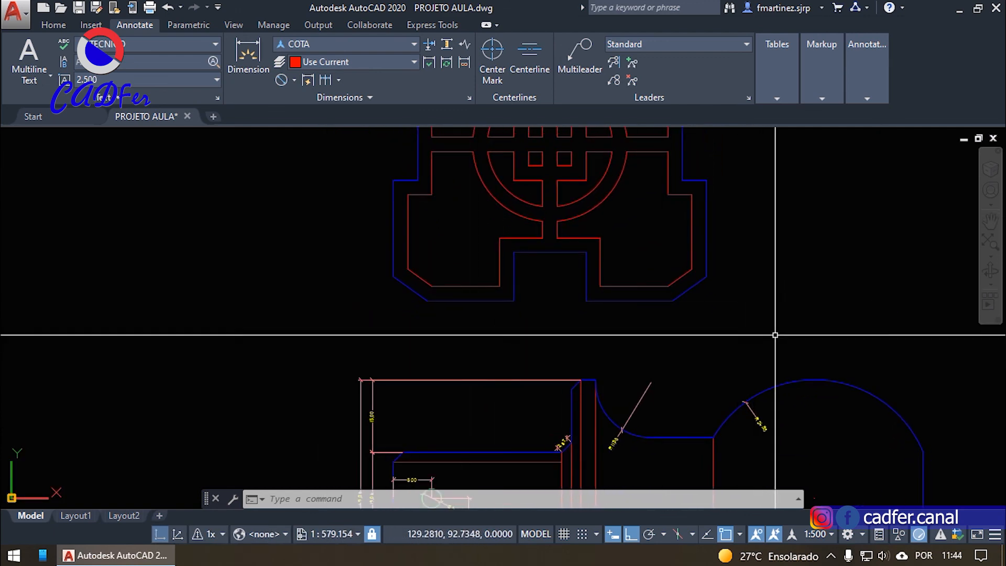
pyautogui.scroll(-1, 649, 359)
pyautogui.scroll(3, 463, 447)
pyautogui.scroll(2, 463, 446)
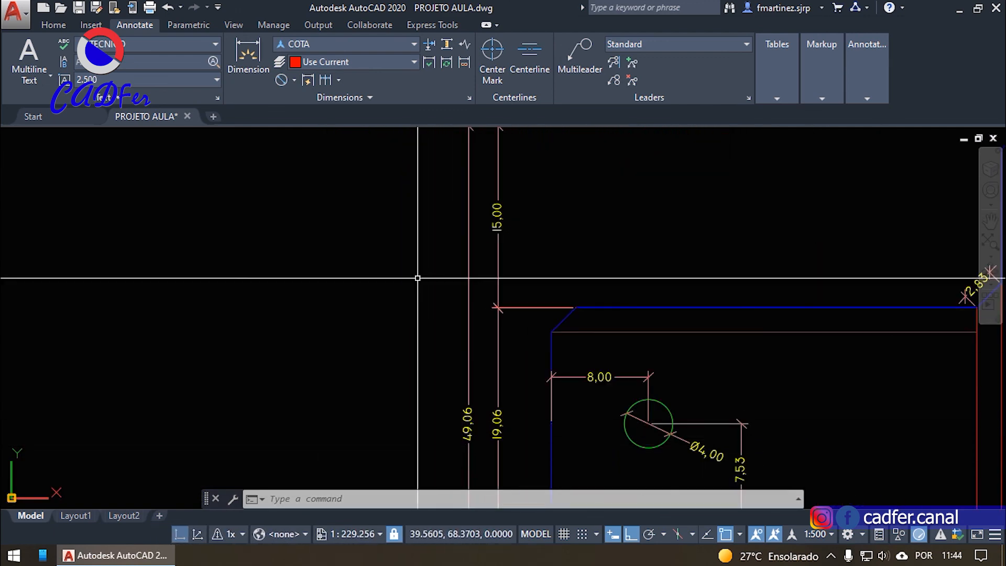
pyautogui.scroll(-4, 434, 337)
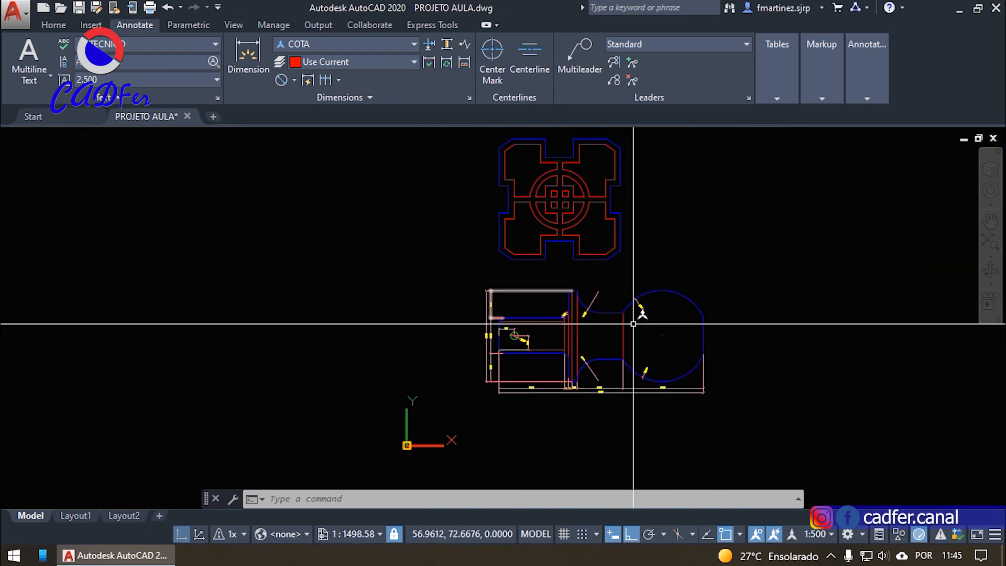
pyautogui.moveTo(641, 381)
pyautogui.mouseDown(button='middle')
pyautogui.moveTo(645, 480)
pyautogui.moveTo(663, 527)
pyautogui.mouseUp(button='middle')
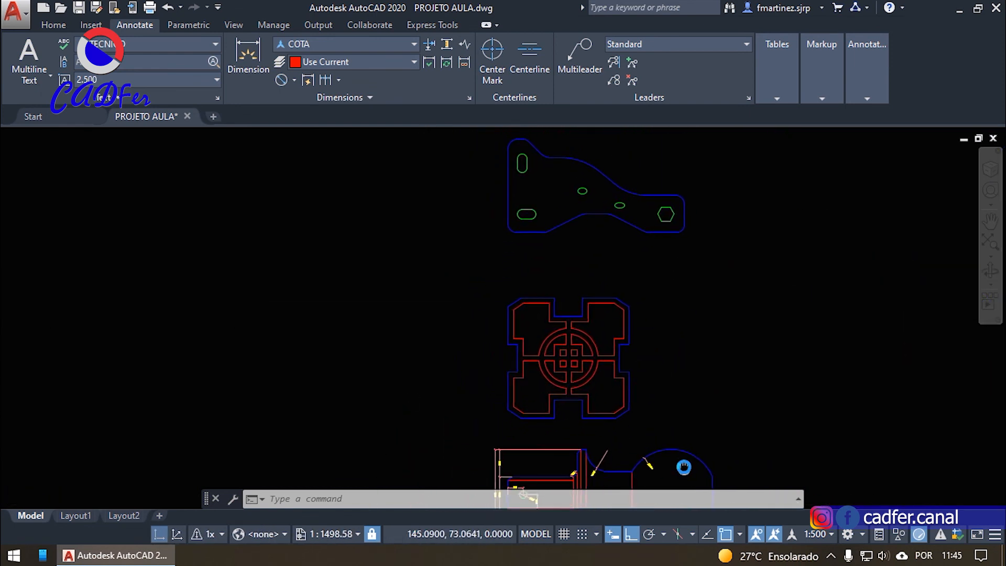
pyautogui.moveTo(684, 466); pyautogui.dragTo(678, 459, button='middle')
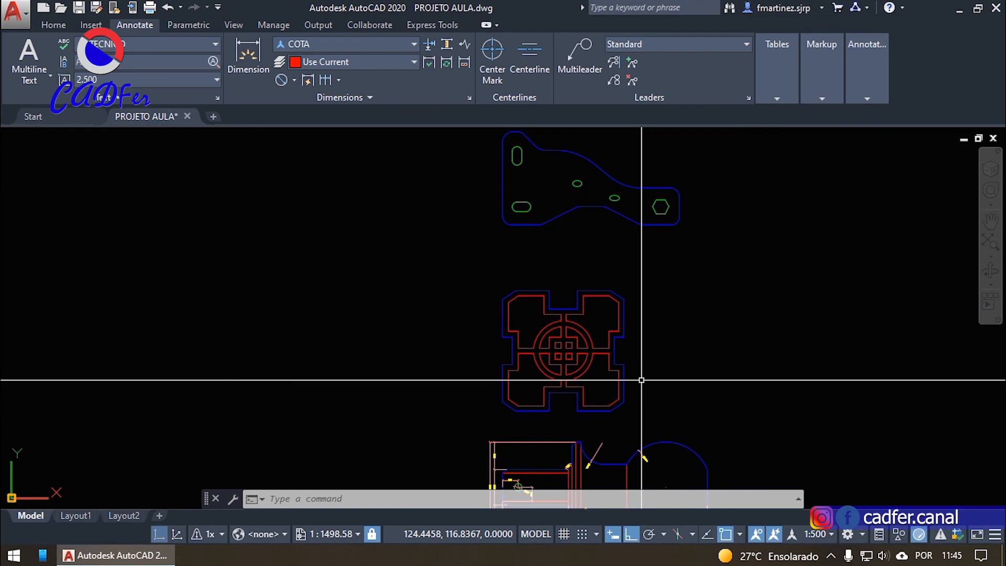